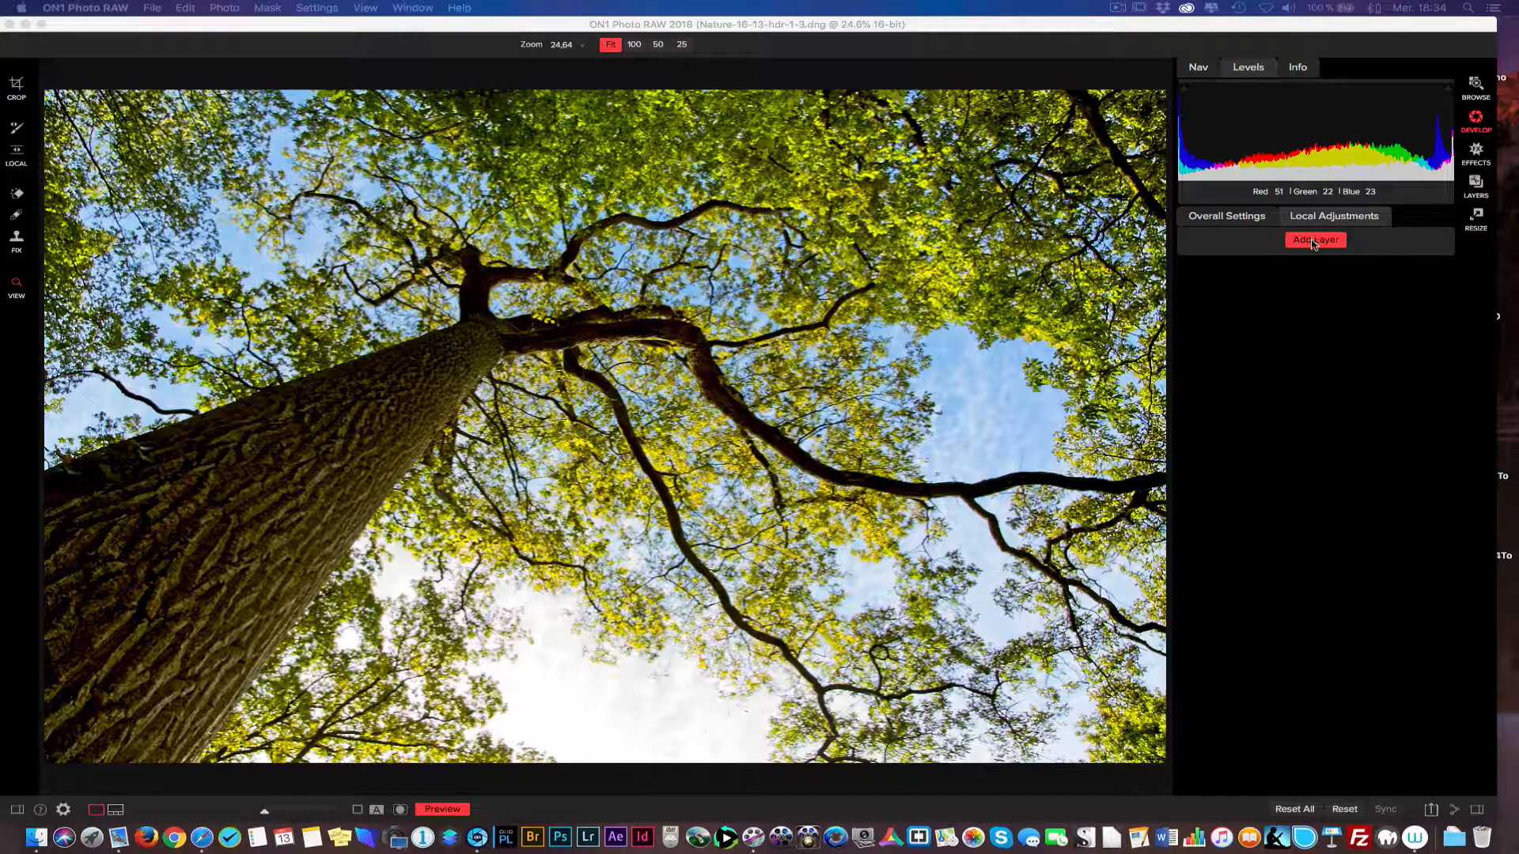
# Add a local adjustment layer and open its mask options.
pyautogui.click(1312, 240)
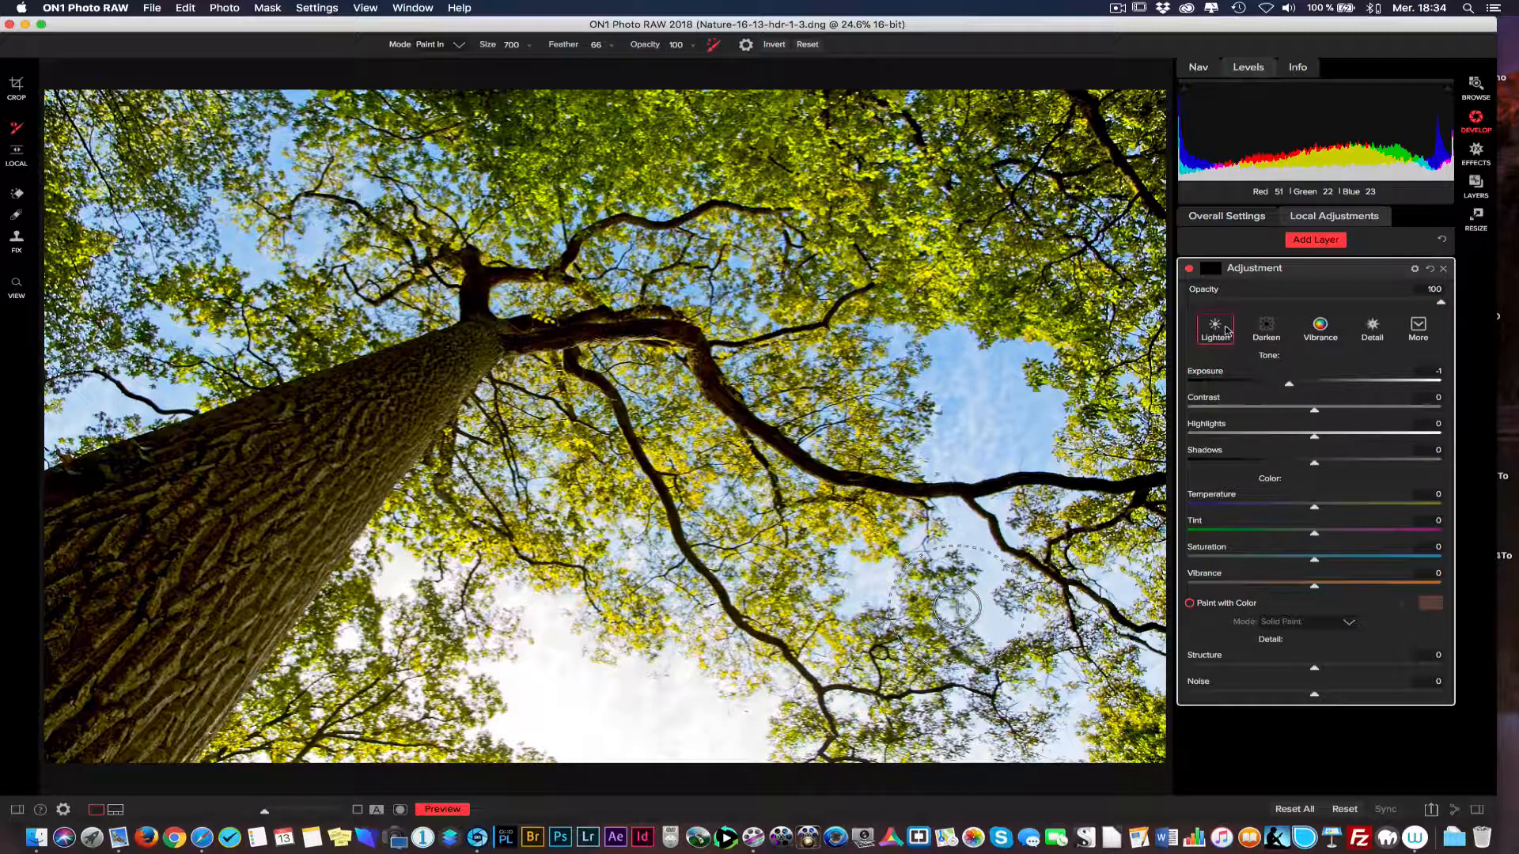
pyautogui.click(1214, 271)
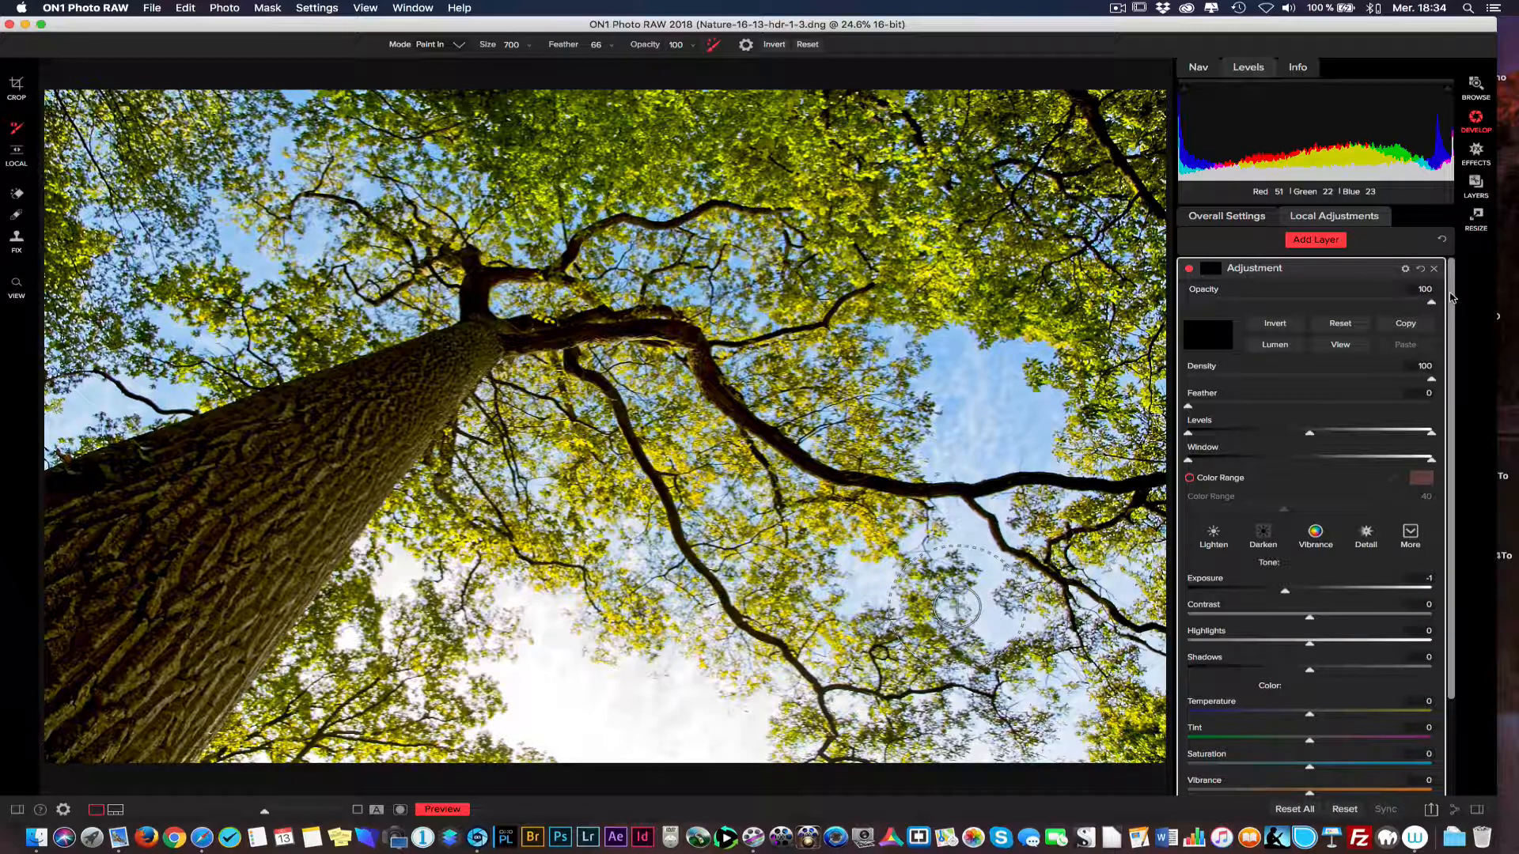
pyautogui.moveTo(1453, 297)
pyautogui.mouseDown()
pyautogui.moveTo(1456, 425)
pyautogui.moveTo(1447, 293)
pyautogui.mouseUp()
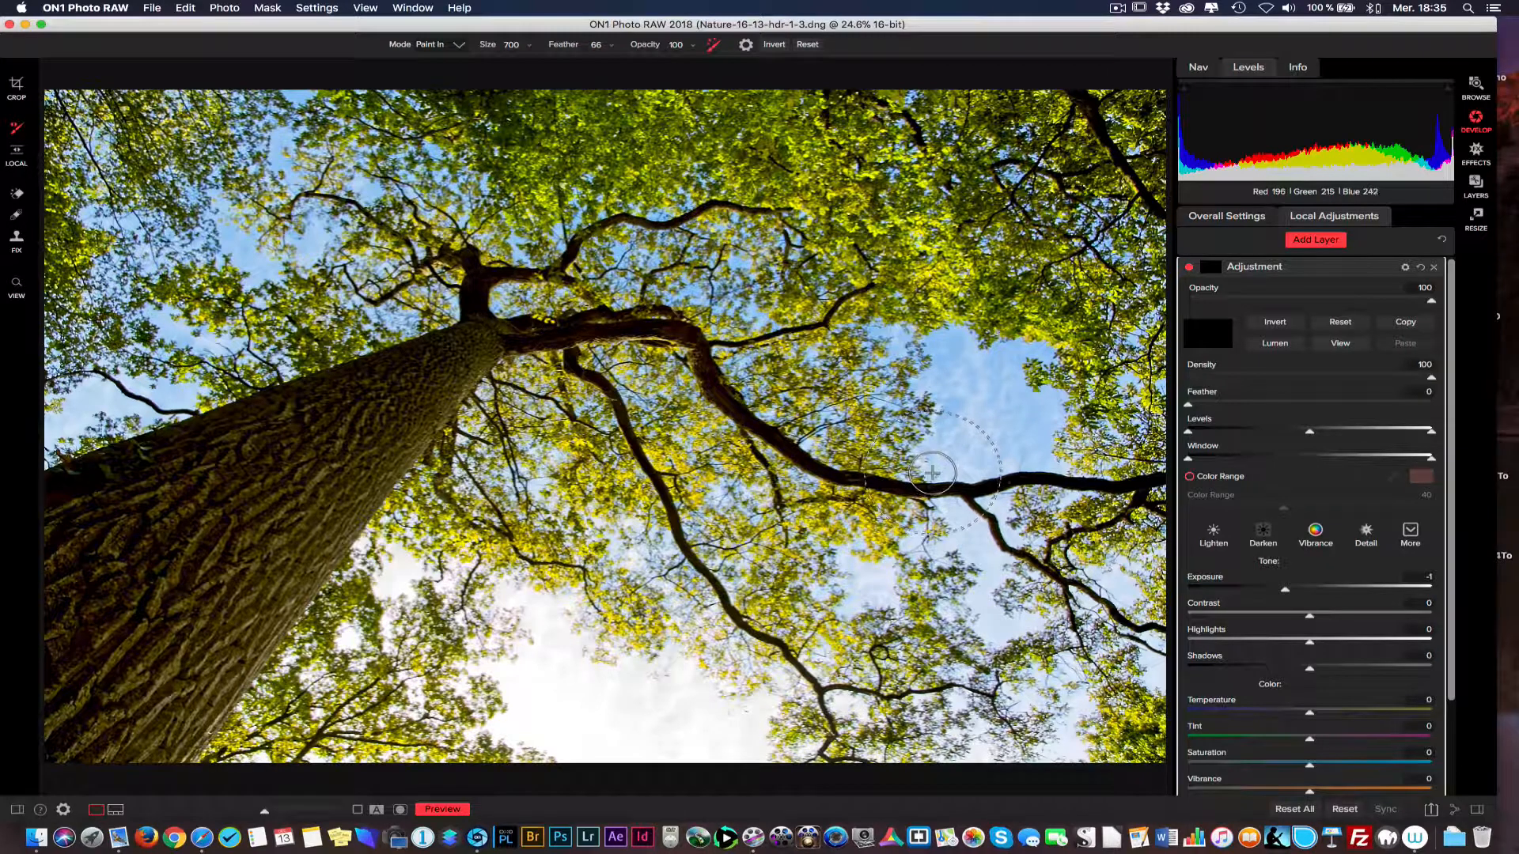
# Paint the adjustment into the blue sky gap among the leaves and set the layer's Structure to 100.
pyautogui.click(969, 392)
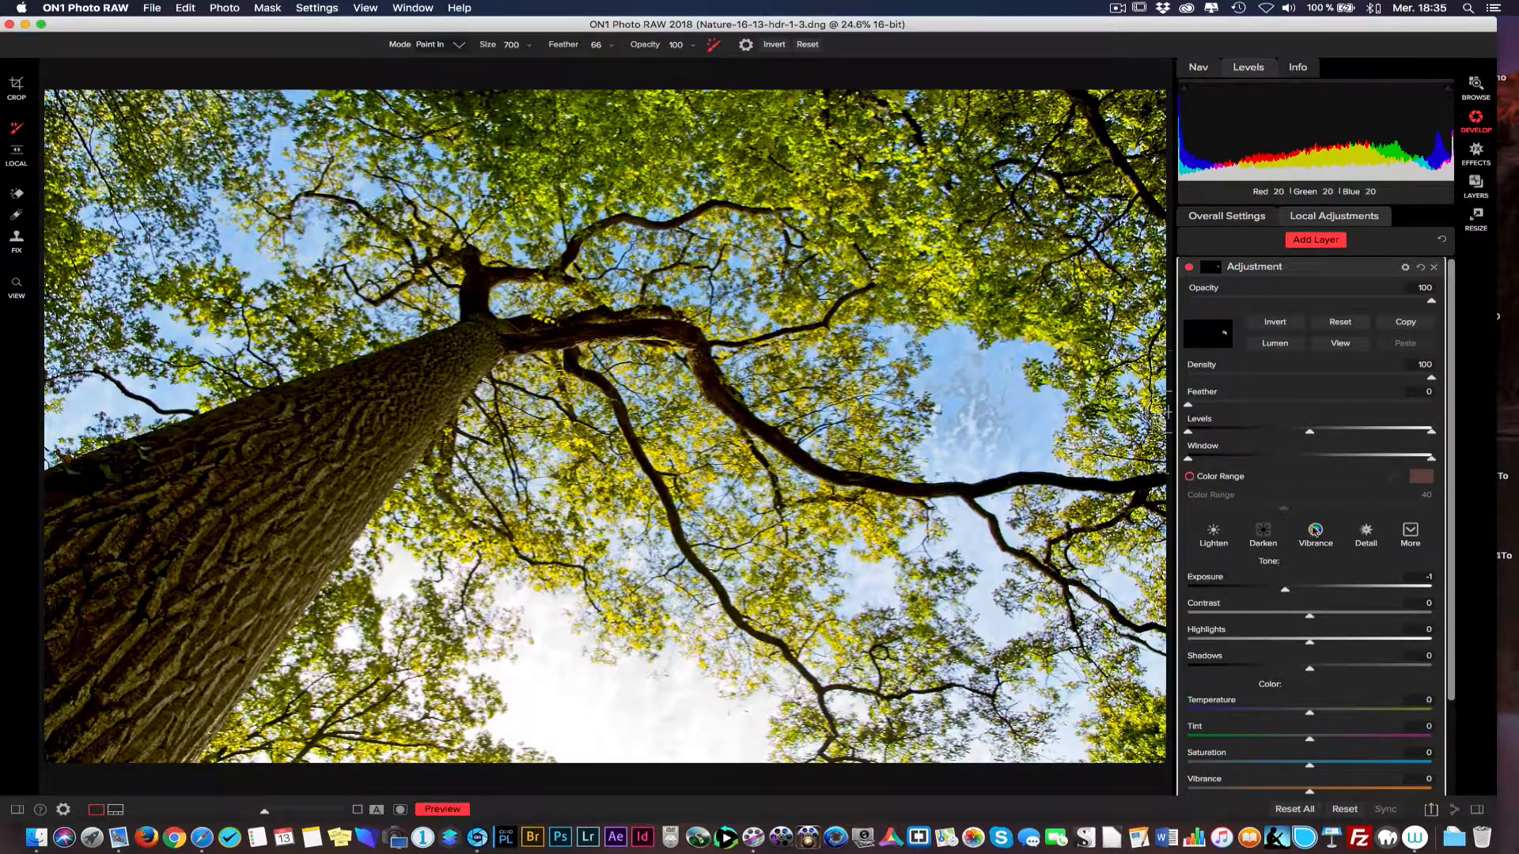
pyautogui.moveTo(1450, 604); pyautogui.dragTo(1451, 741)
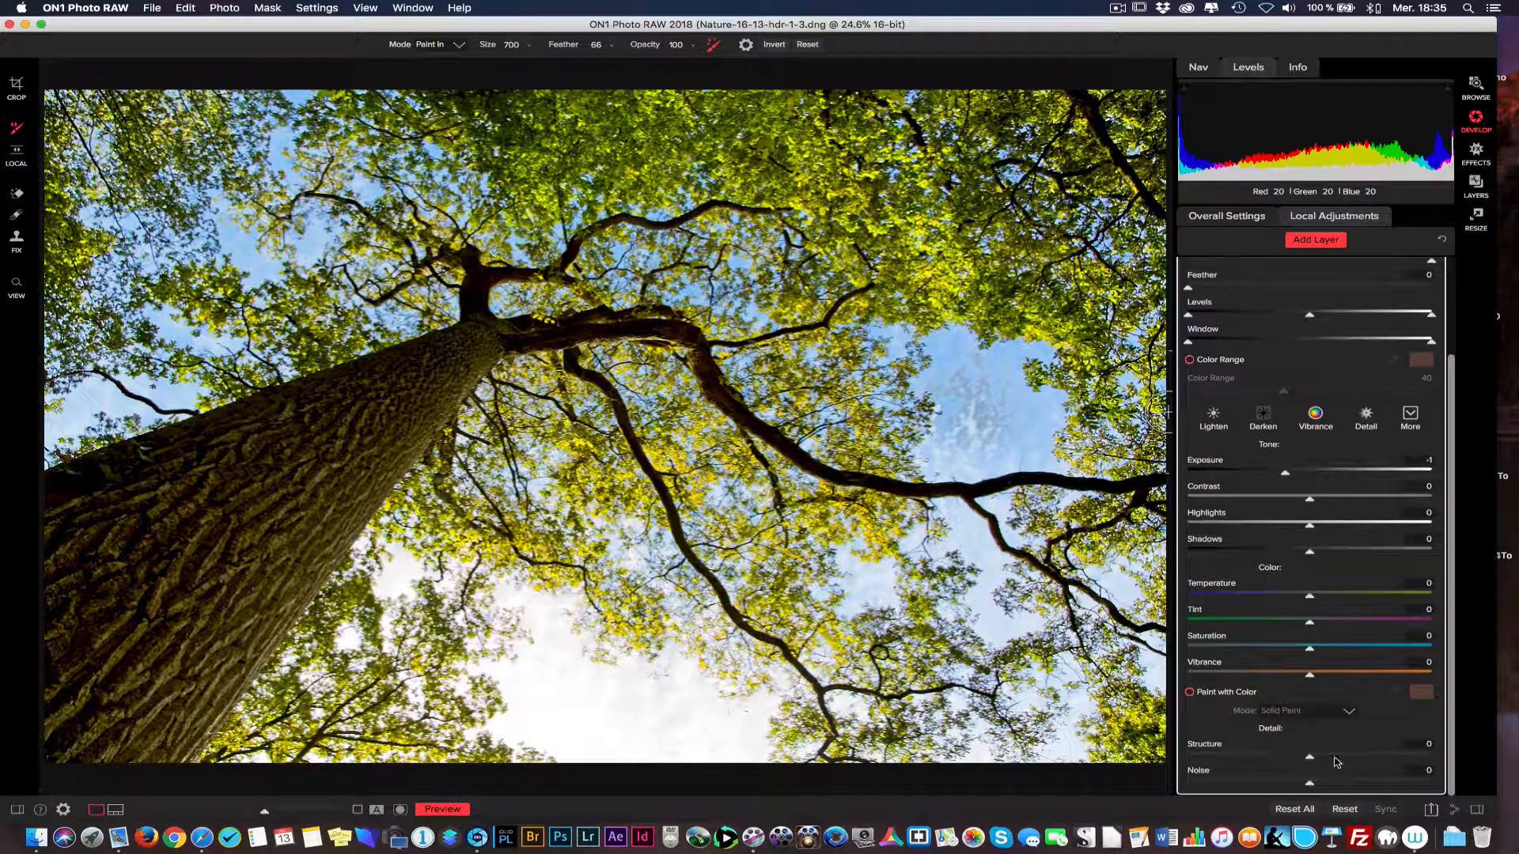
pyautogui.moveTo(1349, 757); pyautogui.dragTo(1430, 752)
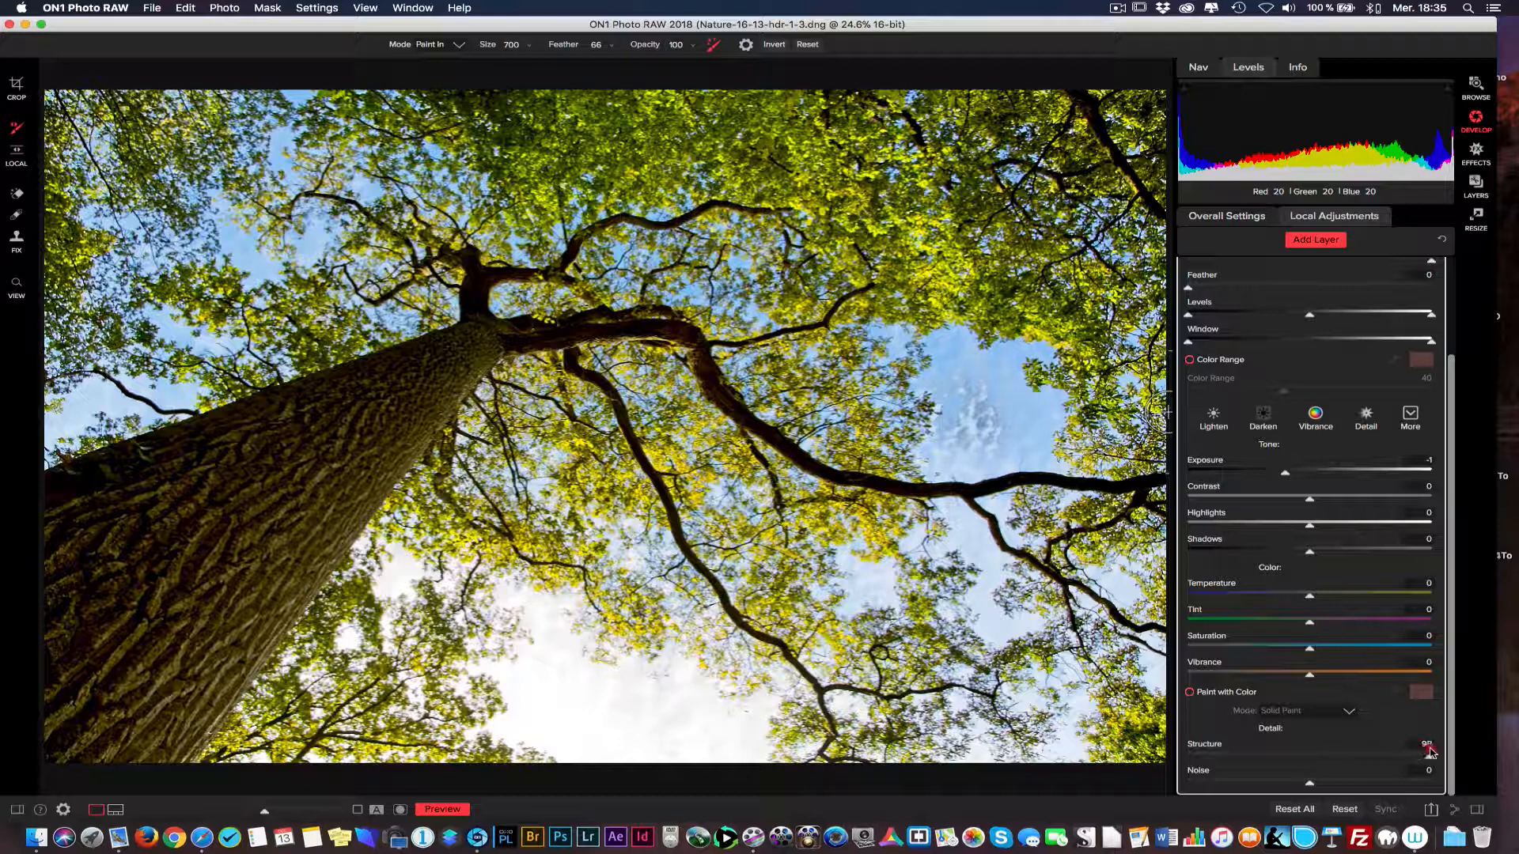
pyautogui.click(1449, 270)
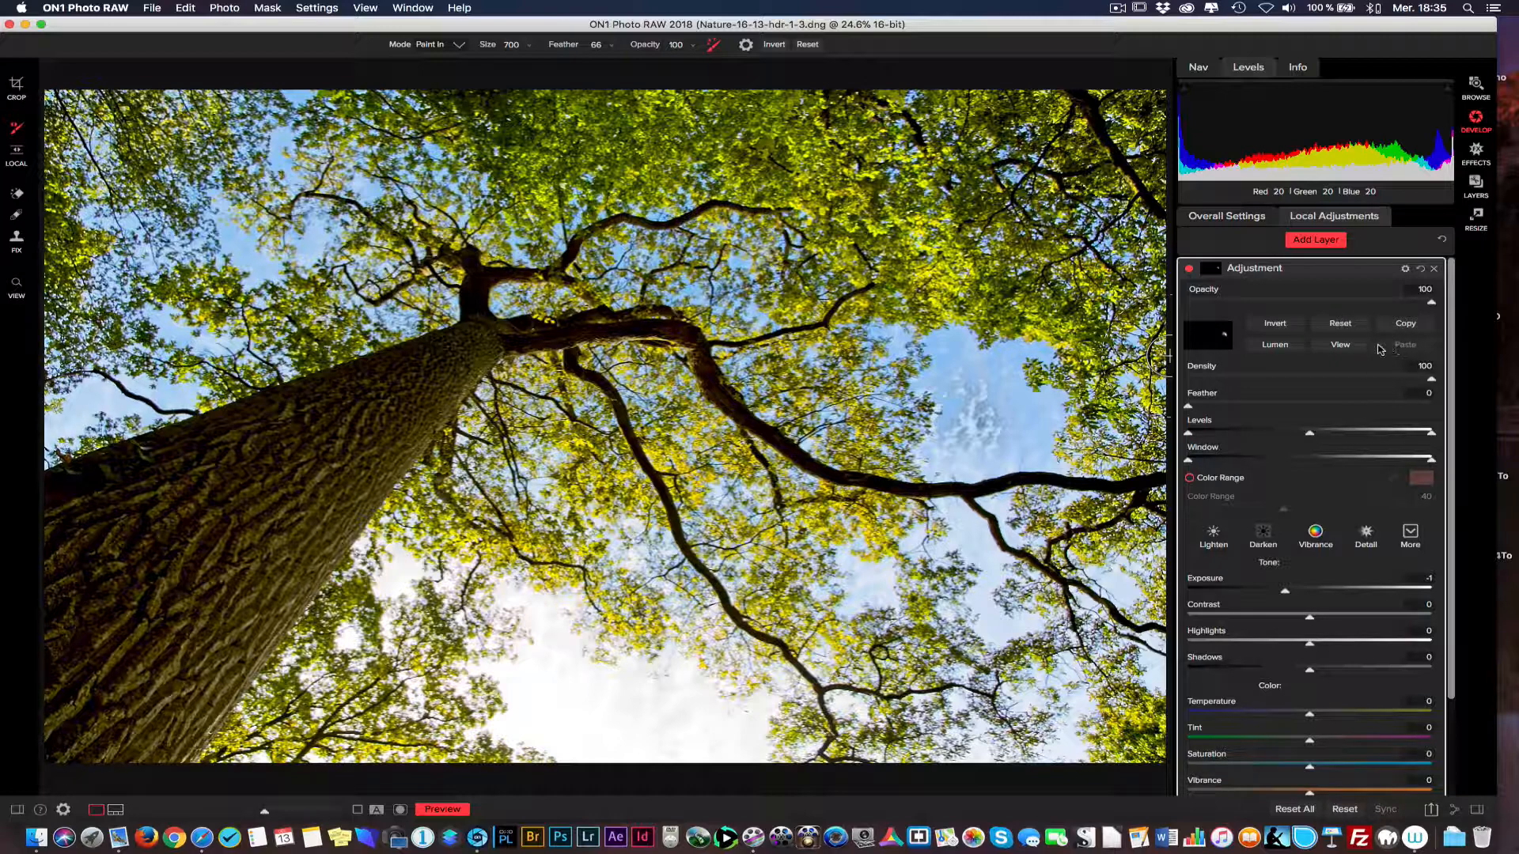
# Invert the painted mask, reset it, and invert it again so the adjustment covers the whole photo.
pyautogui.click(1275, 324)
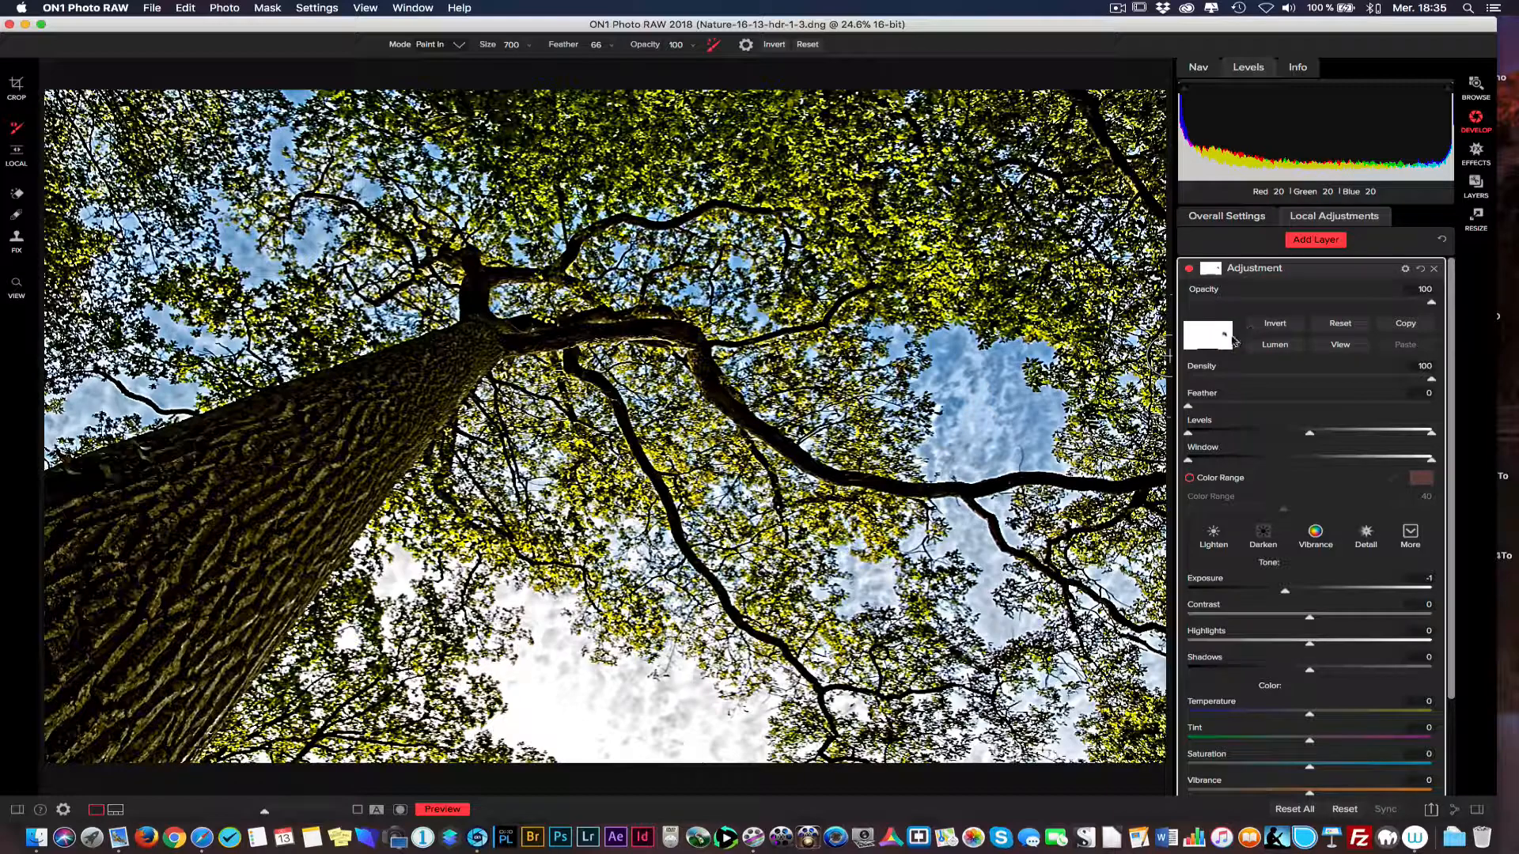
pyautogui.click(1340, 323)
pyautogui.click(1277, 324)
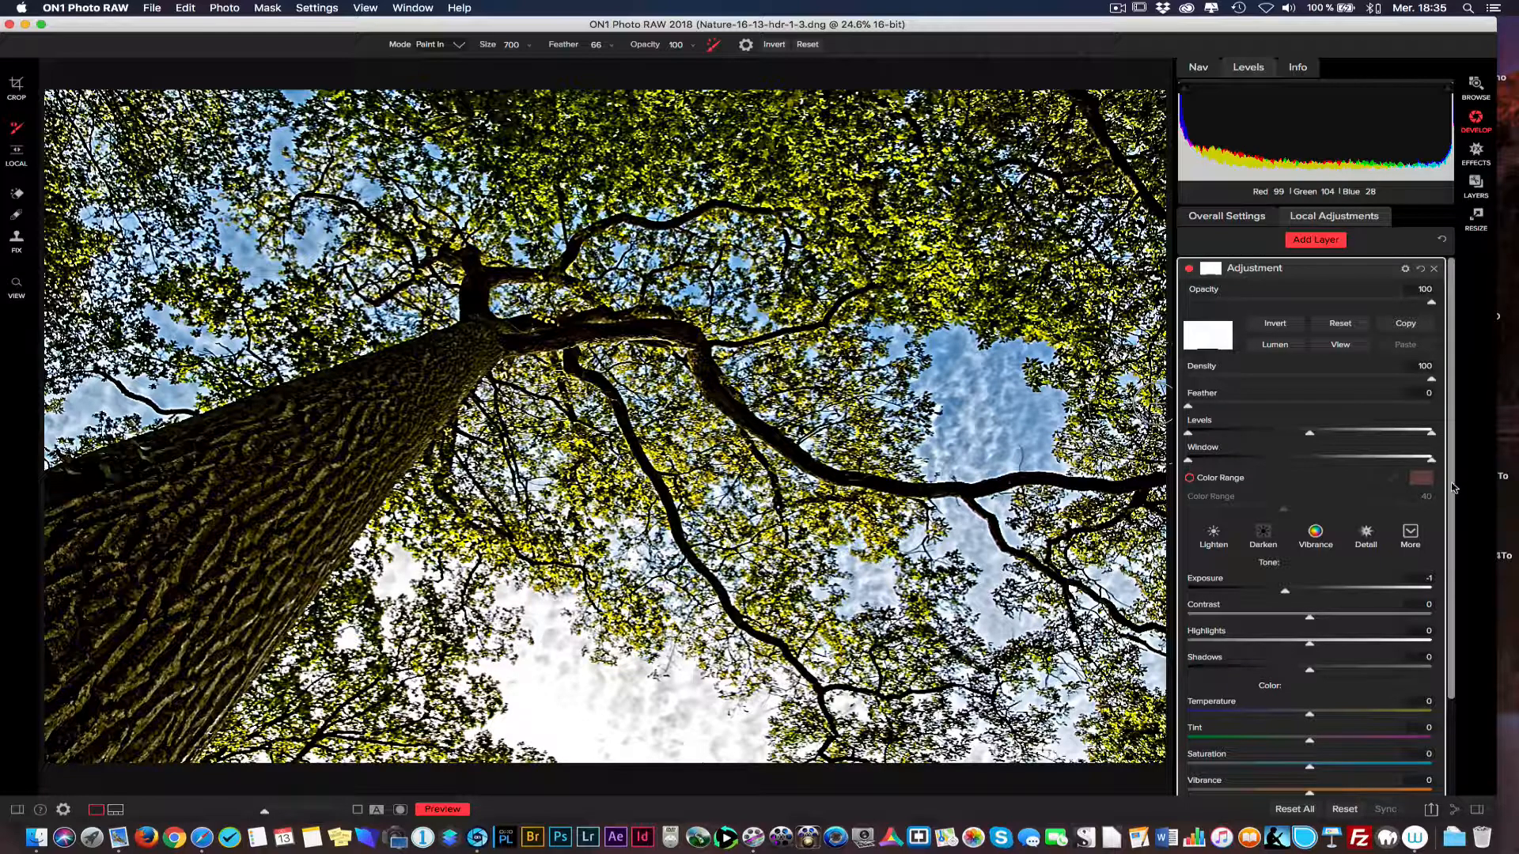
# Set the adjustment layer's Structure to 75.
pyautogui.moveTo(1451, 485); pyautogui.dragTo(1470, 633)
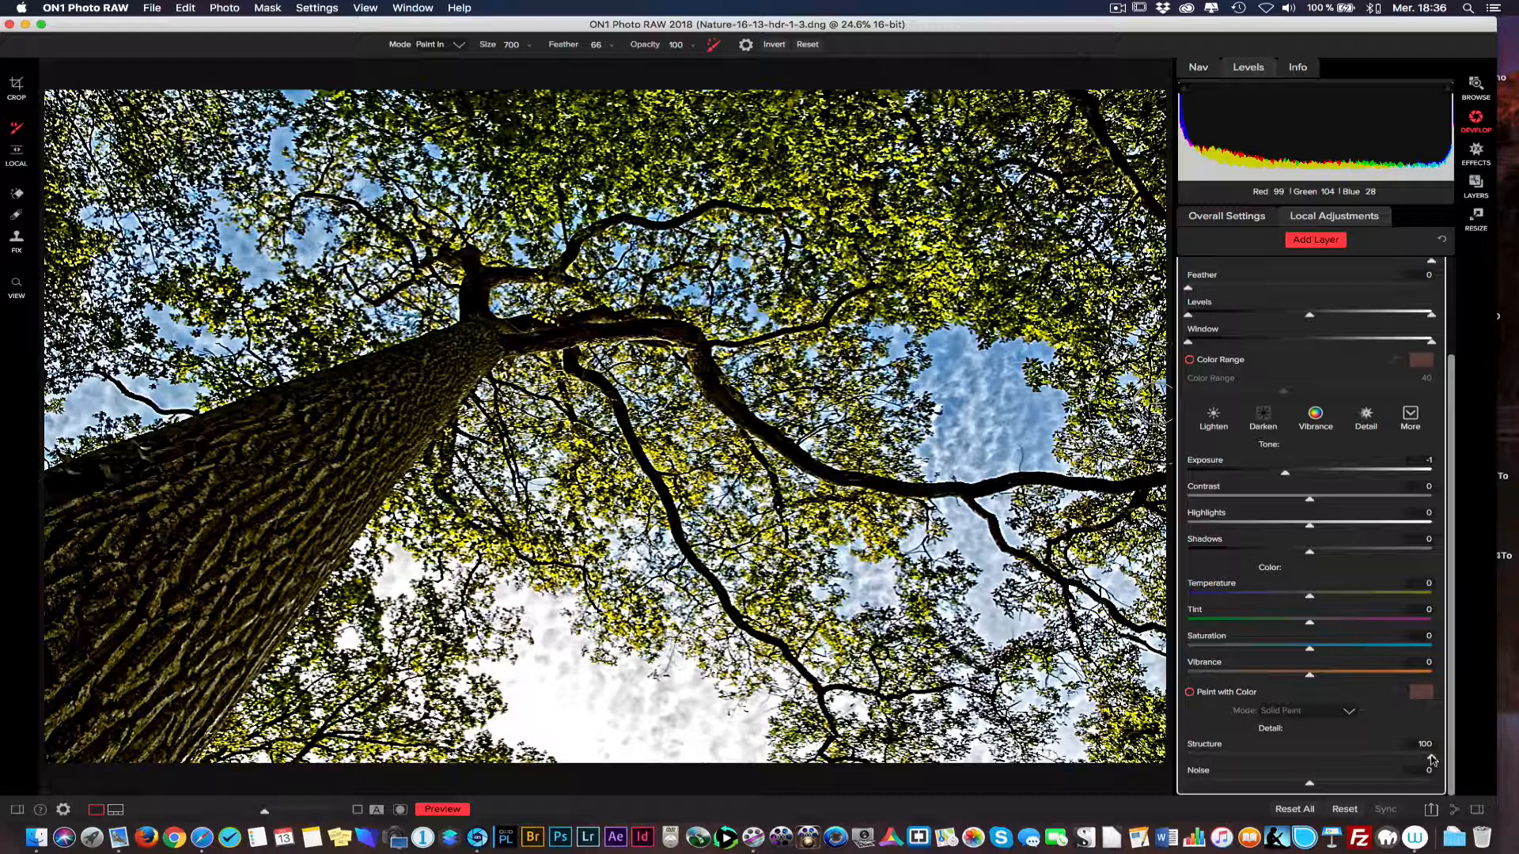
pyautogui.moveTo(1431, 759); pyautogui.dragTo(1401, 750)
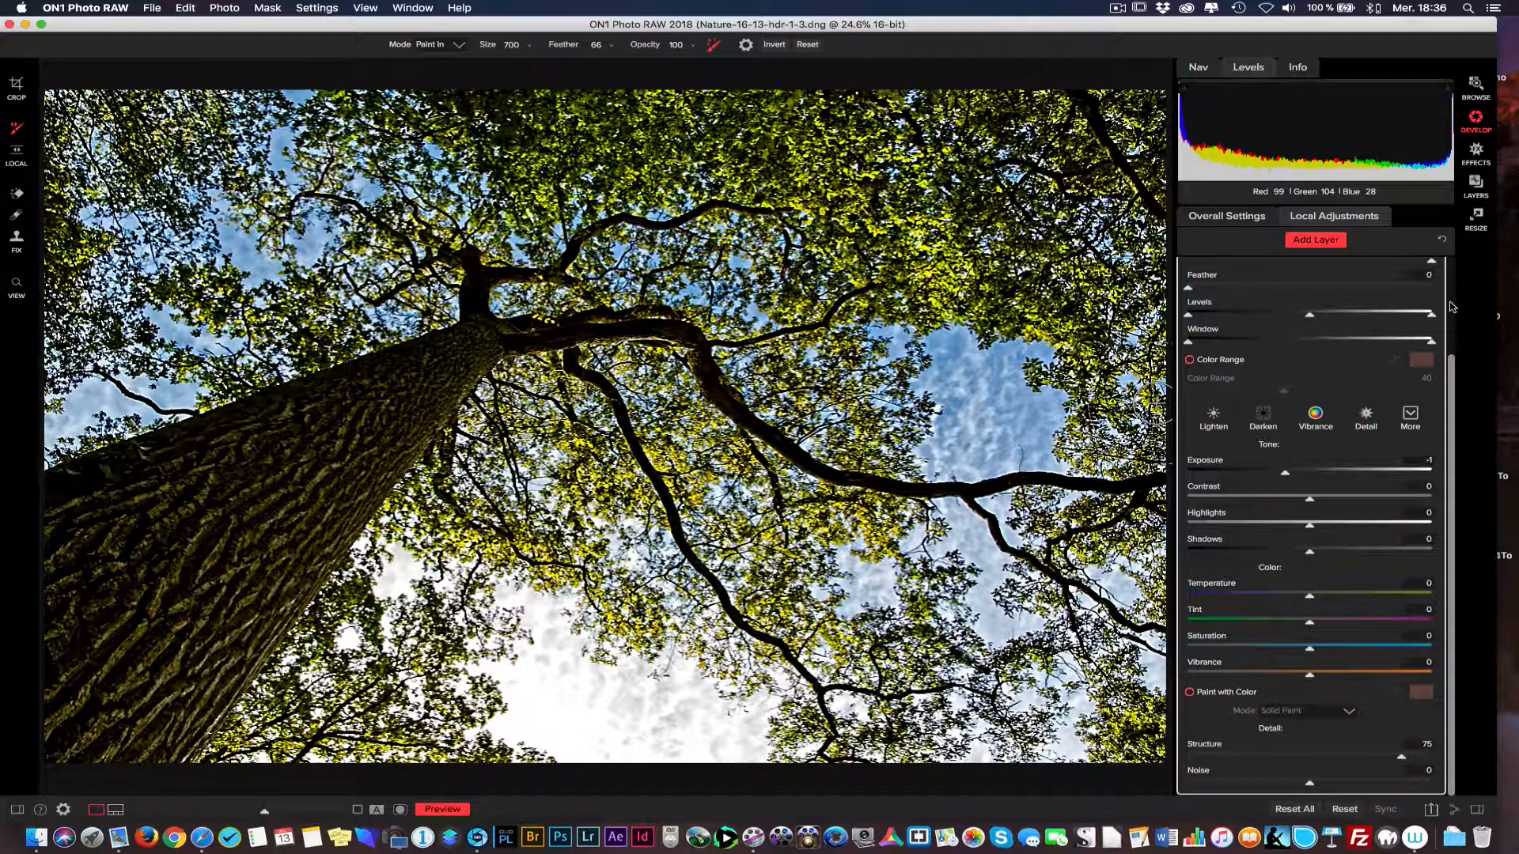
pyautogui.scroll(3, 1454, 286)
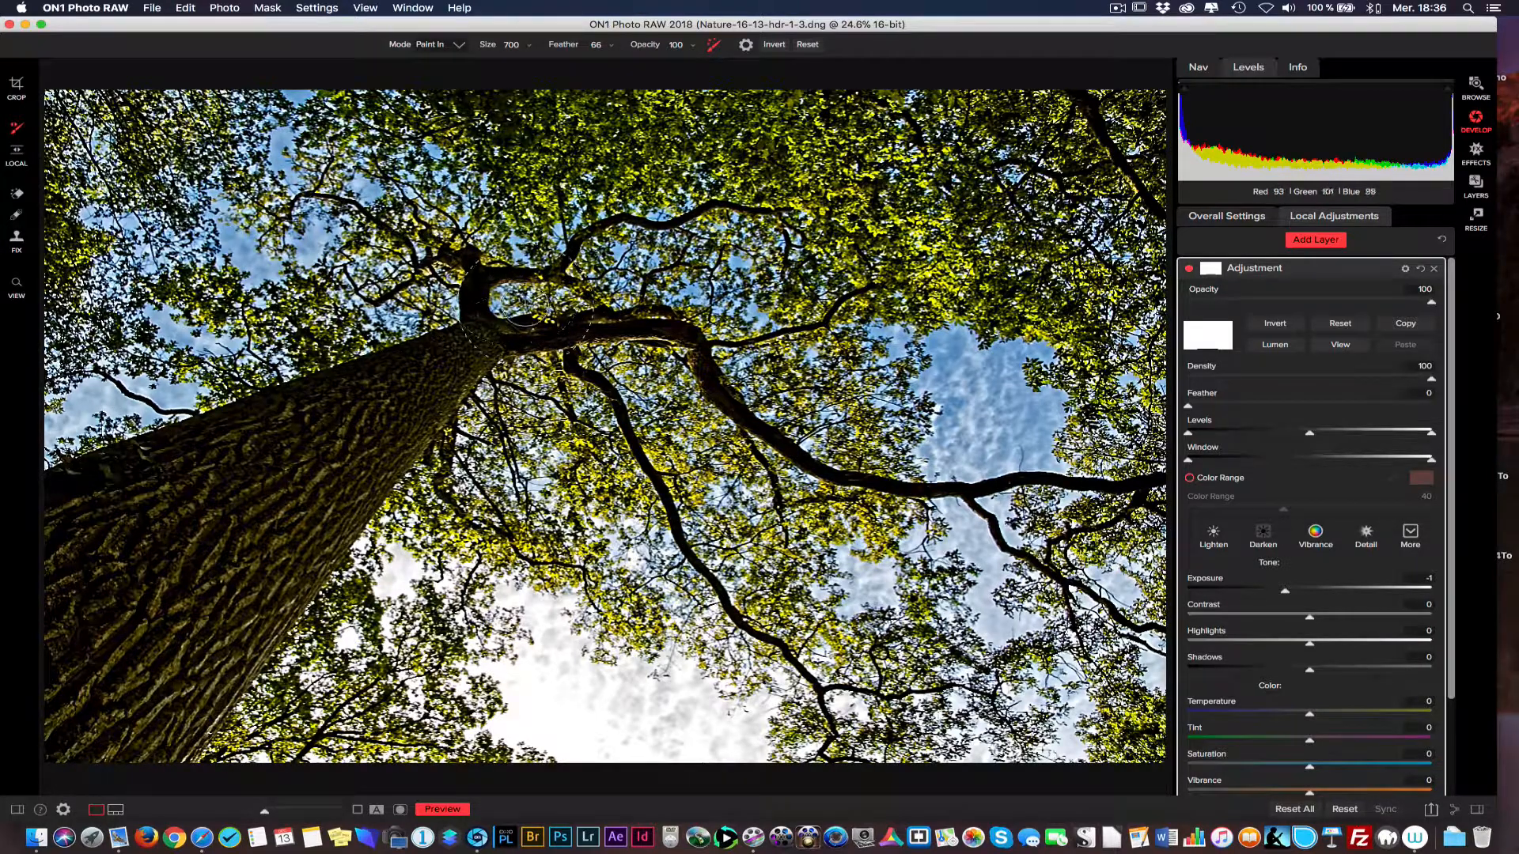
# Switch the adjustment brush to Paint Out and remove the effect from the foliage along the photo's upper edge.
pyautogui.click(459, 45)
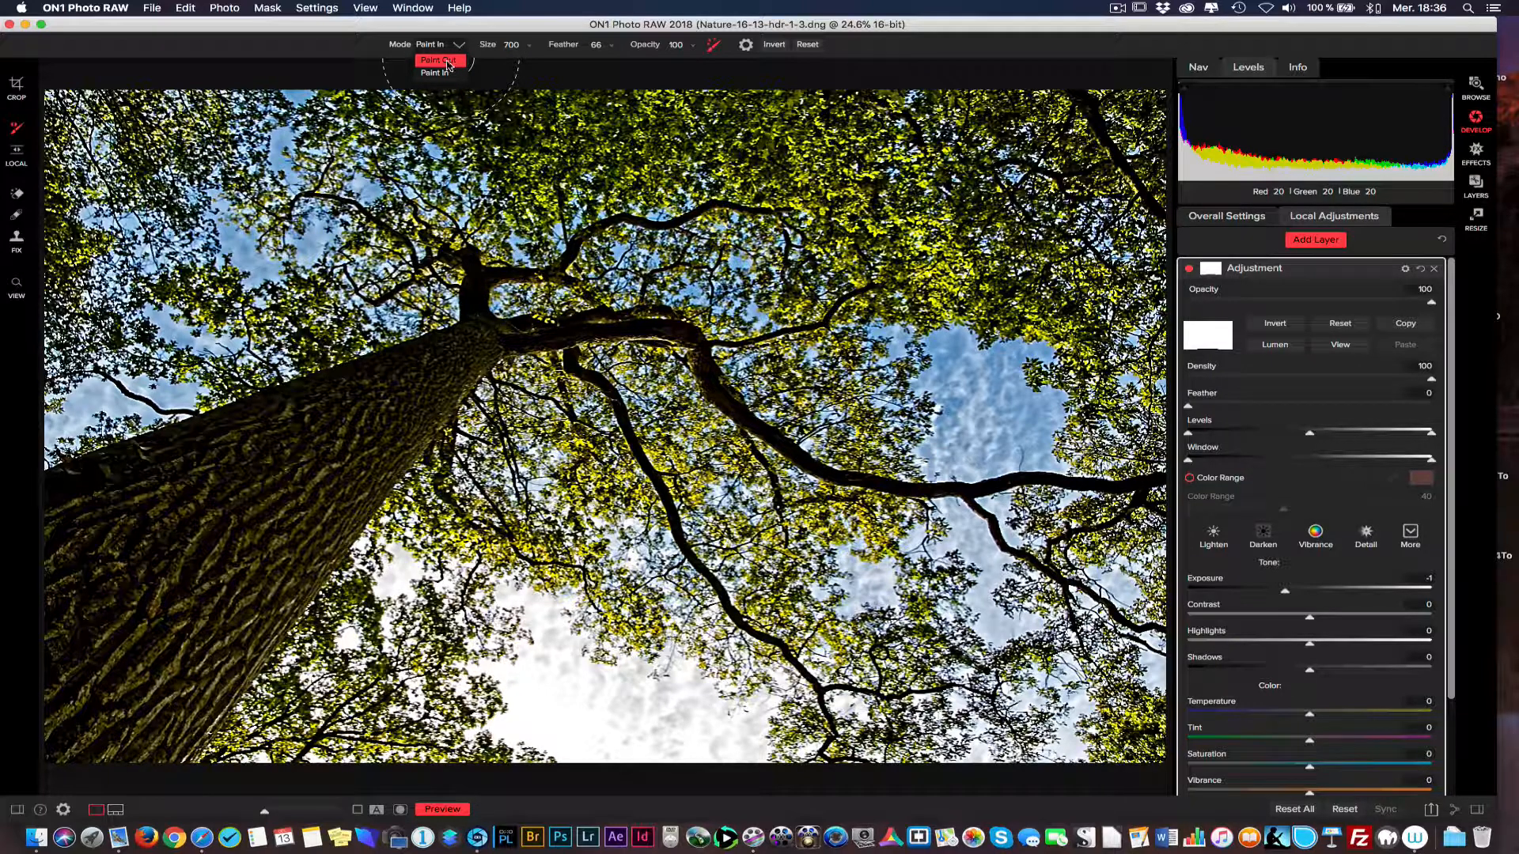
pyautogui.click(447, 61)
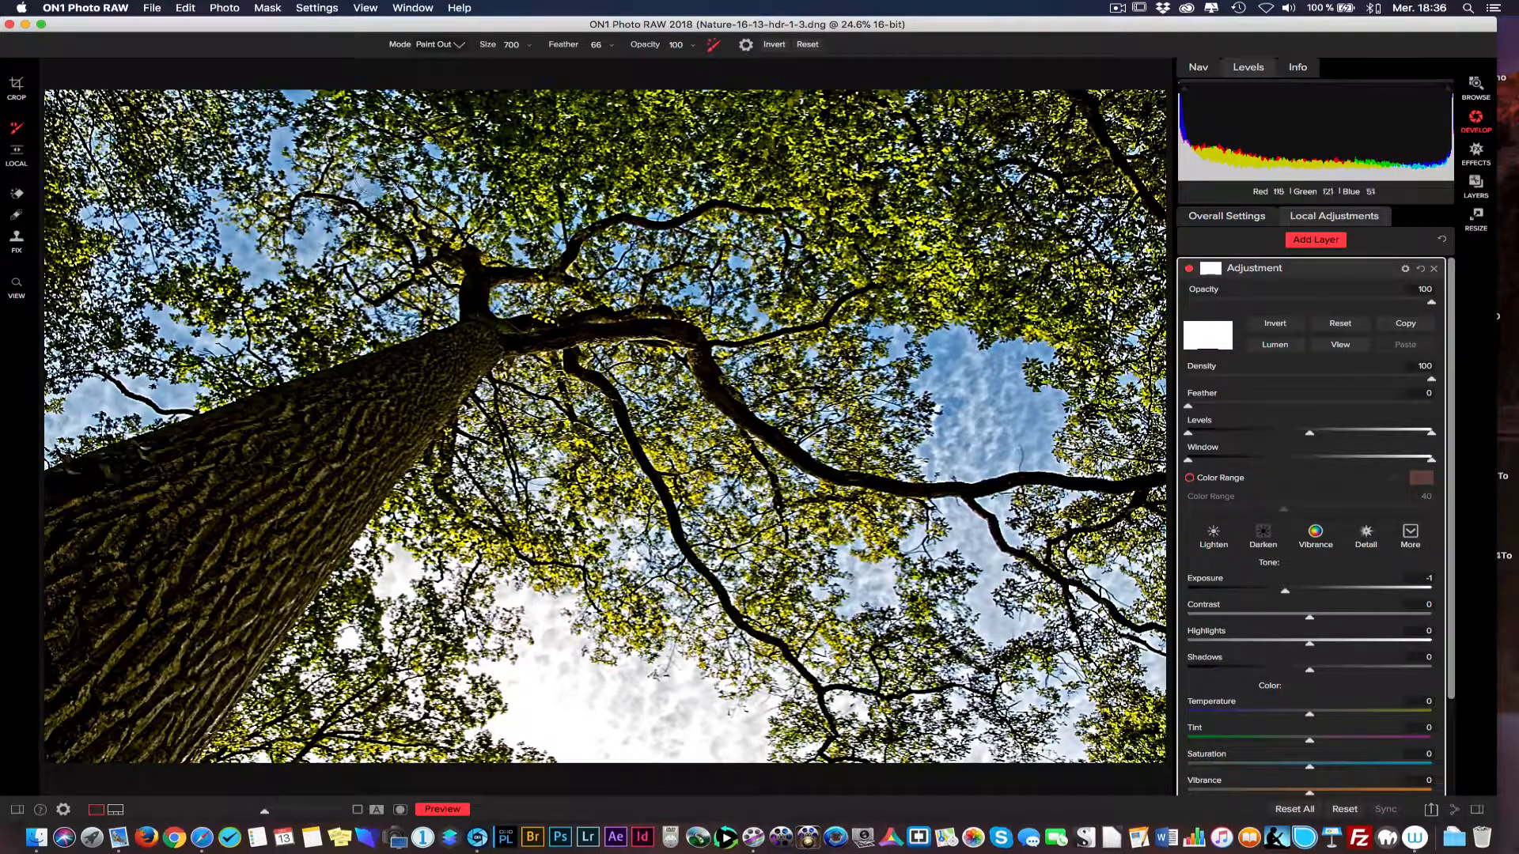
pyautogui.moveTo(63, 119)
pyautogui.mouseDown()
pyautogui.moveTo(56, 185)
pyautogui.moveTo(70, 221)
pyautogui.moveTo(156, 141)
pyautogui.moveTo(235, 215)
pyautogui.mouseUp()
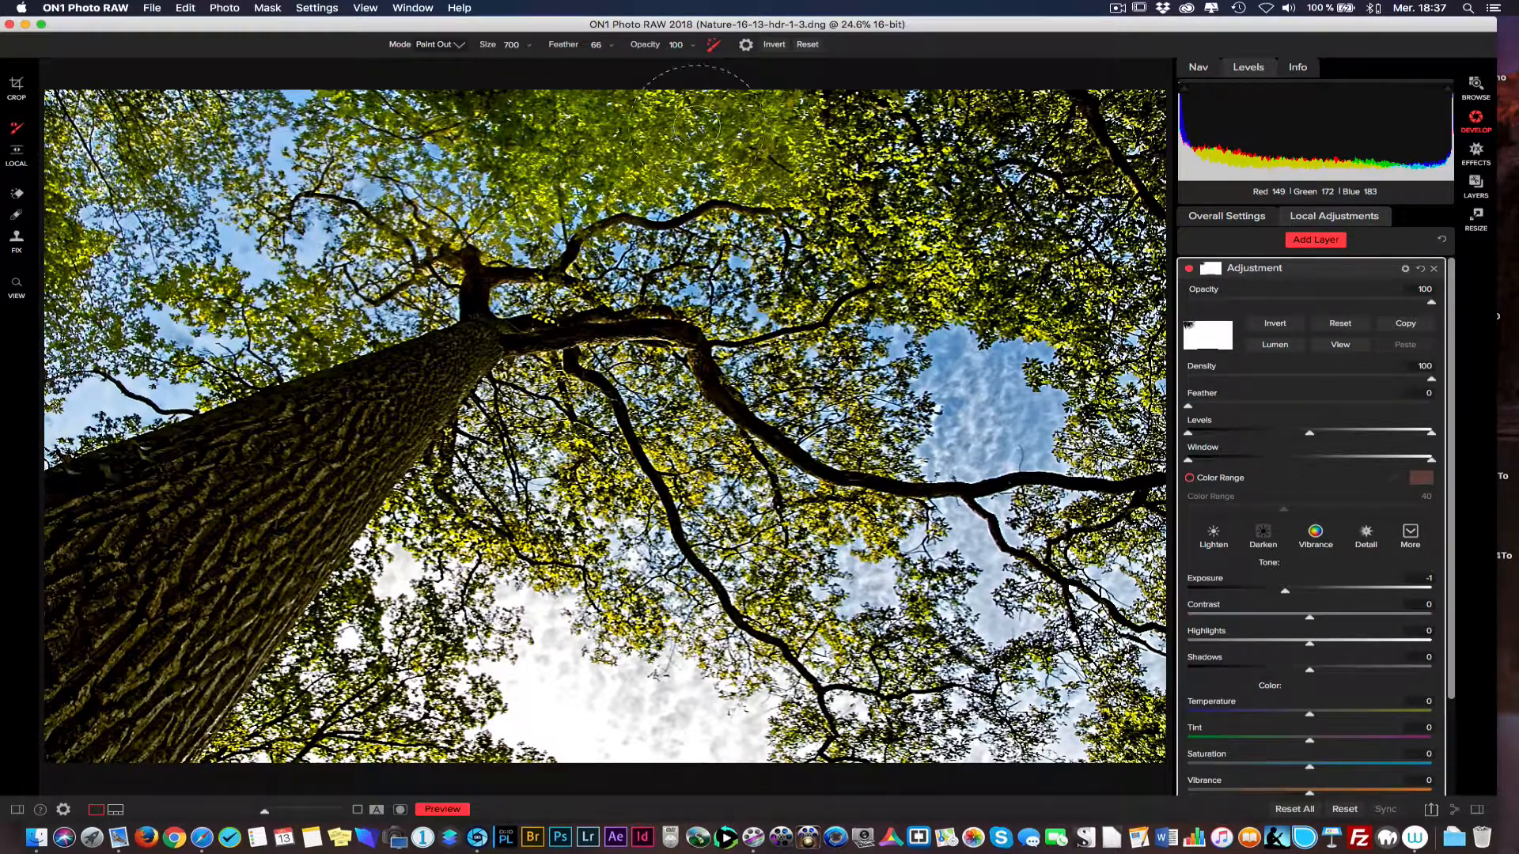
pyautogui.moveTo(697, 126)
pyautogui.mouseDown()
pyautogui.moveTo(943, 121)
pyautogui.moveTo(870, 135)
pyautogui.moveTo(634, 121)
pyautogui.moveTo(714, 150)
pyautogui.moveTo(717, 136)
pyautogui.moveTo(800, 138)
pyautogui.moveTo(871, 93)
pyautogui.moveTo(1007, 105)
pyautogui.moveTo(1032, 132)
pyautogui.mouseUp()
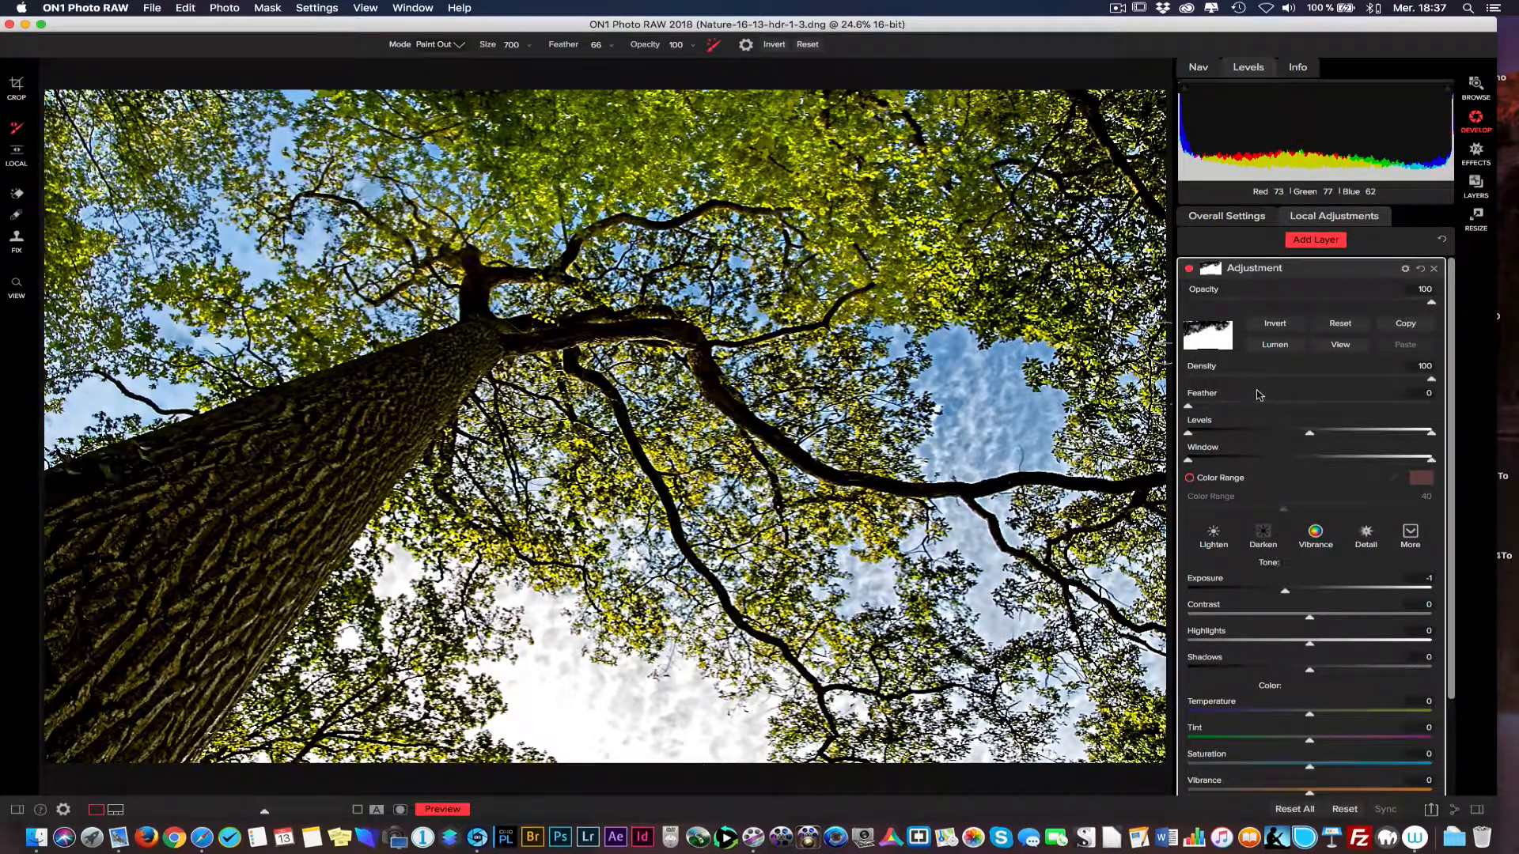
# Reset the layer's settings and its mask to black, and set Structure to 75.
pyautogui.click(1421, 269)
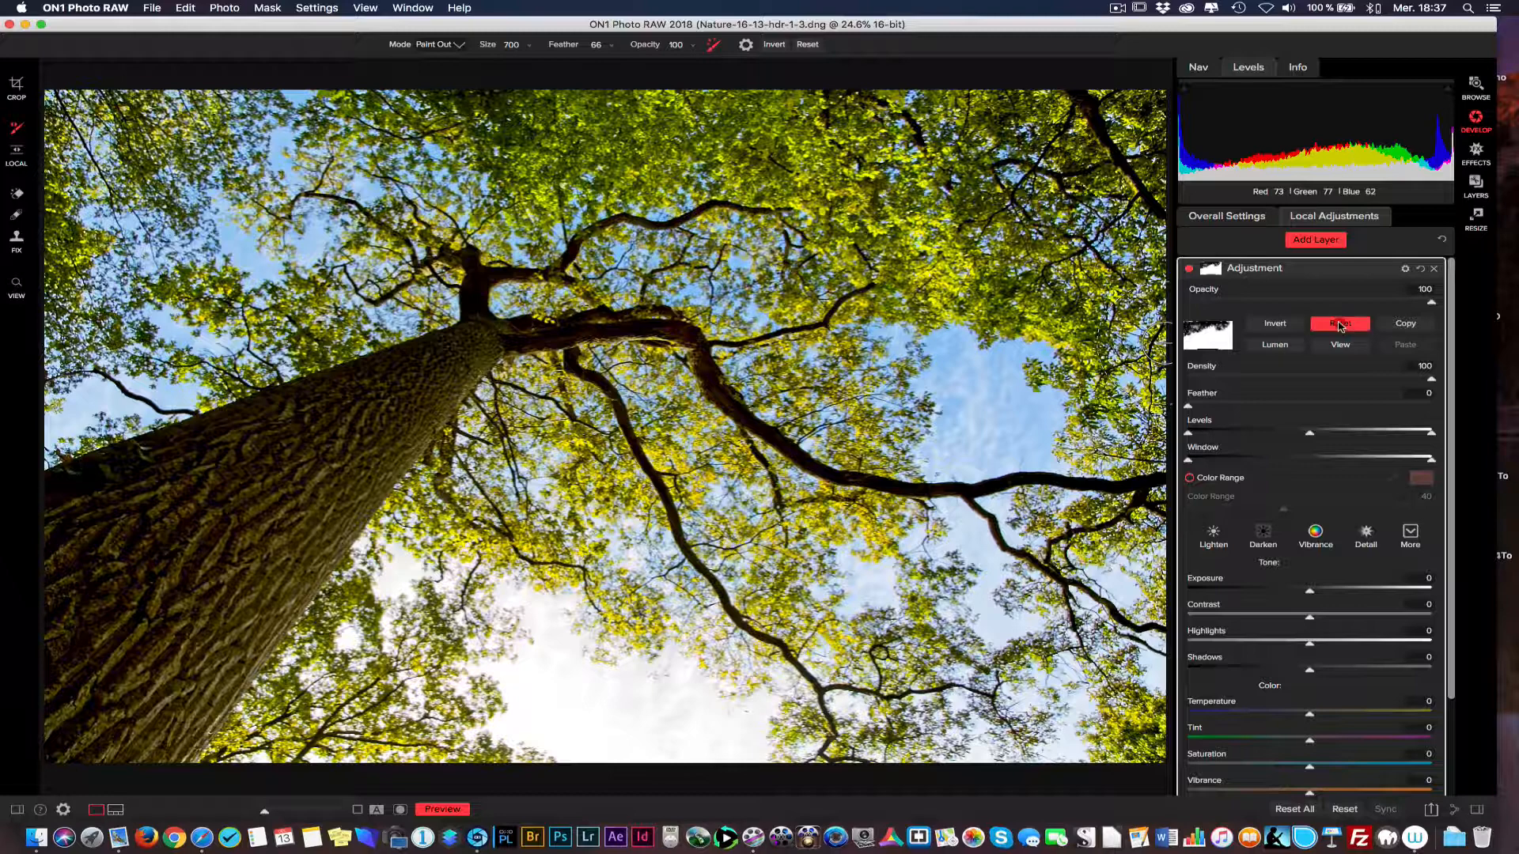
pyautogui.click(1274, 323)
pyautogui.scroll(-3, 1453, 283)
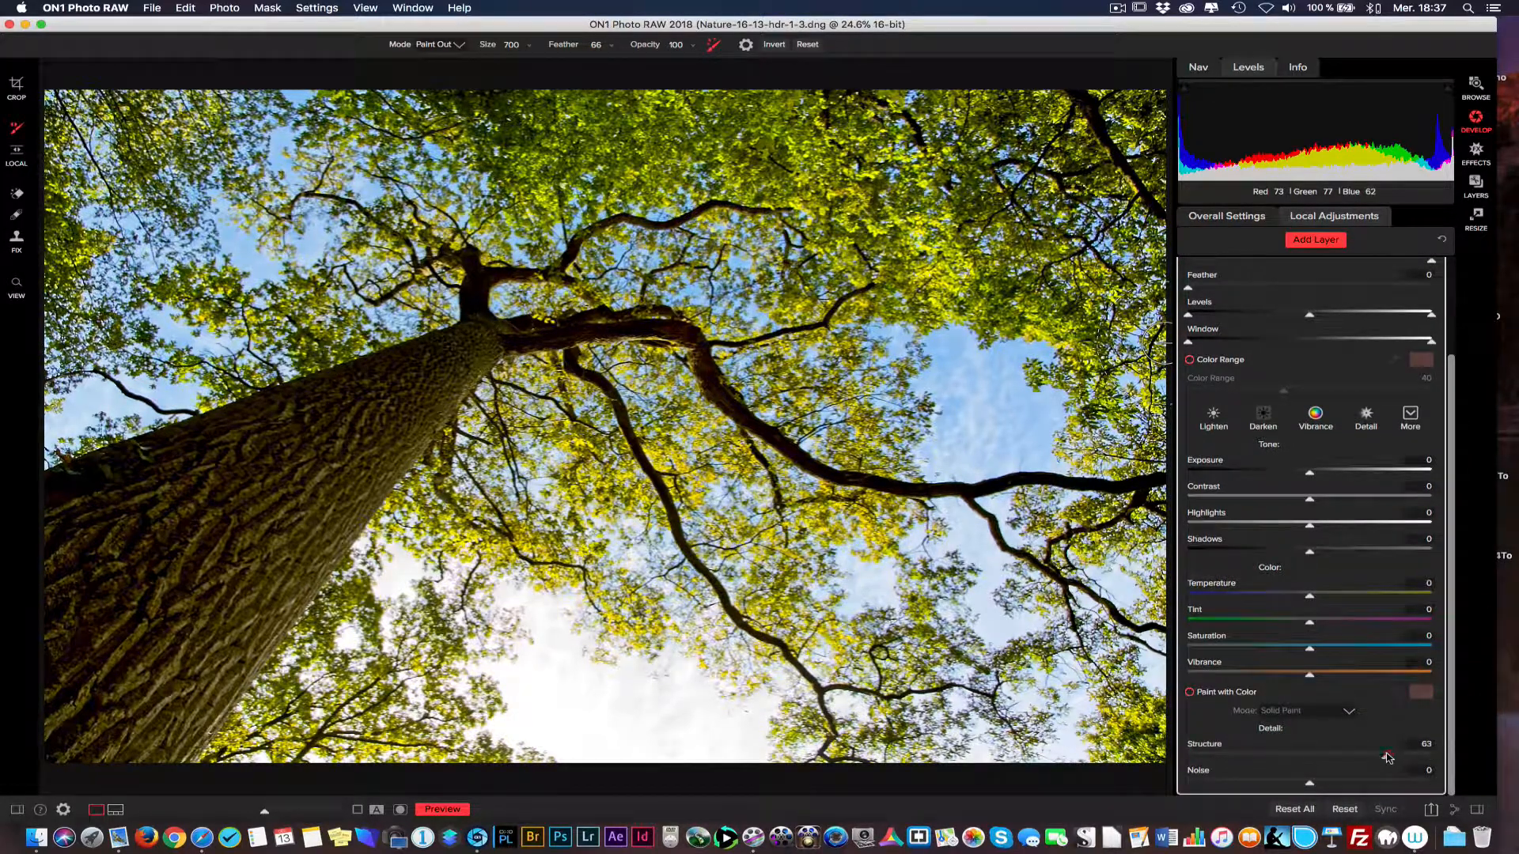
pyautogui.moveTo(1386, 758); pyautogui.dragTo(1400, 757)
pyautogui.click(1452, 265)
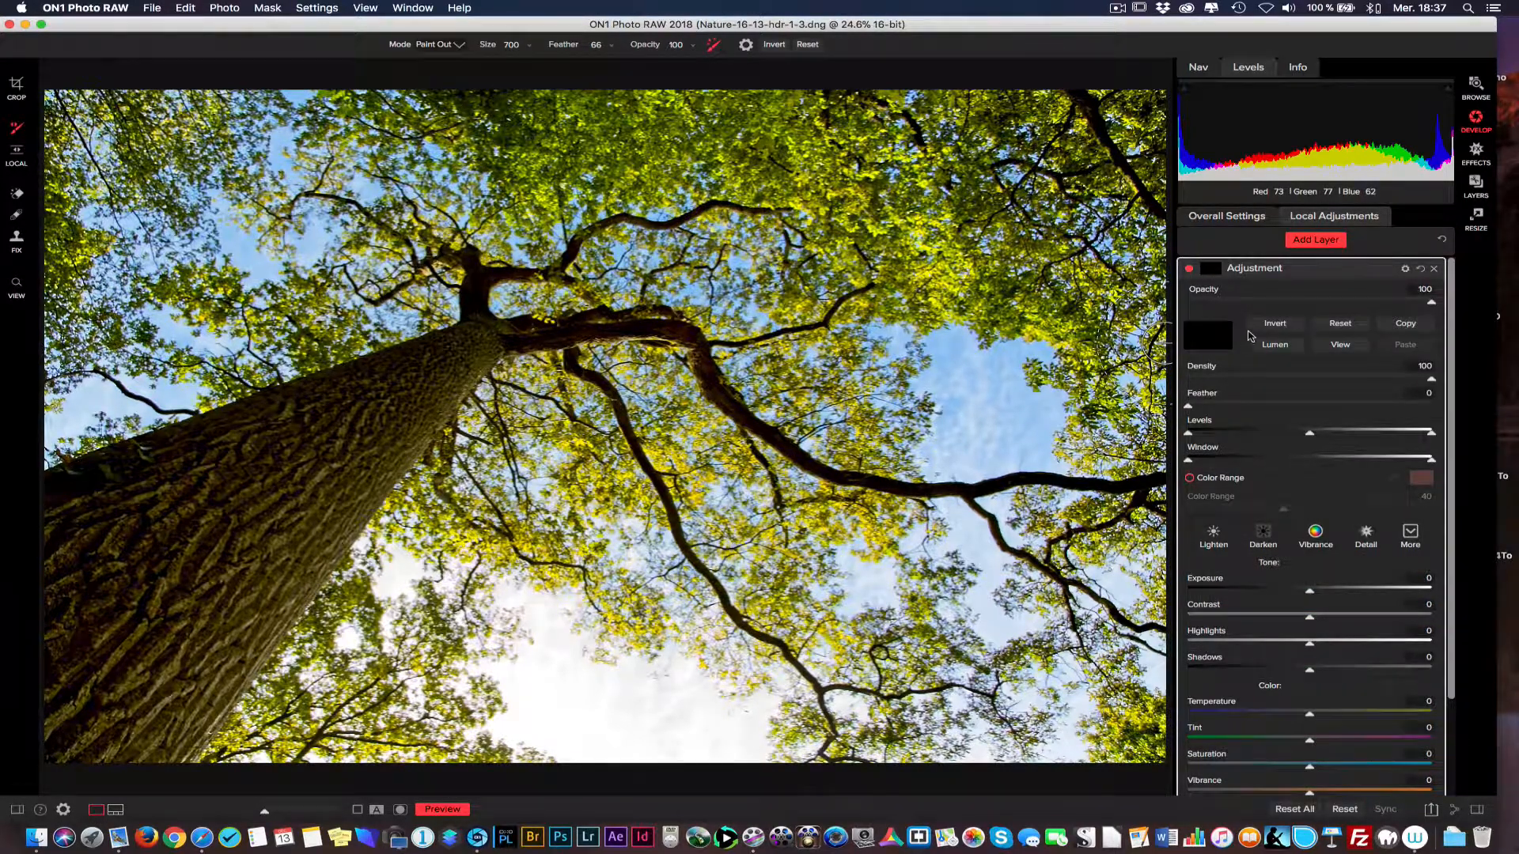
# Invert the mask to white, generate a luminosity mask with Lumen, and display the mask over the photo.
pyautogui.click(1272, 326)
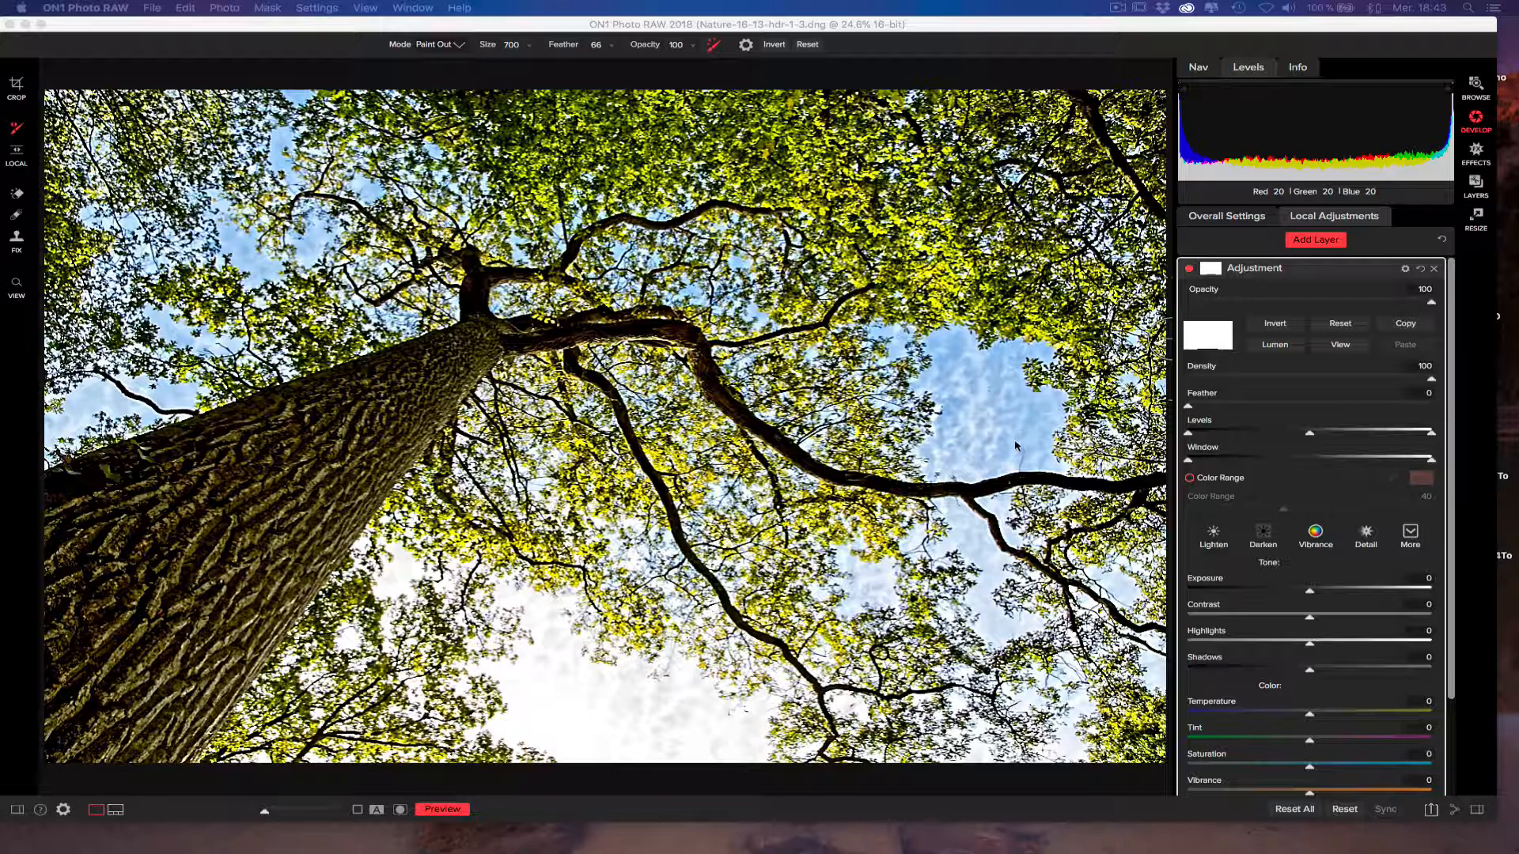
pyautogui.click(1273, 351)
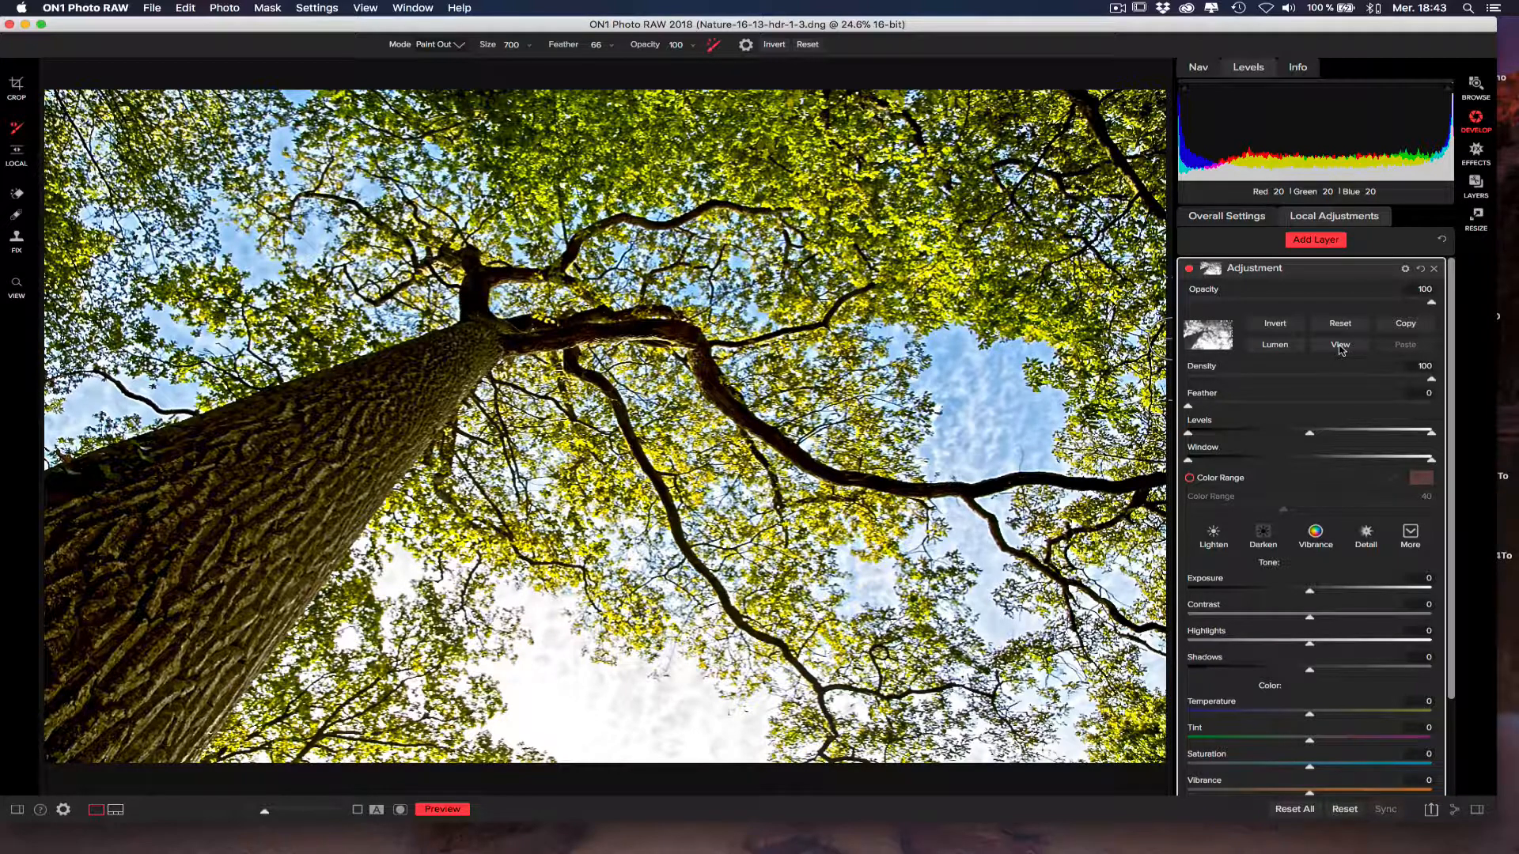
pyautogui.click(1340, 346)
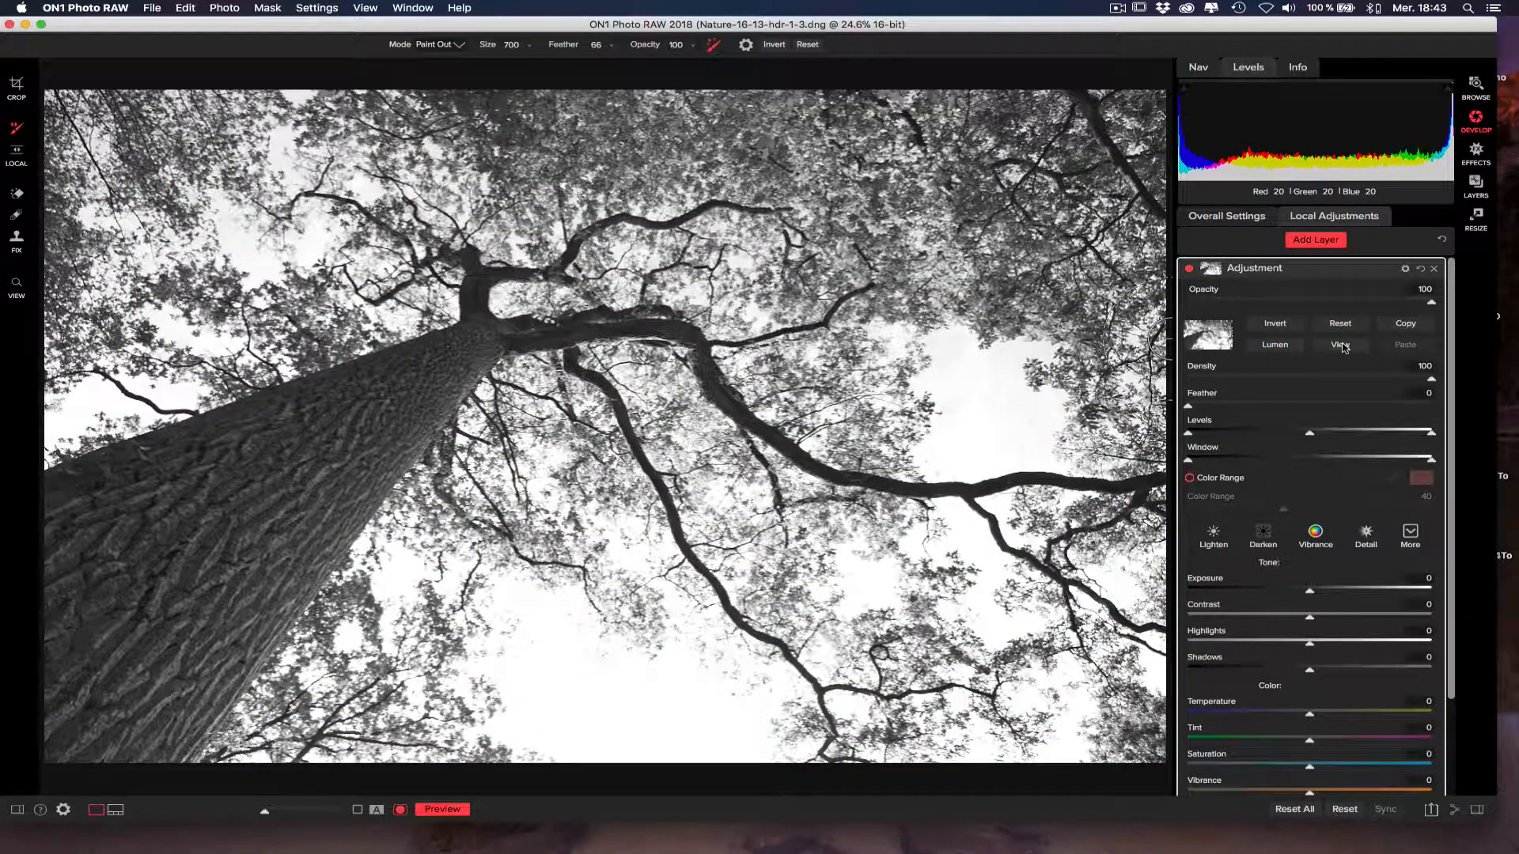
pyautogui.click(979, 390)
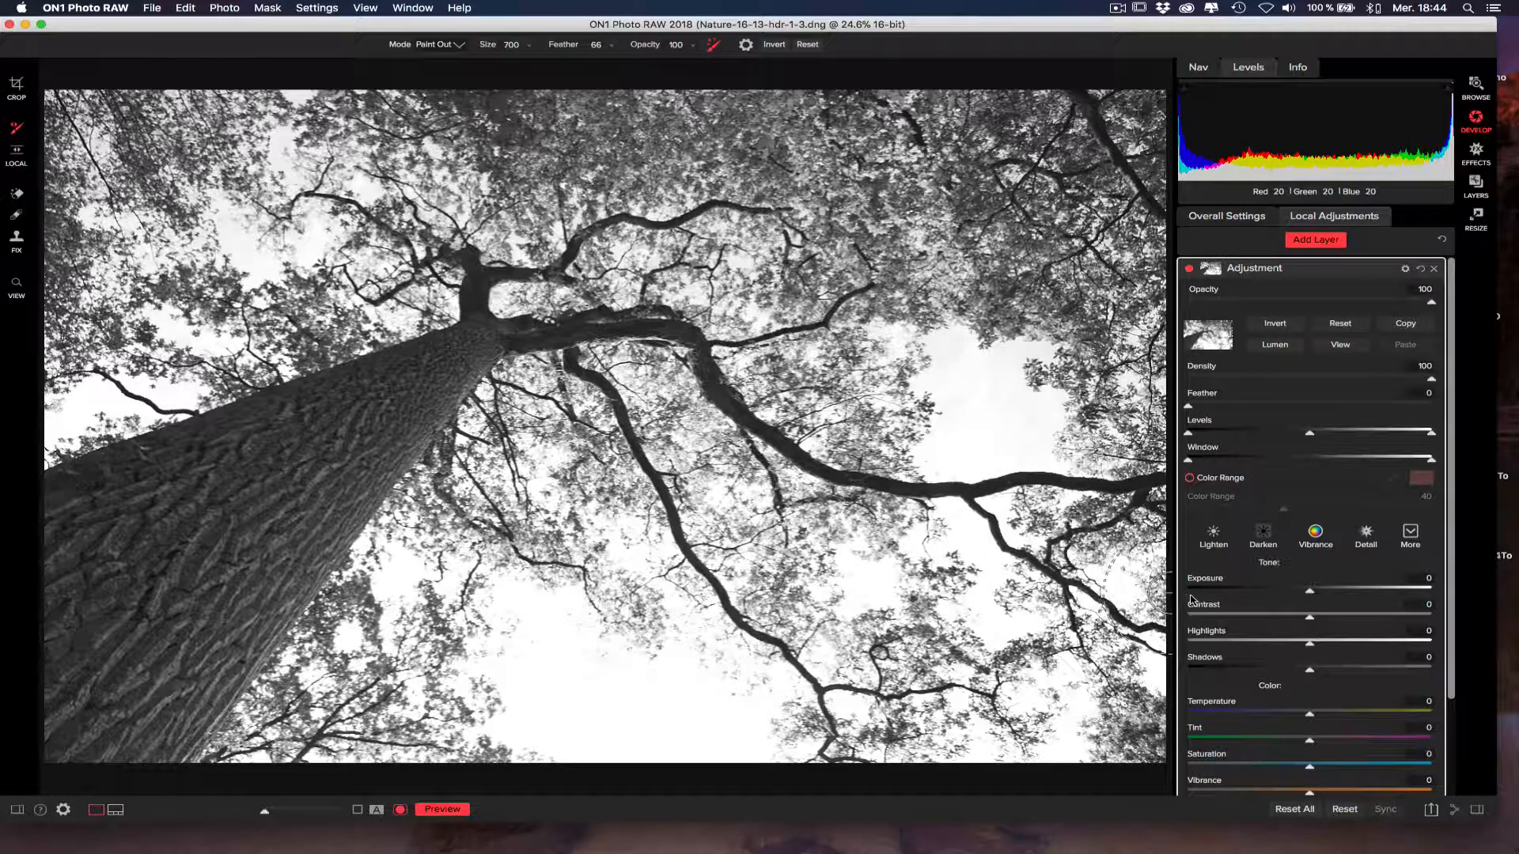
pyautogui.scroll(-3, 1451, 678)
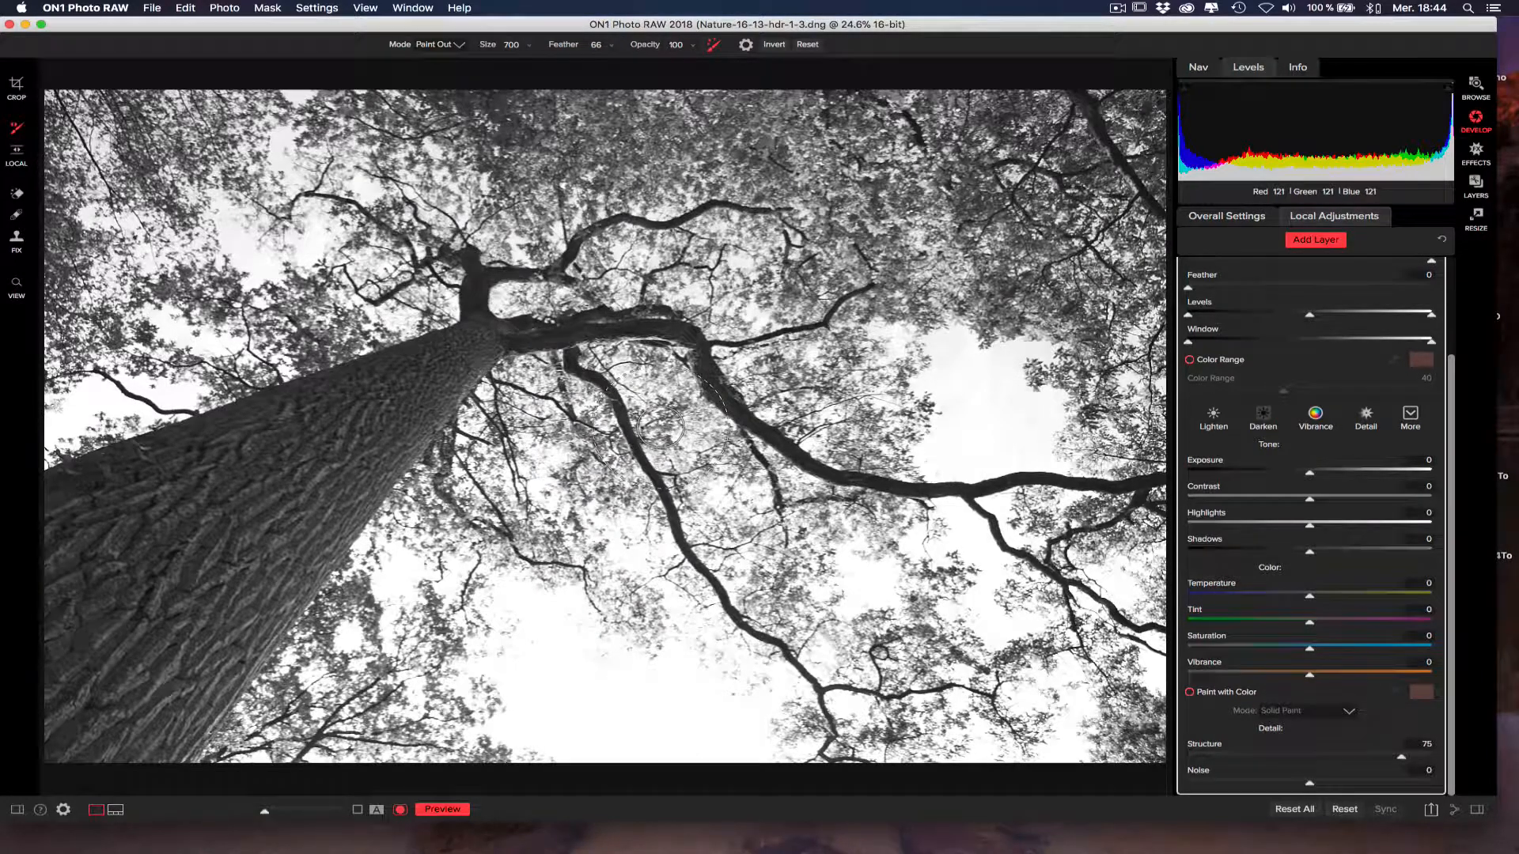
pyautogui.scroll(3, 1451, 281)
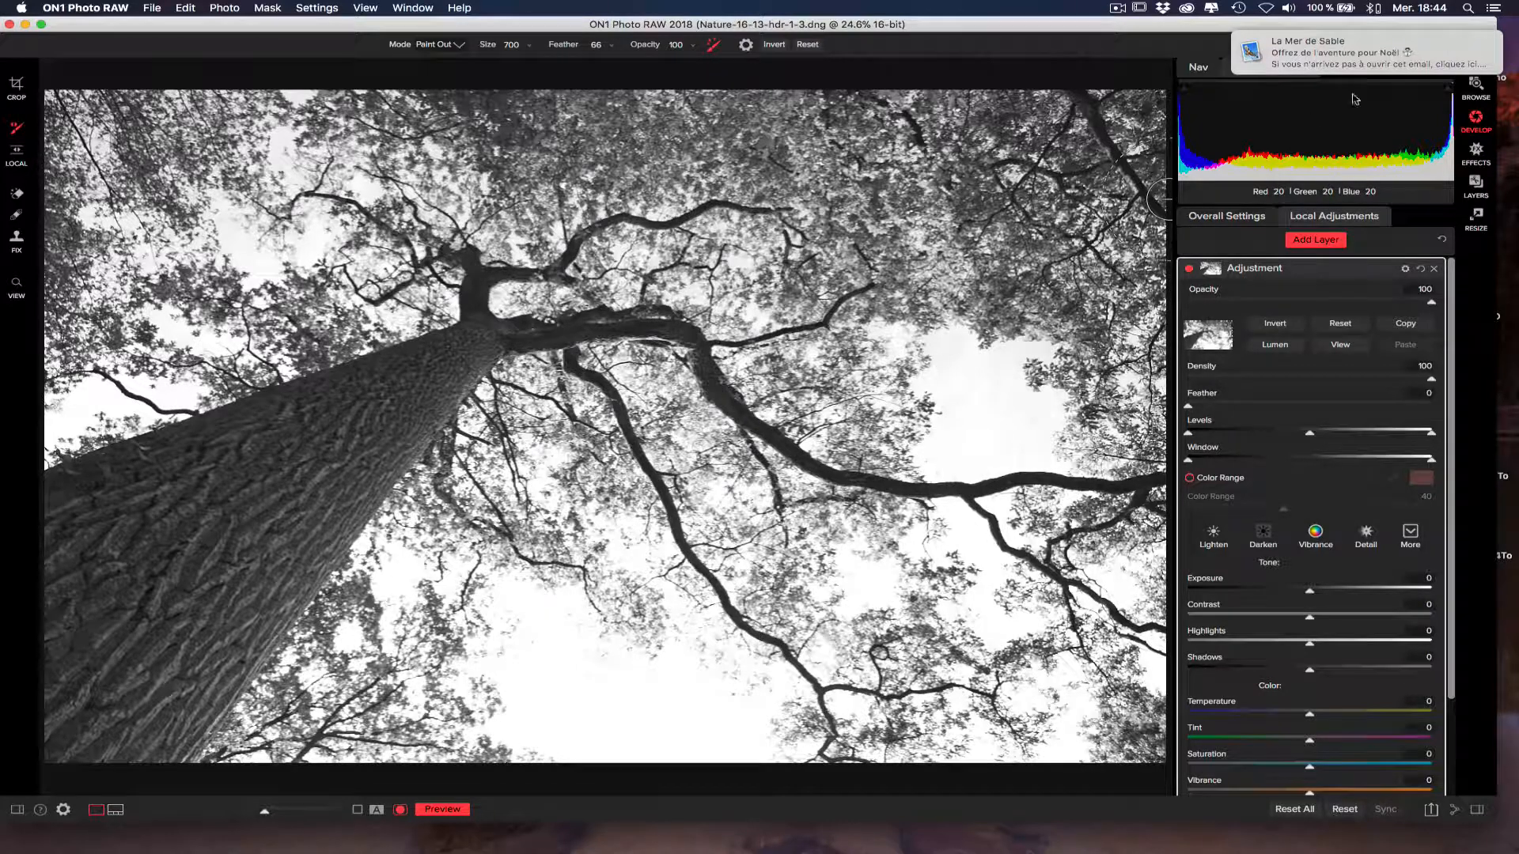
# Invert the luminosity mask and toggle the mask view to compare it with the photo.
pyautogui.click(1275, 325)
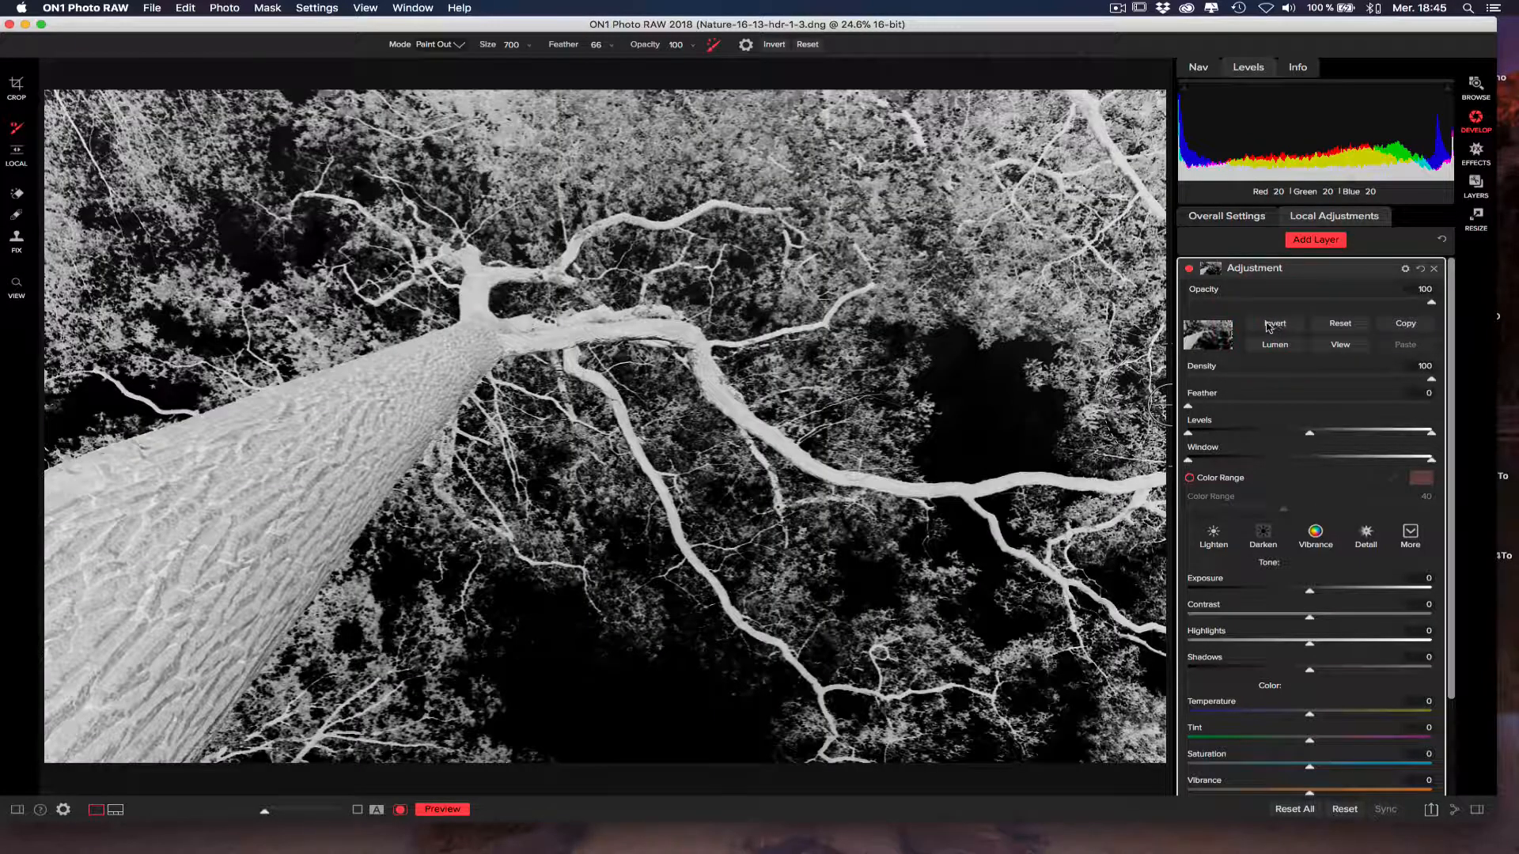
pyautogui.moveTo(904, 320); pyautogui.dragTo(949, 376)
pyautogui.click(1341, 347)
pyautogui.click(1341, 350)
pyautogui.click(1341, 350)
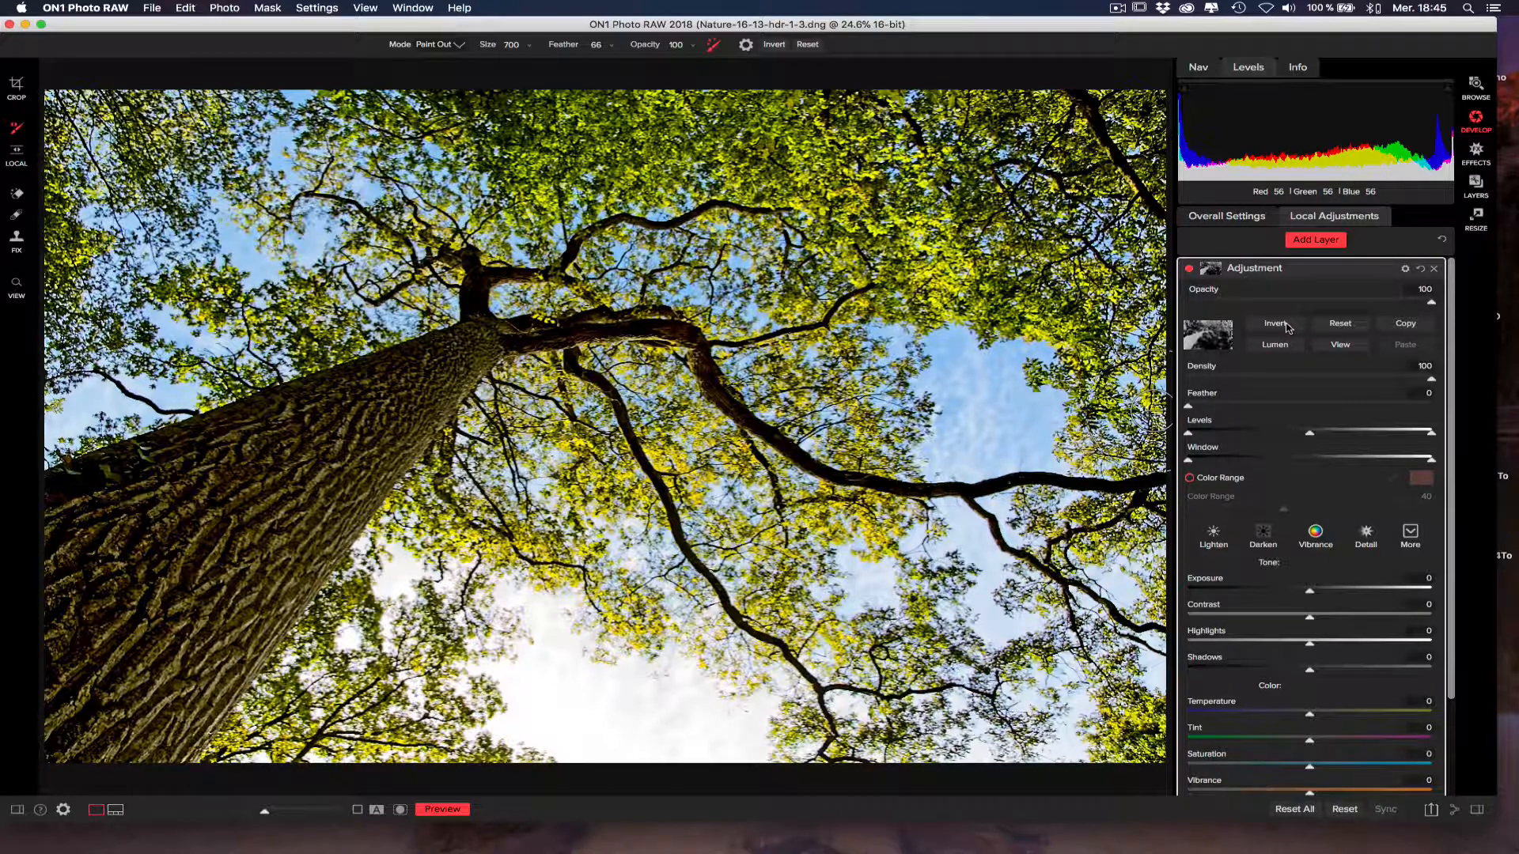
pyautogui.click(1340, 349)
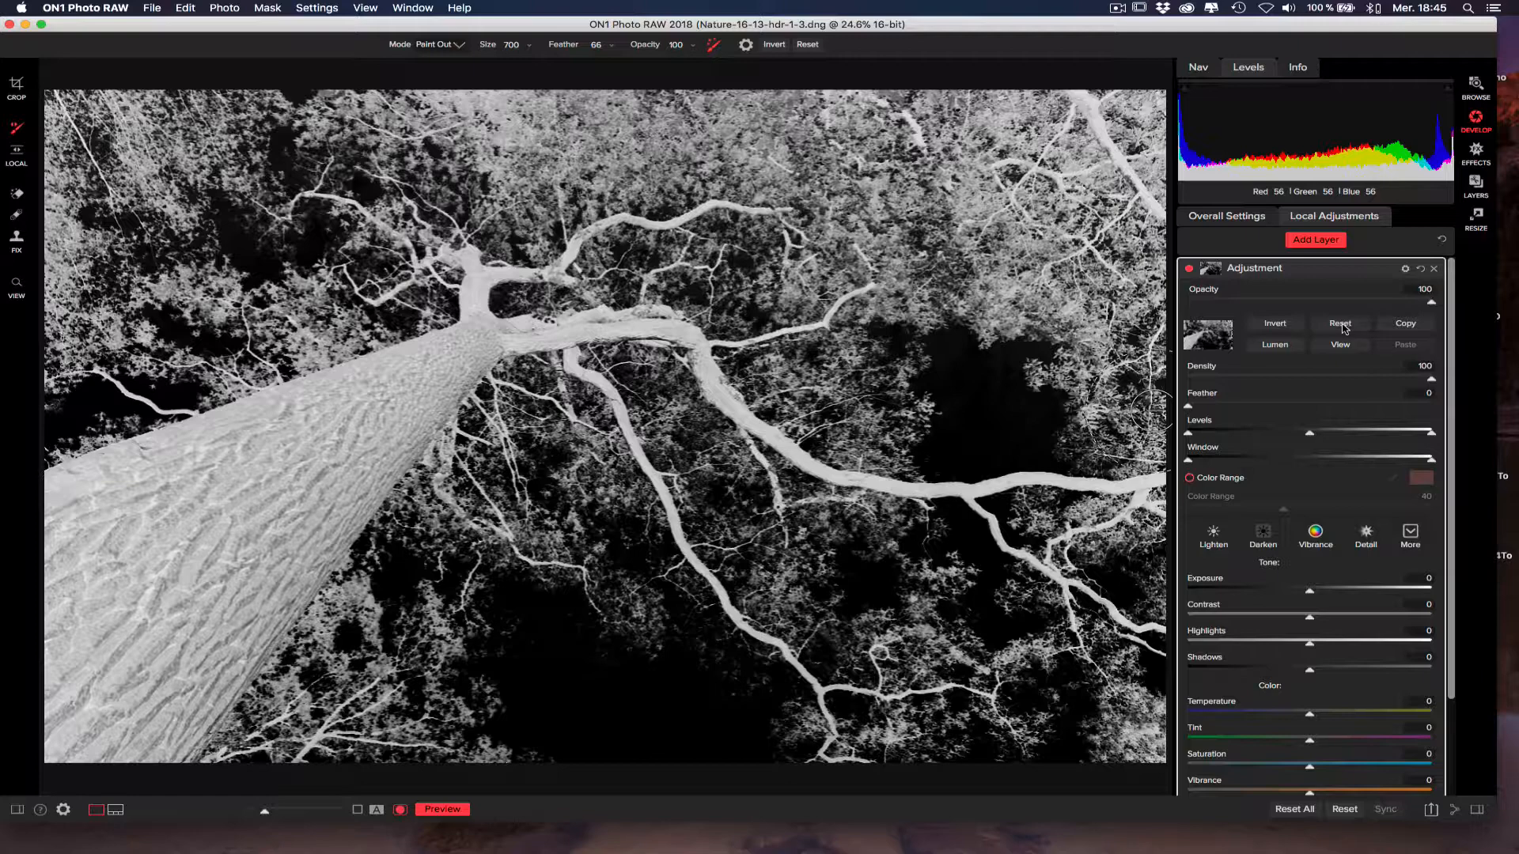
# Reset the mask, generate the luminosity mask again, and invert it to target the dark trunk and branches.
pyautogui.click(1342, 328)
pyautogui.click(1275, 347)
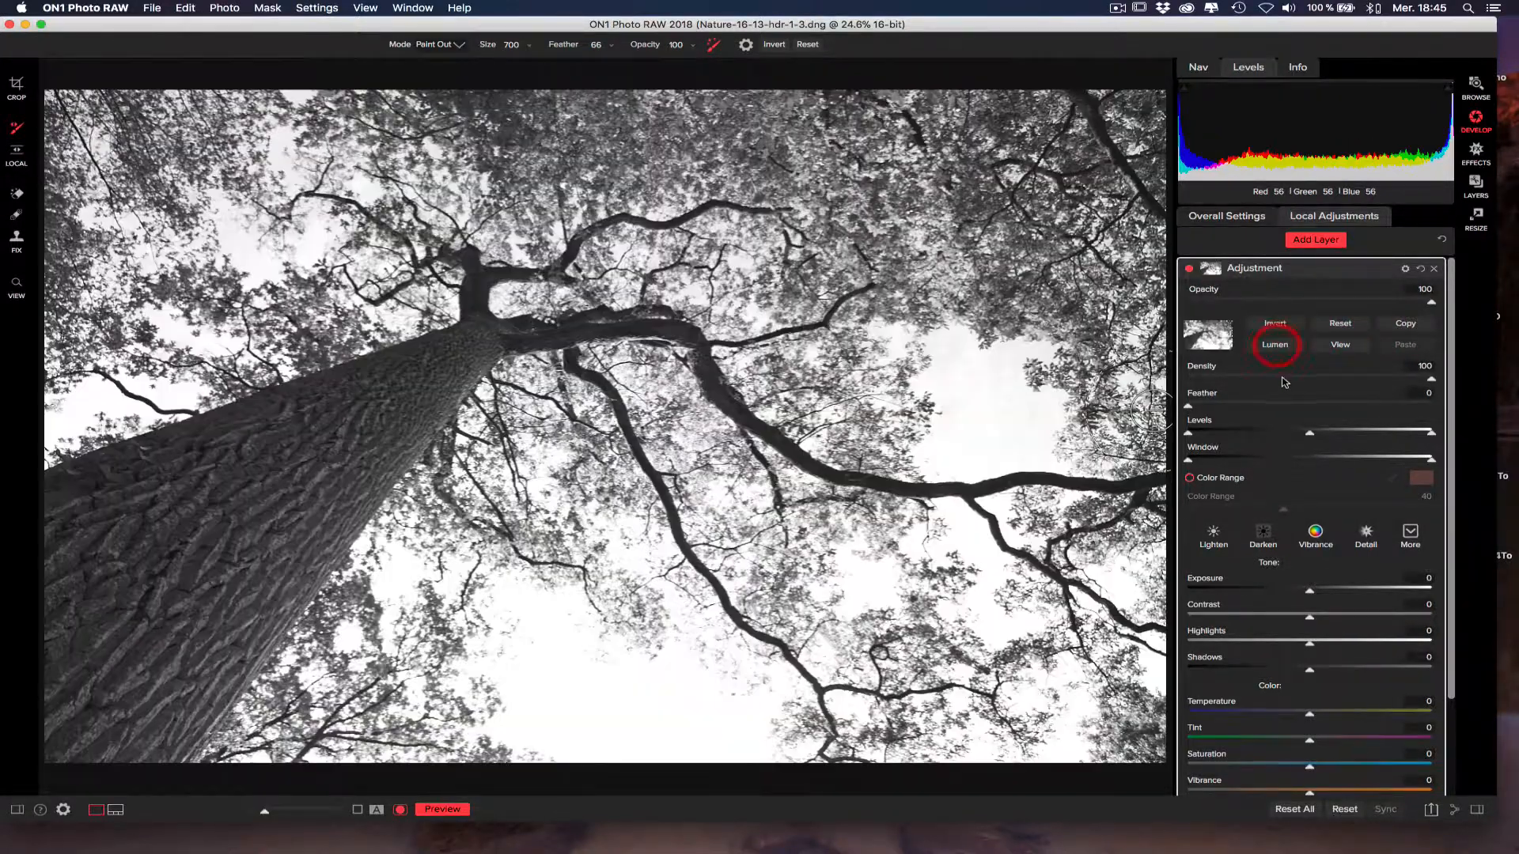
pyautogui.click(1277, 326)
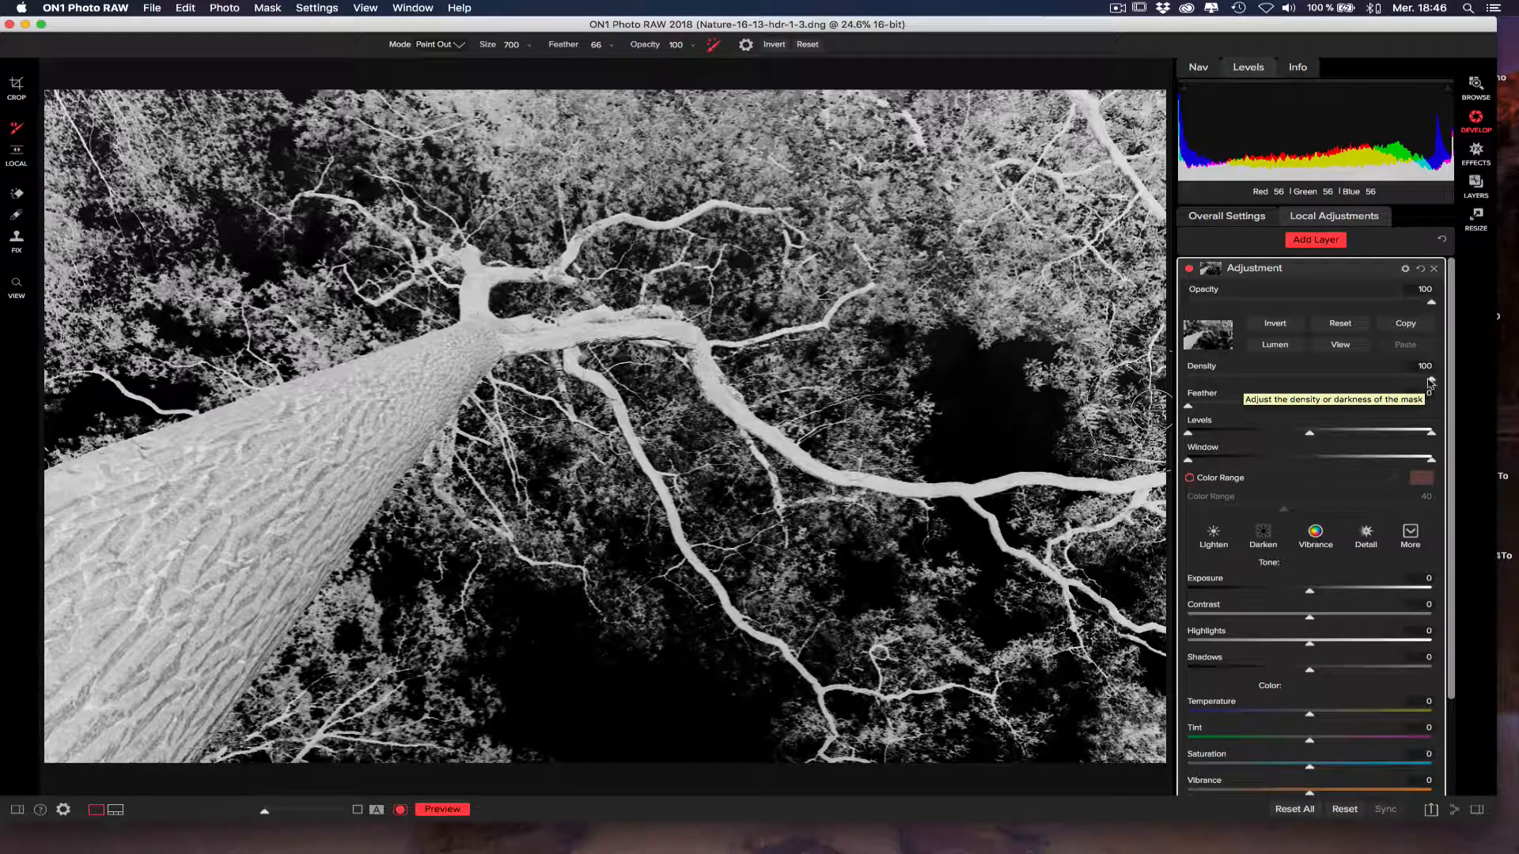
# Try the mask's Density and Feather adjustments, leaving them at 100 and 0.
pyautogui.moveTo(1432, 383)
pyautogui.mouseDown()
pyautogui.moveTo(1188, 384)
pyautogui.moveTo(1430, 384)
pyautogui.mouseUp()
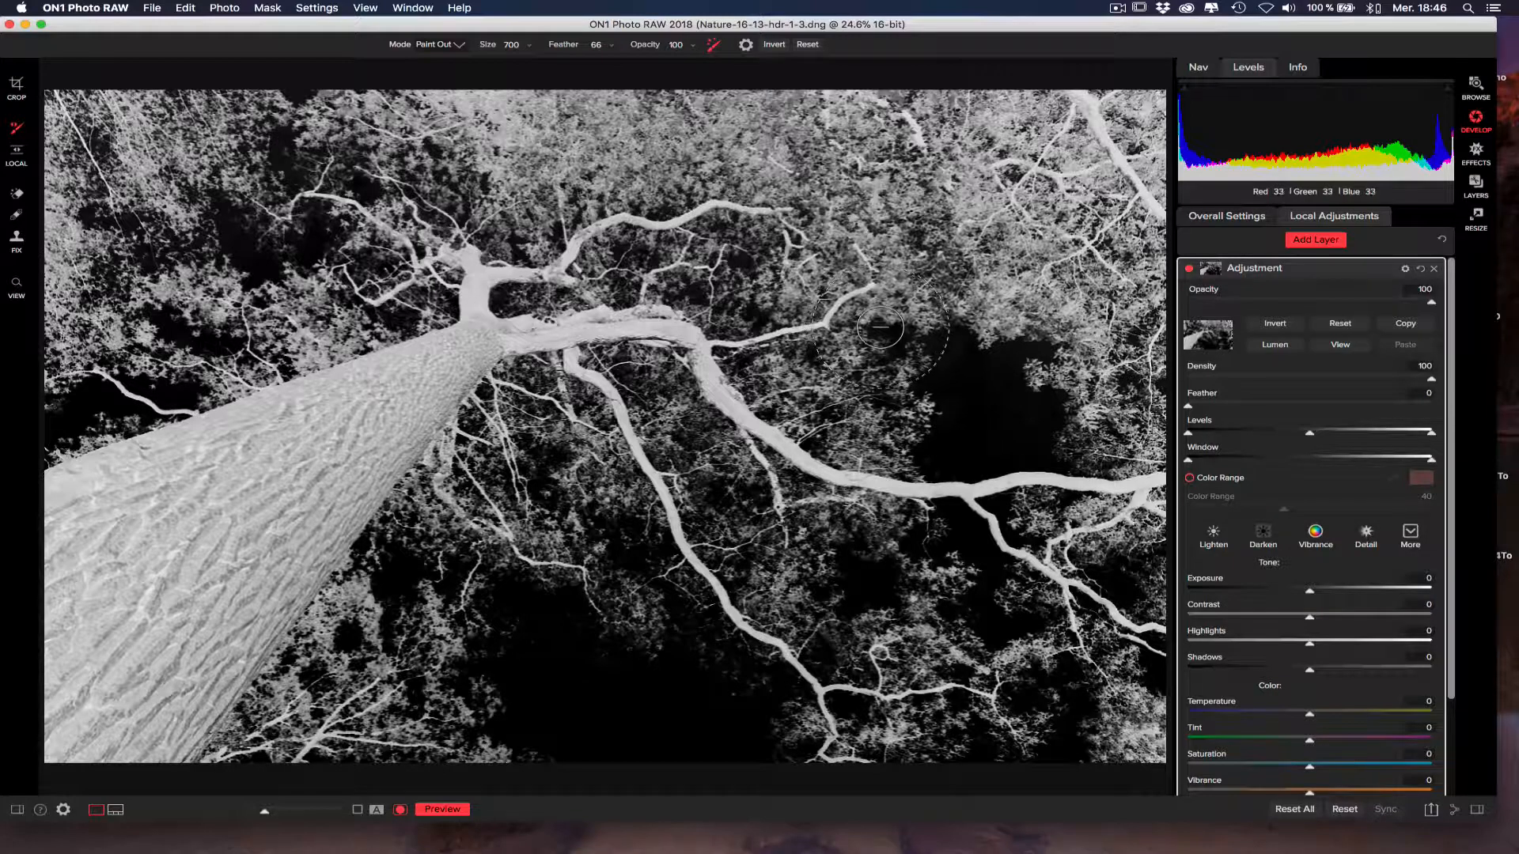
pyautogui.moveTo(892, 369)
pyautogui.mouseDown()
pyautogui.moveTo(894, 484)
pyautogui.moveTo(922, 500)
pyautogui.moveTo(964, 484)
pyautogui.mouseUp()
pyautogui.moveTo(963, 352); pyautogui.dragTo(1026, 346)
pyautogui.moveTo(1195, 408)
pyautogui.mouseDown()
pyautogui.moveTo(1433, 409)
pyautogui.moveTo(1189, 409)
pyautogui.mouseUp()
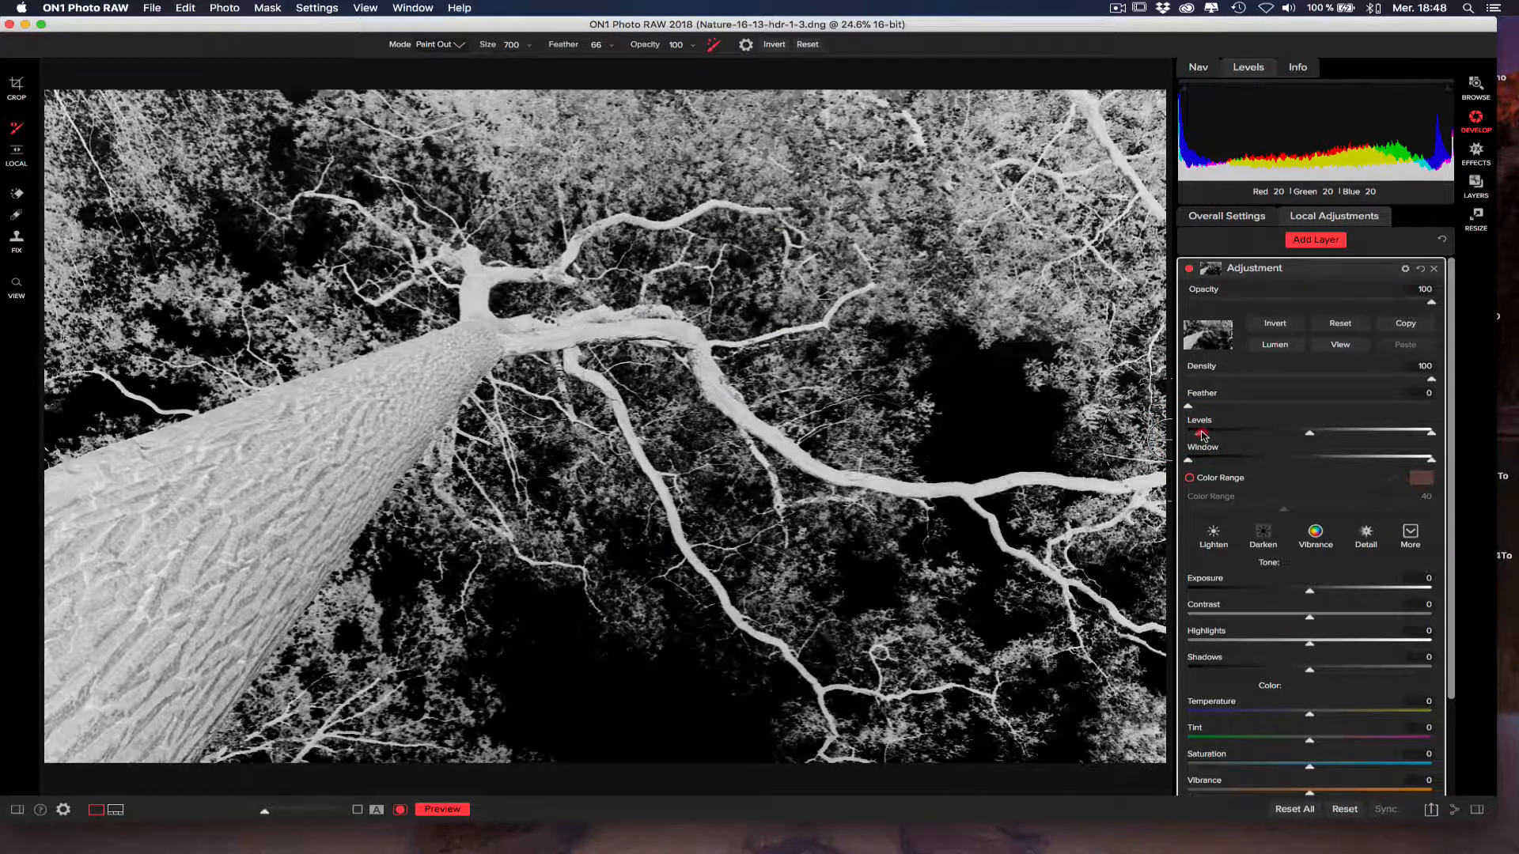
# Try raising the black point of the mask's Levels to about the midpoint and return it to the minimum.
pyautogui.moveTo(1215, 435); pyautogui.dragTo(1183, 431)
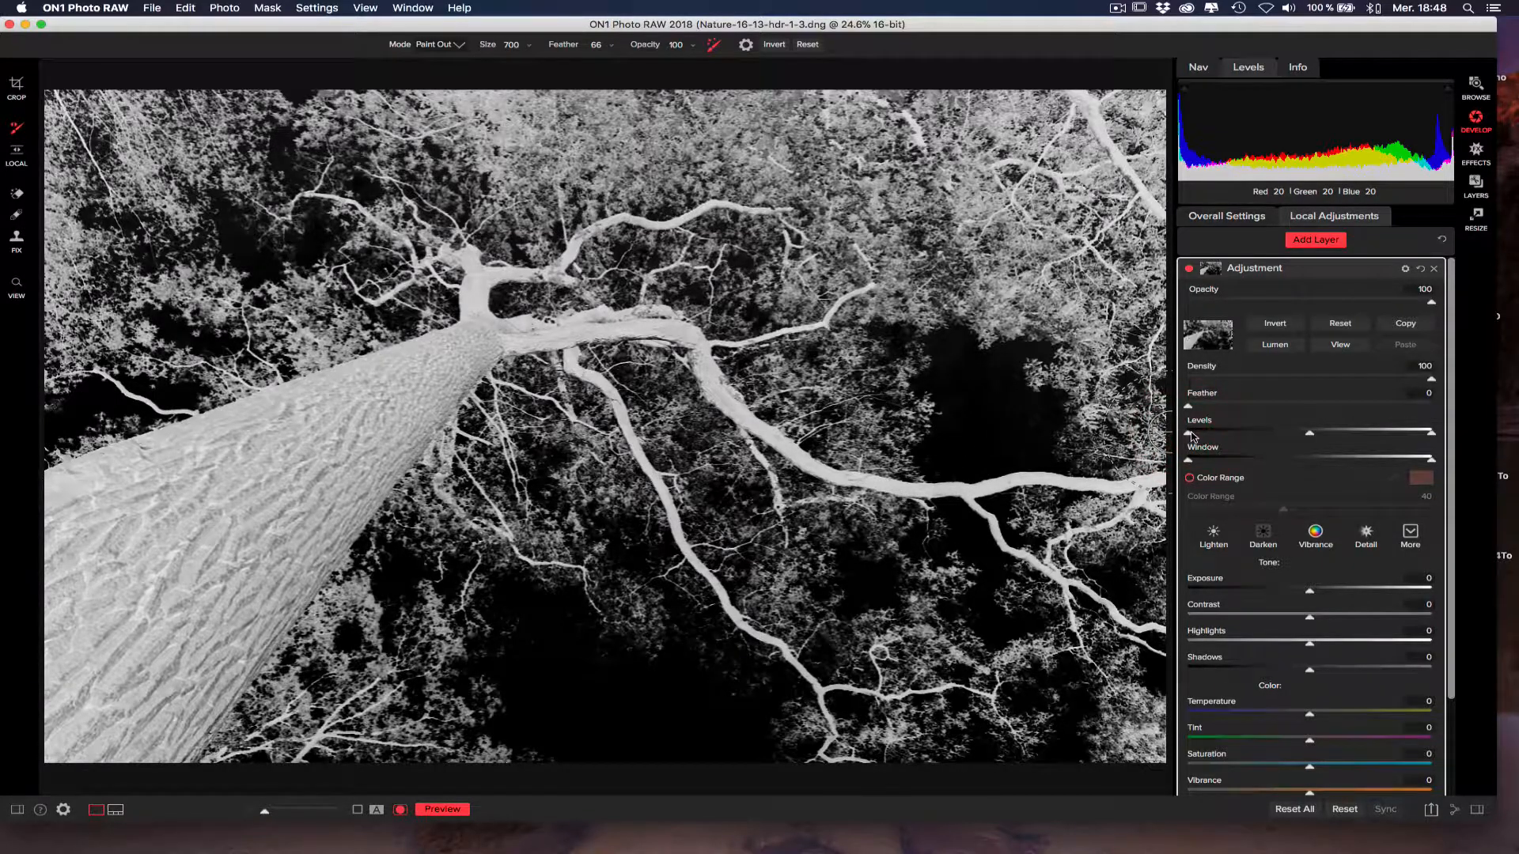
pyautogui.moveTo(1192, 434); pyautogui.dragTo(1303, 440)
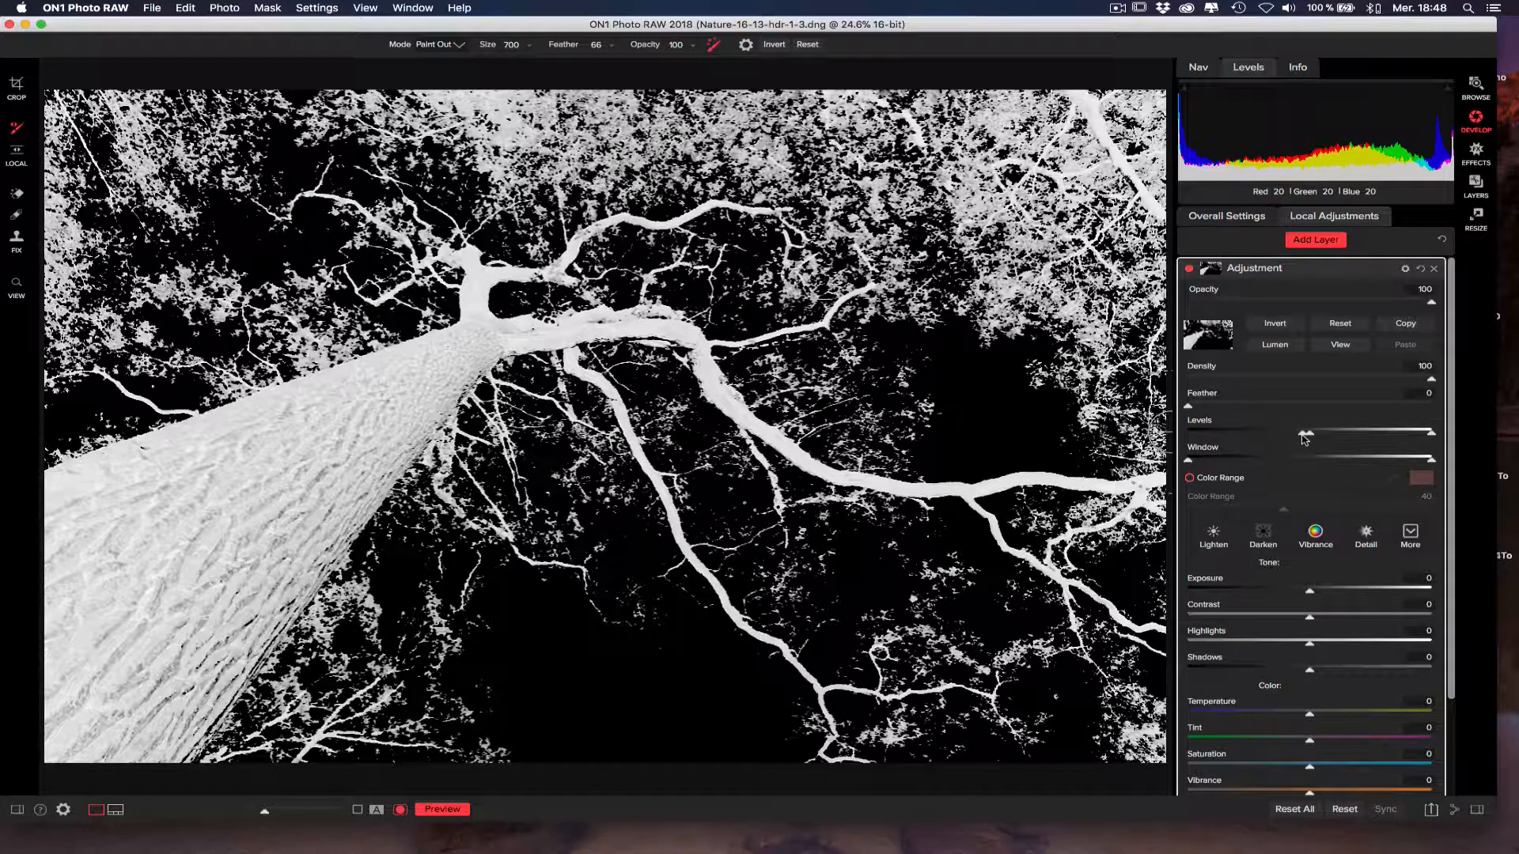
pyautogui.moveTo(1303, 437); pyautogui.dragTo(1170, 432)
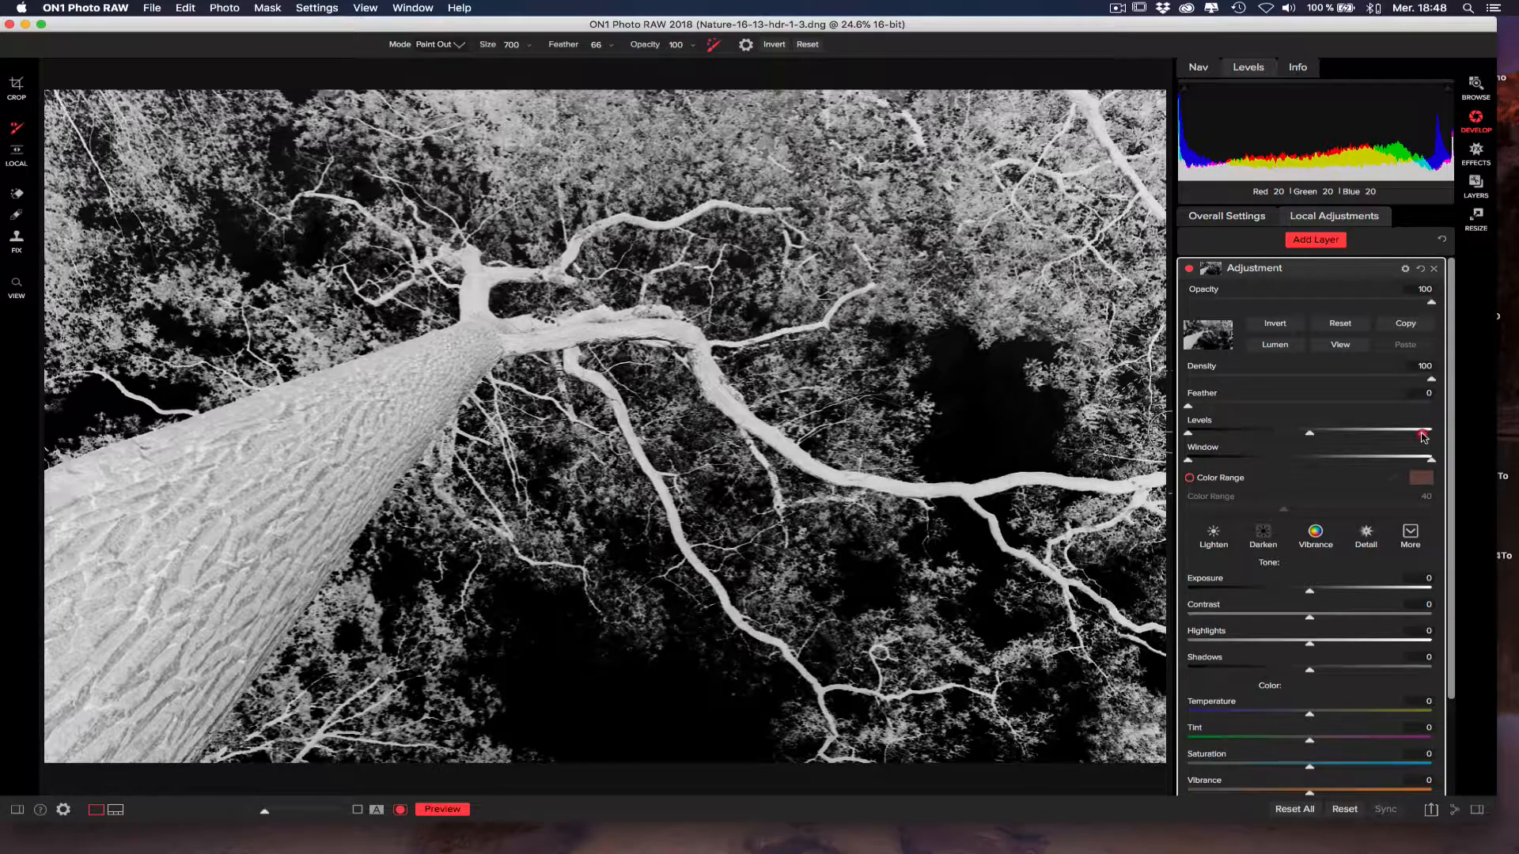
# Try lowering the white point of the mask's Levels to about the midpoint, and toggle the adjustment layer to compare its effect on the photo.
pyautogui.moveTo(1423, 436); pyautogui.dragTo(1318, 435)
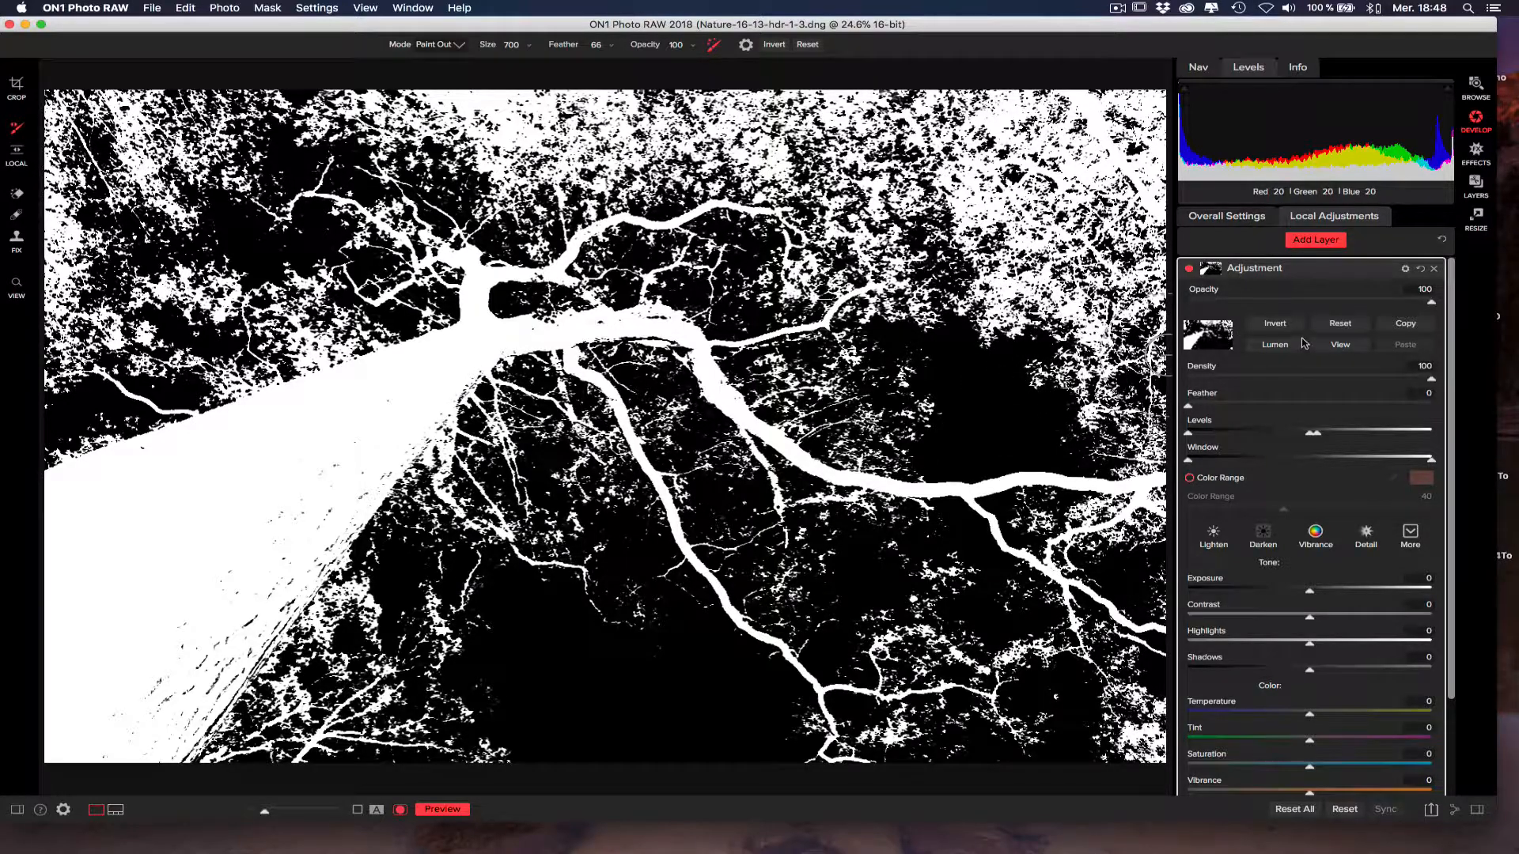
pyautogui.click(1336, 346)
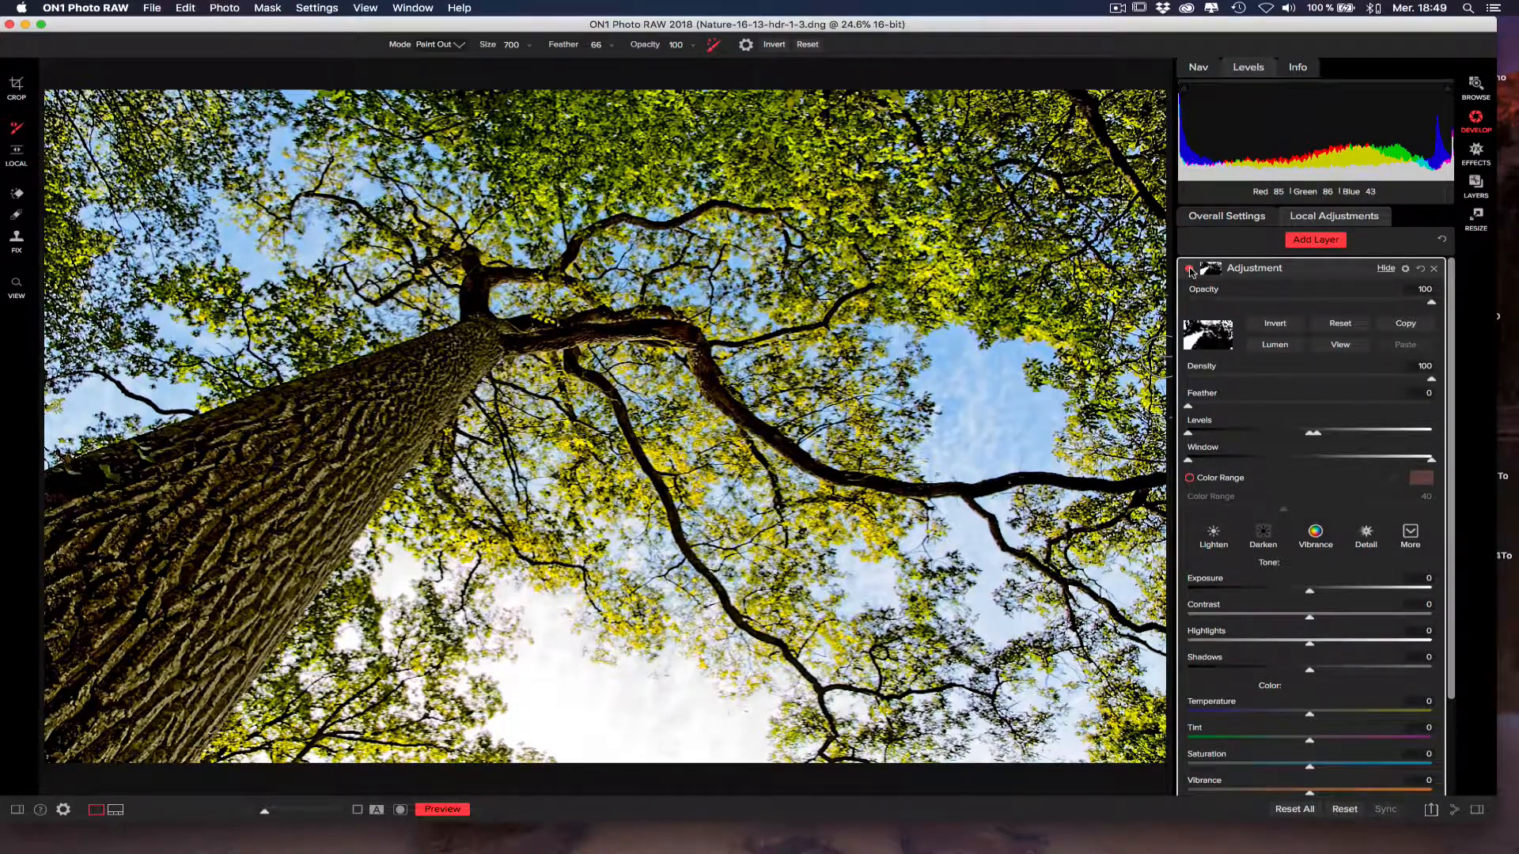
pyautogui.click(1190, 269)
pyautogui.click(1191, 270)
pyautogui.click(1191, 269)
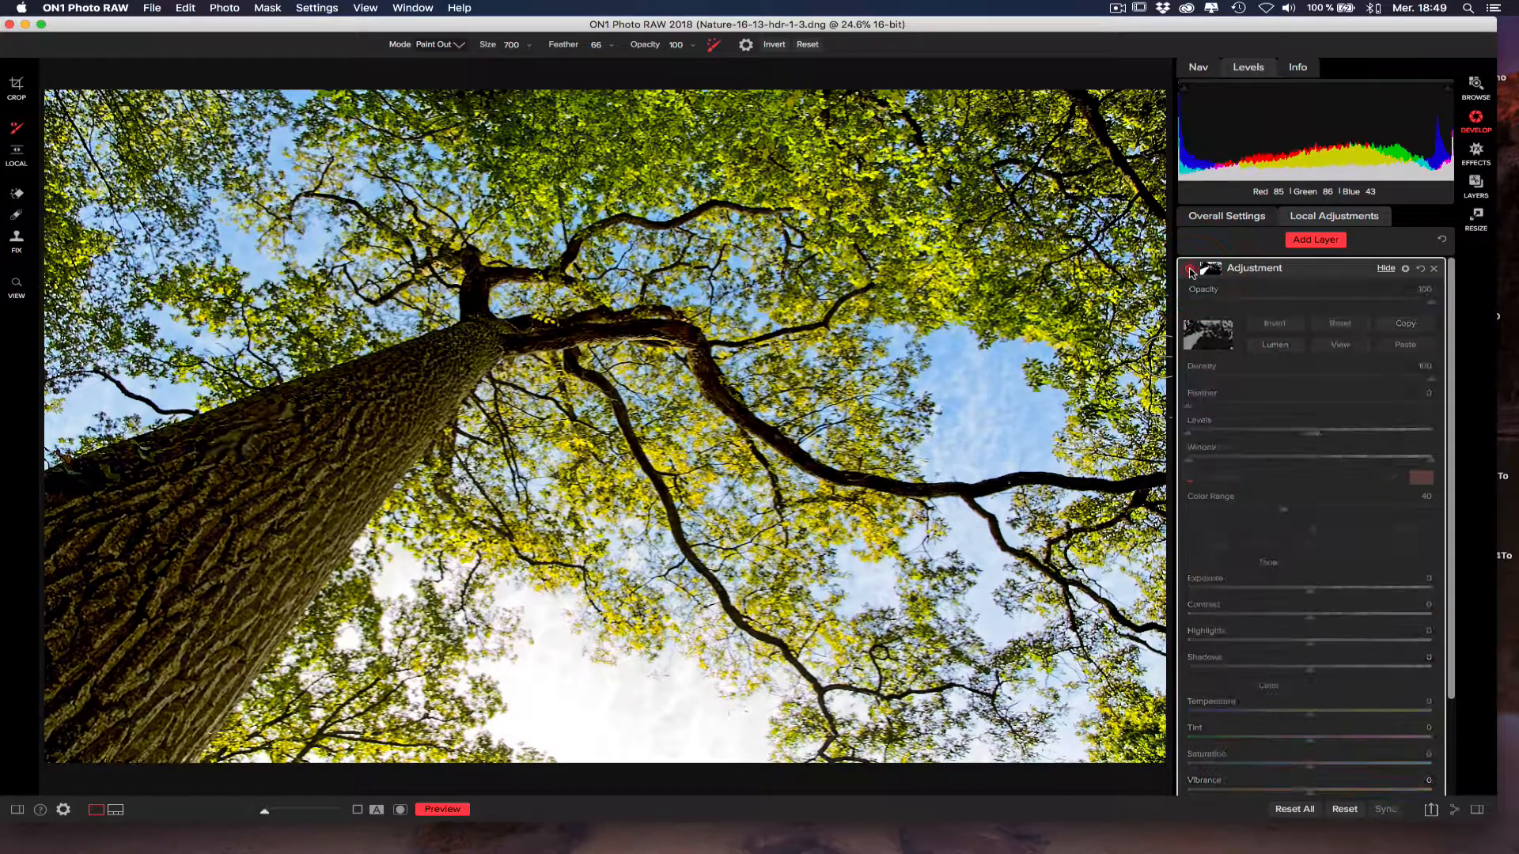
pyautogui.click(1191, 269)
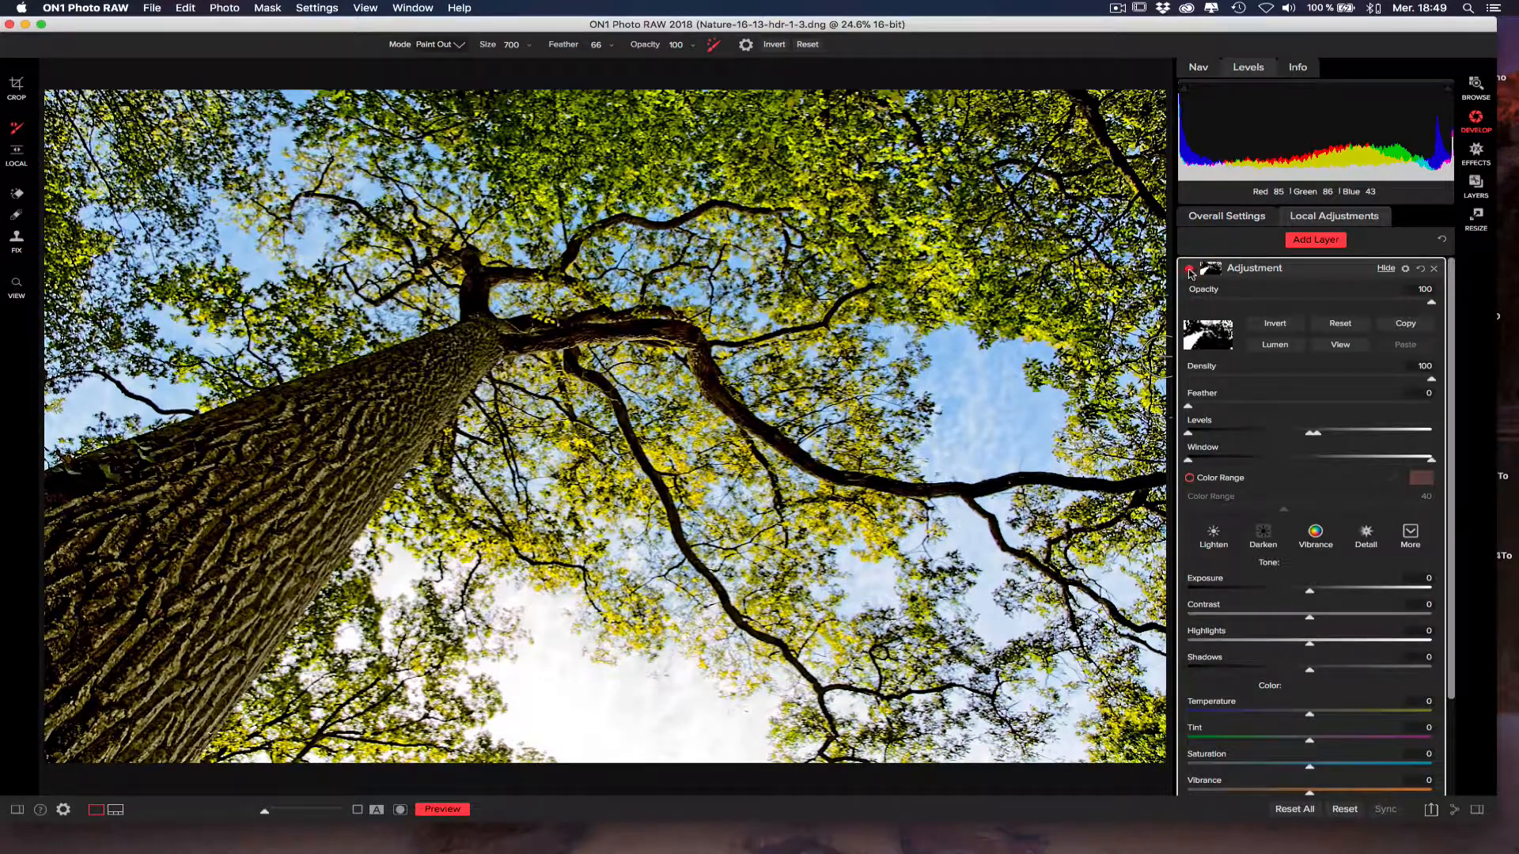
pyautogui.click(1191, 269)
pyautogui.click(1190, 270)
pyautogui.click(1191, 270)
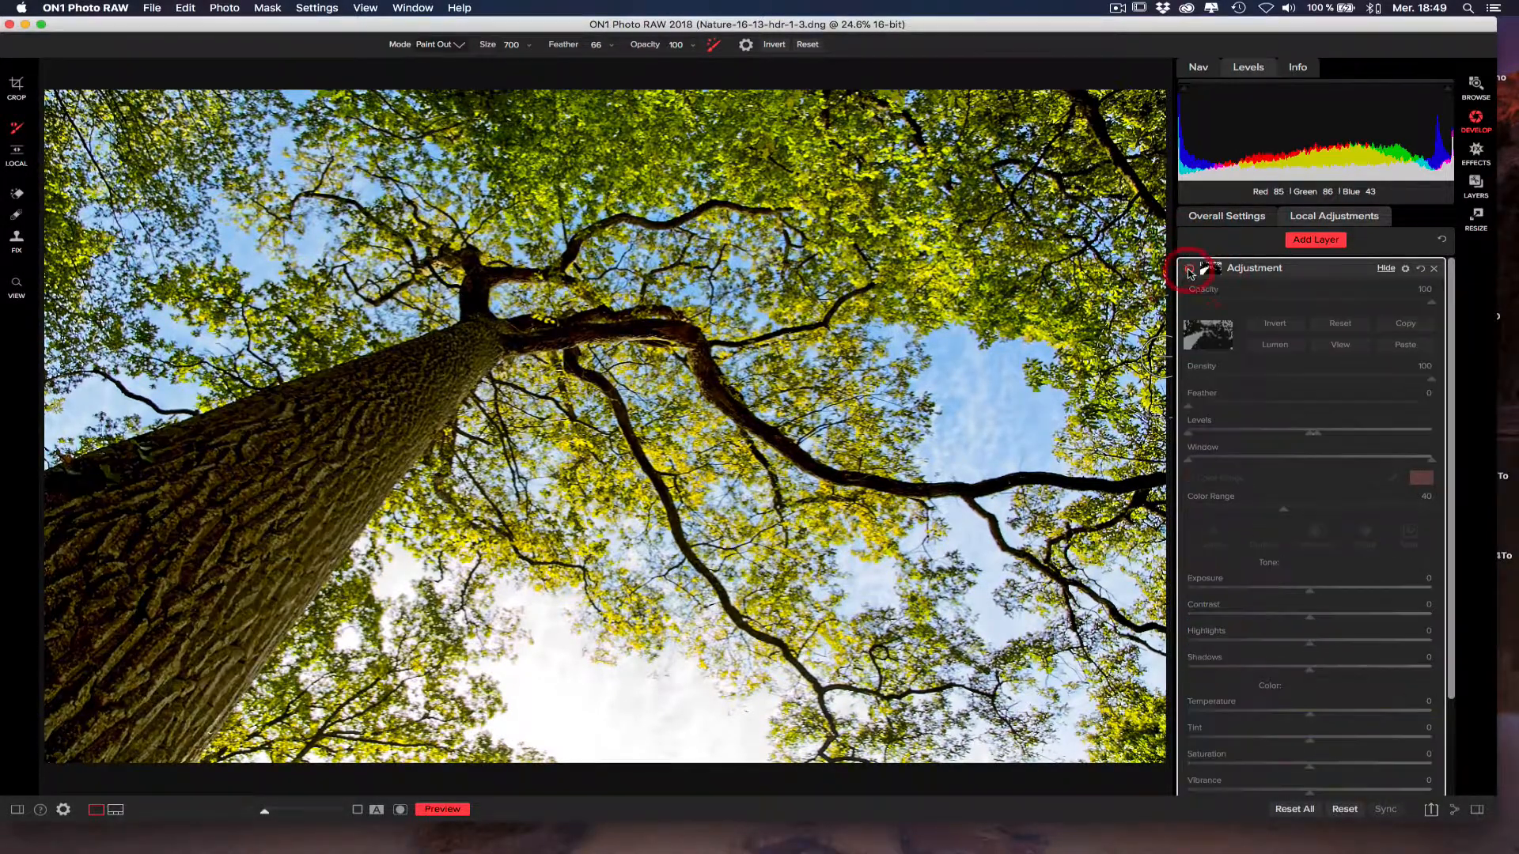
pyautogui.click(1189, 269)
pyautogui.click(1189, 270)
pyautogui.click(1189, 270)
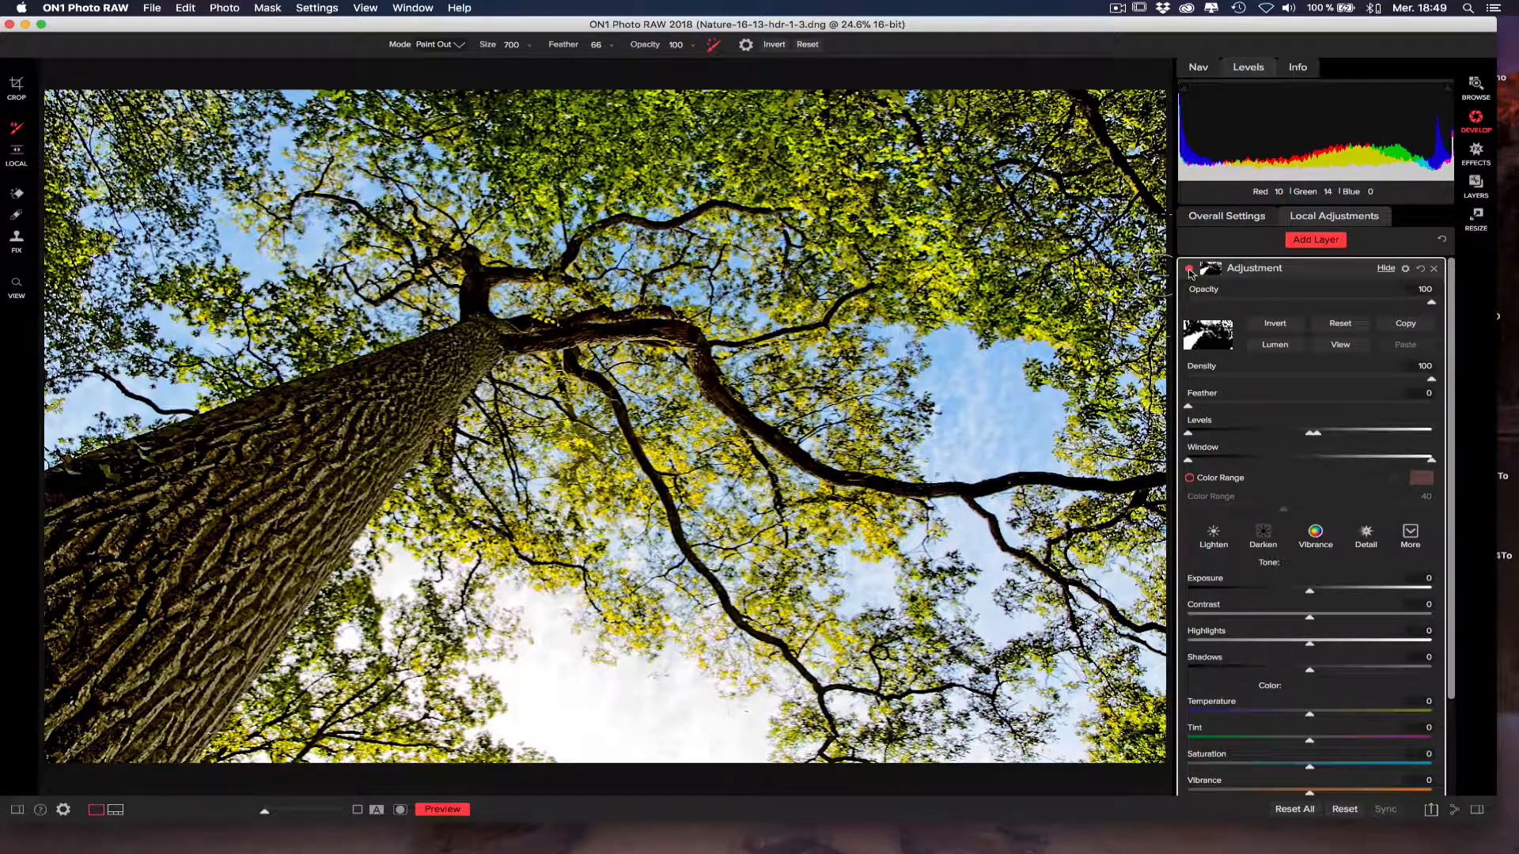
# Refine the mask's Levels with the black point slightly above minimum, the midtone near the centre and the white point at about four-fifths.
pyautogui.click(1339, 344)
pyautogui.moveTo(1319, 437); pyautogui.dragTo(1431, 432)
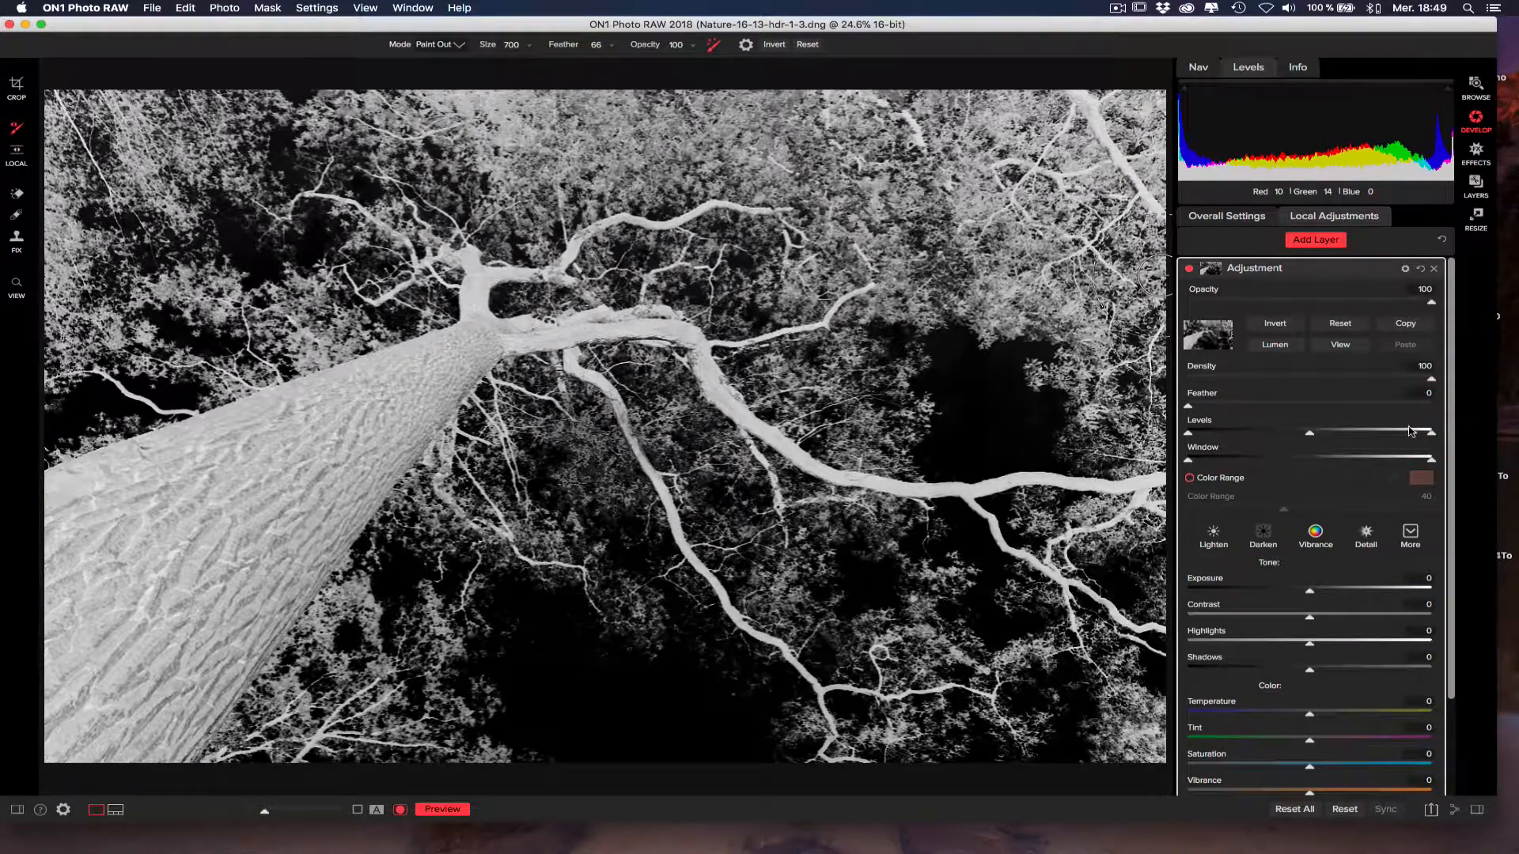
pyautogui.moveTo(1419, 437); pyautogui.dragTo(1382, 433)
pyautogui.moveTo(1189, 435); pyautogui.dragTo(1202, 434)
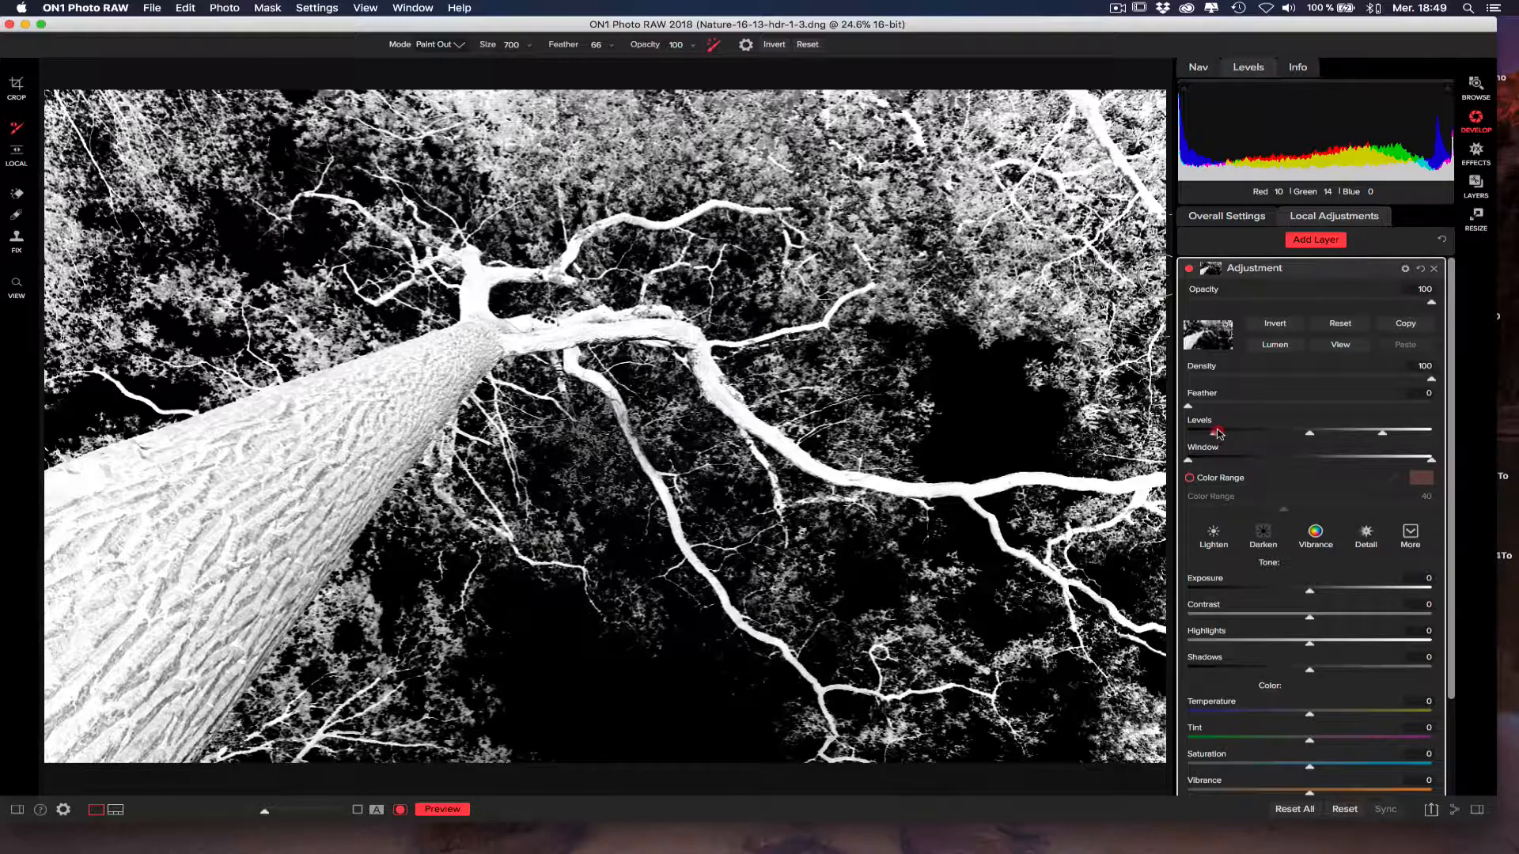
pyautogui.moveTo(1382, 433); pyautogui.dragTo(1392, 434)
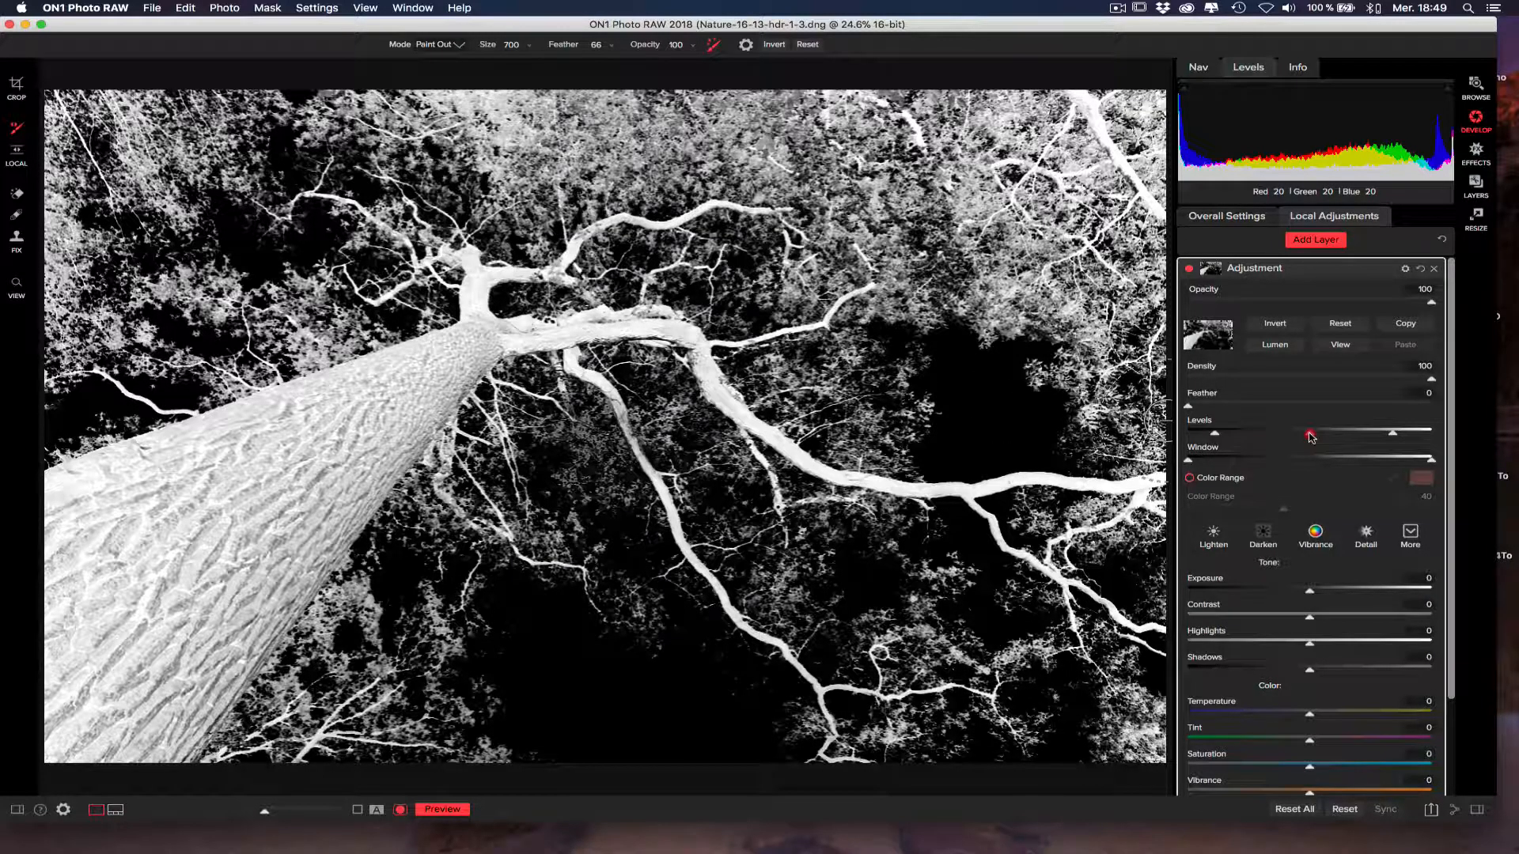
pyautogui.moveTo(1315, 434); pyautogui.dragTo(1361, 433)
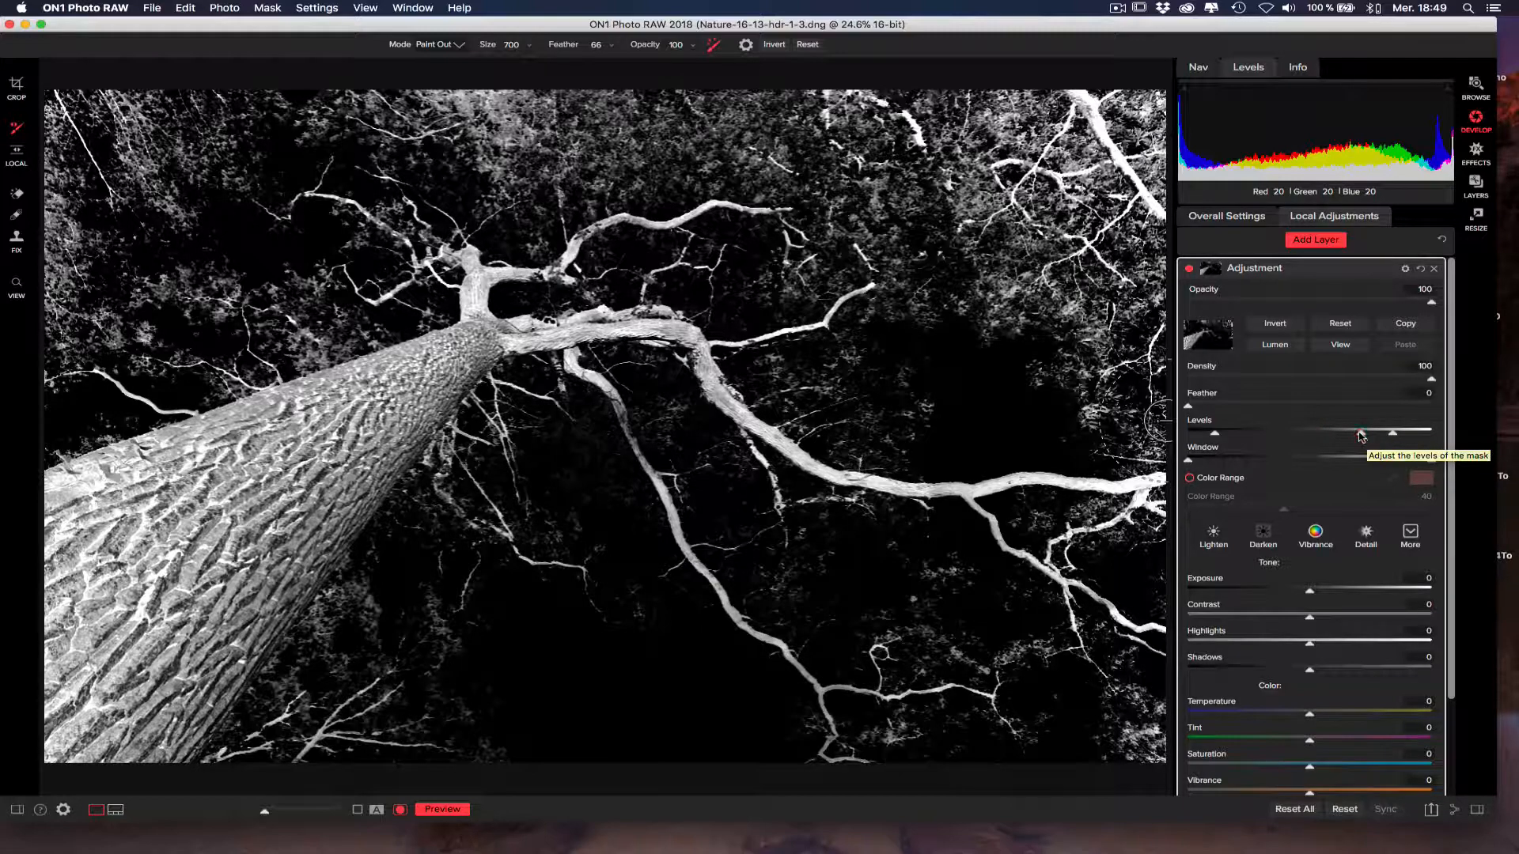
pyautogui.moveTo(1395, 434); pyautogui.dragTo(1355, 435)
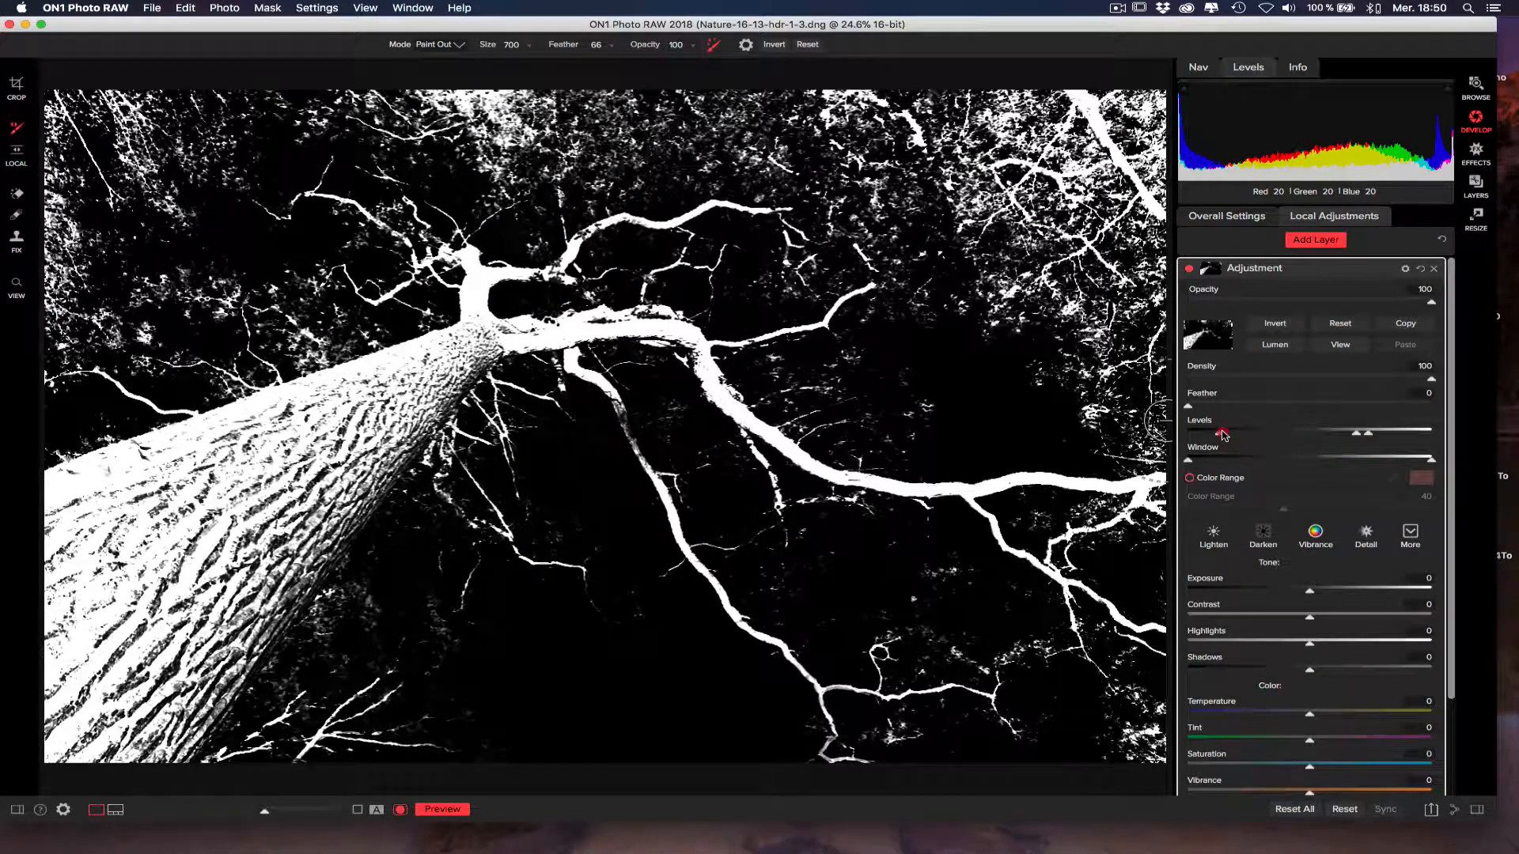
pyautogui.moveTo(1356, 435); pyautogui.dragTo(1314, 435)
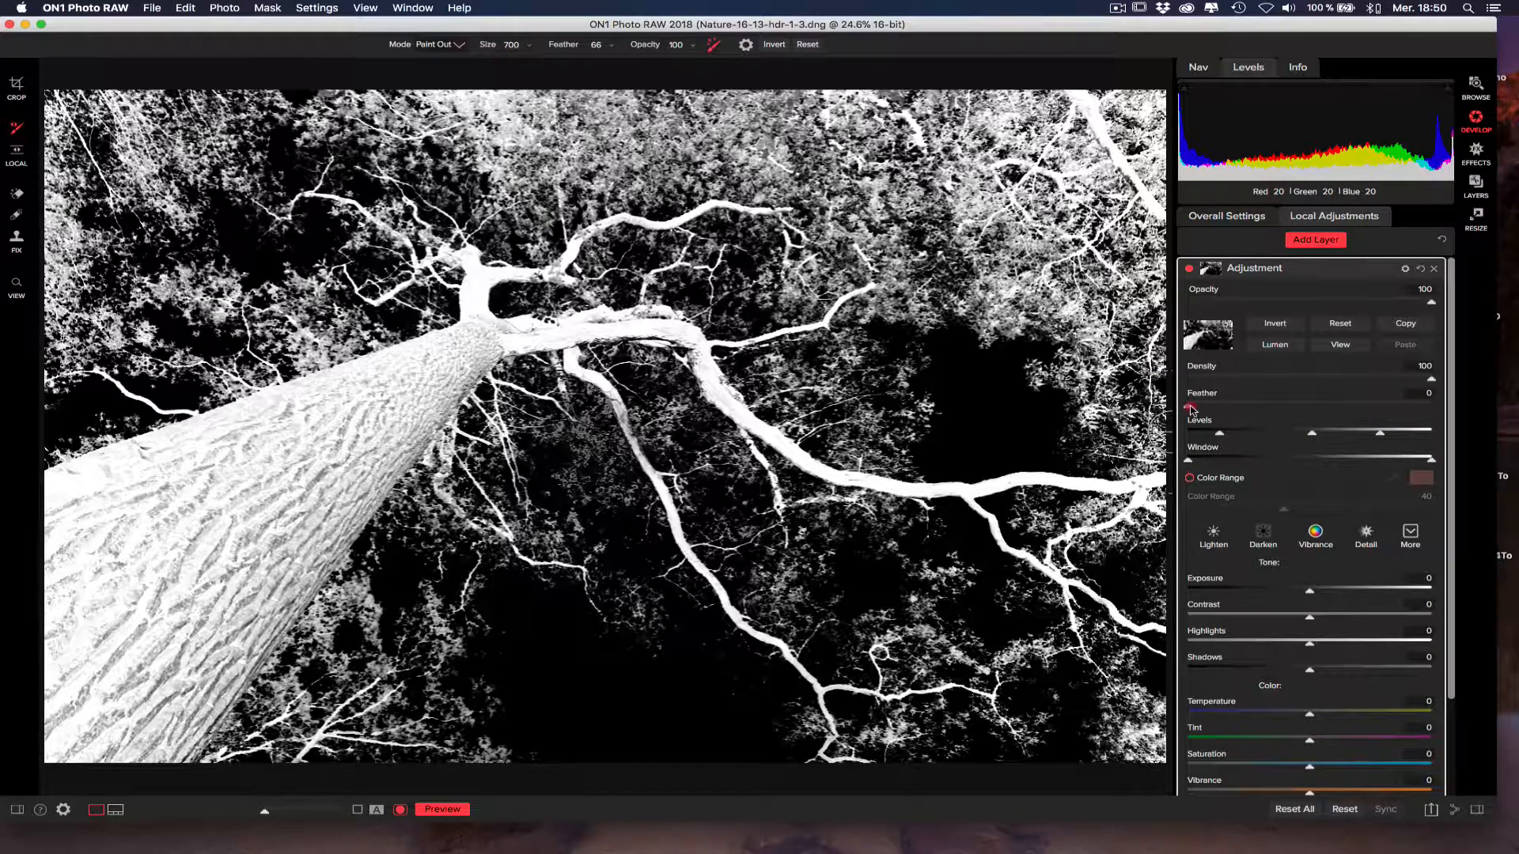
# Set the mask's Feather to 13 and toggle the adjustment layer to compare the photo with and without it.
pyautogui.moveTo(1192, 409); pyautogui.dragTo(1222, 410)
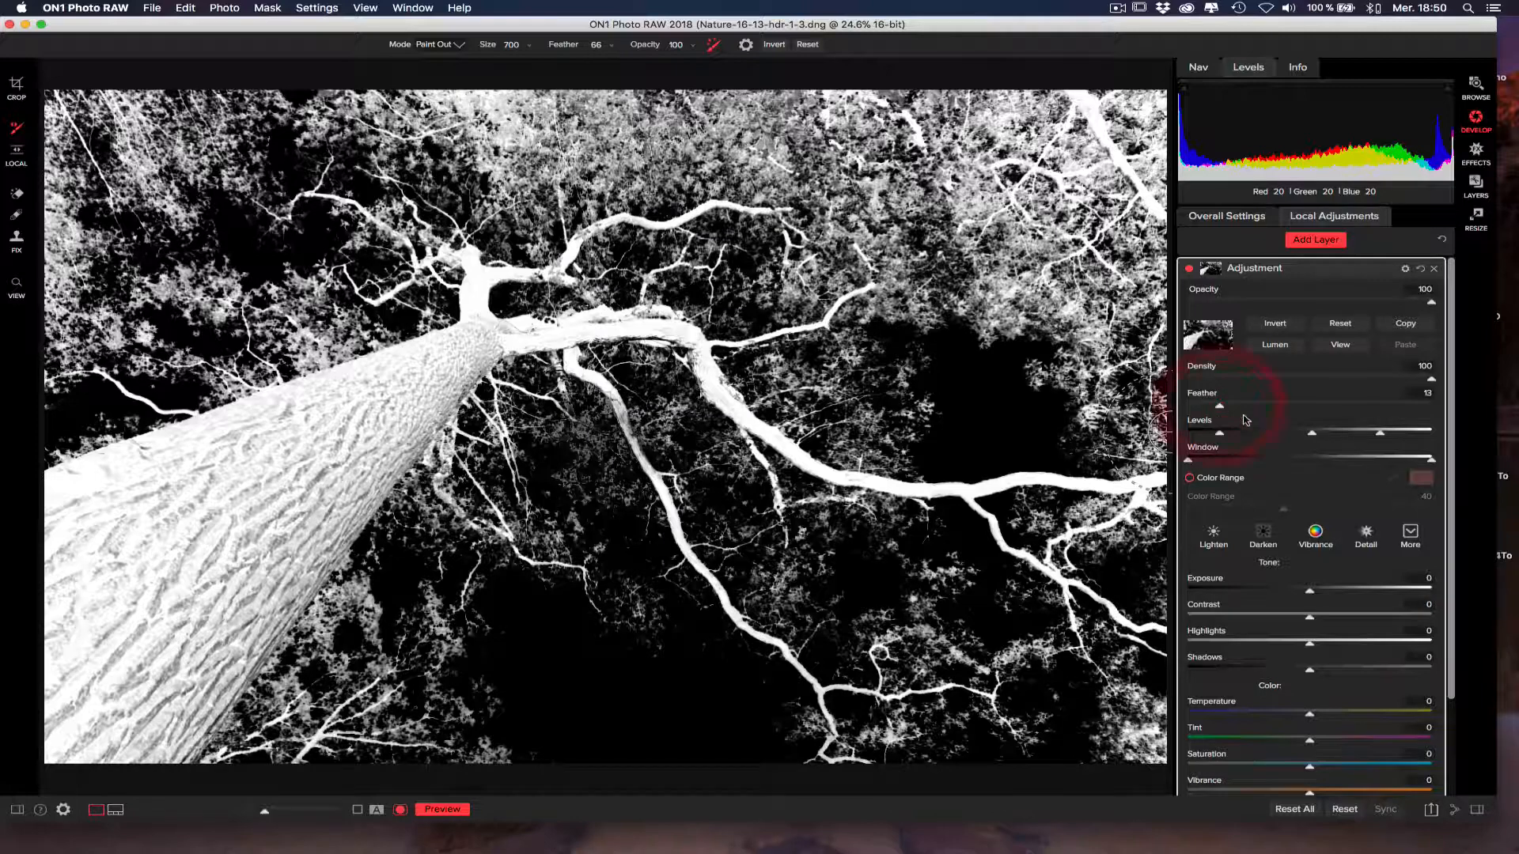
pyautogui.click(1340, 347)
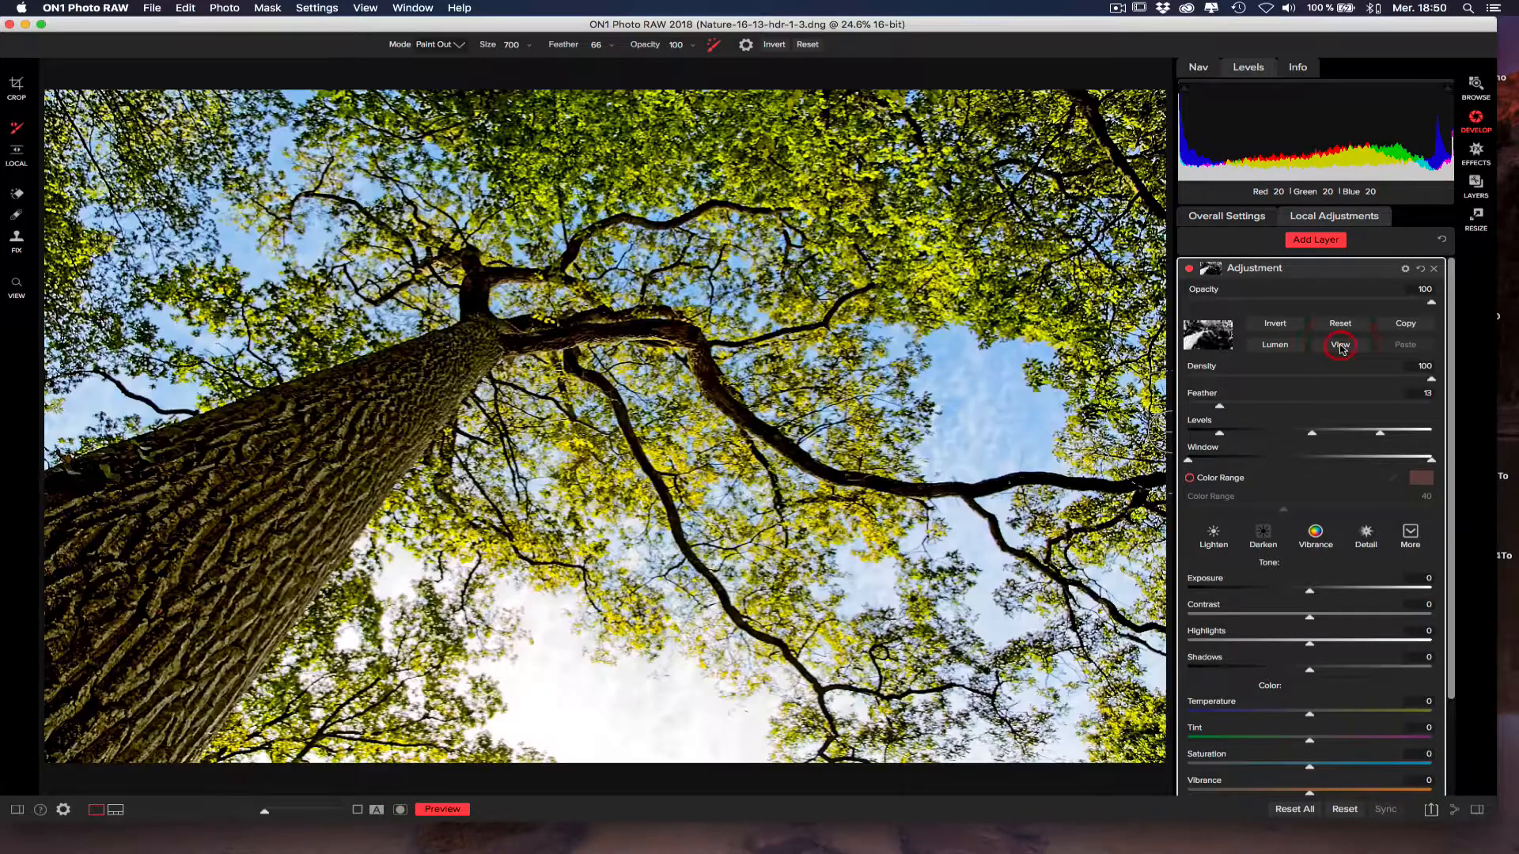
pyautogui.click(1190, 271)
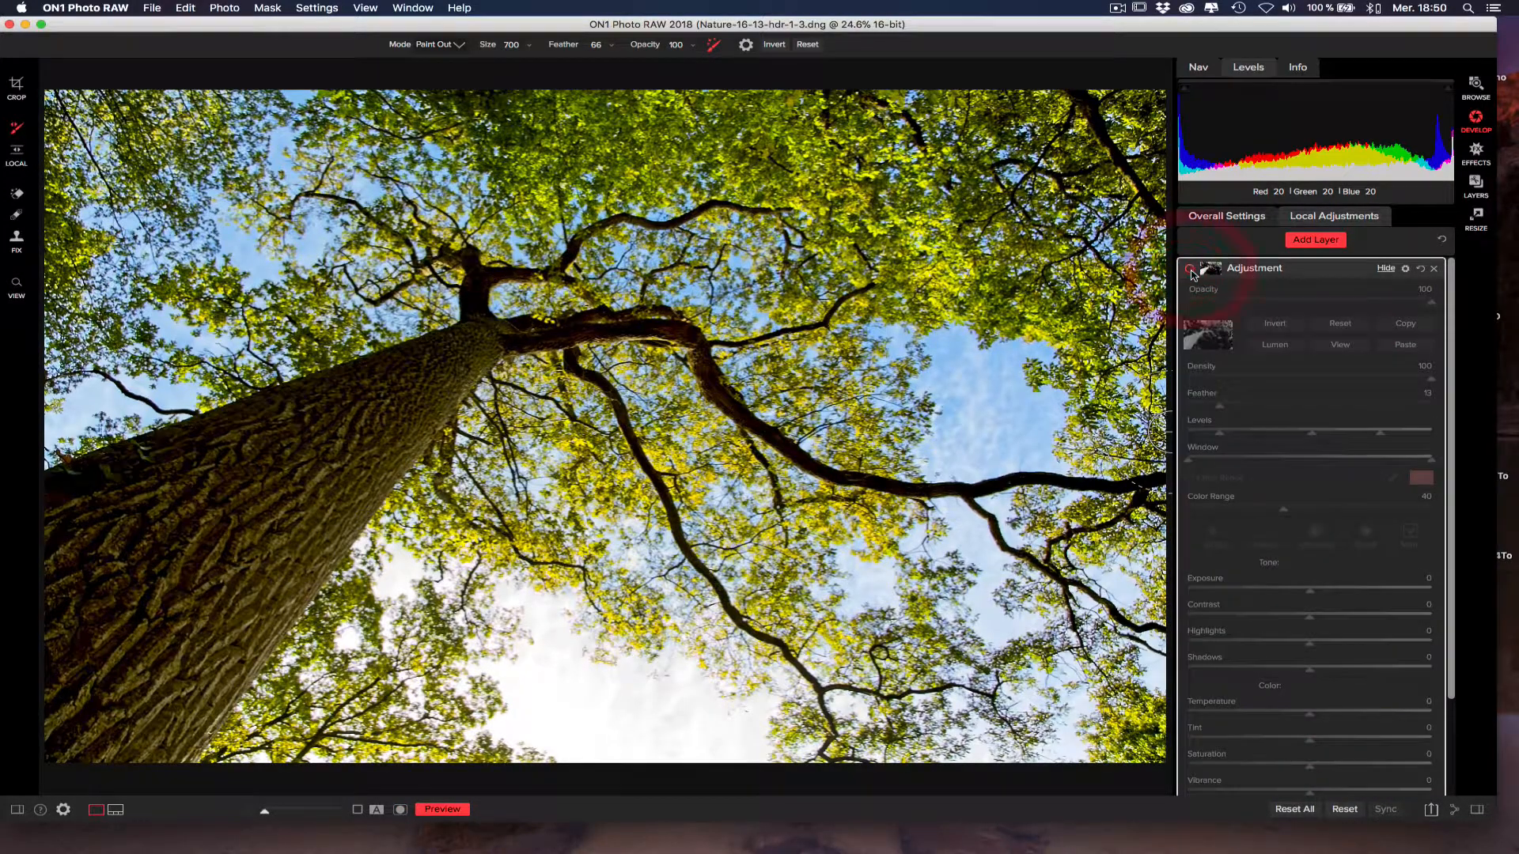
pyautogui.click(1189, 271)
pyautogui.click(1189, 270)
pyautogui.click(1190, 270)
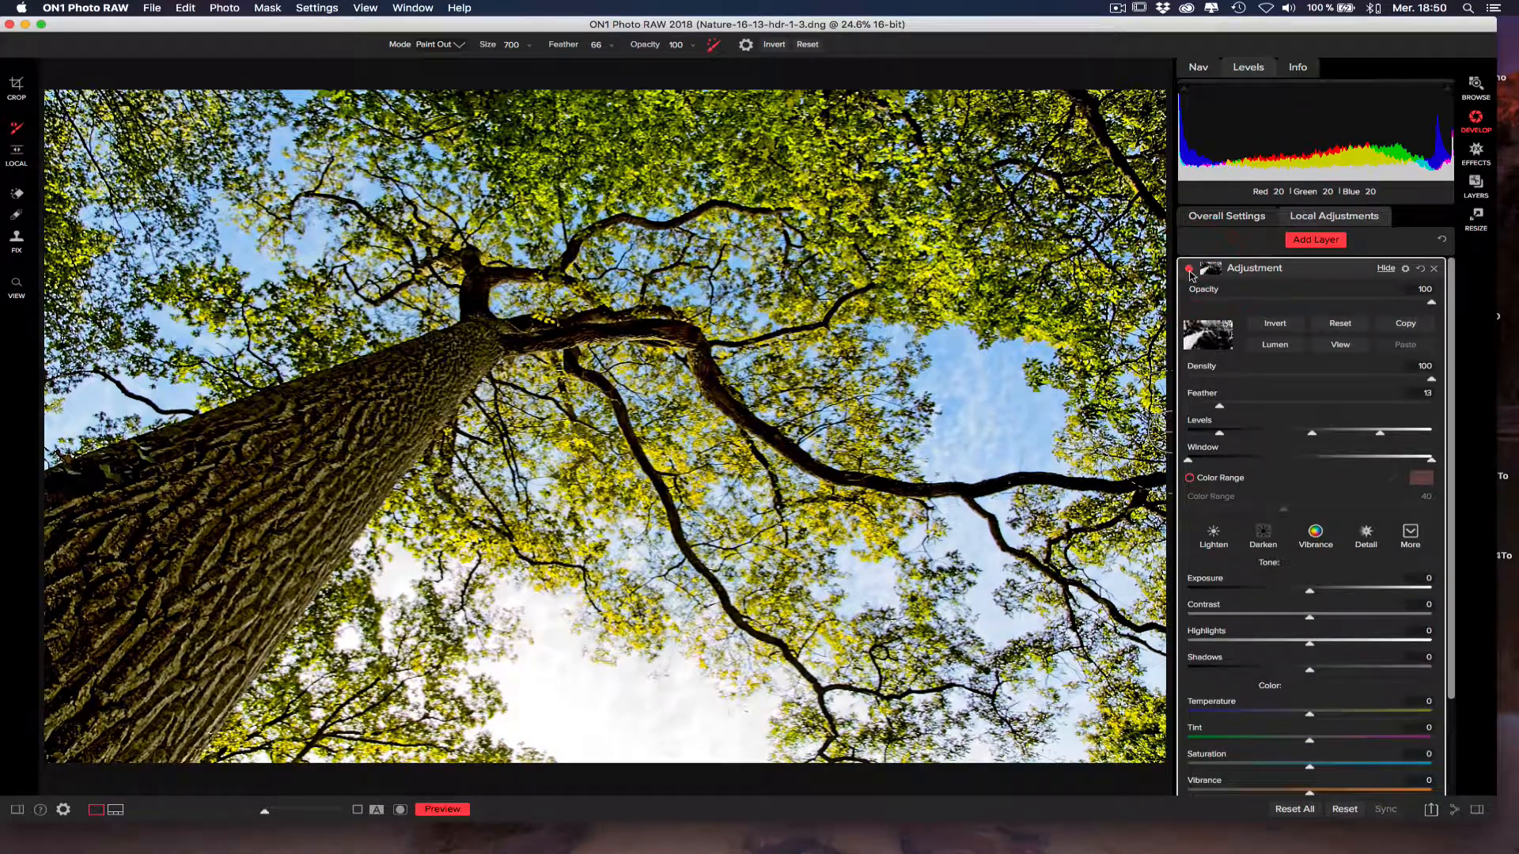
pyautogui.click(1190, 271)
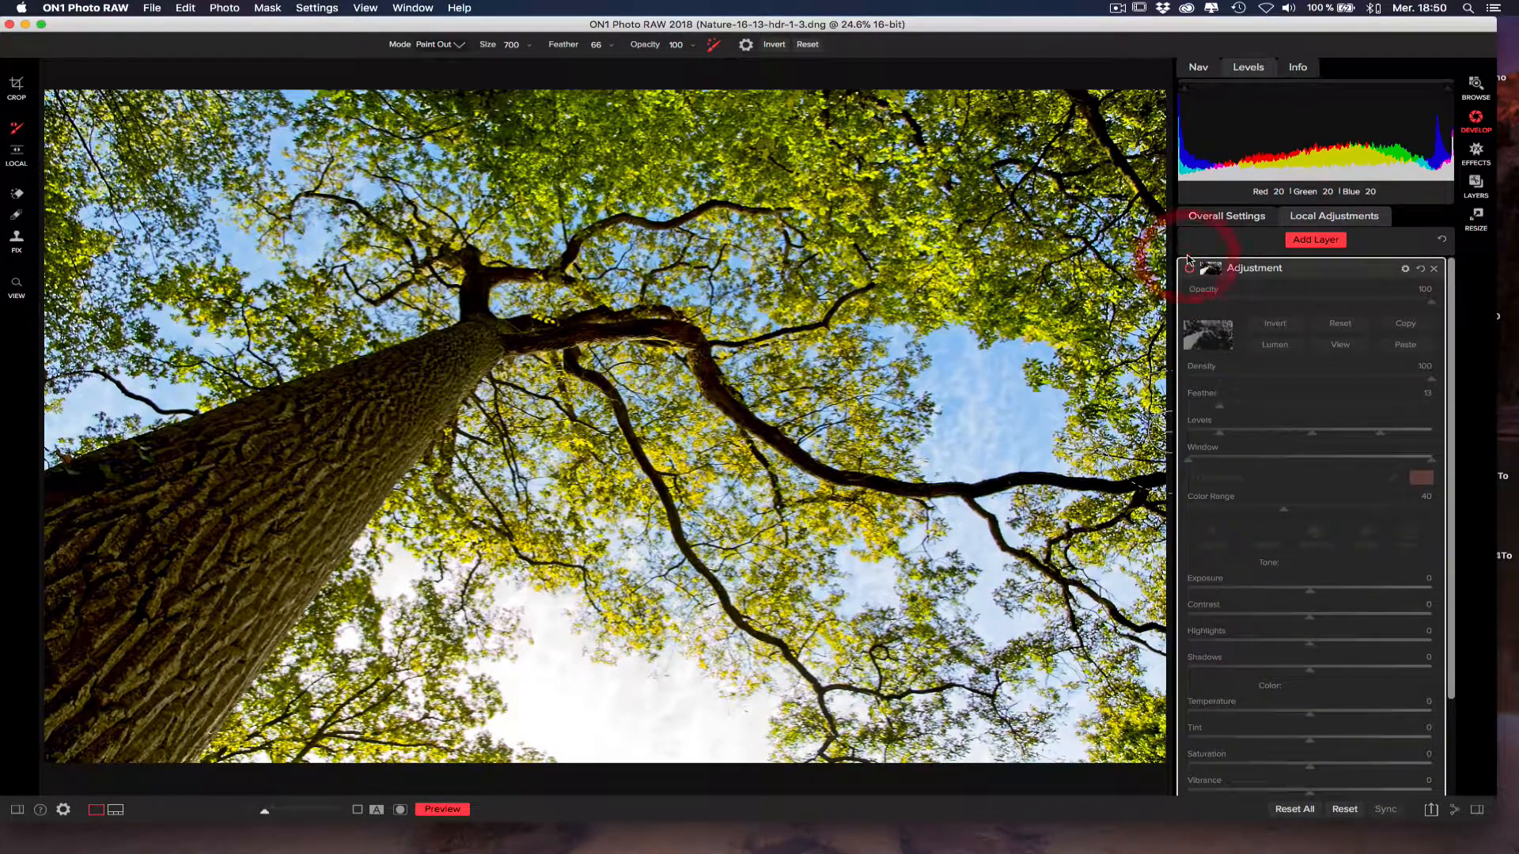
pyautogui.click(1189, 272)
pyautogui.click(1189, 270)
pyautogui.click(1189, 270)
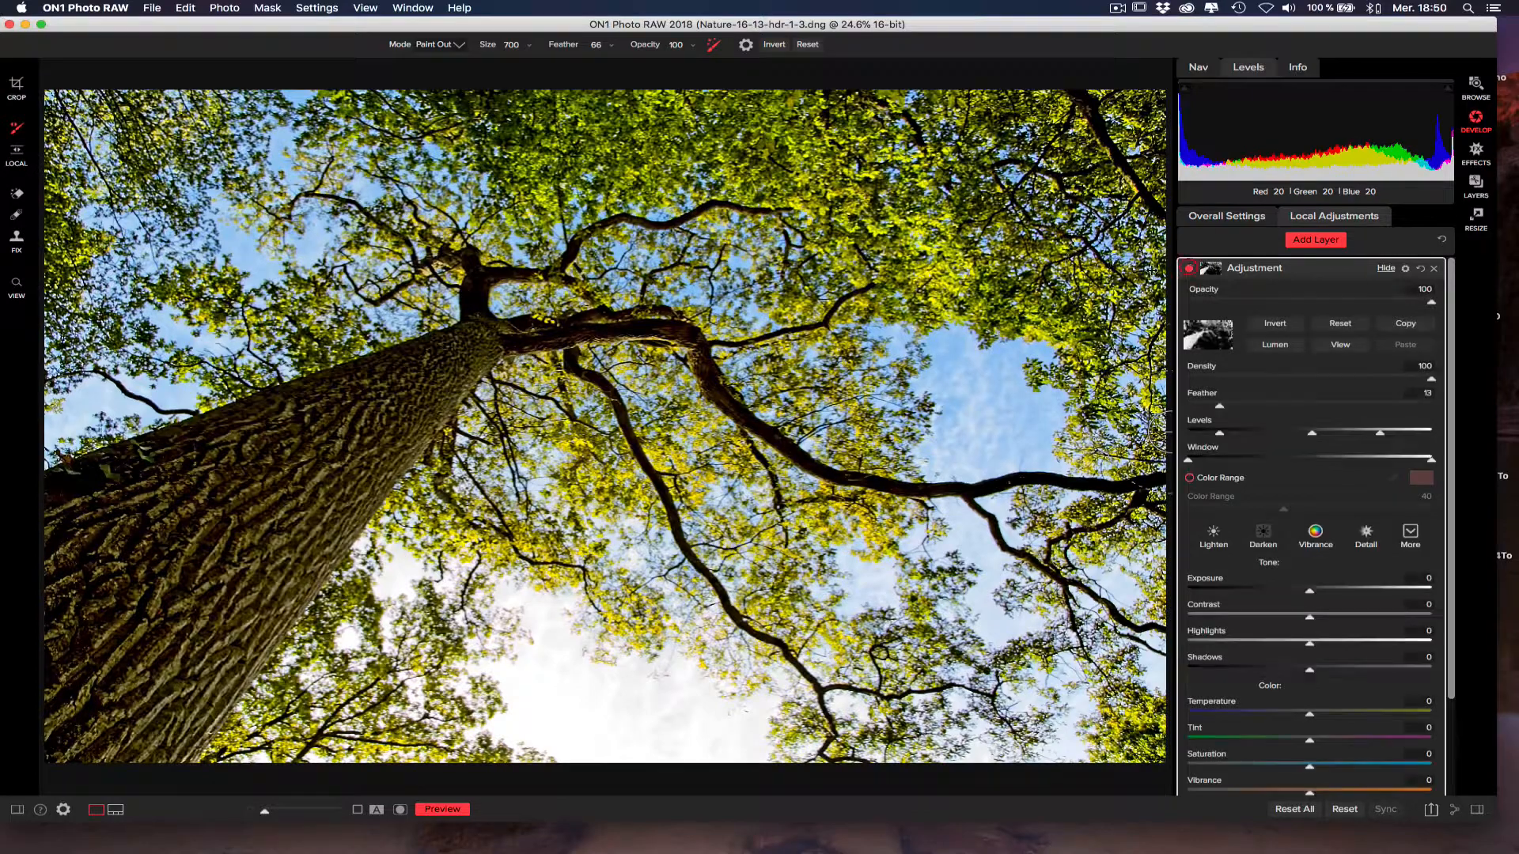
# Examine the branches and trunk bark at 100% zoom with the adjustment layer switched off and on.
pyautogui.click(15, 285)
pyautogui.click(719, 241)
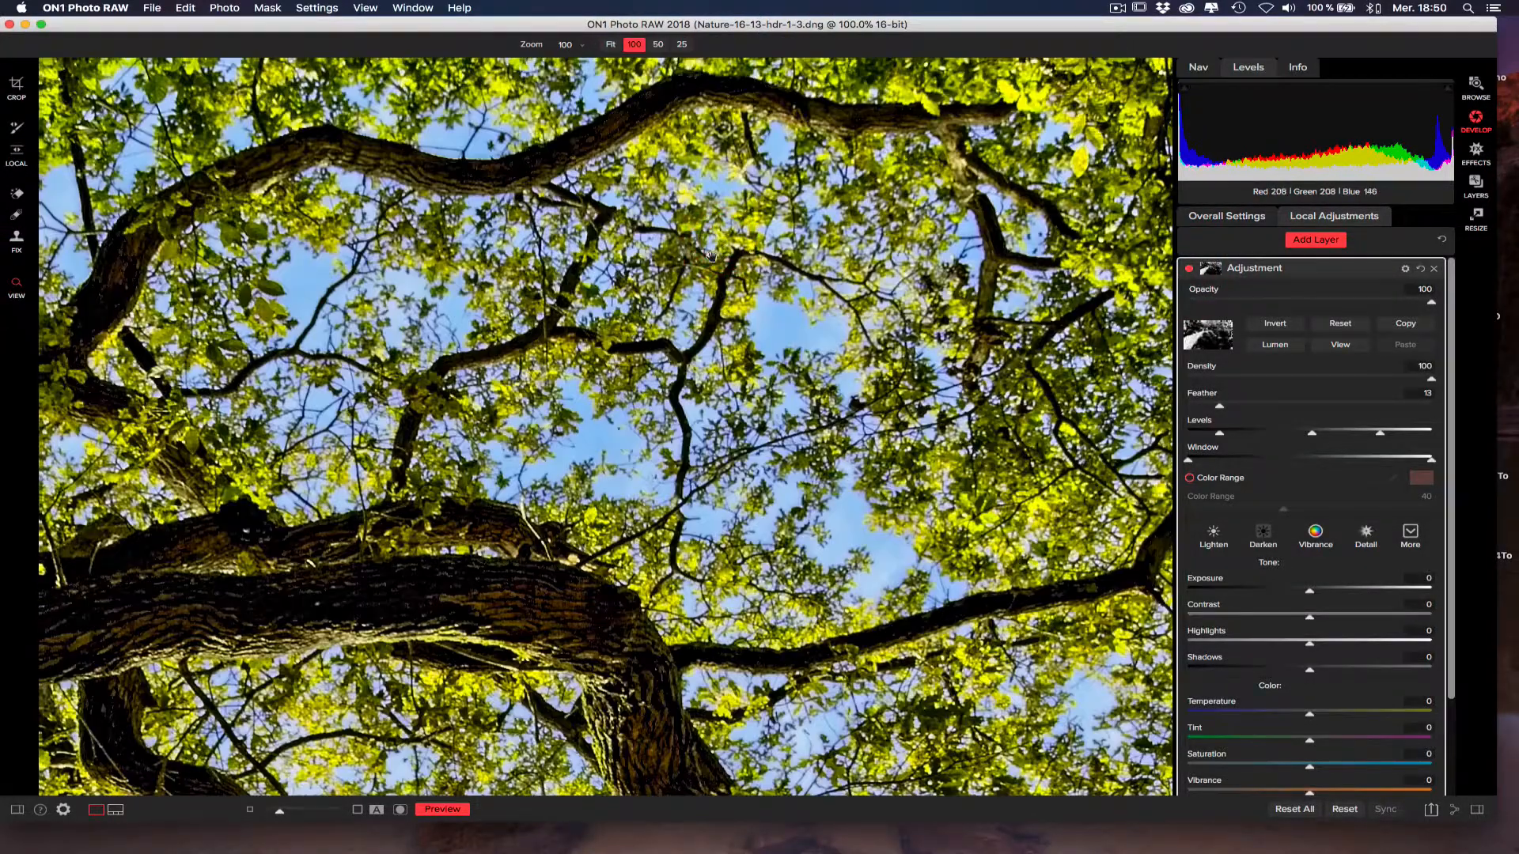
pyautogui.moveTo(705, 319); pyautogui.dragTo(793, 513)
pyautogui.moveTo(540, 456); pyautogui.dragTo(847, 344)
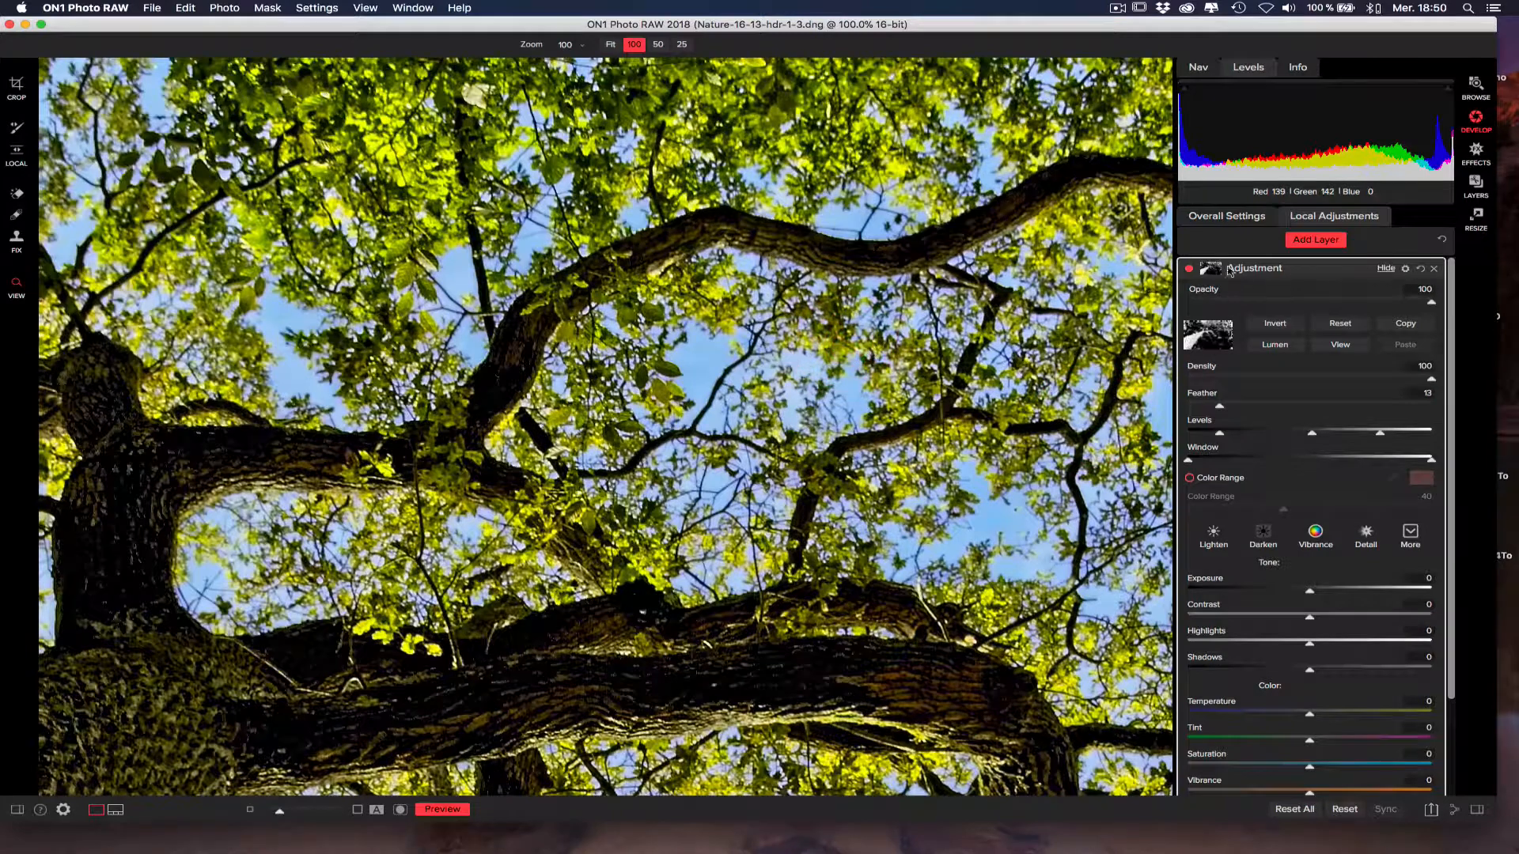
pyautogui.click(1189, 270)
pyautogui.click(1189, 270)
pyautogui.moveTo(769, 233); pyautogui.dragTo(766, 183)
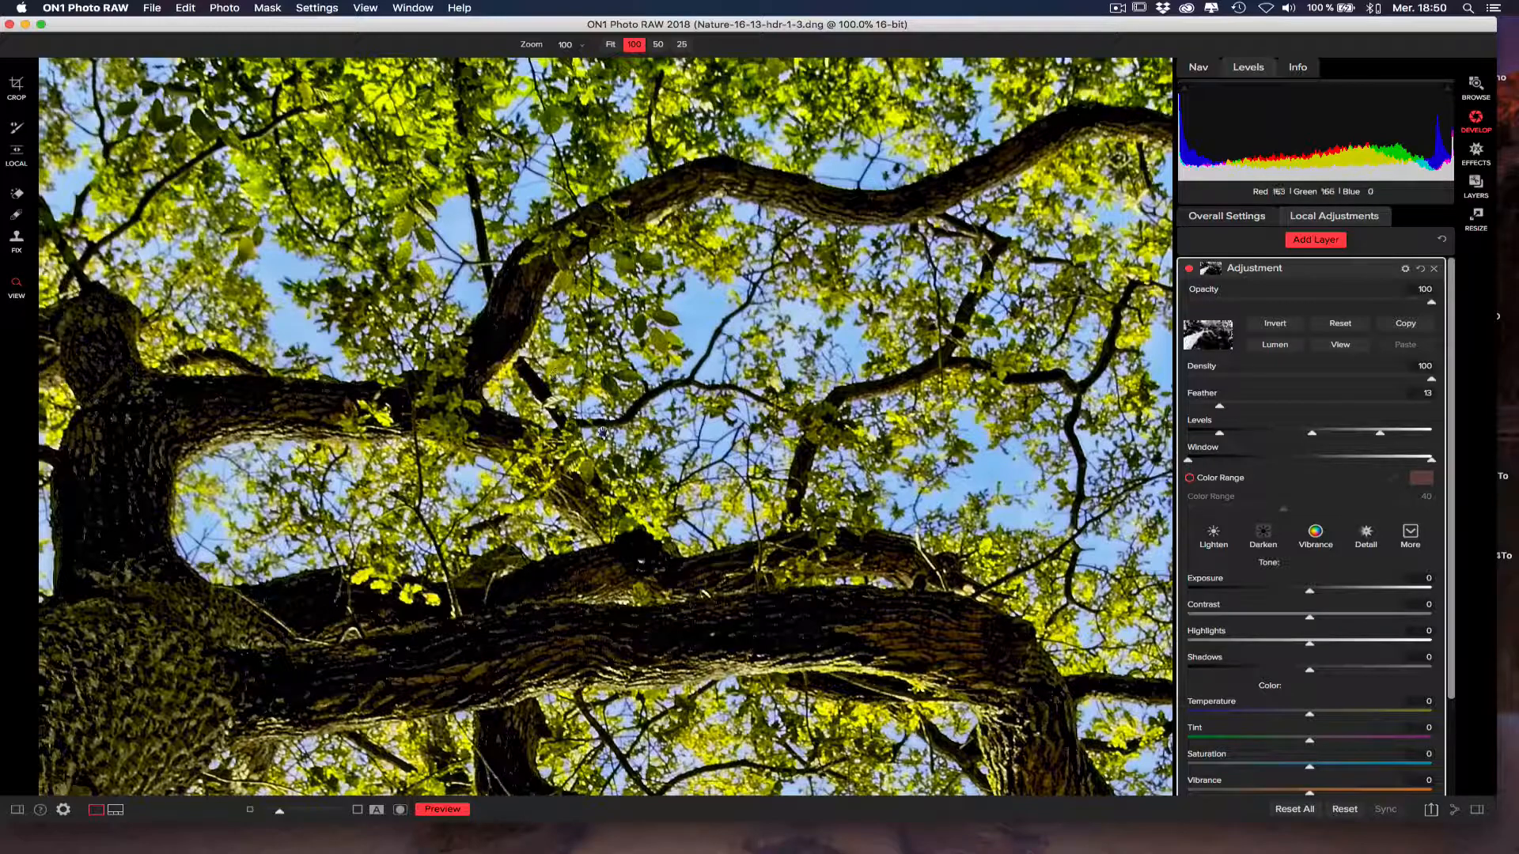
pyautogui.moveTo(375, 514); pyautogui.dragTo(509, 285)
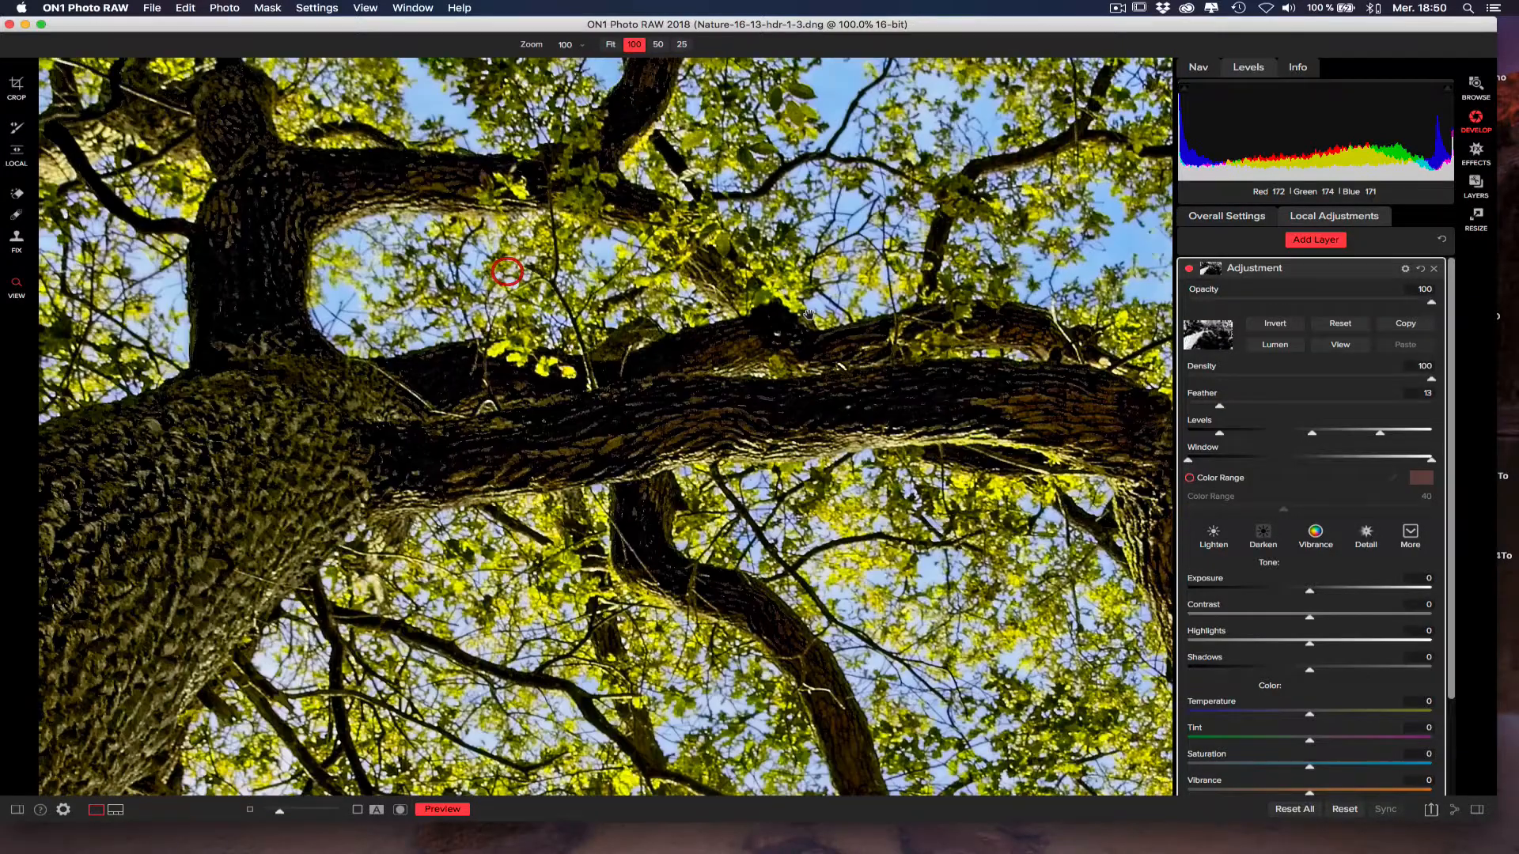
pyautogui.click(1190, 270)
pyautogui.click(1190, 269)
pyautogui.moveTo(237, 478); pyautogui.dragTo(826, 330)
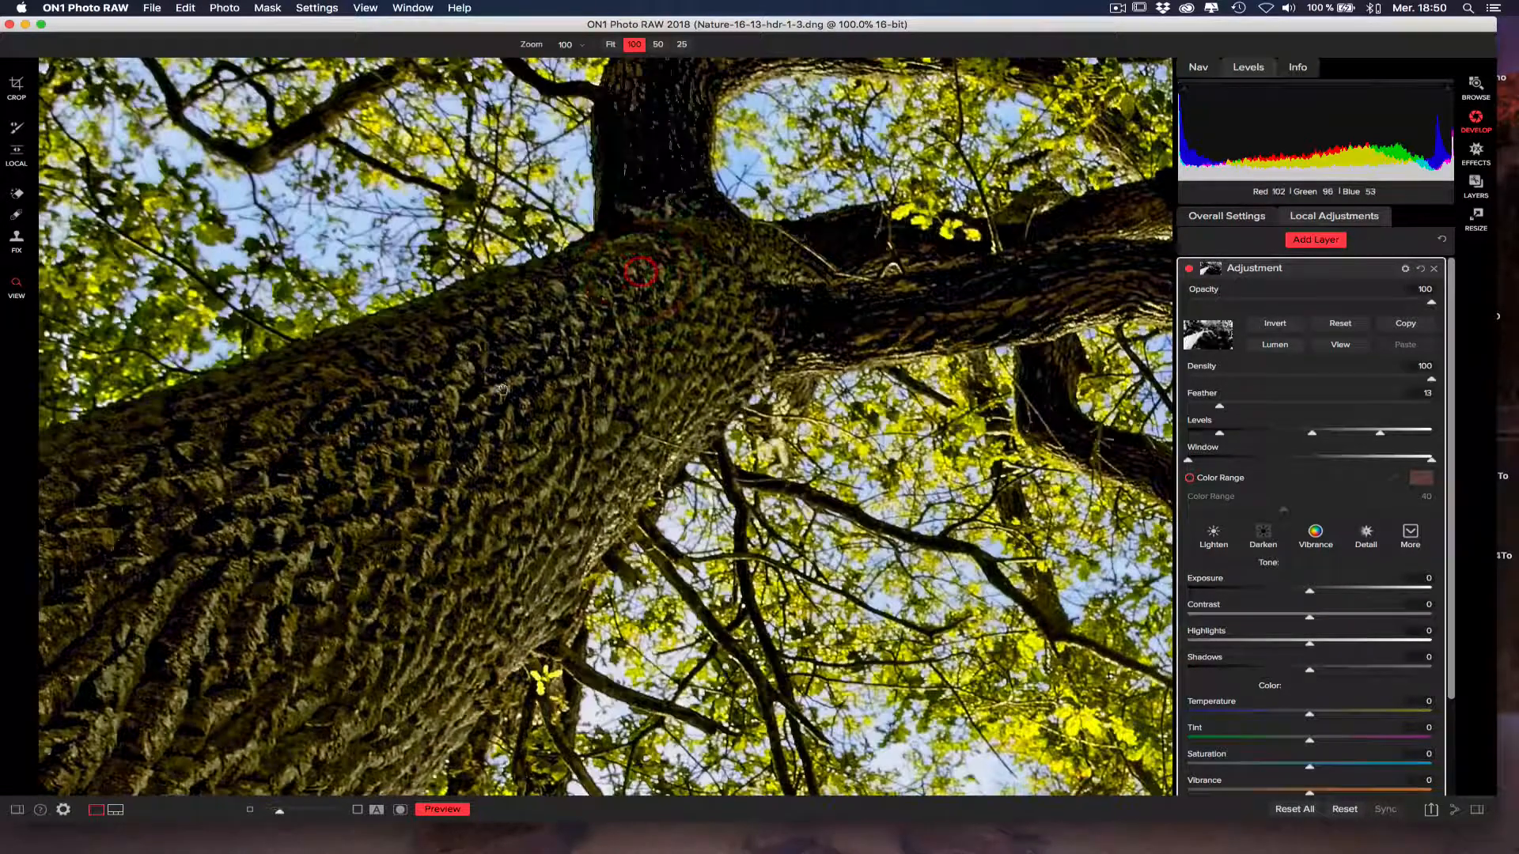
pyautogui.moveTo(571, 360); pyautogui.dragTo(587, 347)
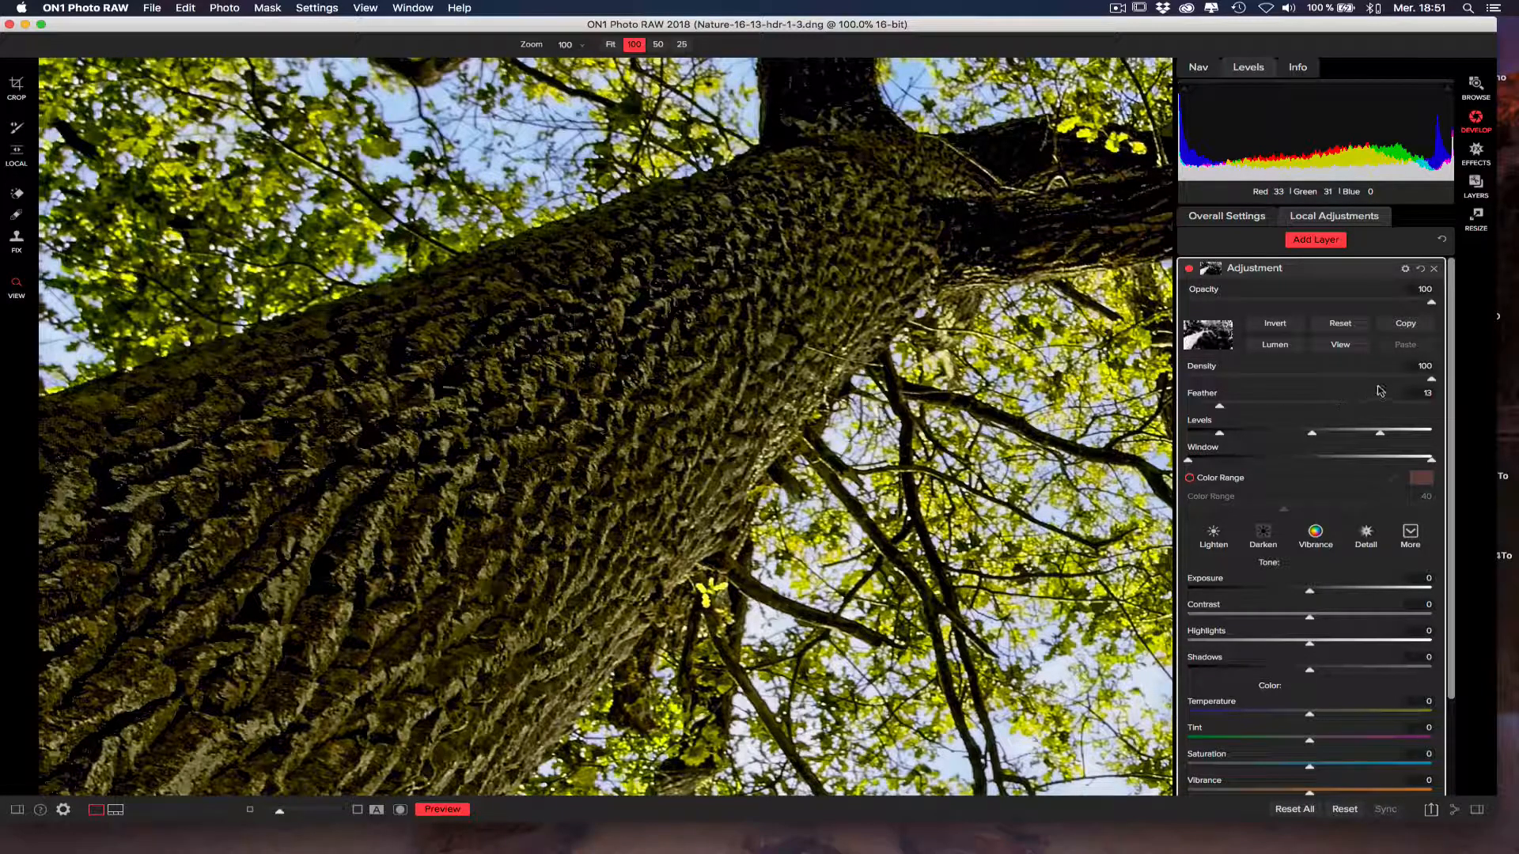
# Set the adjustment layer's Structure to 42 and compare the trunk's bark with the layer off and on.
pyautogui.scroll(-5, 1453, 387)
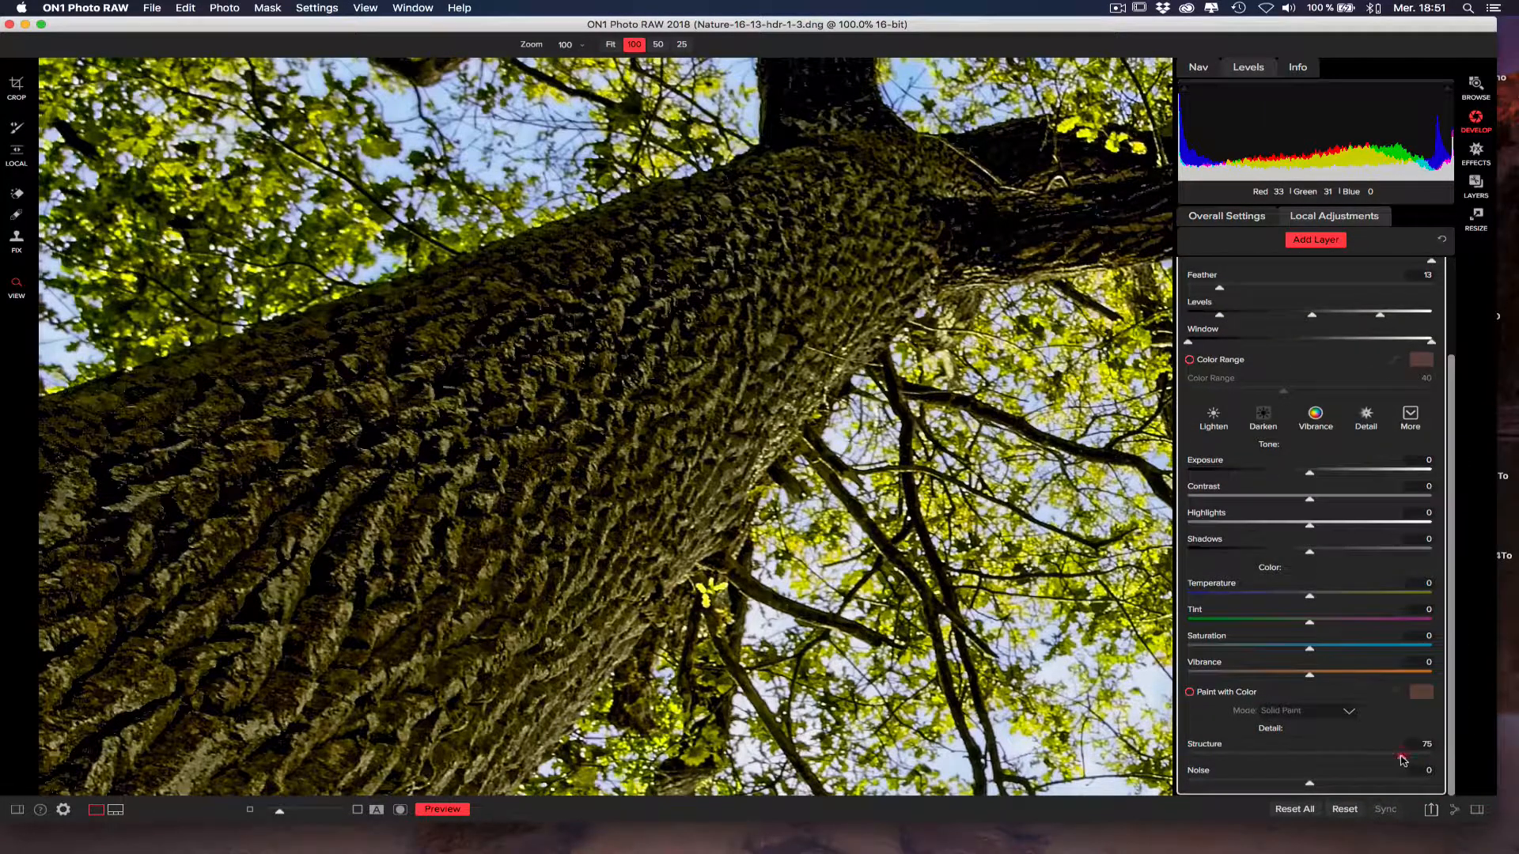
pyautogui.moveTo(1401, 760); pyautogui.dragTo(1361, 757)
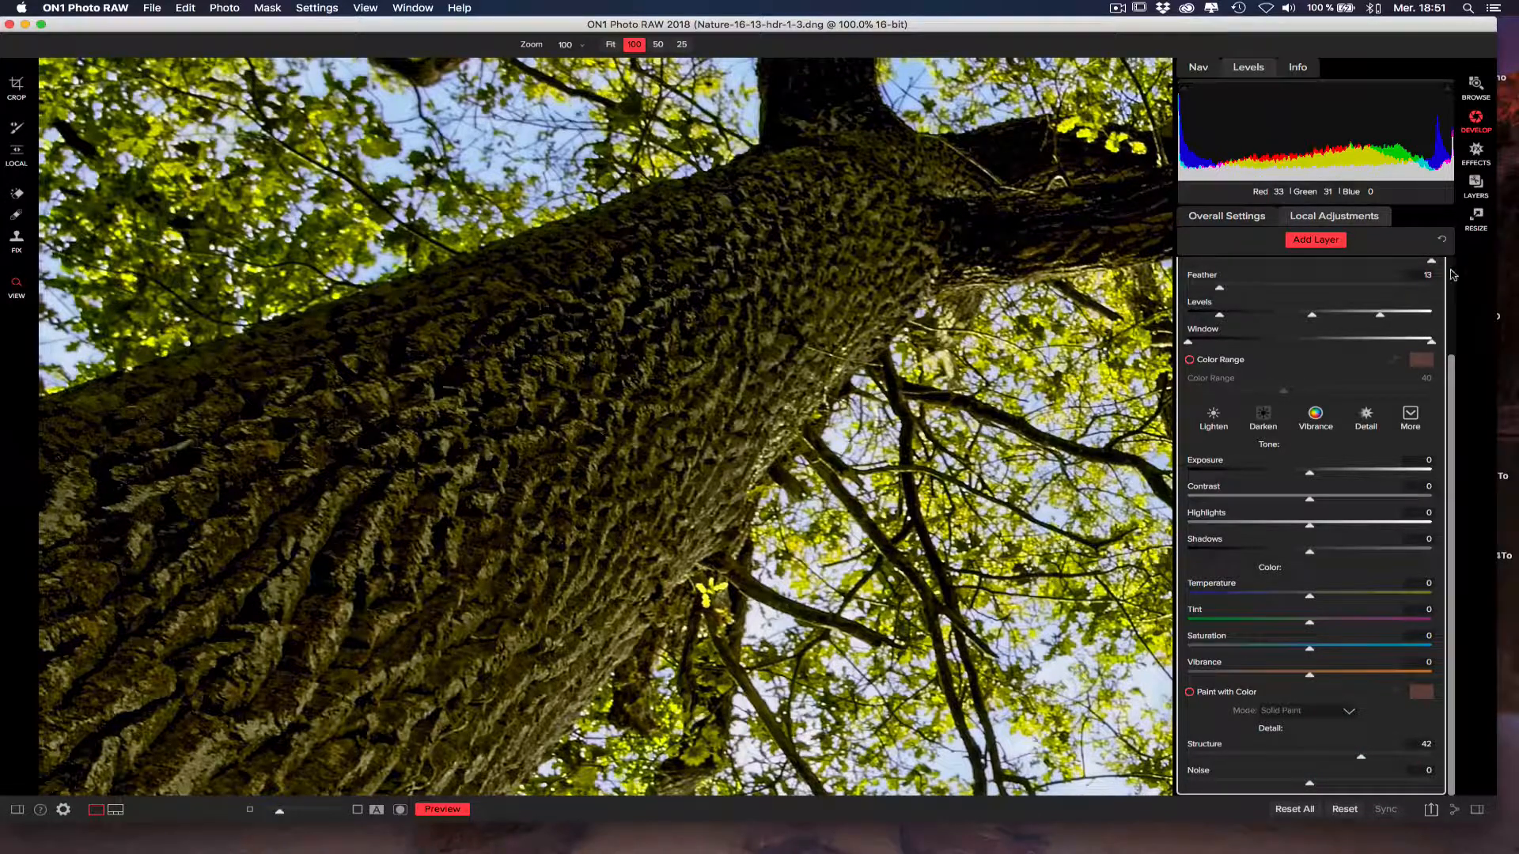
pyautogui.click(1451, 272)
pyautogui.click(1190, 270)
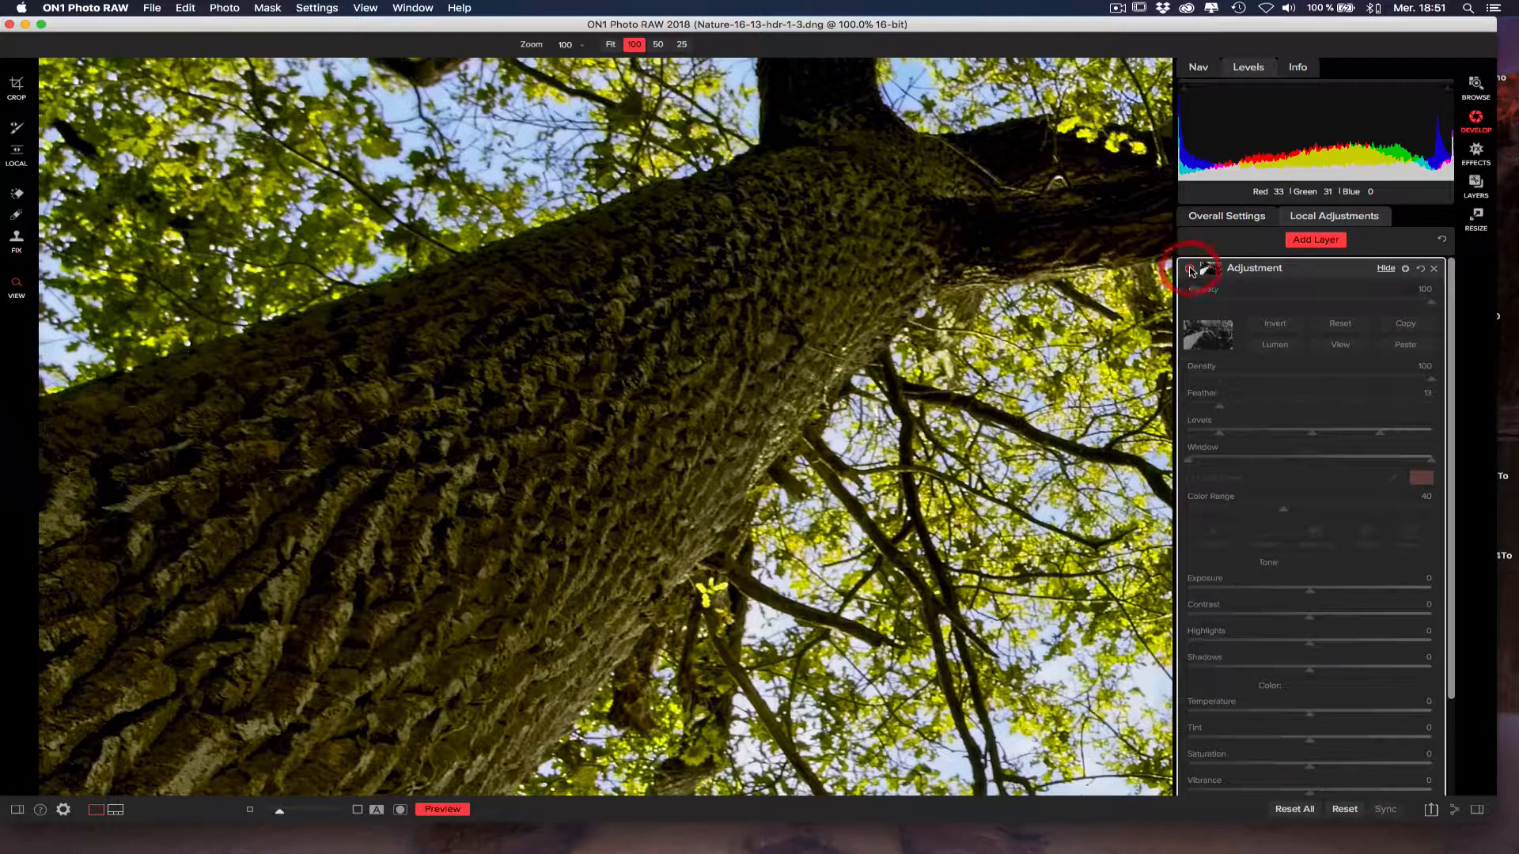
pyautogui.click(1191, 271)
pyautogui.moveTo(897, 297); pyautogui.dragTo(716, 434)
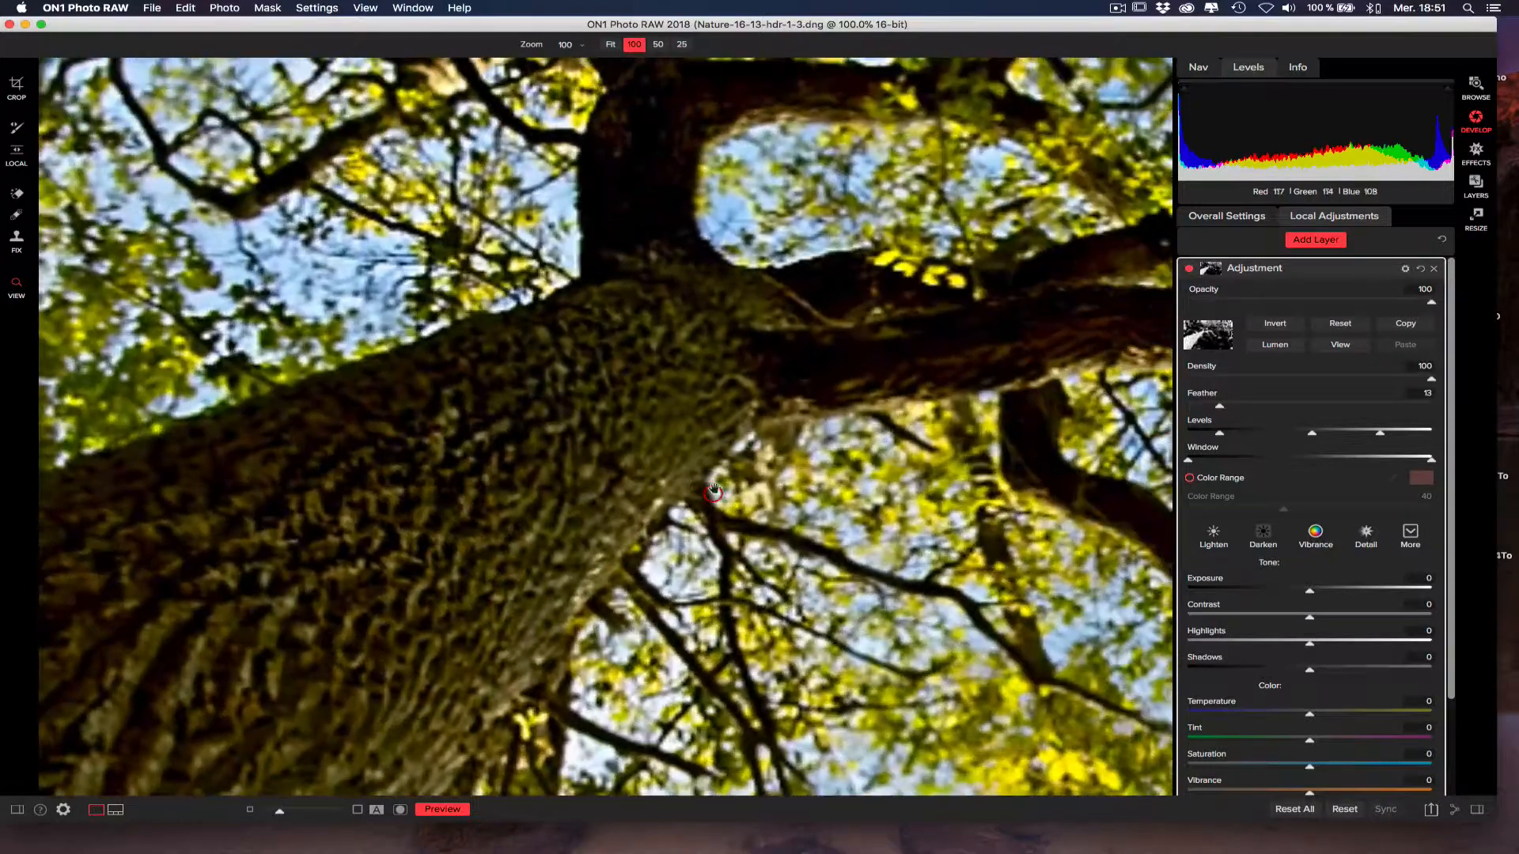
pyautogui.moveTo(726, 490); pyautogui.dragTo(625, 484)
# With the mask shown, narrow its Window range to the middle tones, from about one quarter to about three quarters.
pyautogui.click(627, 483)
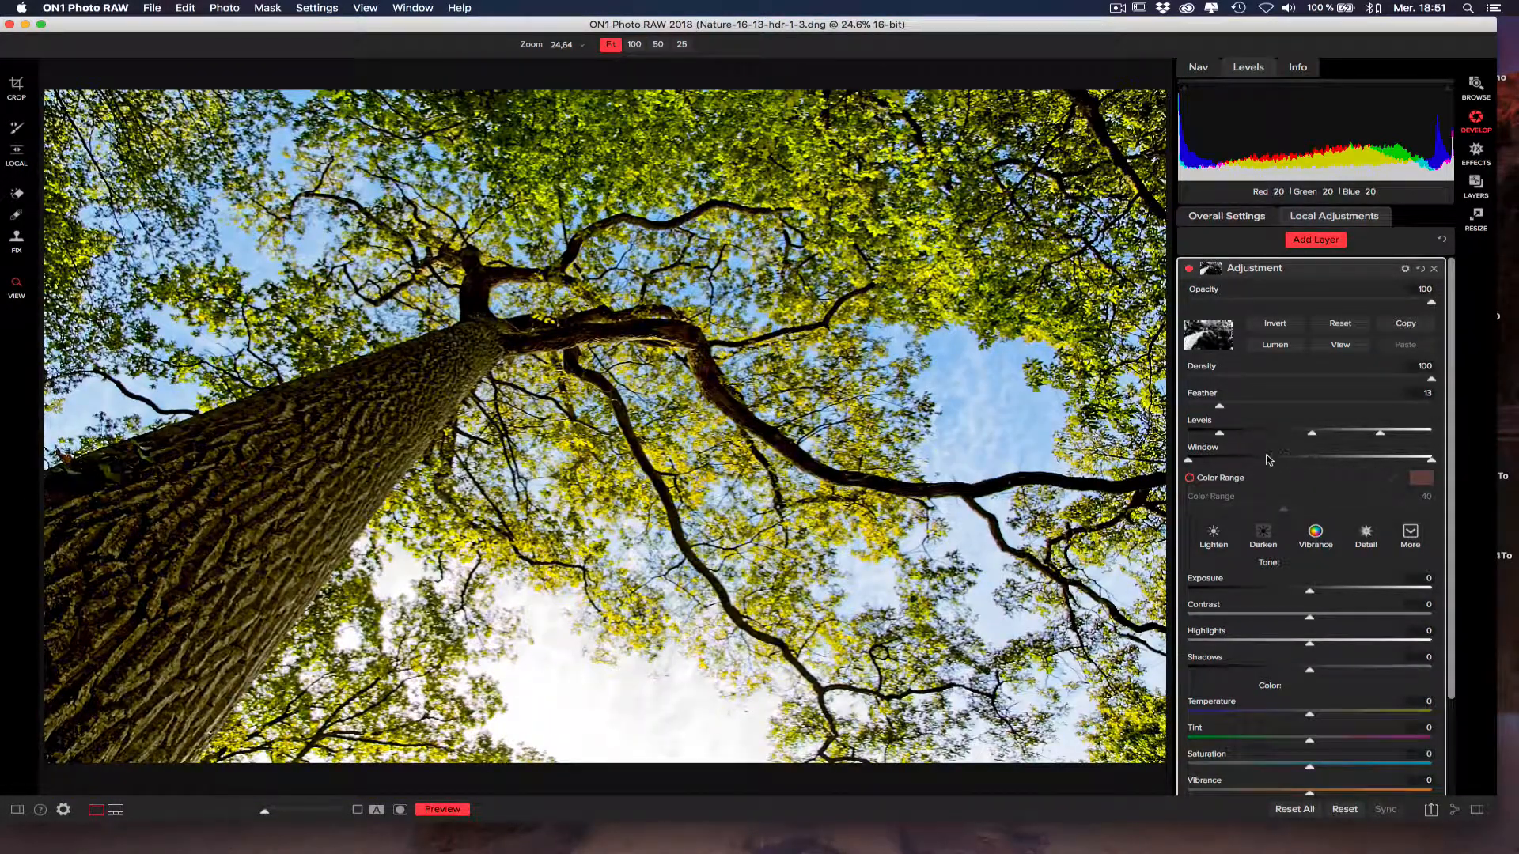
pyautogui.click(1340, 346)
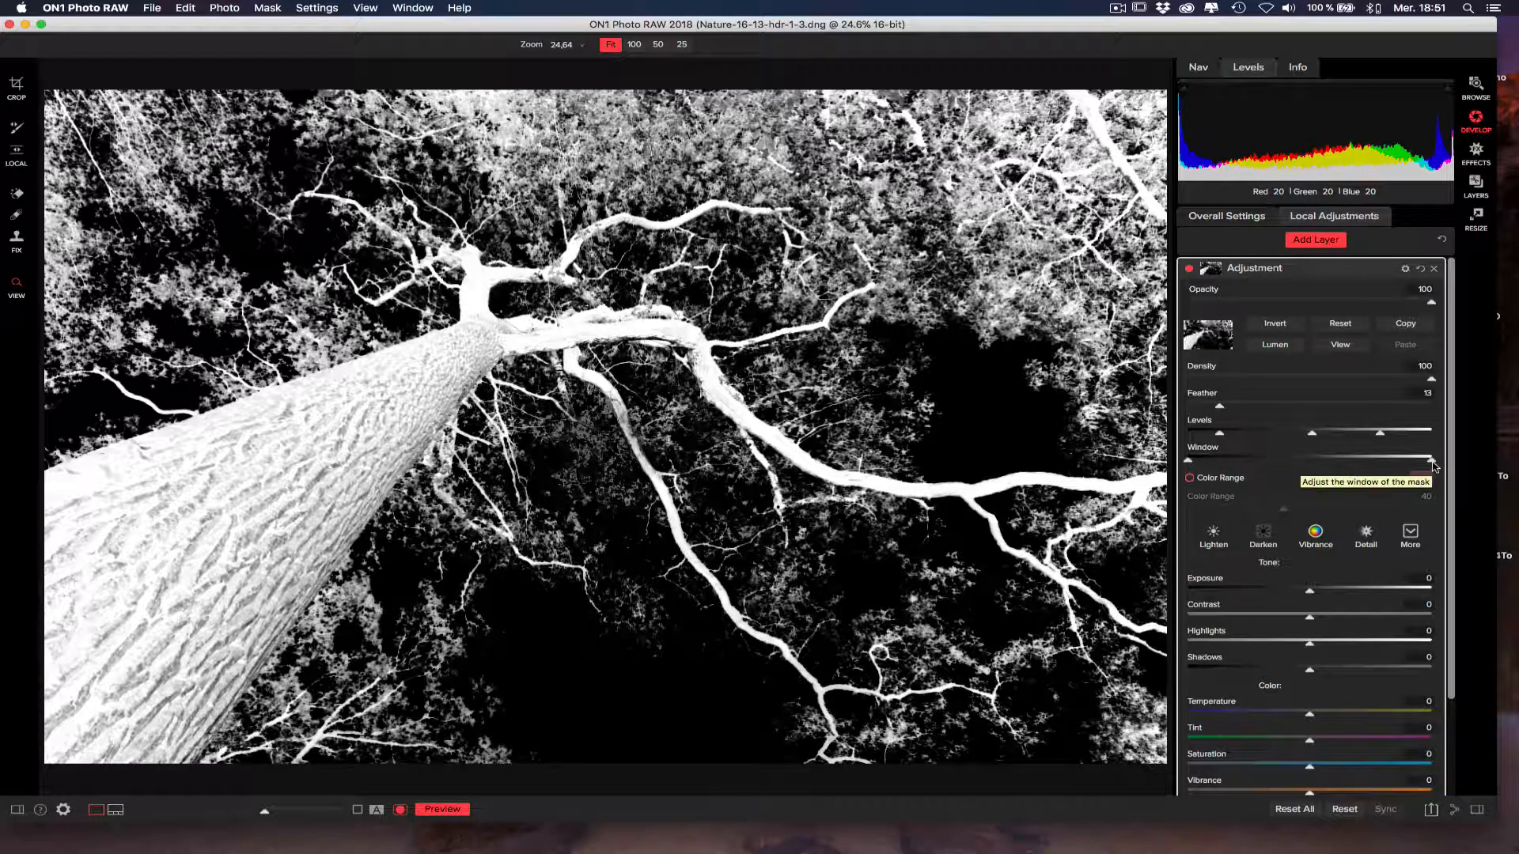
pyautogui.moveTo(1431, 463); pyautogui.dragTo(1373, 461)
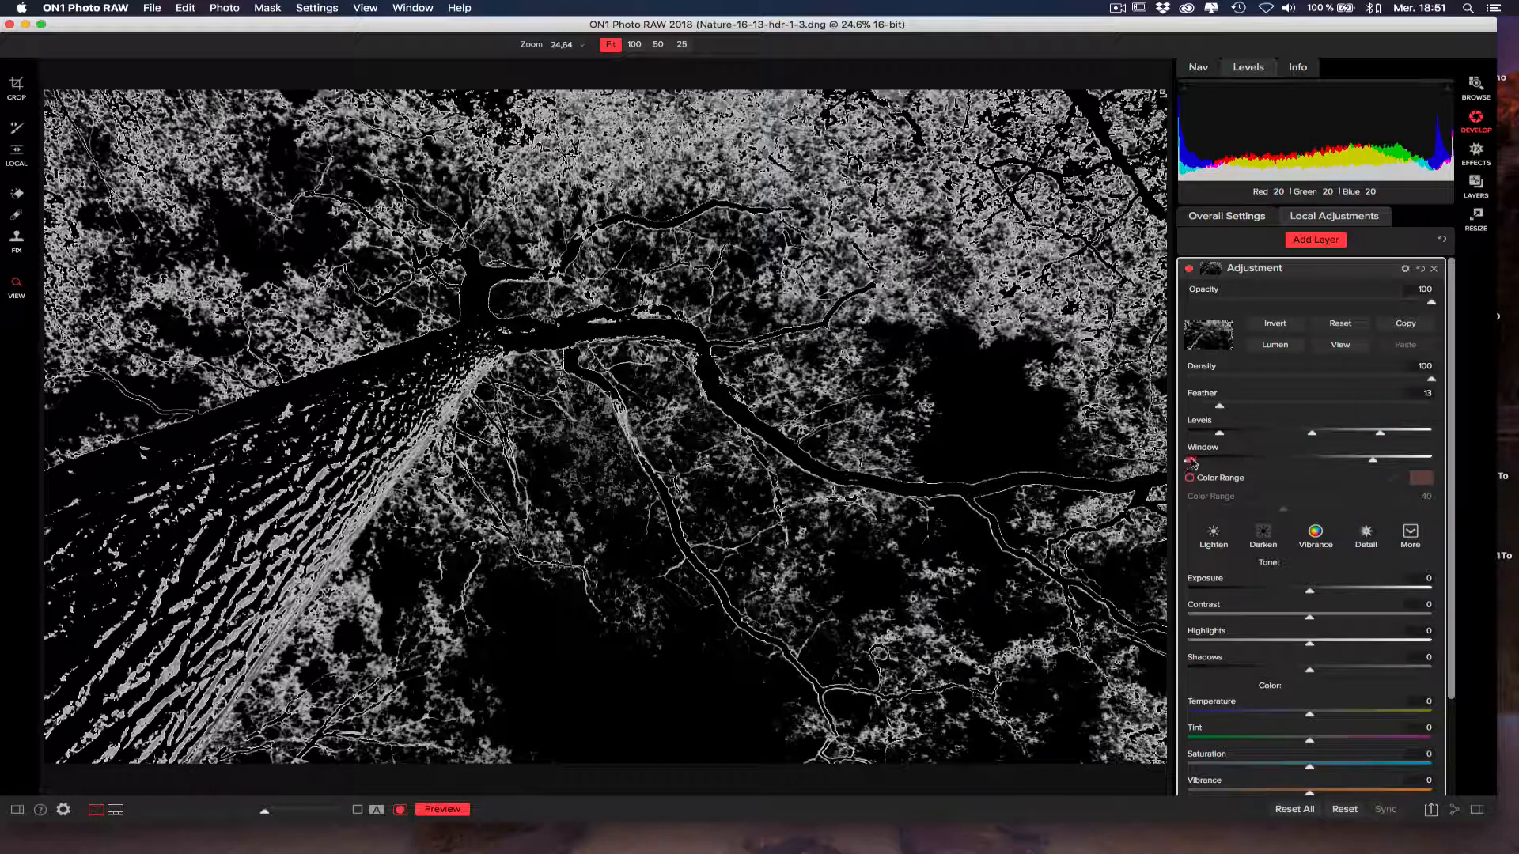
pyautogui.moveTo(1192, 463); pyautogui.dragTo(1258, 462)
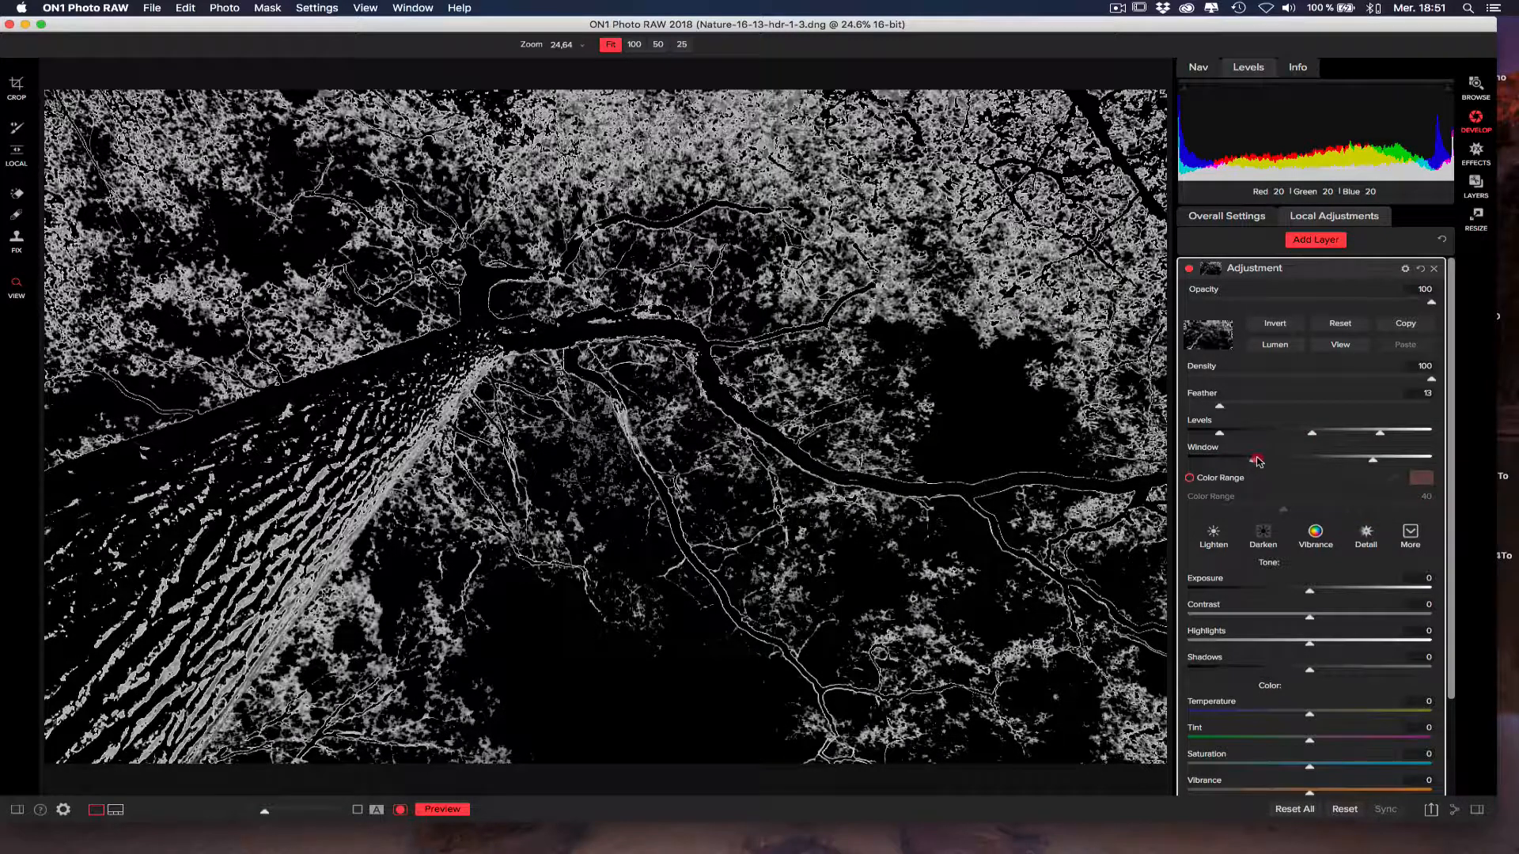
pyautogui.moveTo(1374, 462); pyautogui.dragTo(1370, 461)
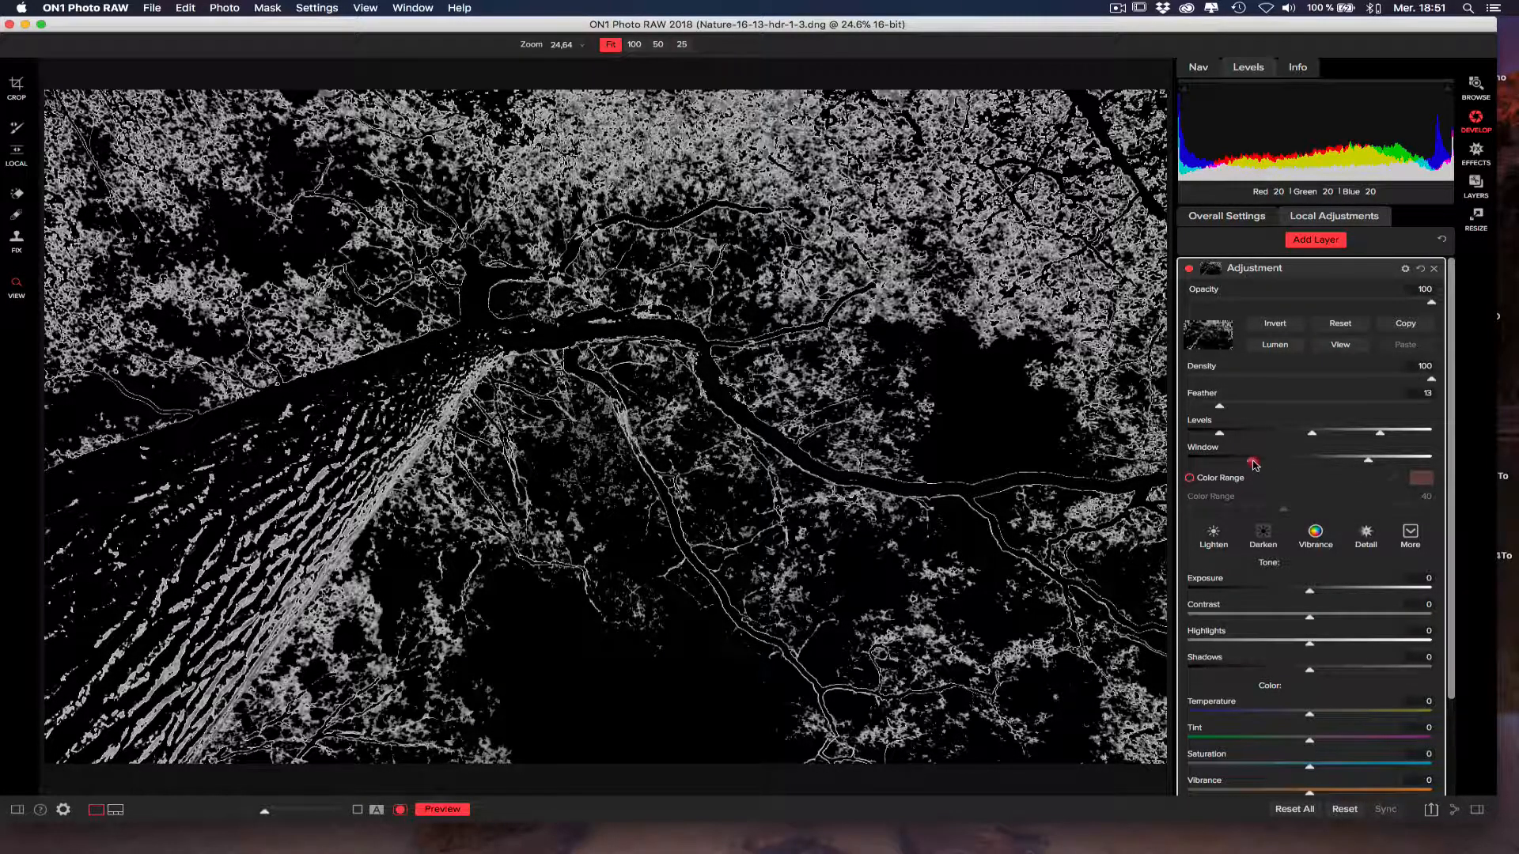
pyautogui.moveTo(1253, 465); pyautogui.dragTo(1257, 466)
# Hide the mask and compare the branches at 100% zoom with the adjustment layer switched off and on.
pyautogui.click(1341, 346)
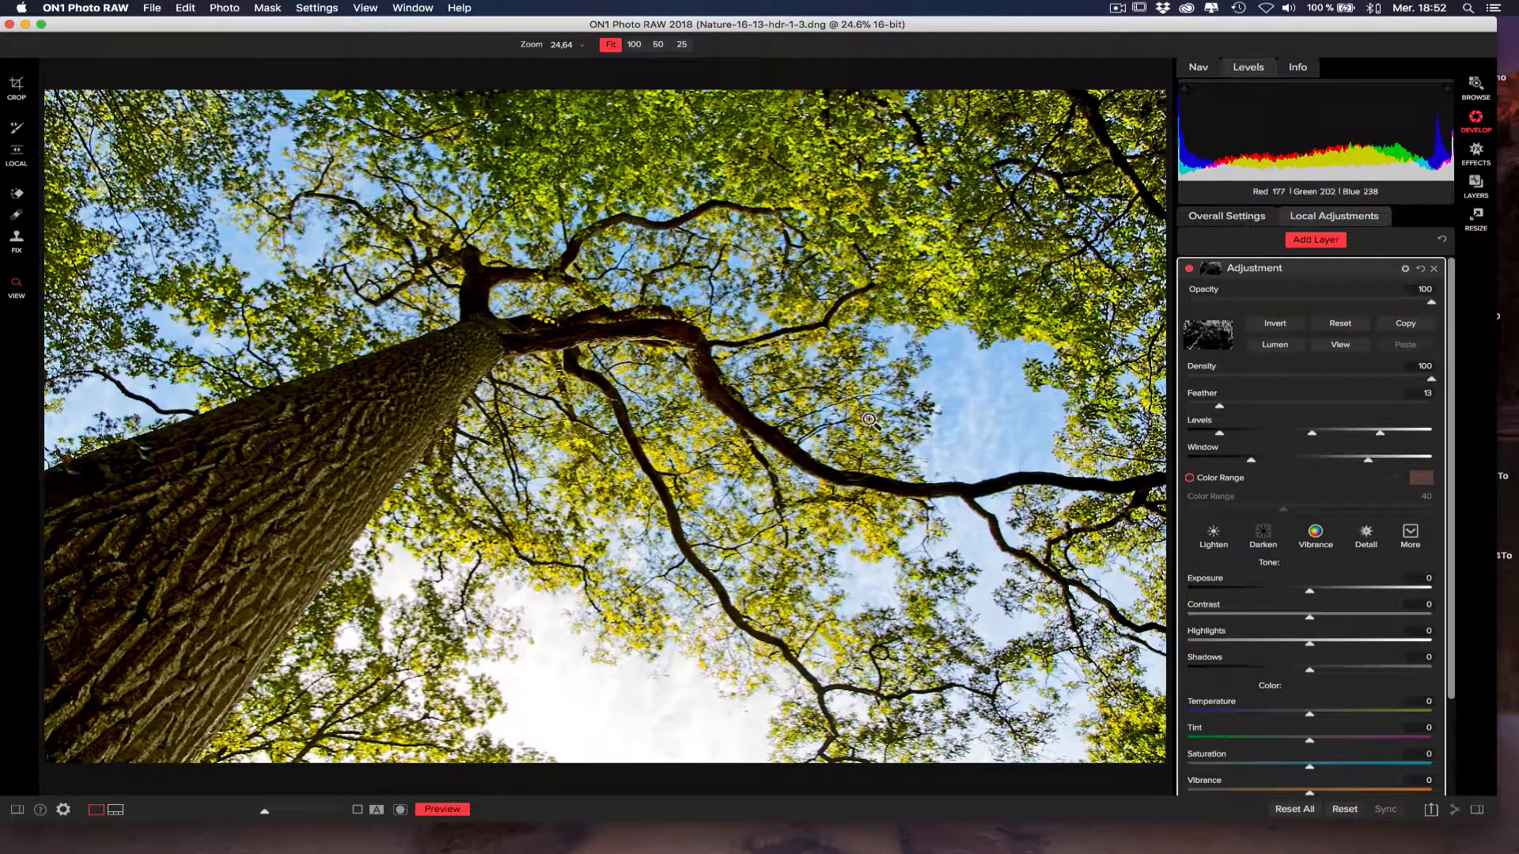
pyautogui.click(790, 460)
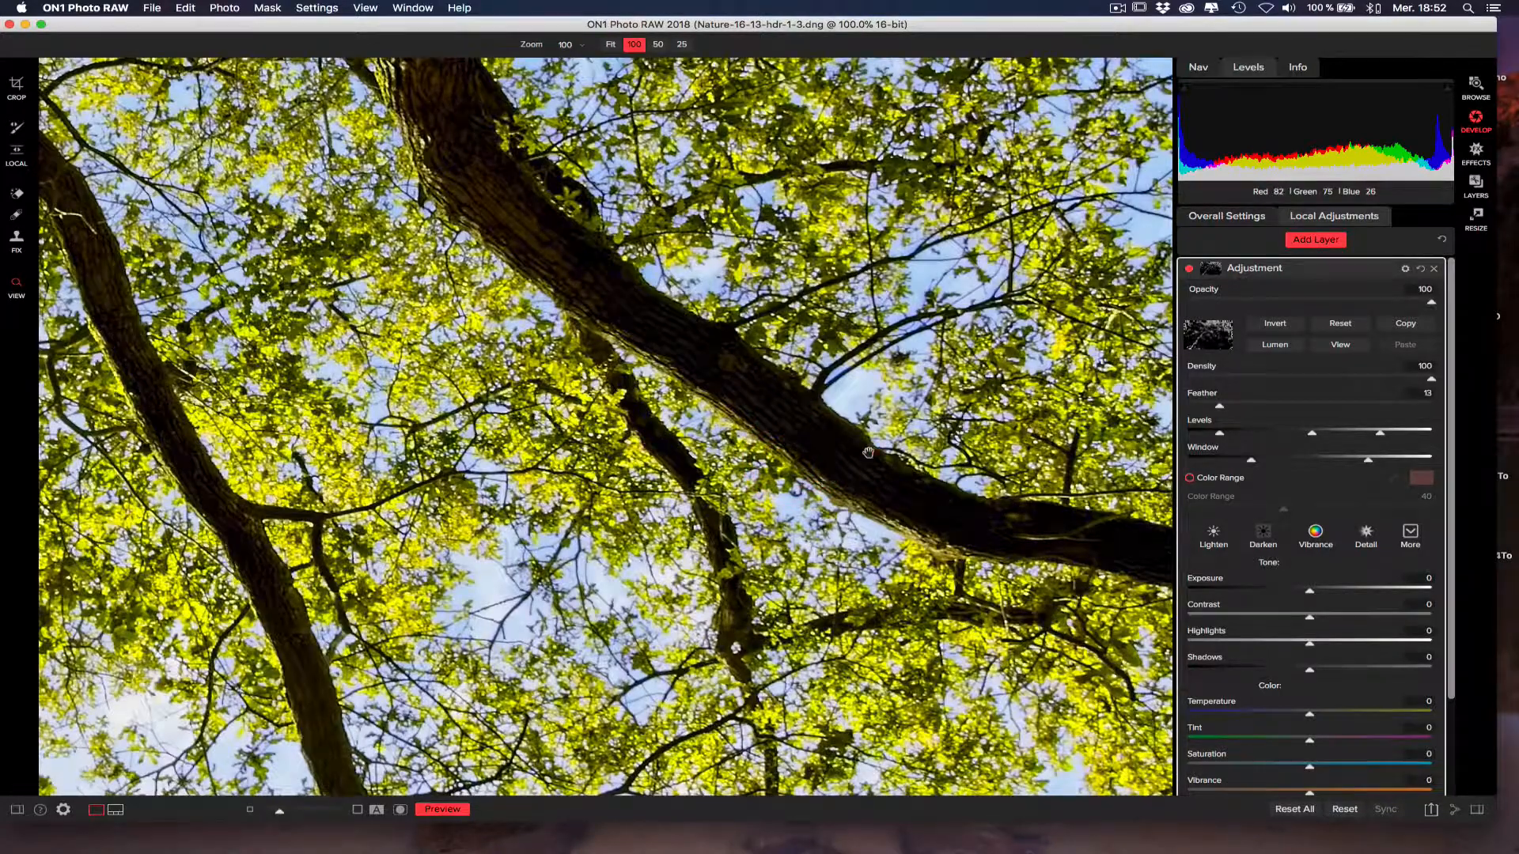
pyautogui.moveTo(838, 443); pyautogui.dragTo(902, 408)
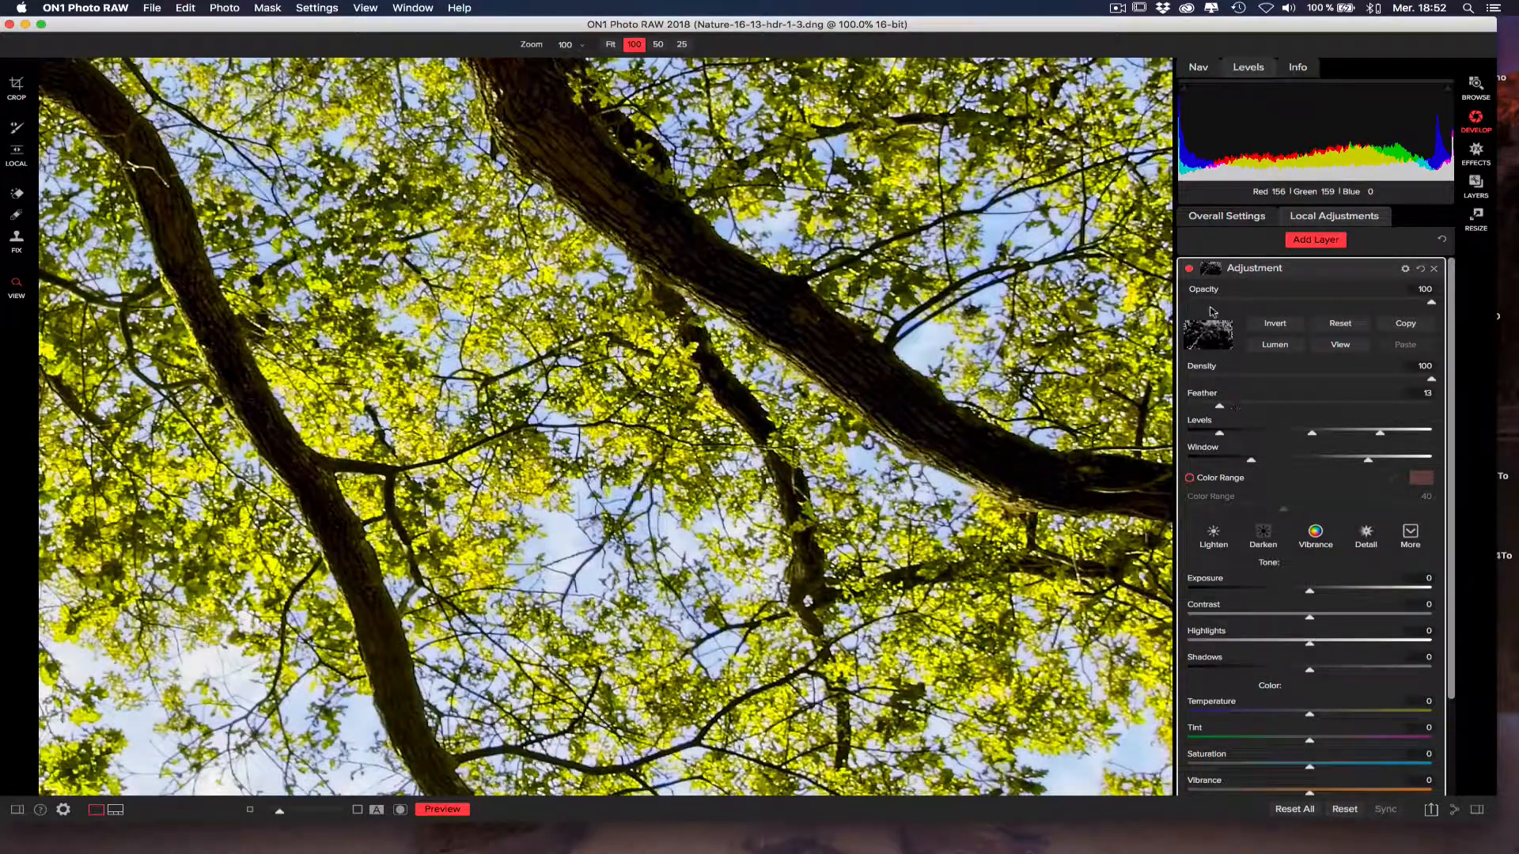
pyautogui.click(1190, 270)
pyautogui.click(1190, 272)
pyautogui.click(1189, 269)
pyautogui.click(1189, 270)
# Lower the mask's Density to 50.
pyautogui.click(1309, 378)
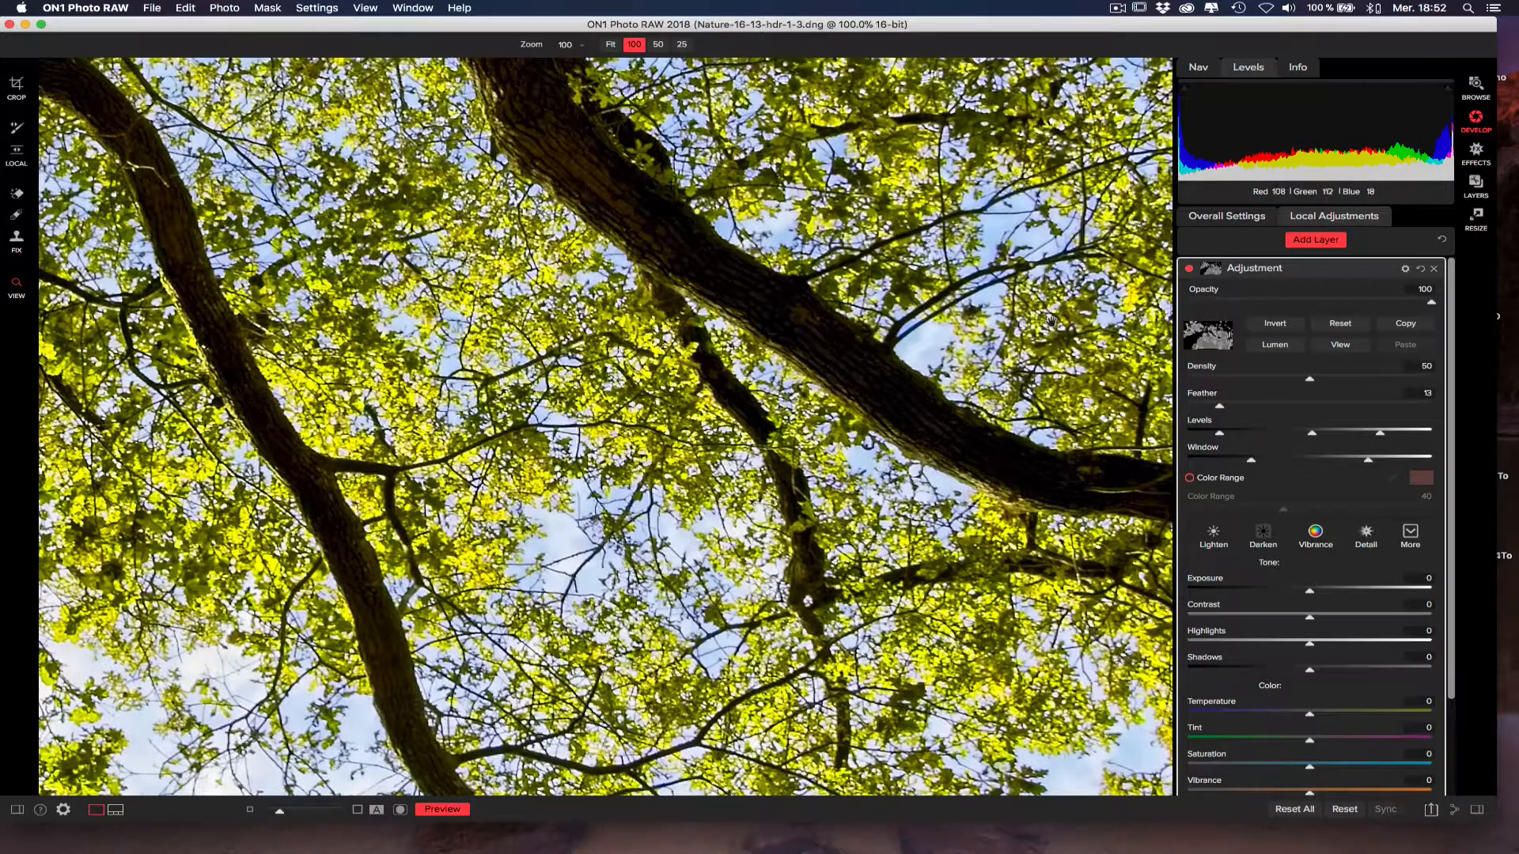
pyautogui.click(1060, 318)
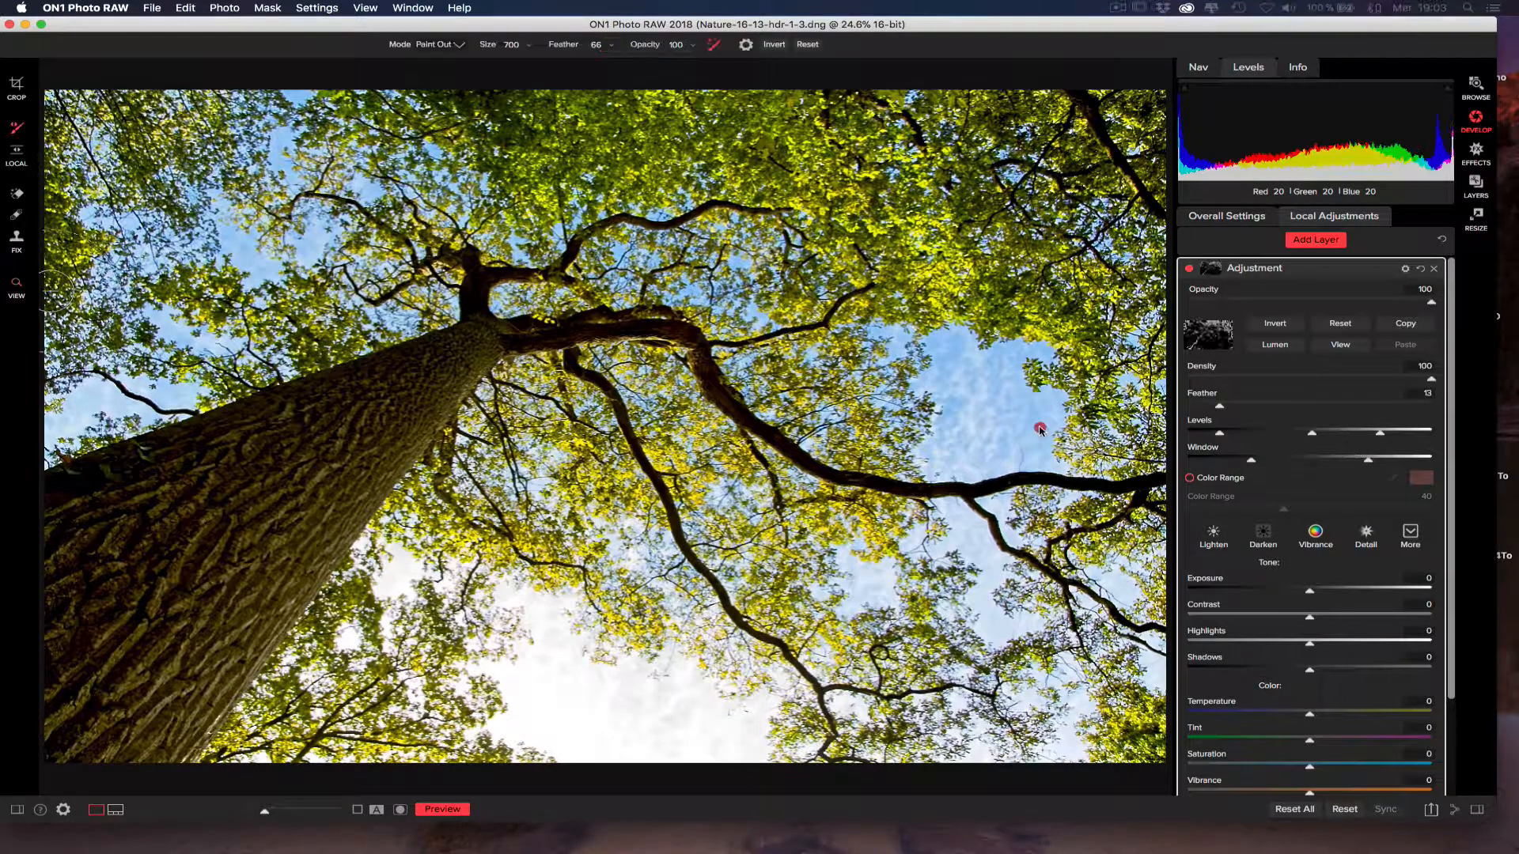
# Replace the existing adjustment layer with a new one and set its Structure to 74.
pyautogui.click(1423, 270)
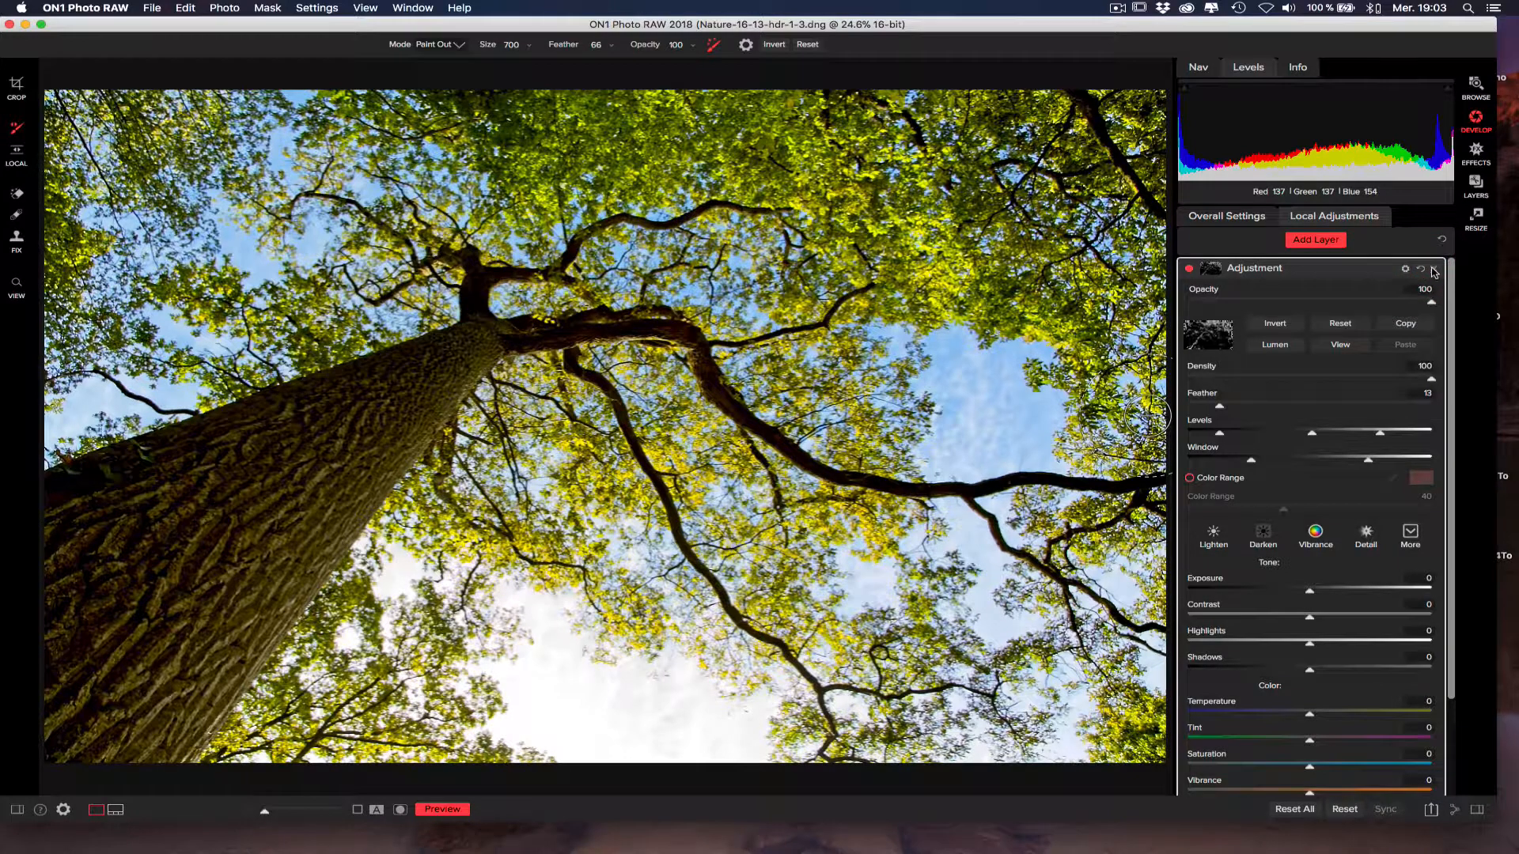
pyautogui.click(1311, 243)
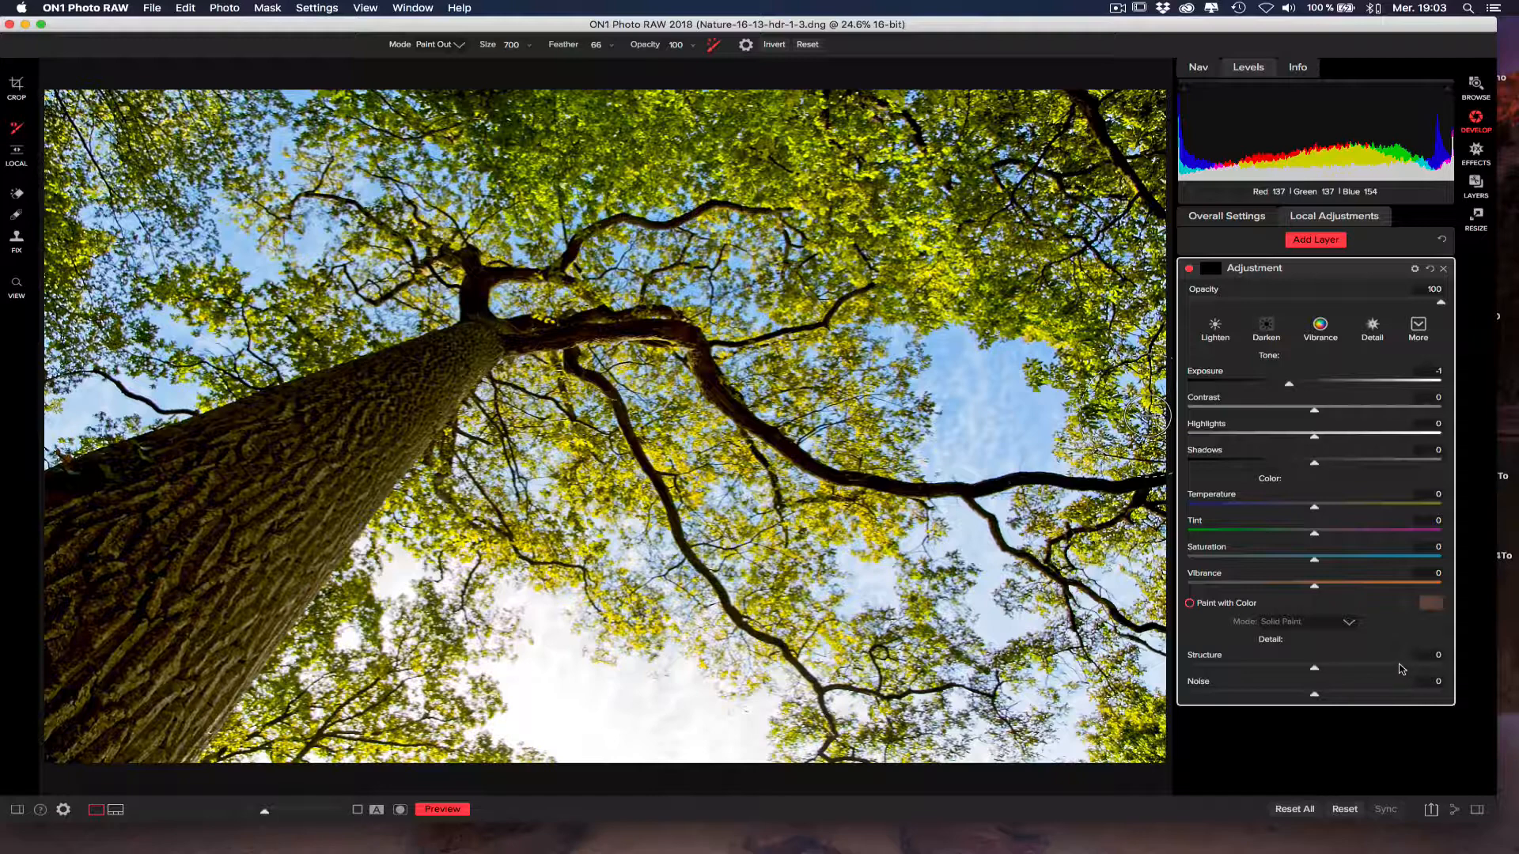
pyautogui.moveTo(1400, 670); pyautogui.dragTo(1405, 669)
# Enable Color Range masking on the new layer, sample a dark tone from the trunk's bark, and show the mask.
pyautogui.click(1211, 273)
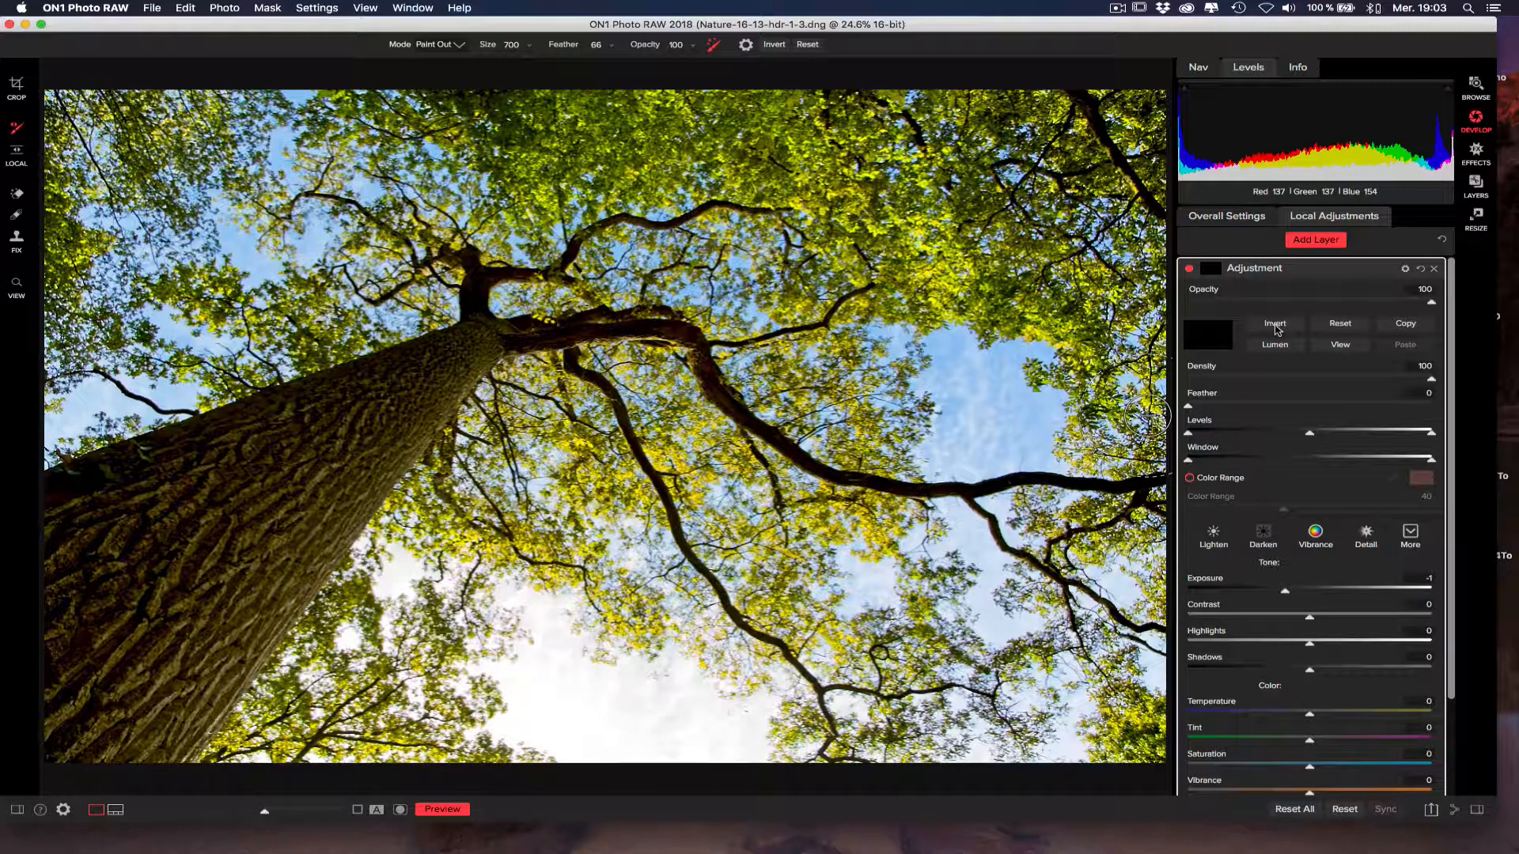
pyautogui.click(1190, 478)
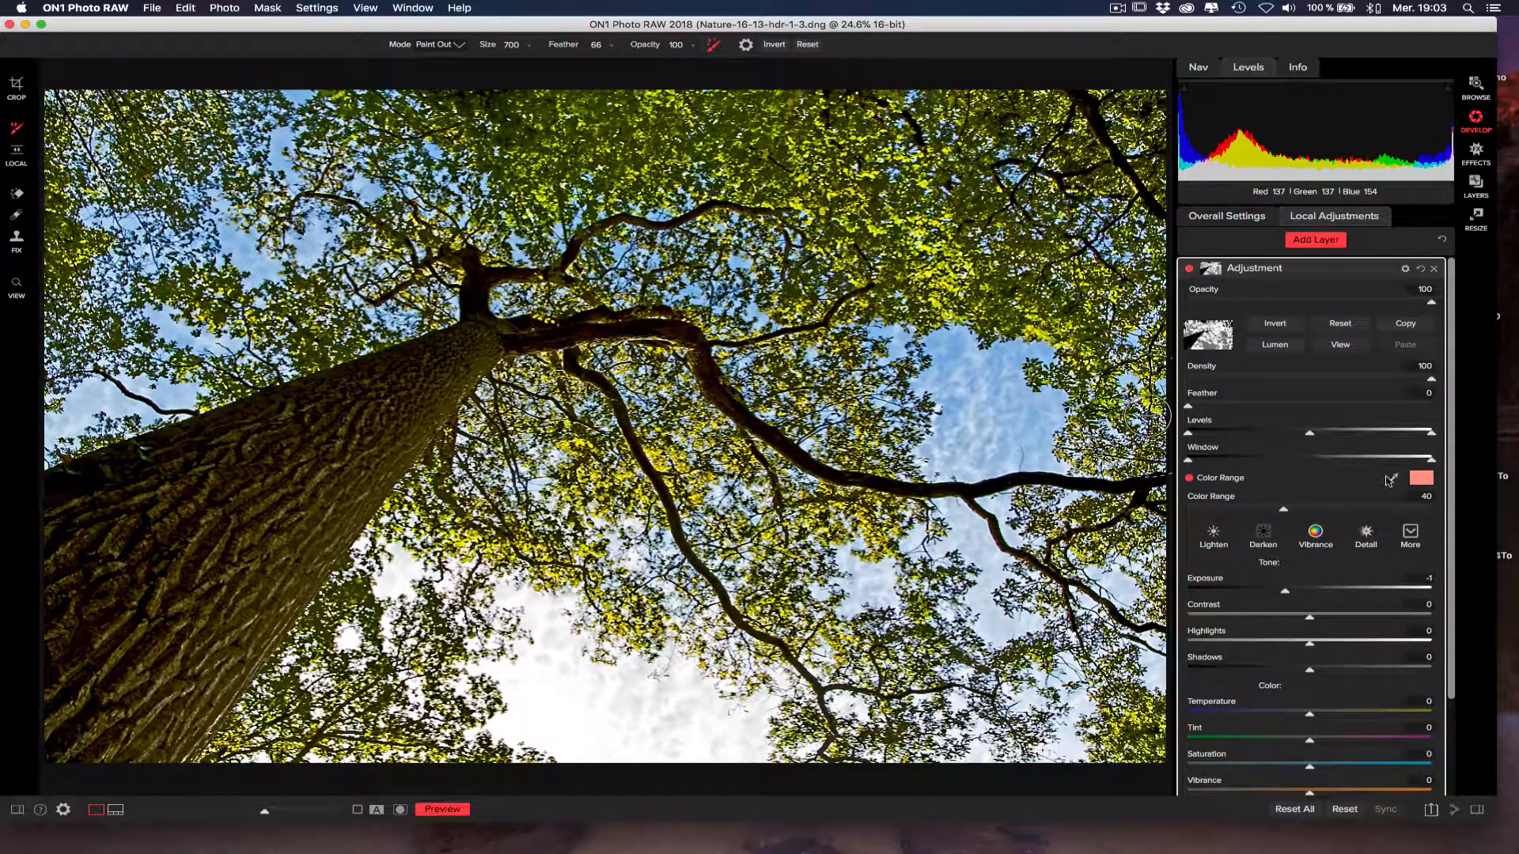
pyautogui.click(1394, 479)
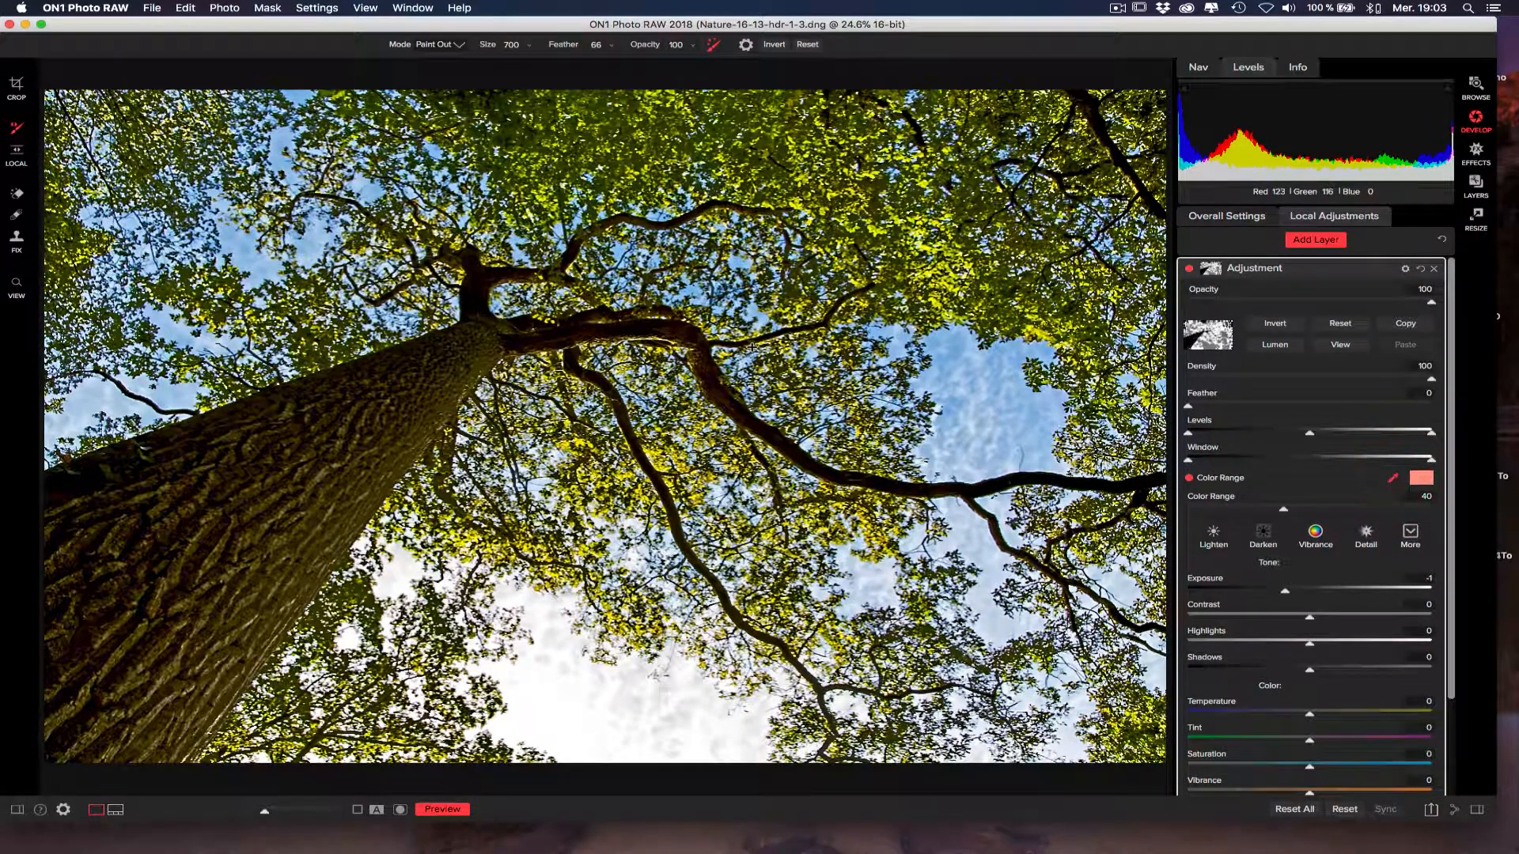
pyautogui.click(361, 417)
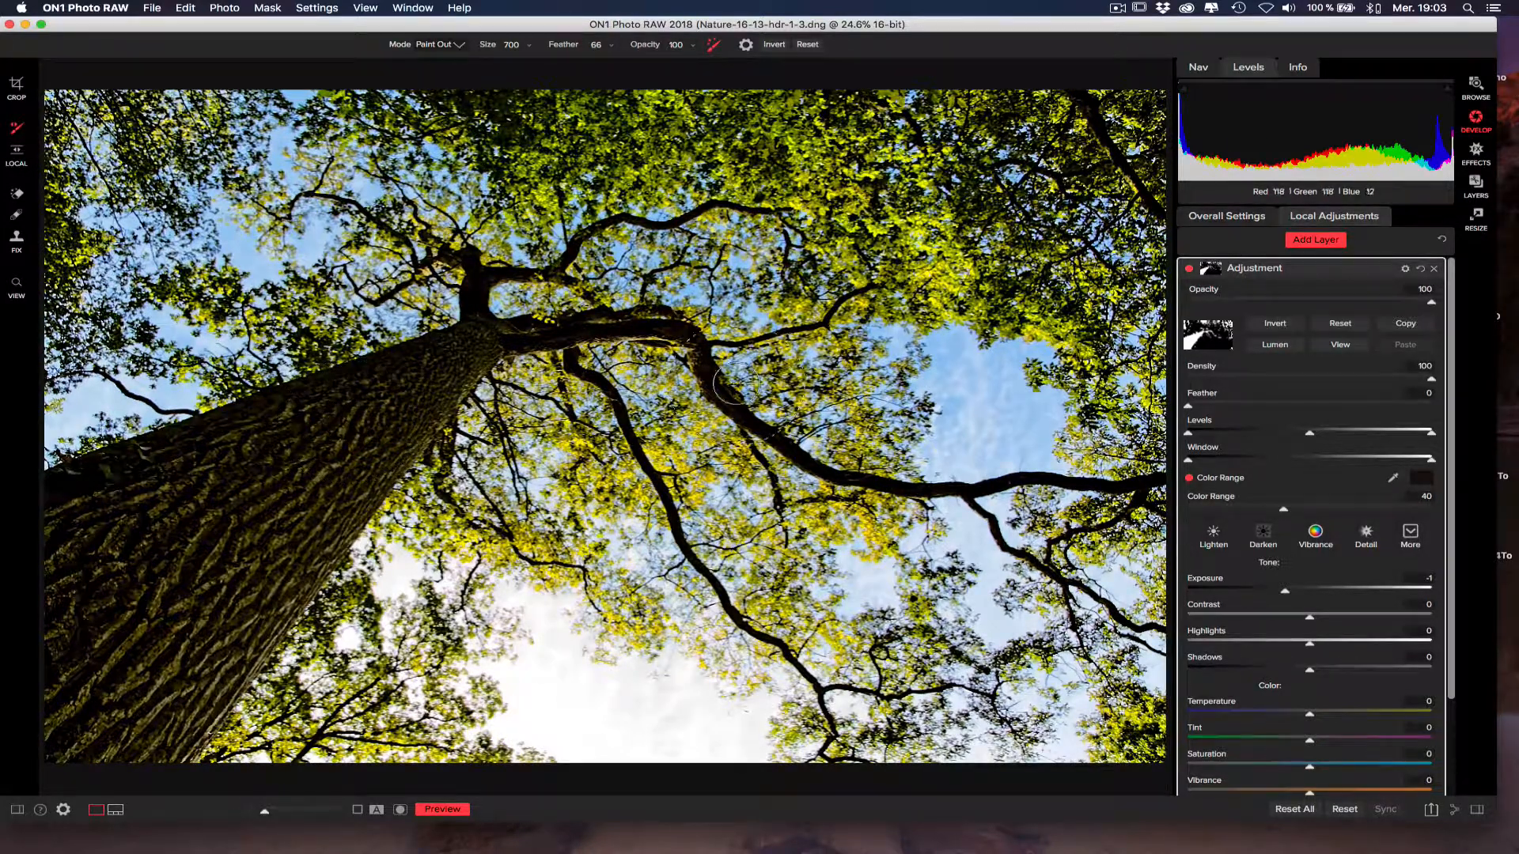
pyautogui.click(1342, 347)
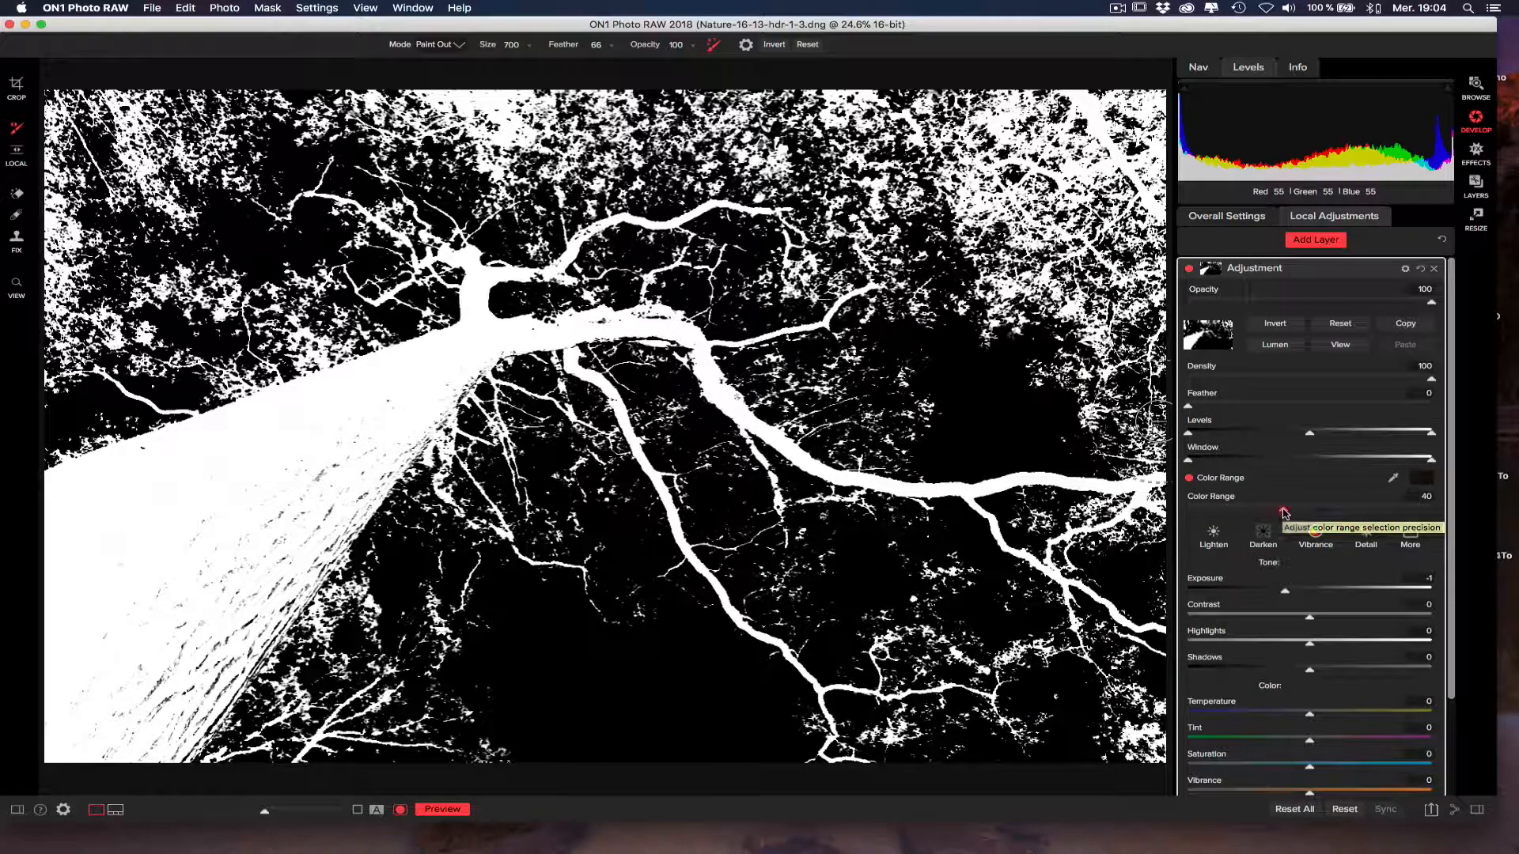
# Widen the mask's Color Range to 72 and return to the normal photo view.
pyautogui.moveTo(1284, 512); pyautogui.dragTo(1345, 511)
pyautogui.click(1343, 511)
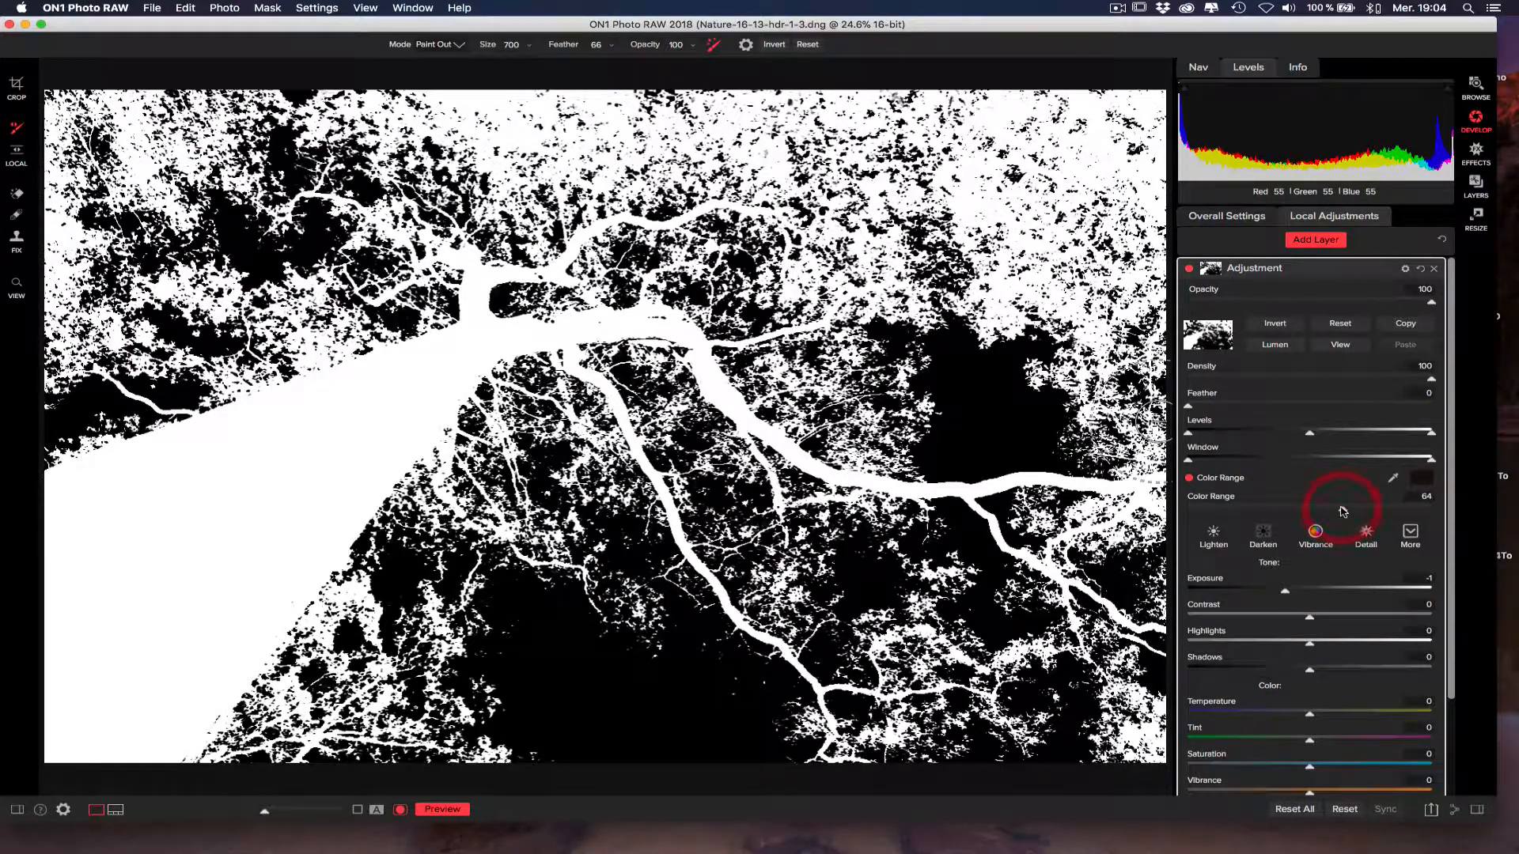
pyautogui.click(1334, 511)
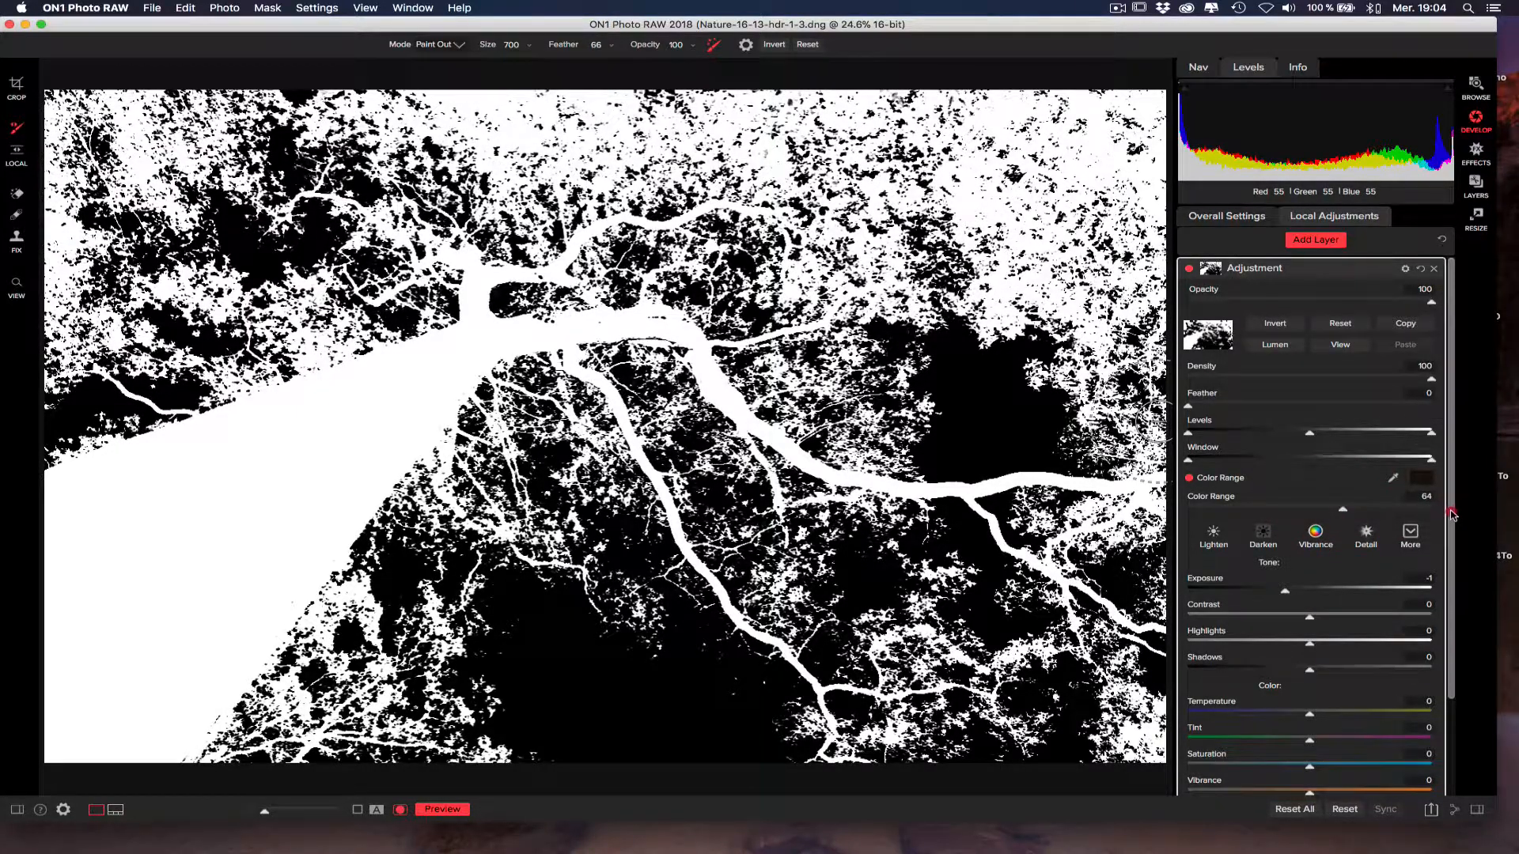
pyautogui.scroll(-2, 1452, 518)
pyautogui.click(1463, 539)
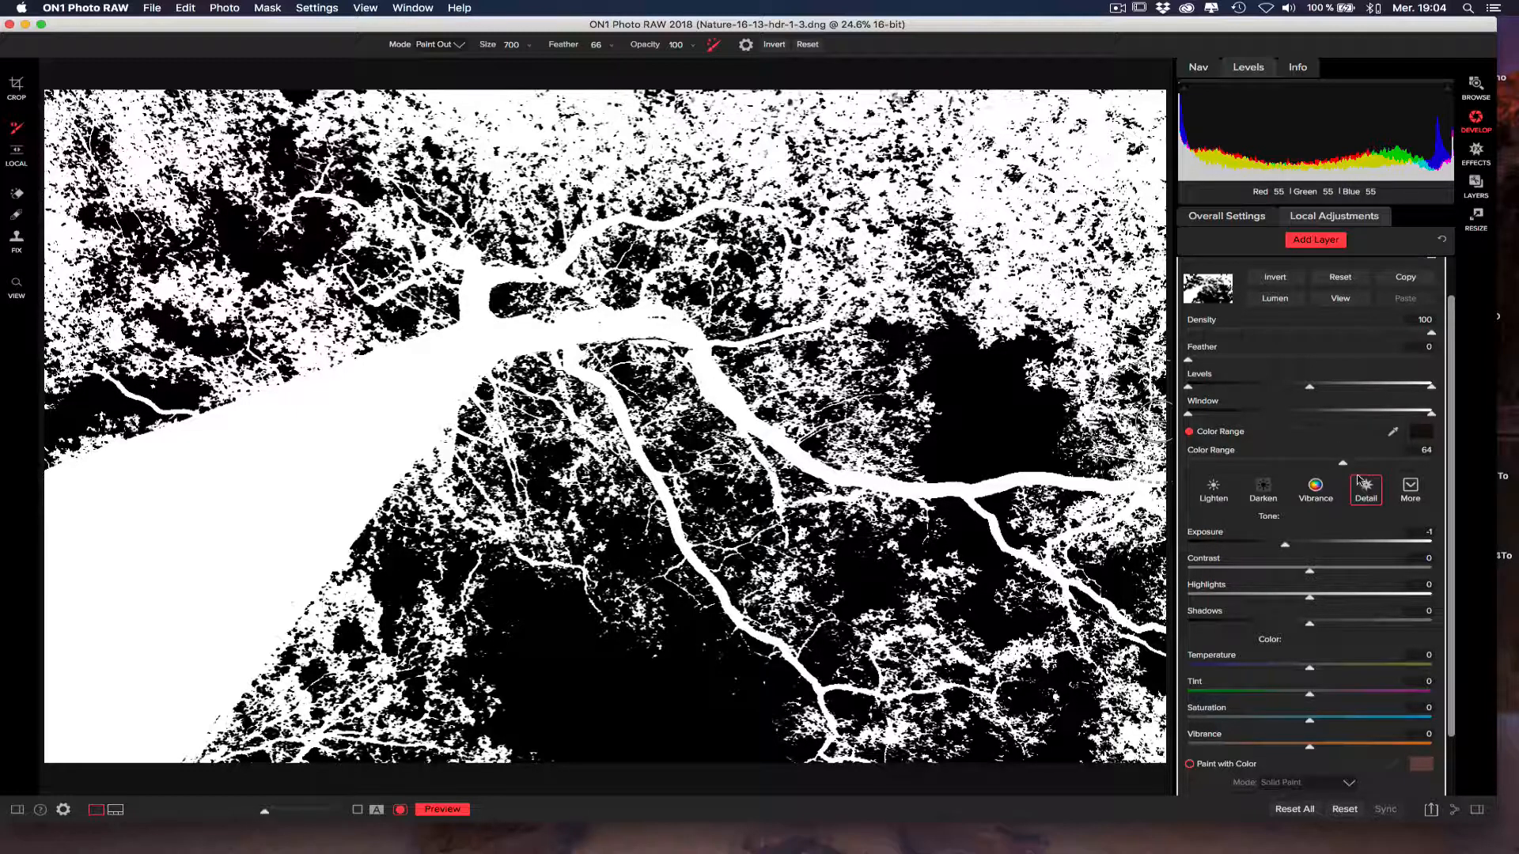
pyautogui.moveTo(1343, 467)
pyautogui.mouseDown()
pyautogui.moveTo(1283, 463)
pyautogui.moveTo(1363, 464)
pyautogui.mouseUp()
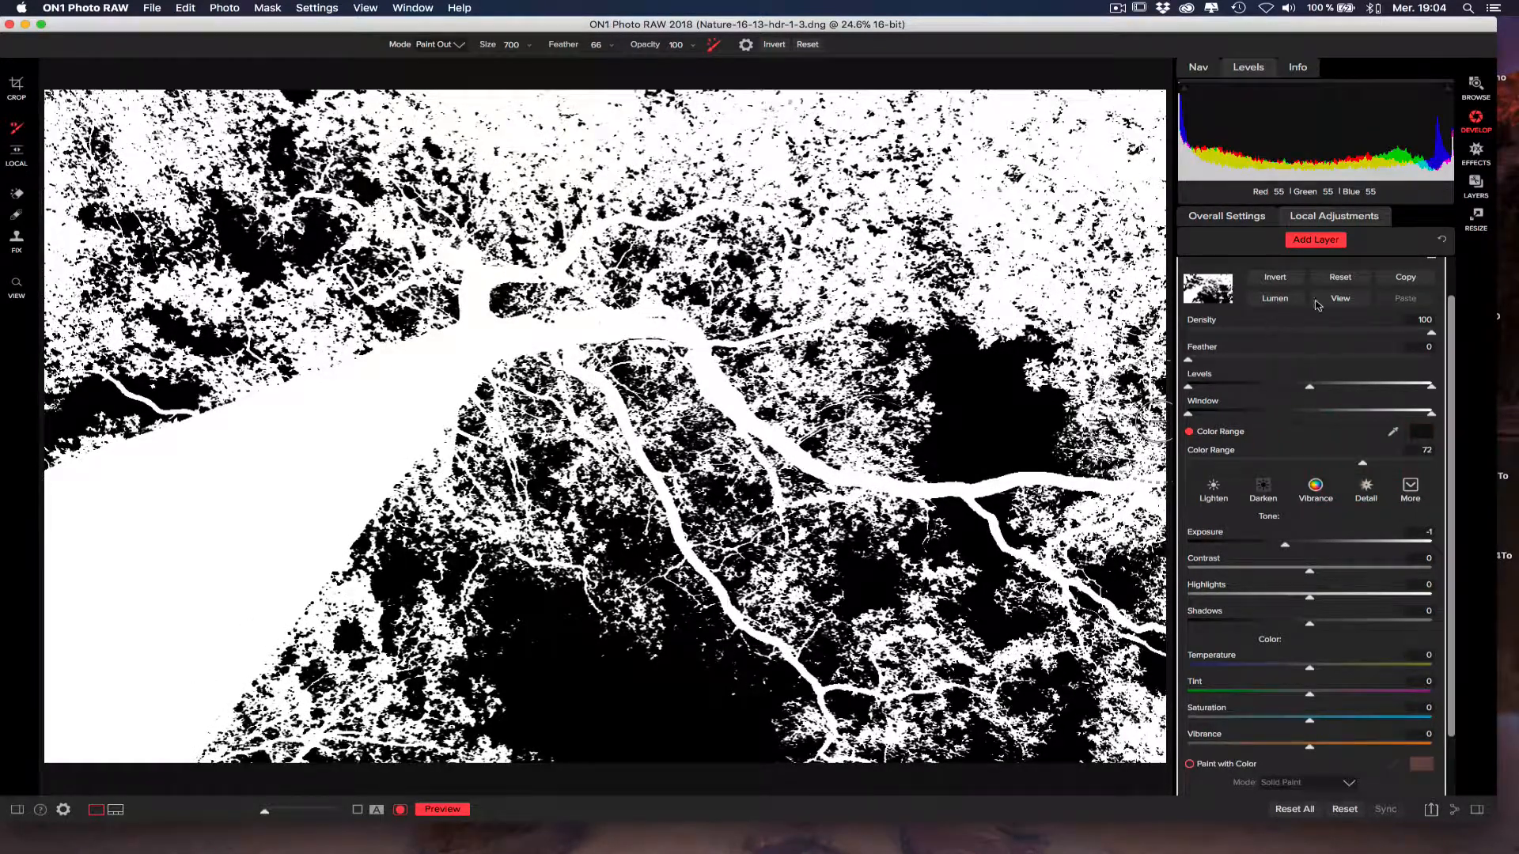
pyautogui.click(1340, 298)
pyautogui.moveTo(1451, 326); pyautogui.dragTo(1452, 271)
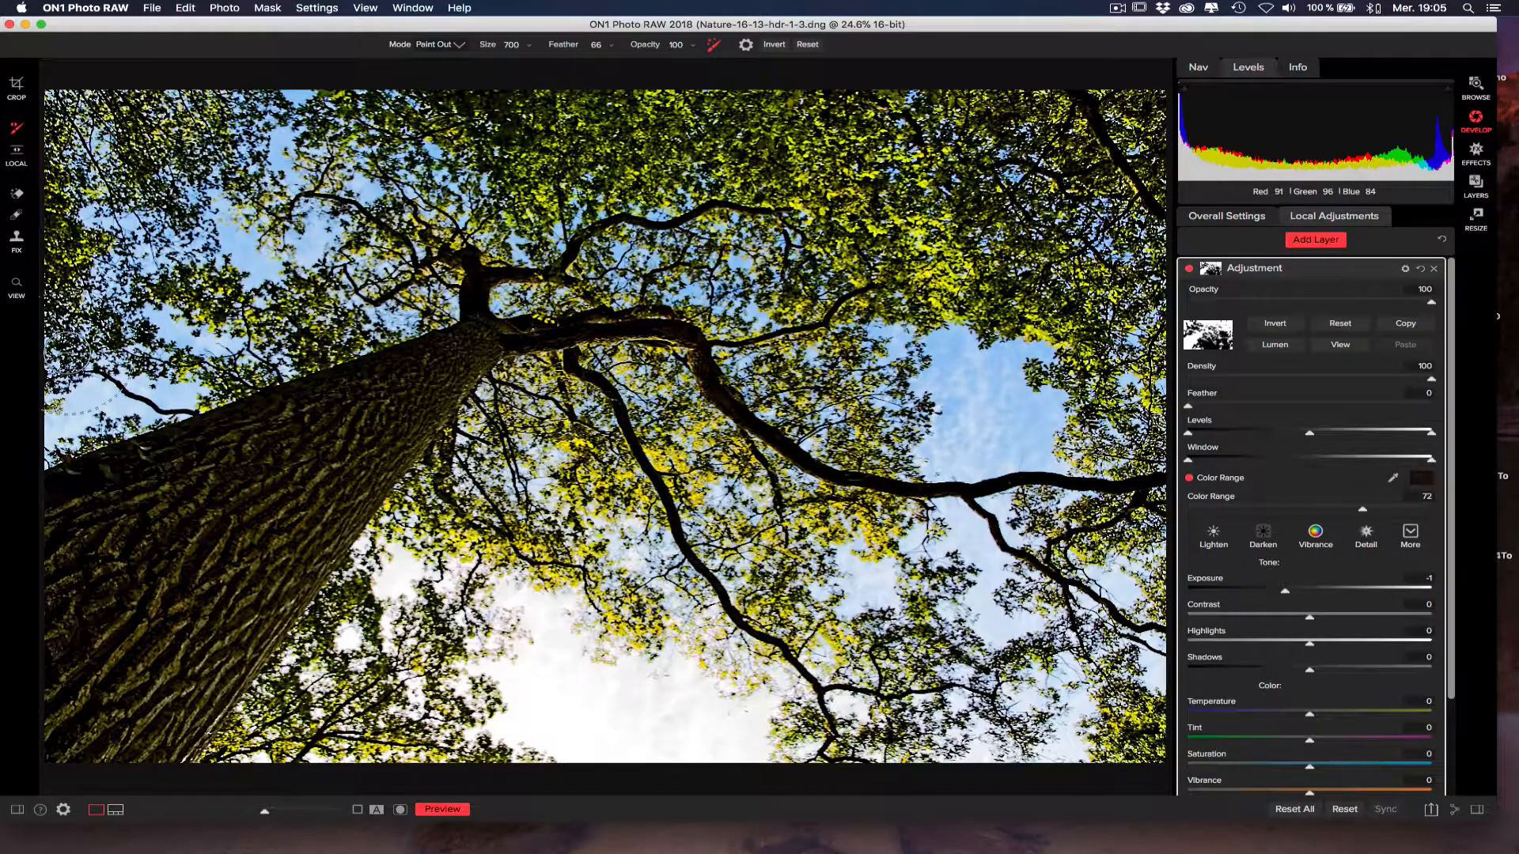
# Examine the trunk and main branches at 100% zoom with the adjustment layer switched off and on.
pyautogui.click(16, 282)
pyautogui.click(271, 464)
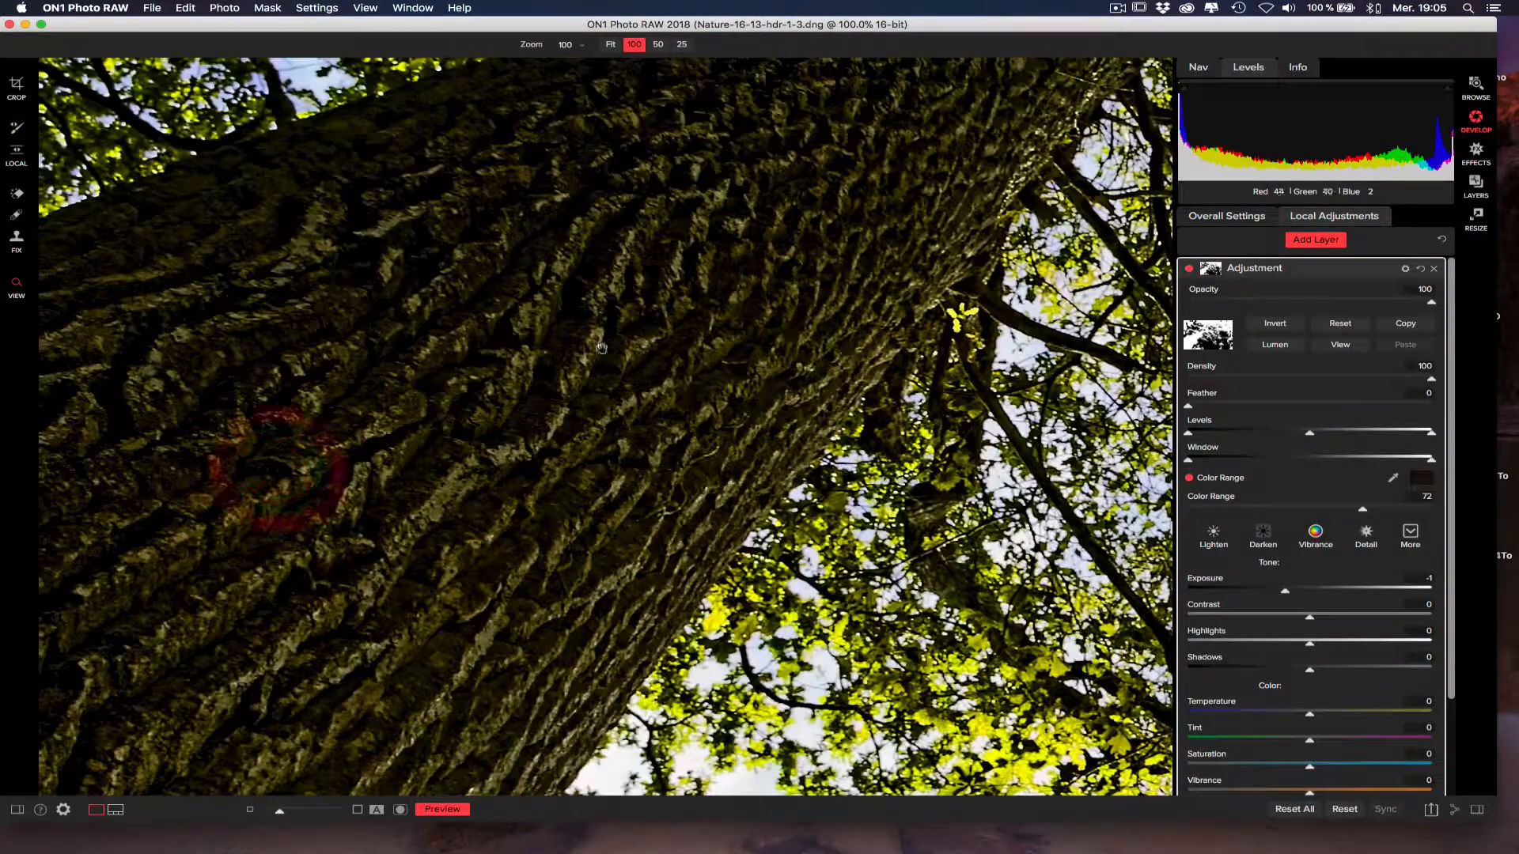
pyautogui.moveTo(670, 276); pyautogui.dragTo(586, 560)
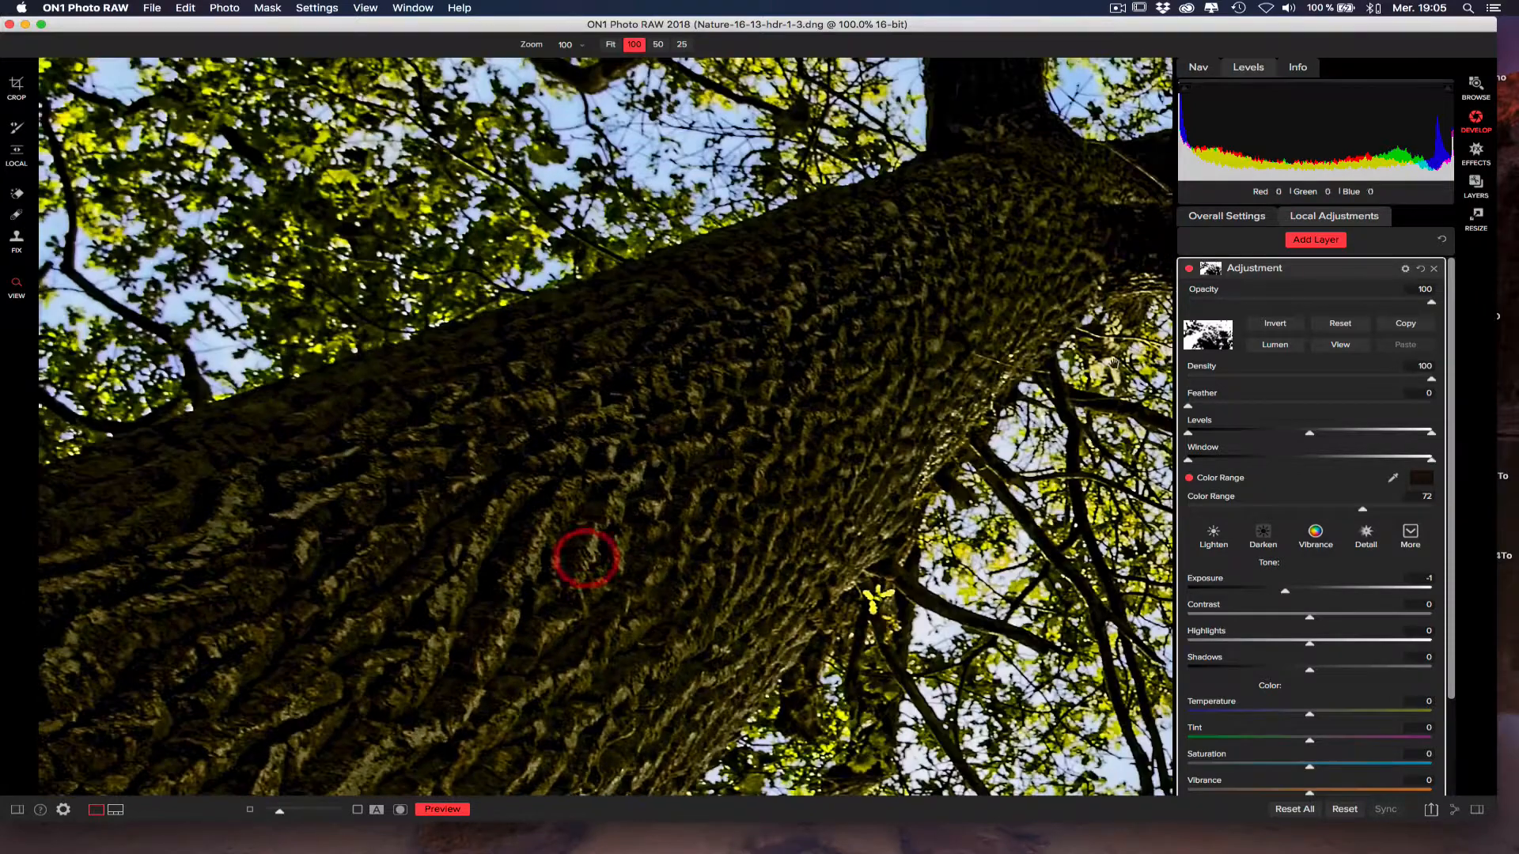
pyautogui.click(1190, 271)
pyautogui.click(1190, 270)
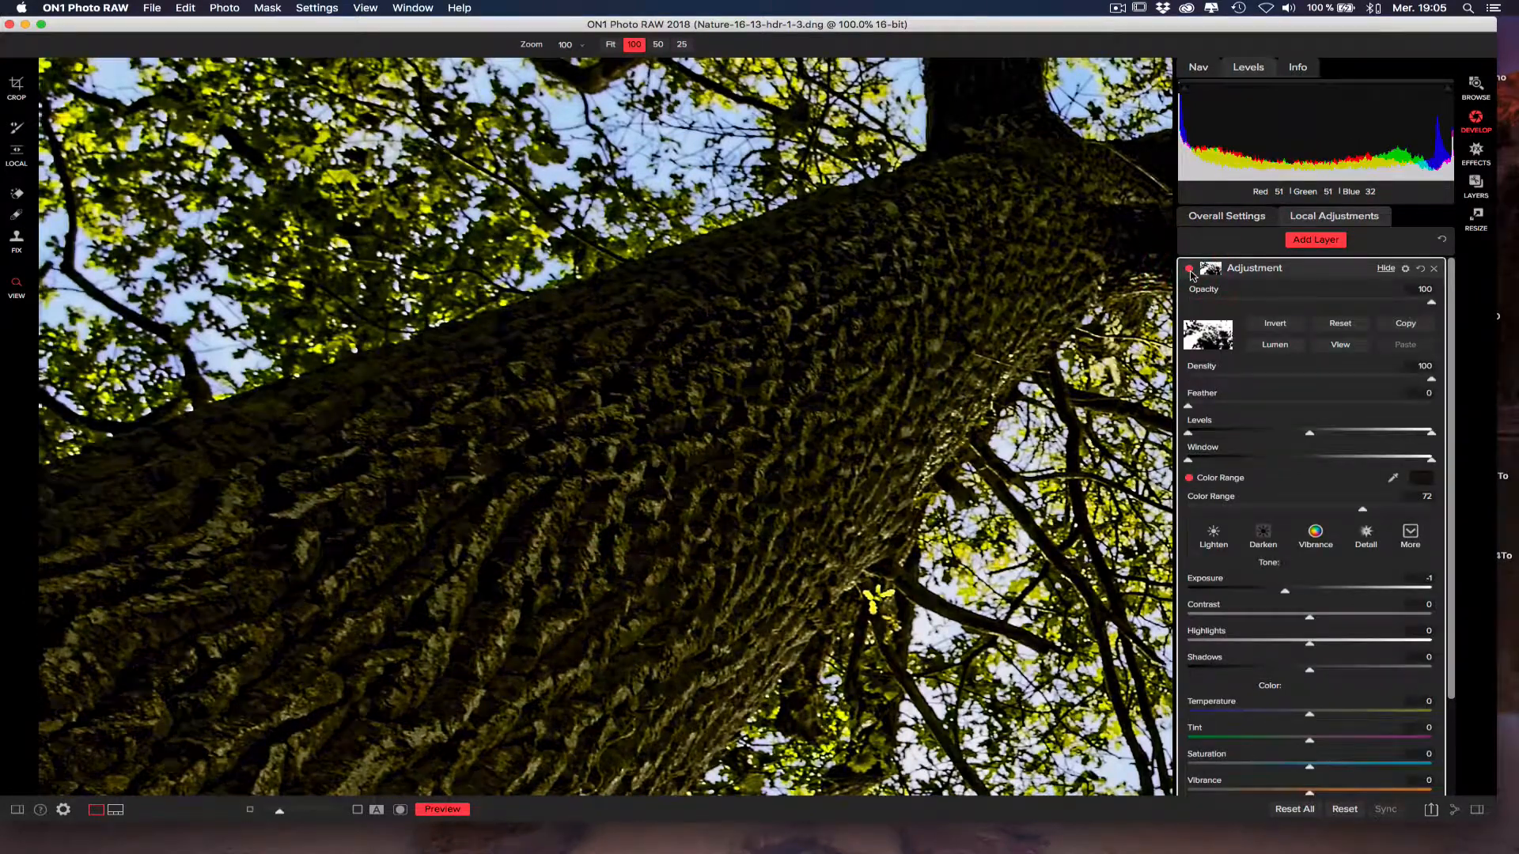
pyautogui.click(1189, 270)
pyautogui.click(1190, 270)
pyautogui.moveTo(818, 404)
pyautogui.mouseDown()
pyautogui.moveTo(602, 531)
pyautogui.moveTo(601, 431)
pyautogui.mouseUp()
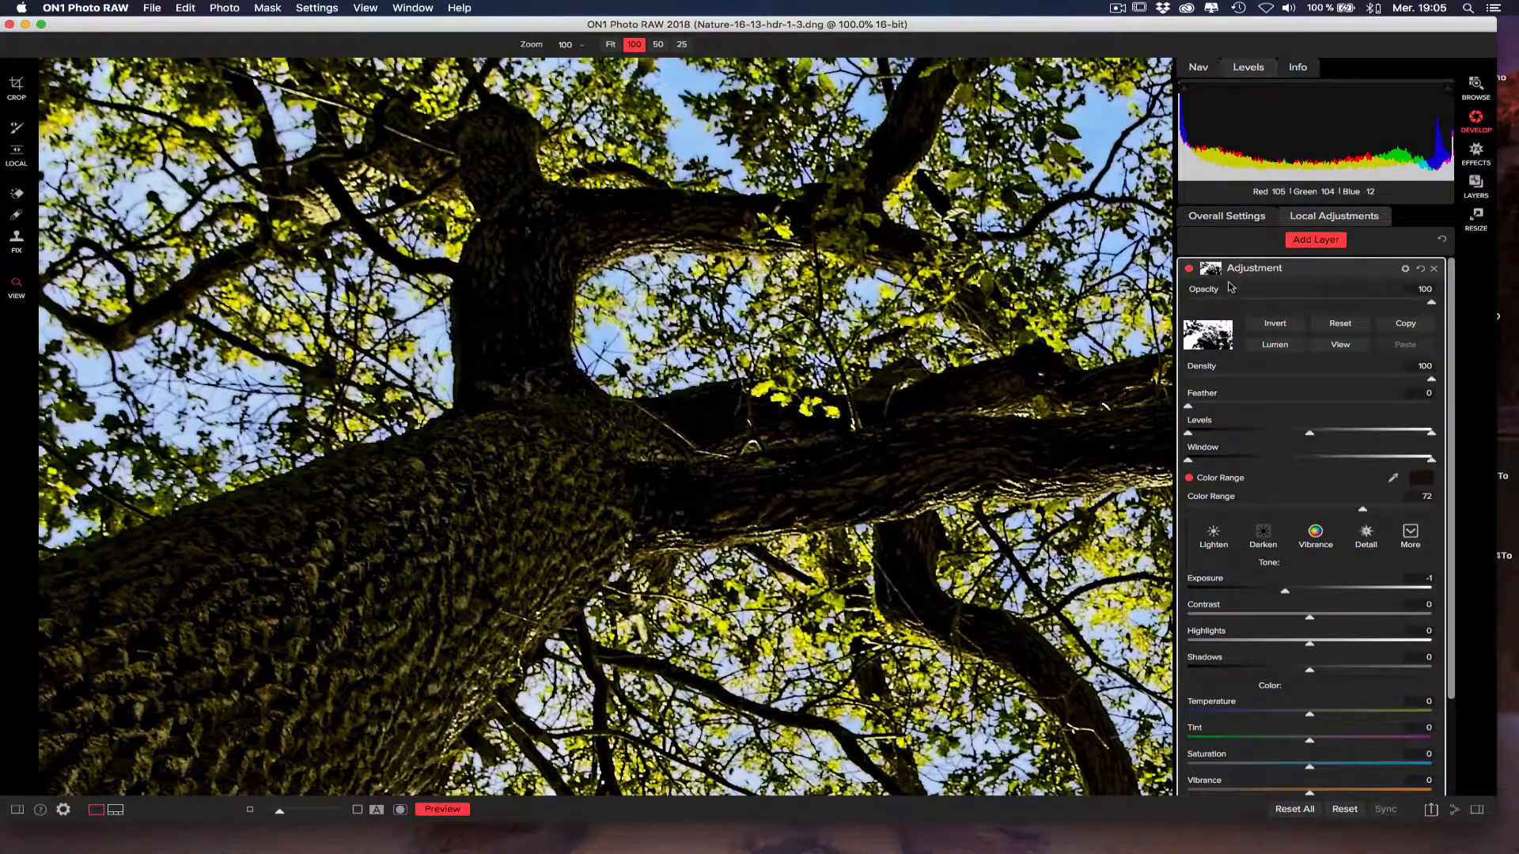
pyautogui.click(1190, 270)
pyautogui.click(1190, 270)
pyautogui.moveTo(910, 412); pyautogui.dragTo(688, 551)
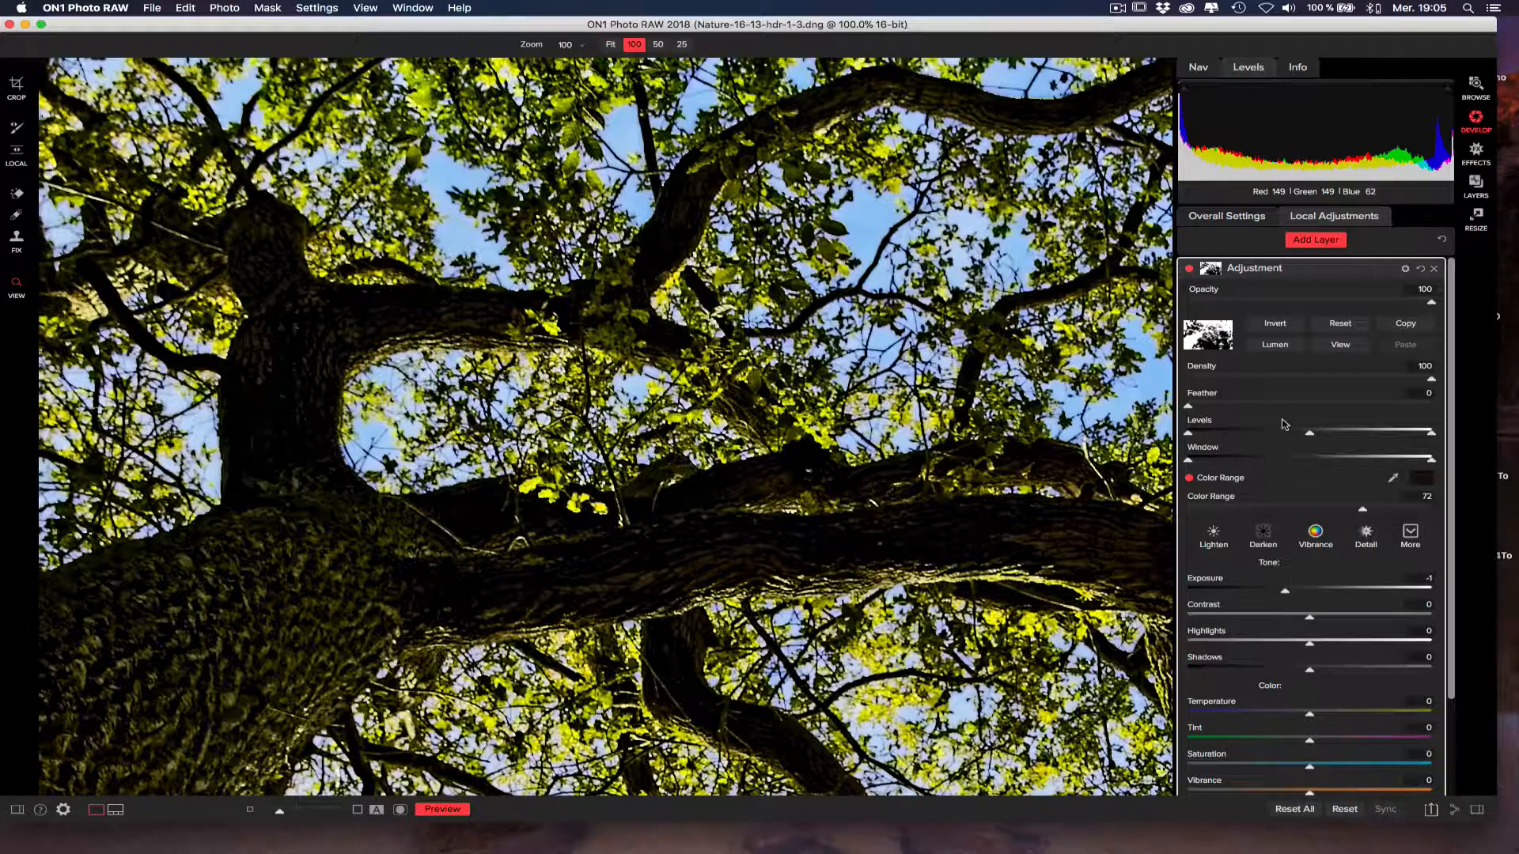
# Inspect the colour-range mask up close and in full, and compare the whole photo with the layer off and on.
pyautogui.click(1341, 346)
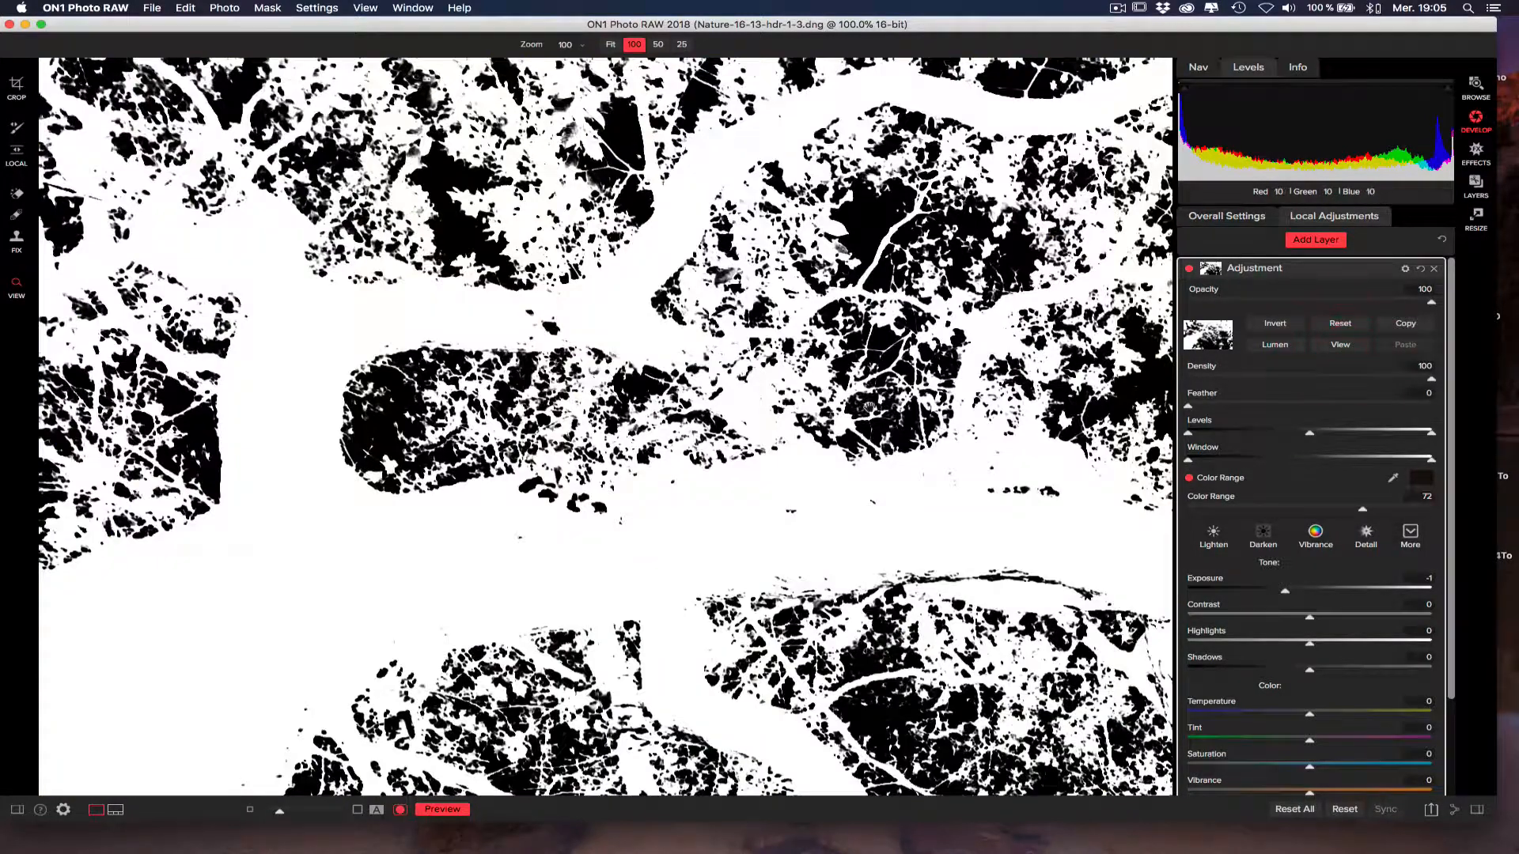
pyautogui.click(1189, 270)
pyautogui.click(1189, 270)
pyautogui.click(14, 285)
pyautogui.click(341, 326)
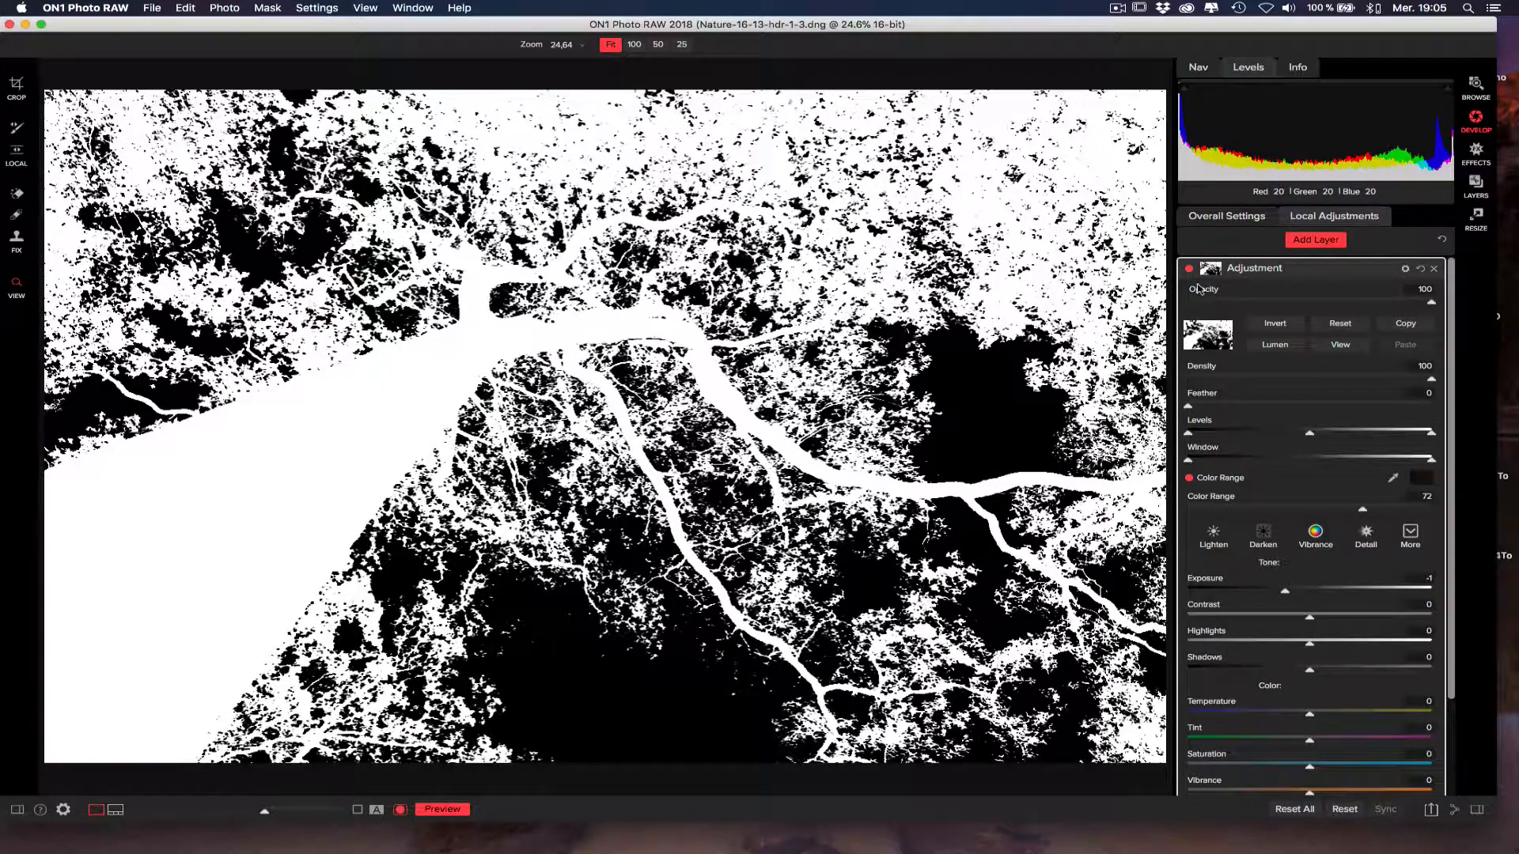
pyautogui.click(1339, 345)
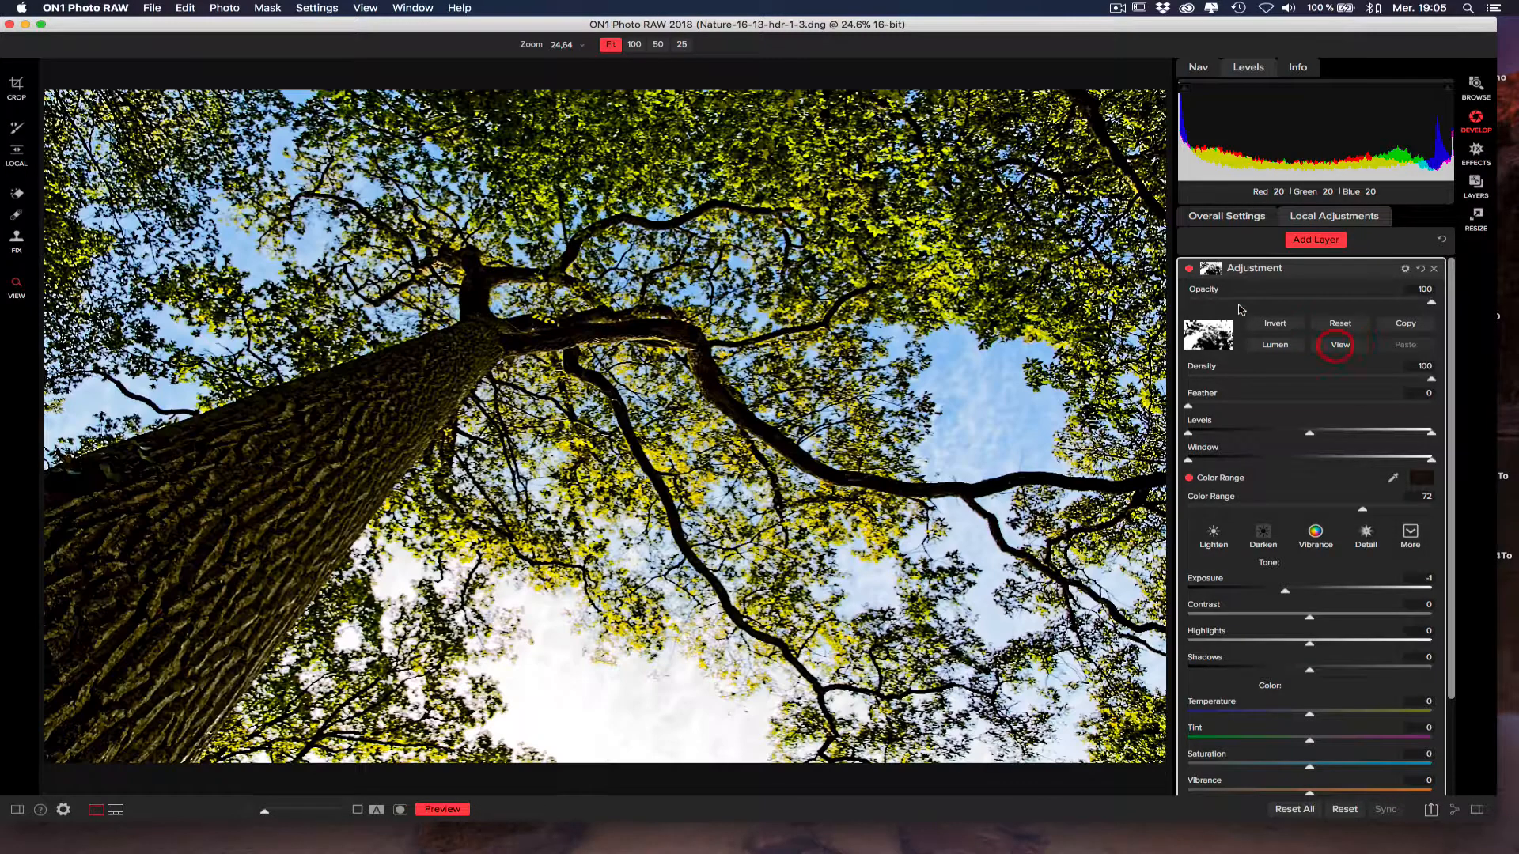
pyautogui.click(1189, 271)
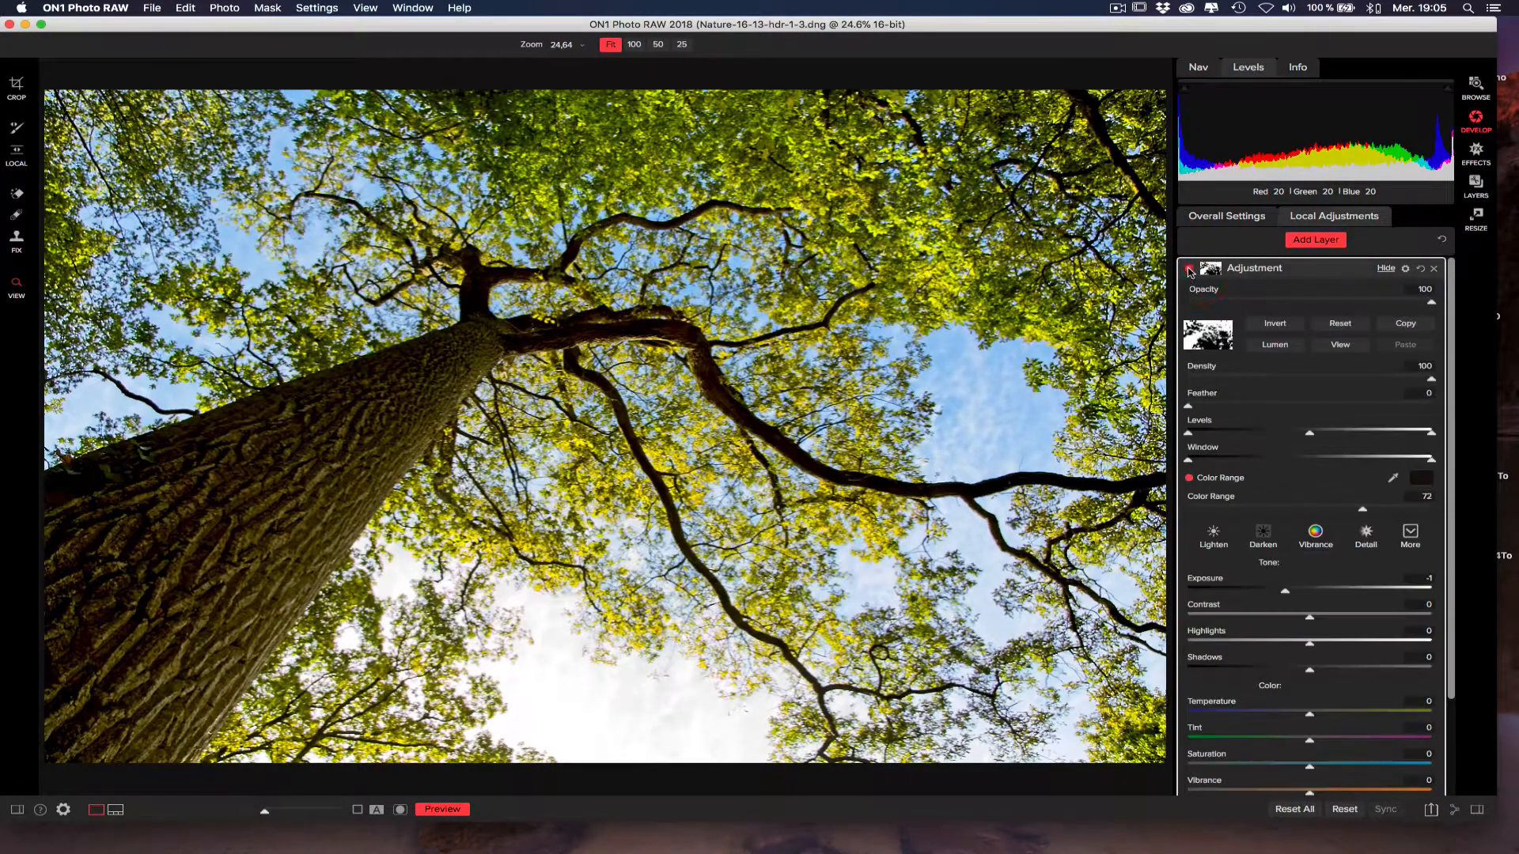
pyautogui.click(1189, 270)
pyautogui.click(1189, 270)
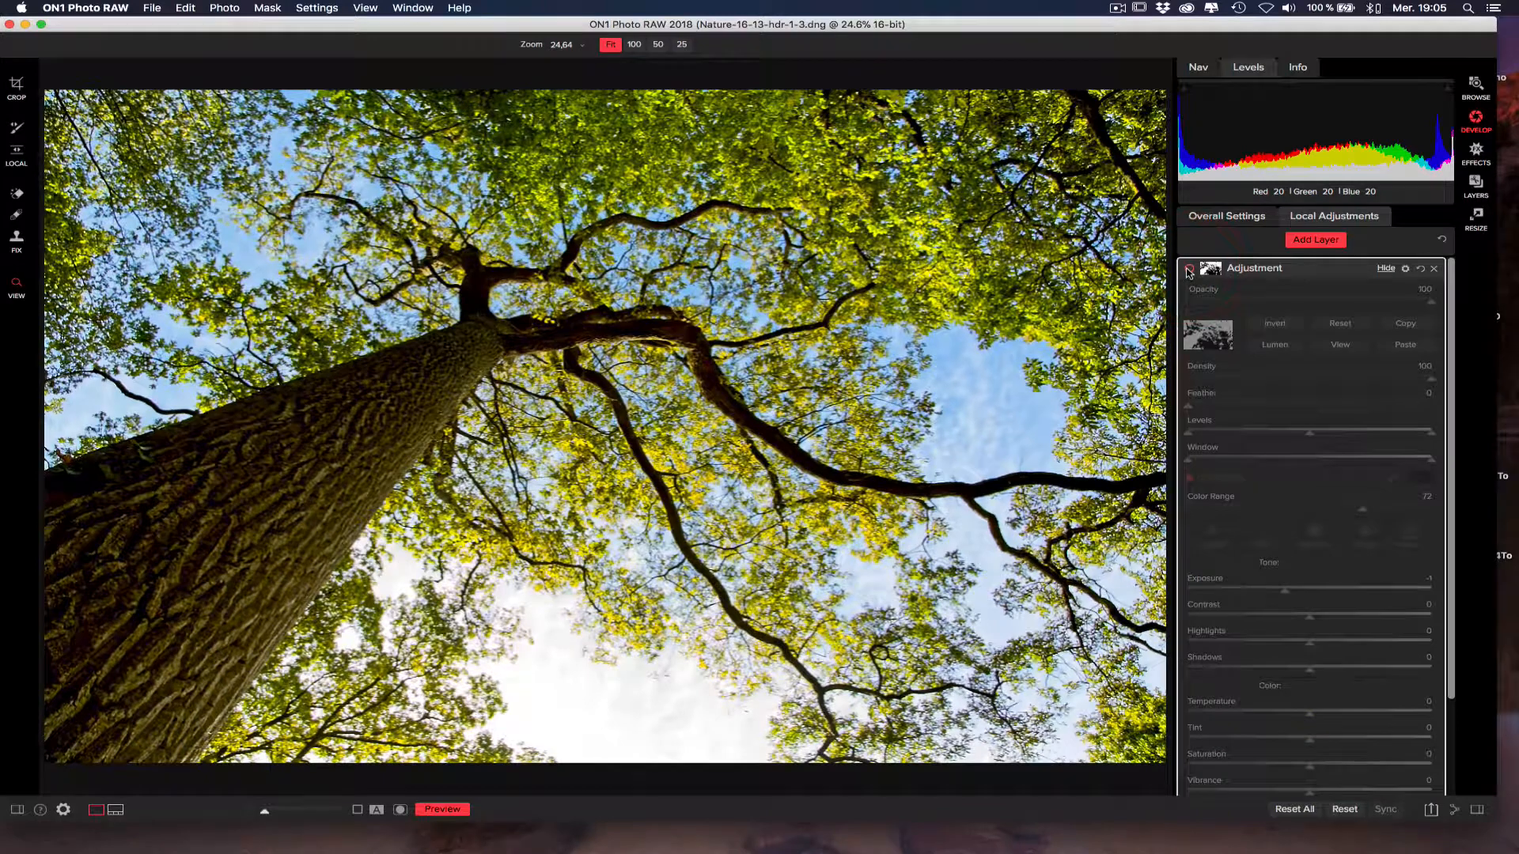
pyautogui.click(1189, 270)
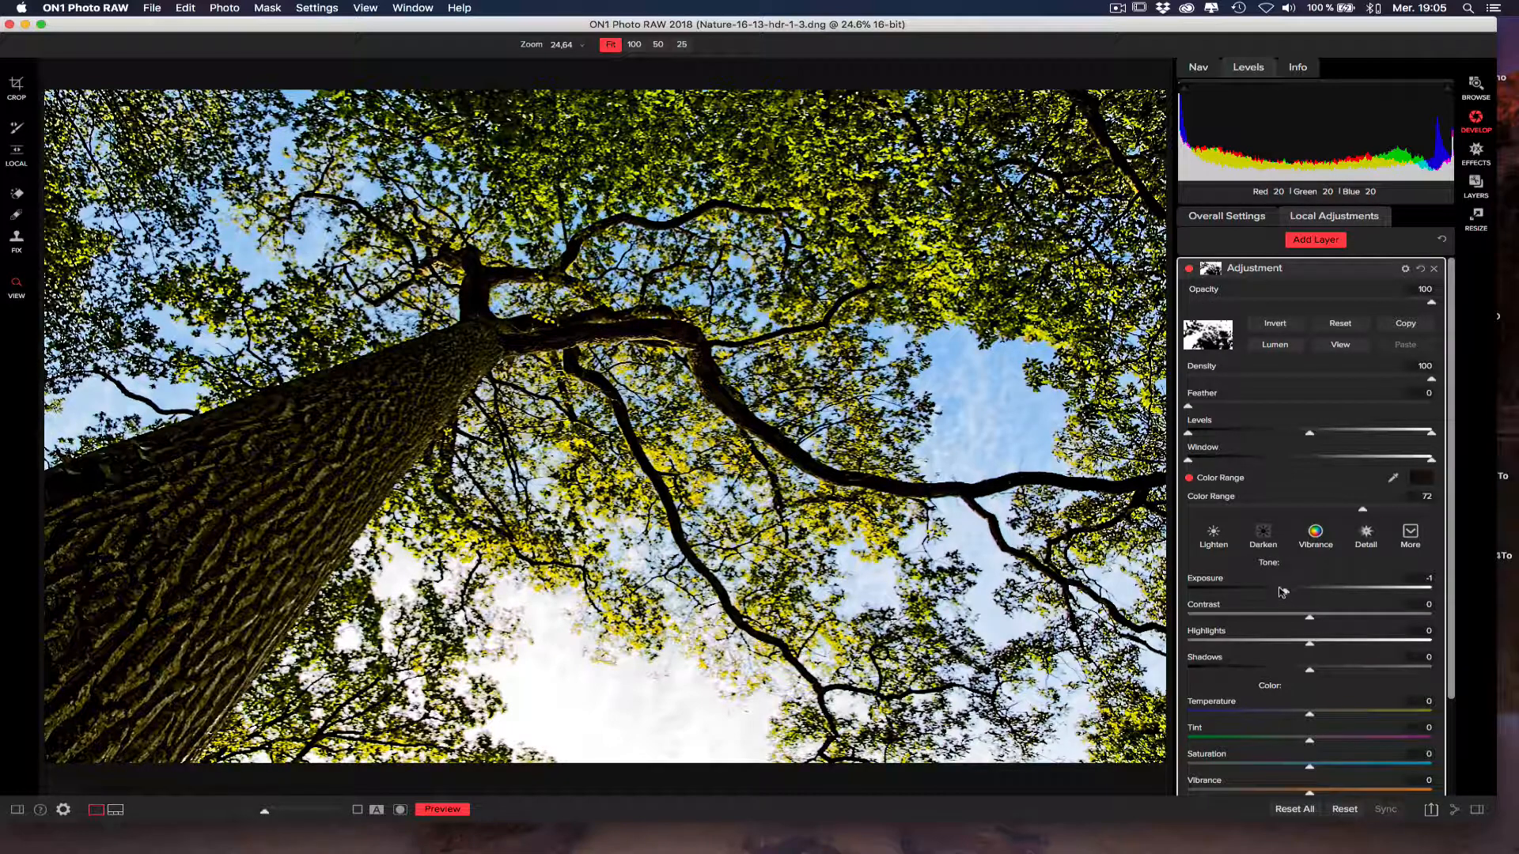
# Set the adjustment layer's Exposure to 0.05 and its Opacity to 70, and review its remaining settings.
pyautogui.moveTo(1286, 593); pyautogui.dragTo(1311, 593)
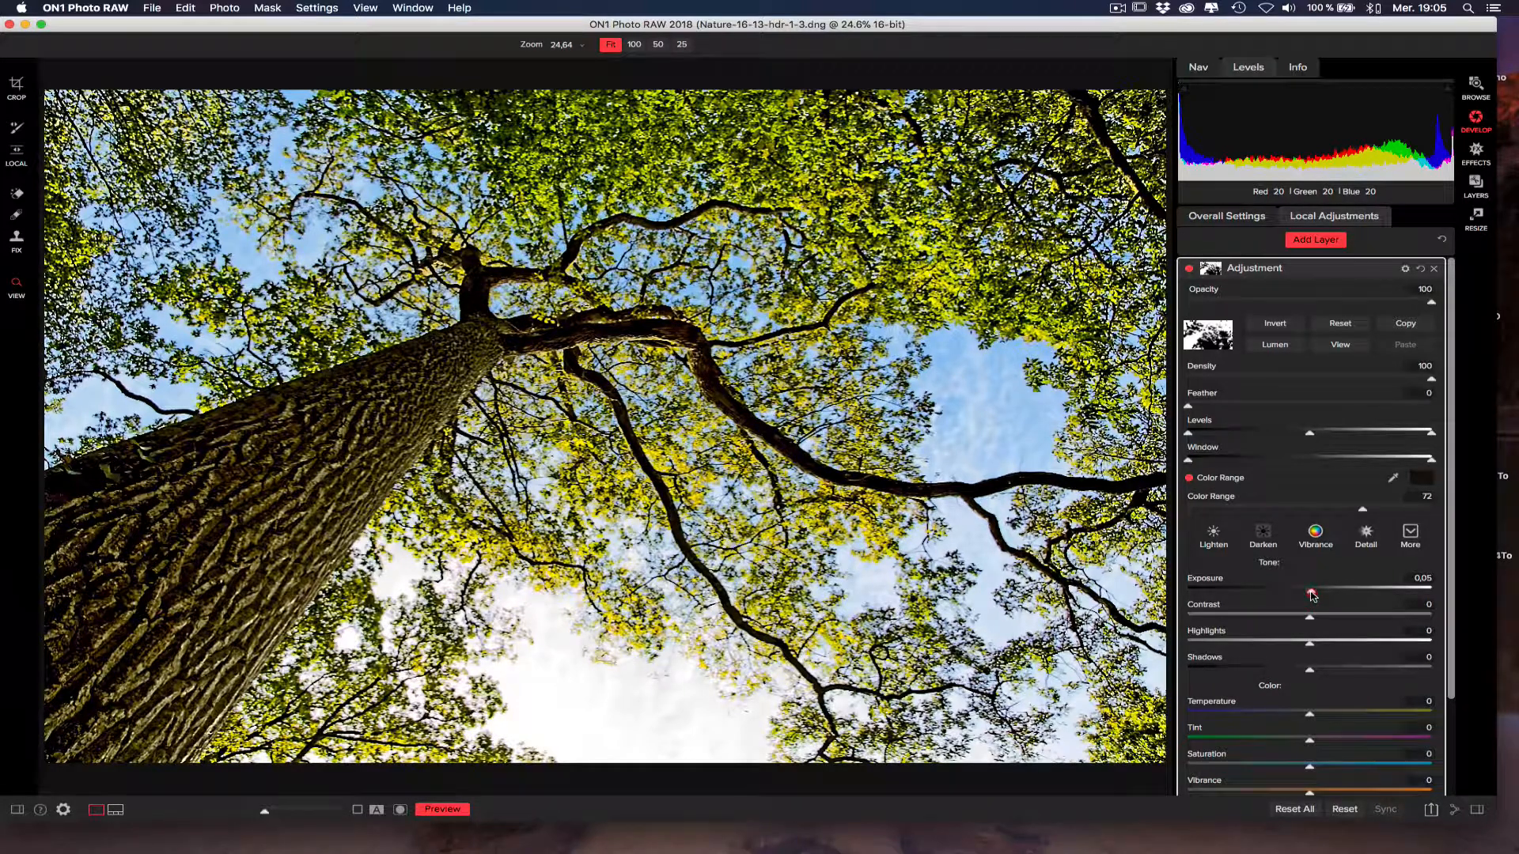
pyautogui.moveTo(1431, 304); pyautogui.dragTo(1360, 304)
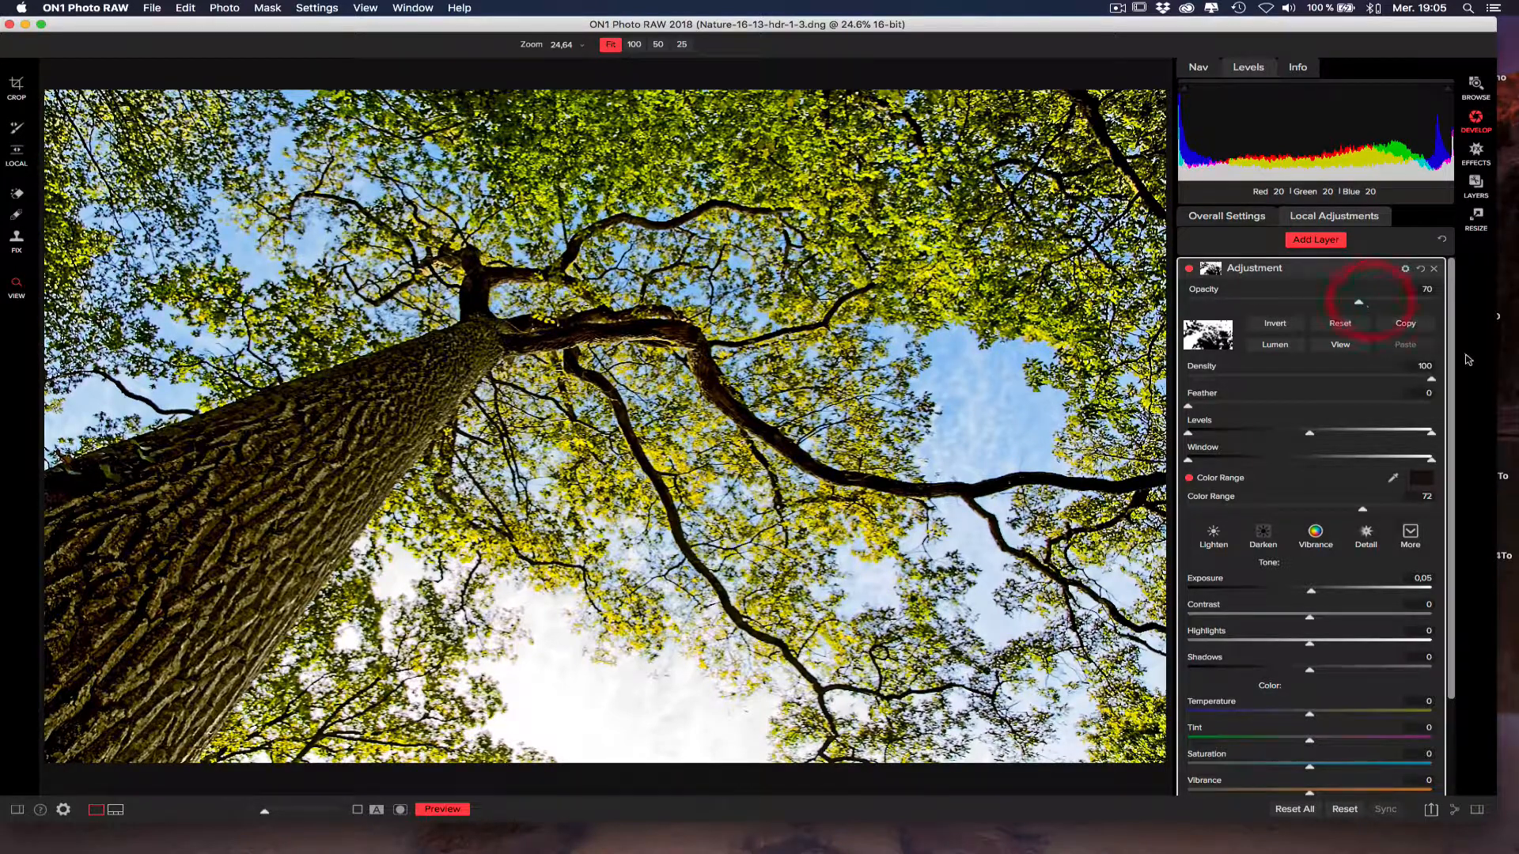
pyautogui.moveTo(1456, 360); pyautogui.dragTo(1450, 503)
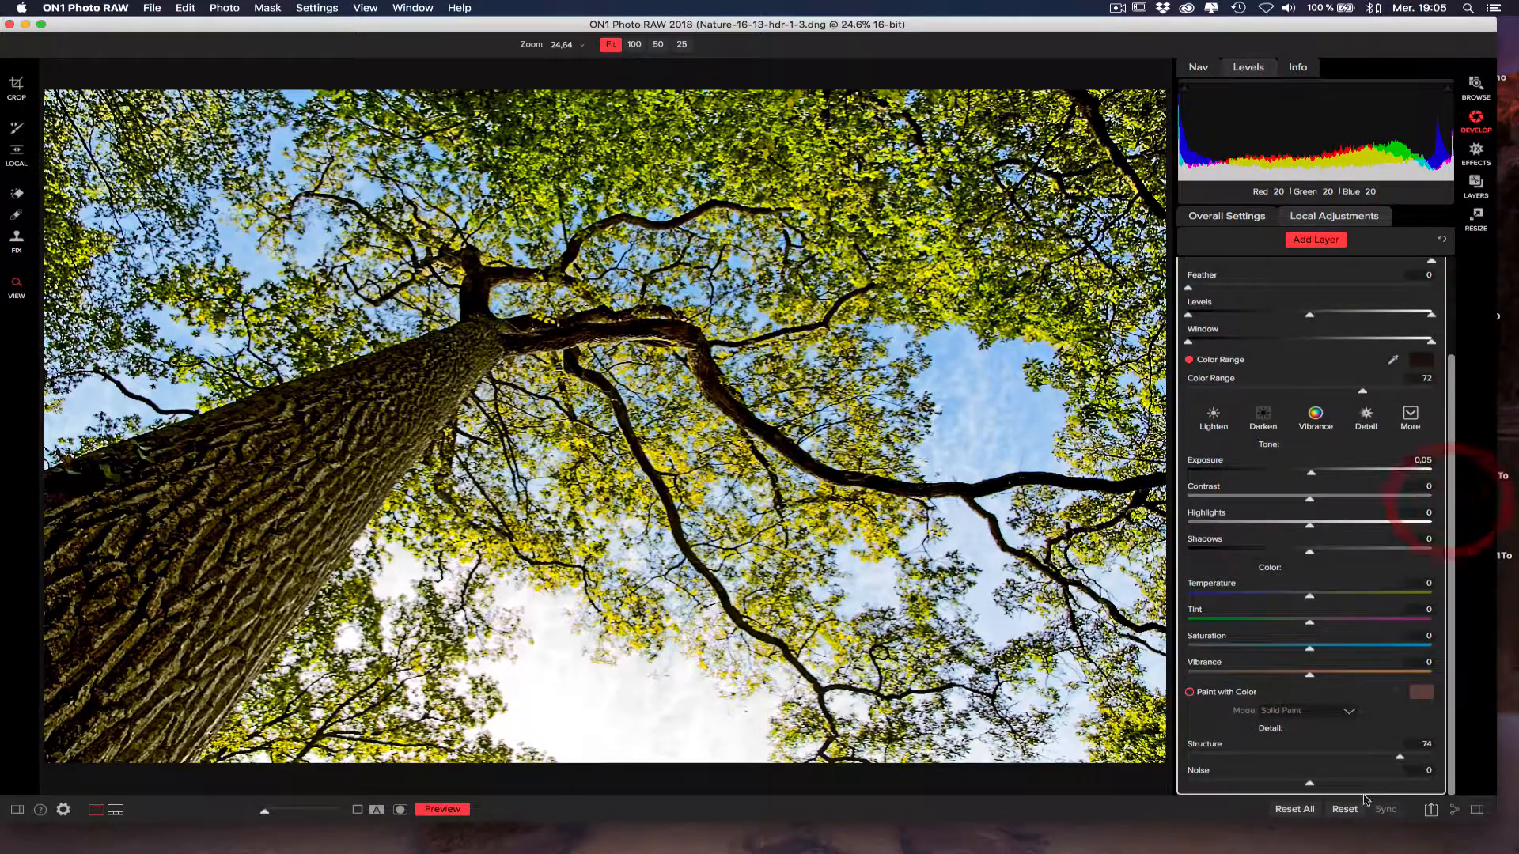
pyautogui.click(1453, 287)
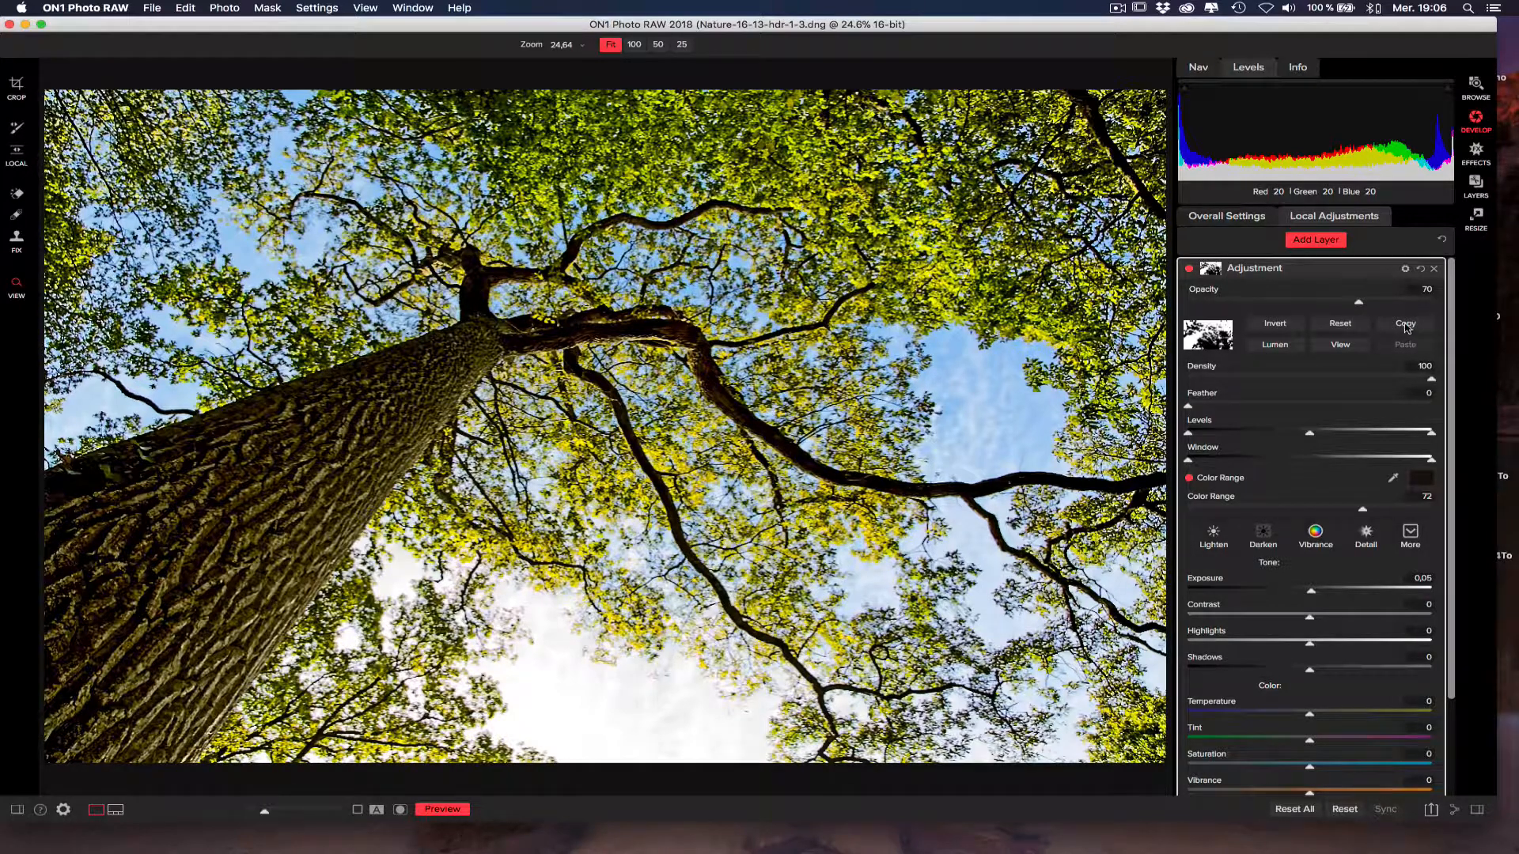
# Copy the colour-range mask and add a second adjustment layer with its own mask inverted to white.
pyautogui.click(1405, 324)
pyautogui.click(1313, 241)
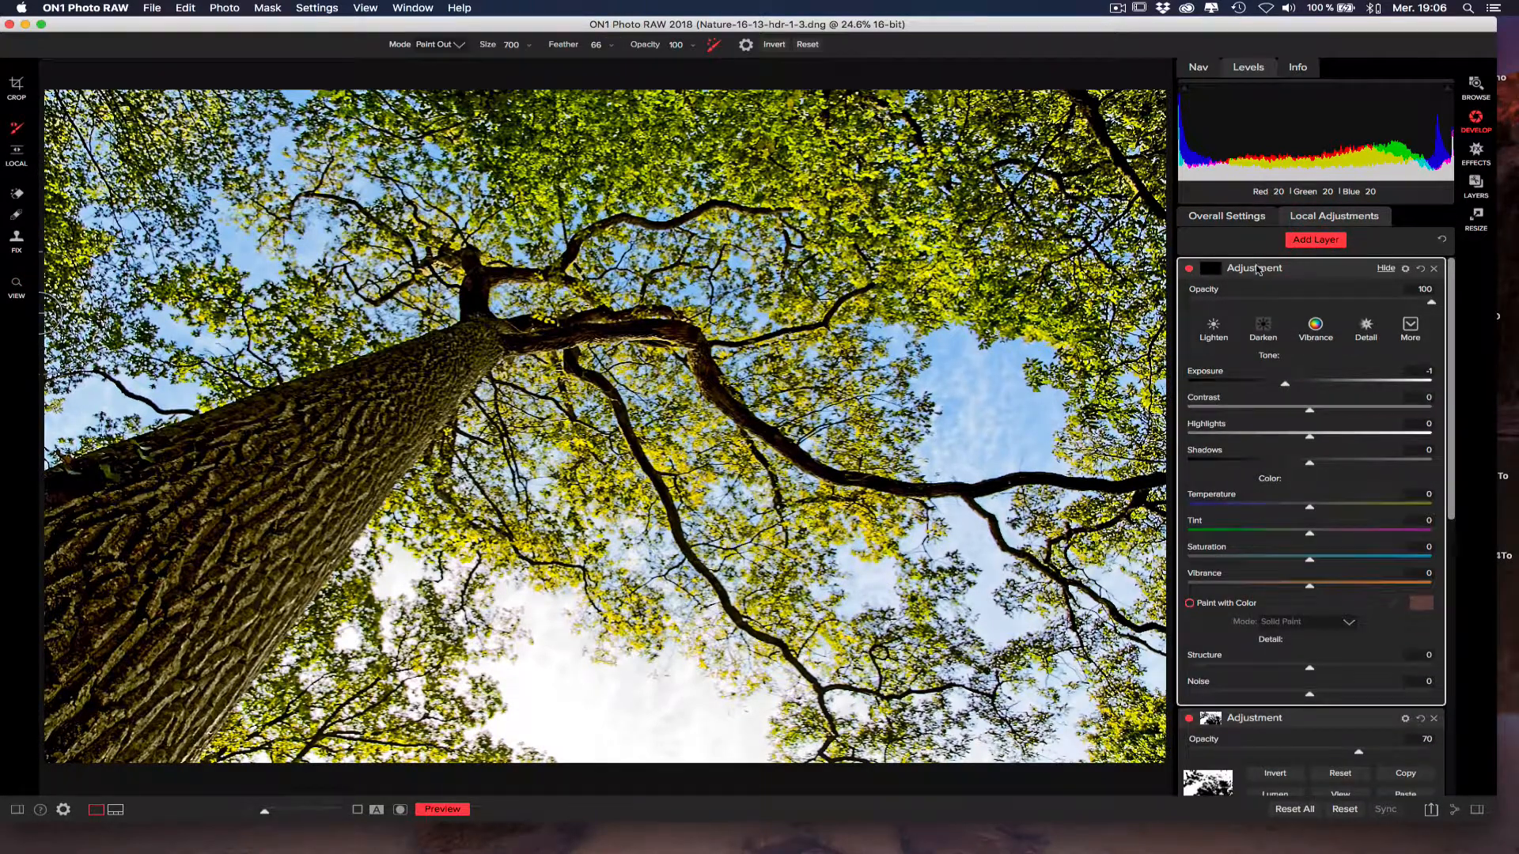
pyautogui.click(1211, 268)
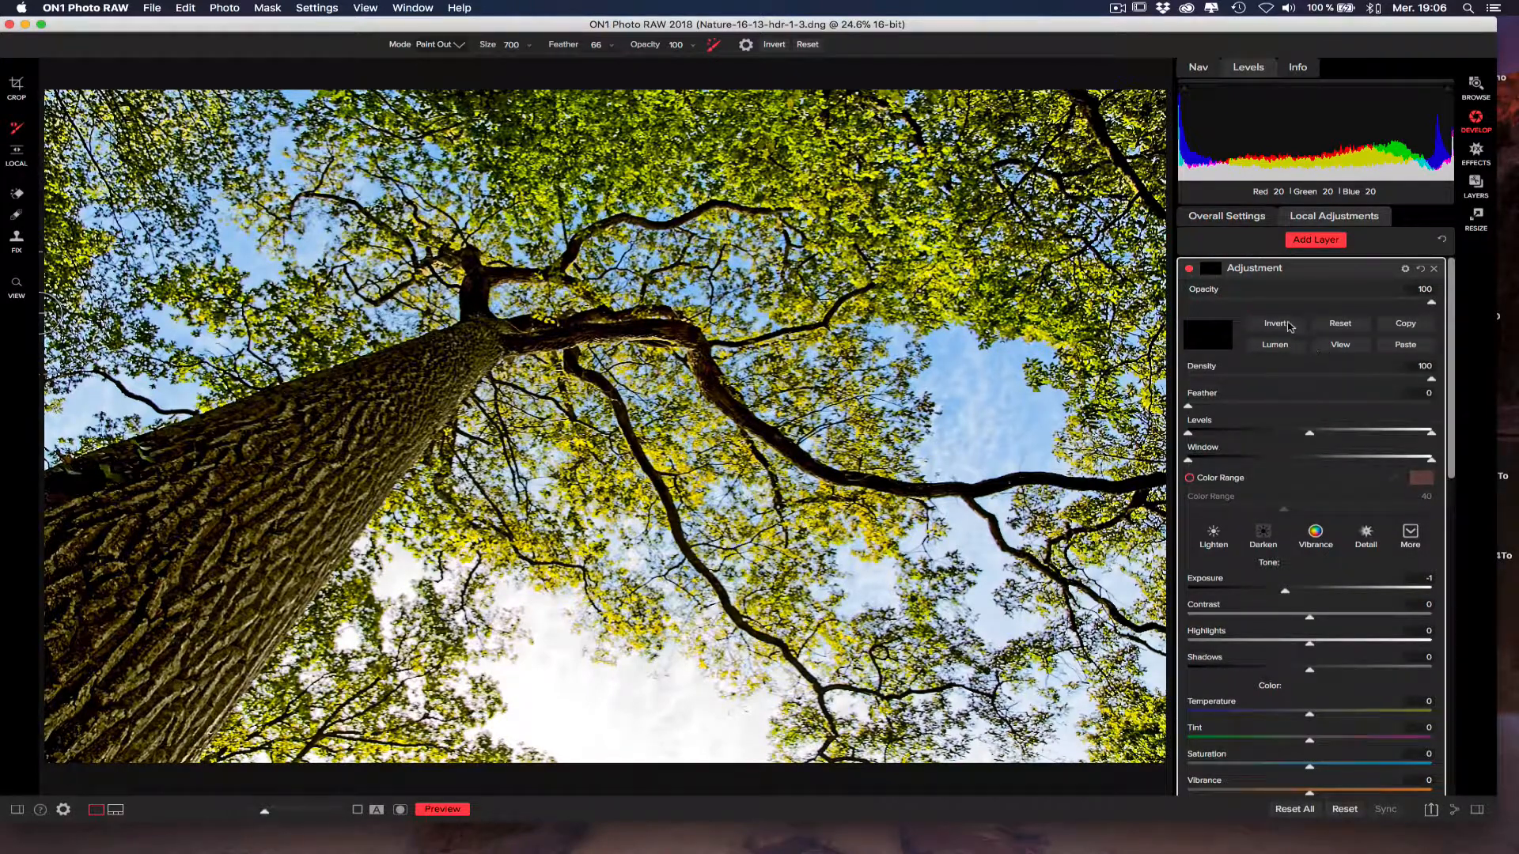
pyautogui.click(1288, 324)
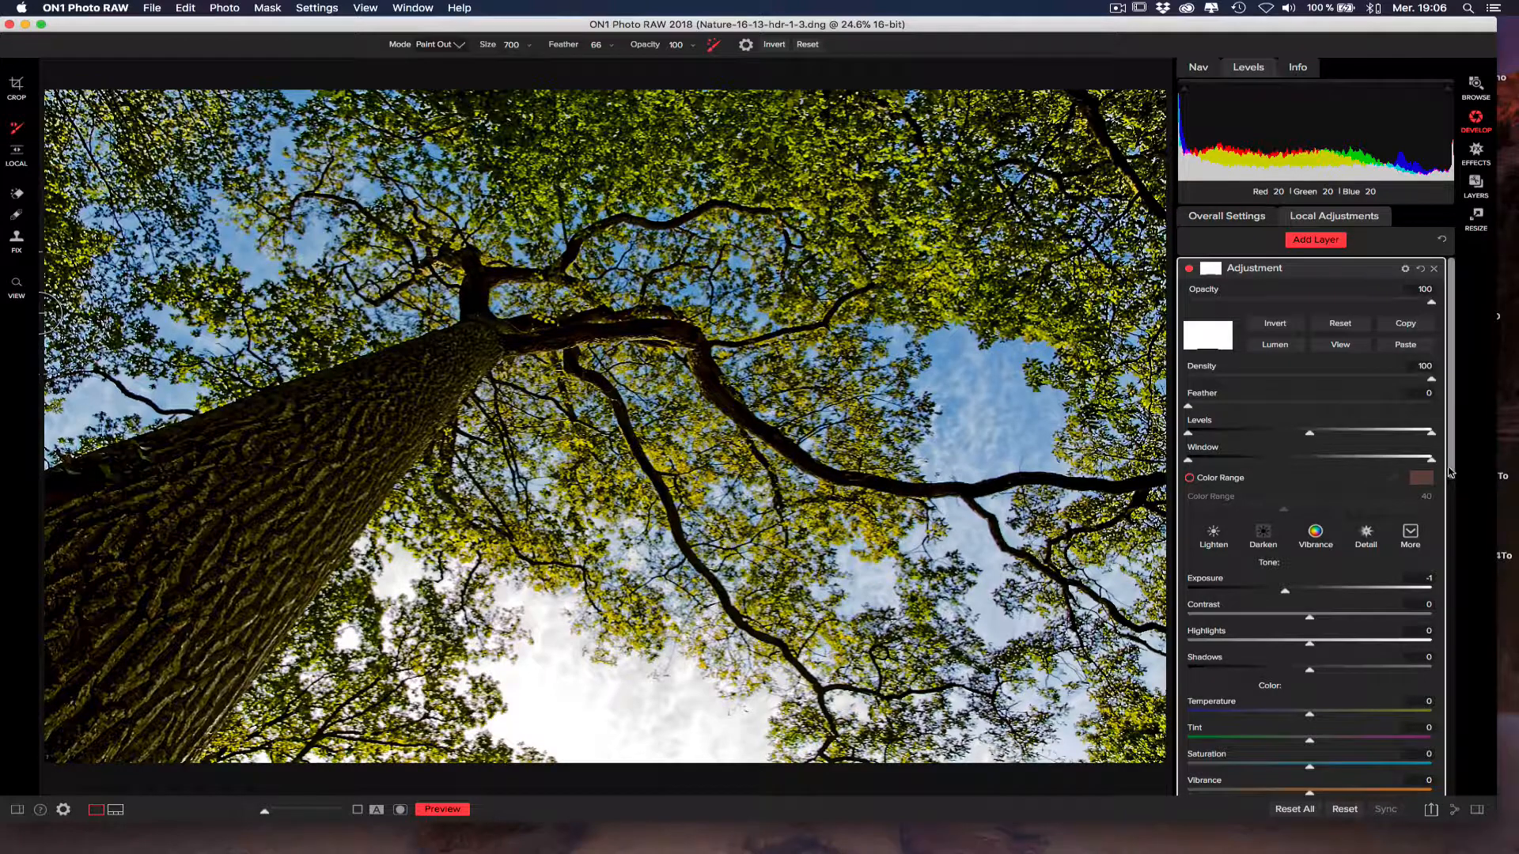
# Set the second adjustment layer's Shadows to 46, Contrast to -26 and Exposure to -0.5.
pyautogui.moveTo(1451, 472); pyautogui.dragTo(1451, 532)
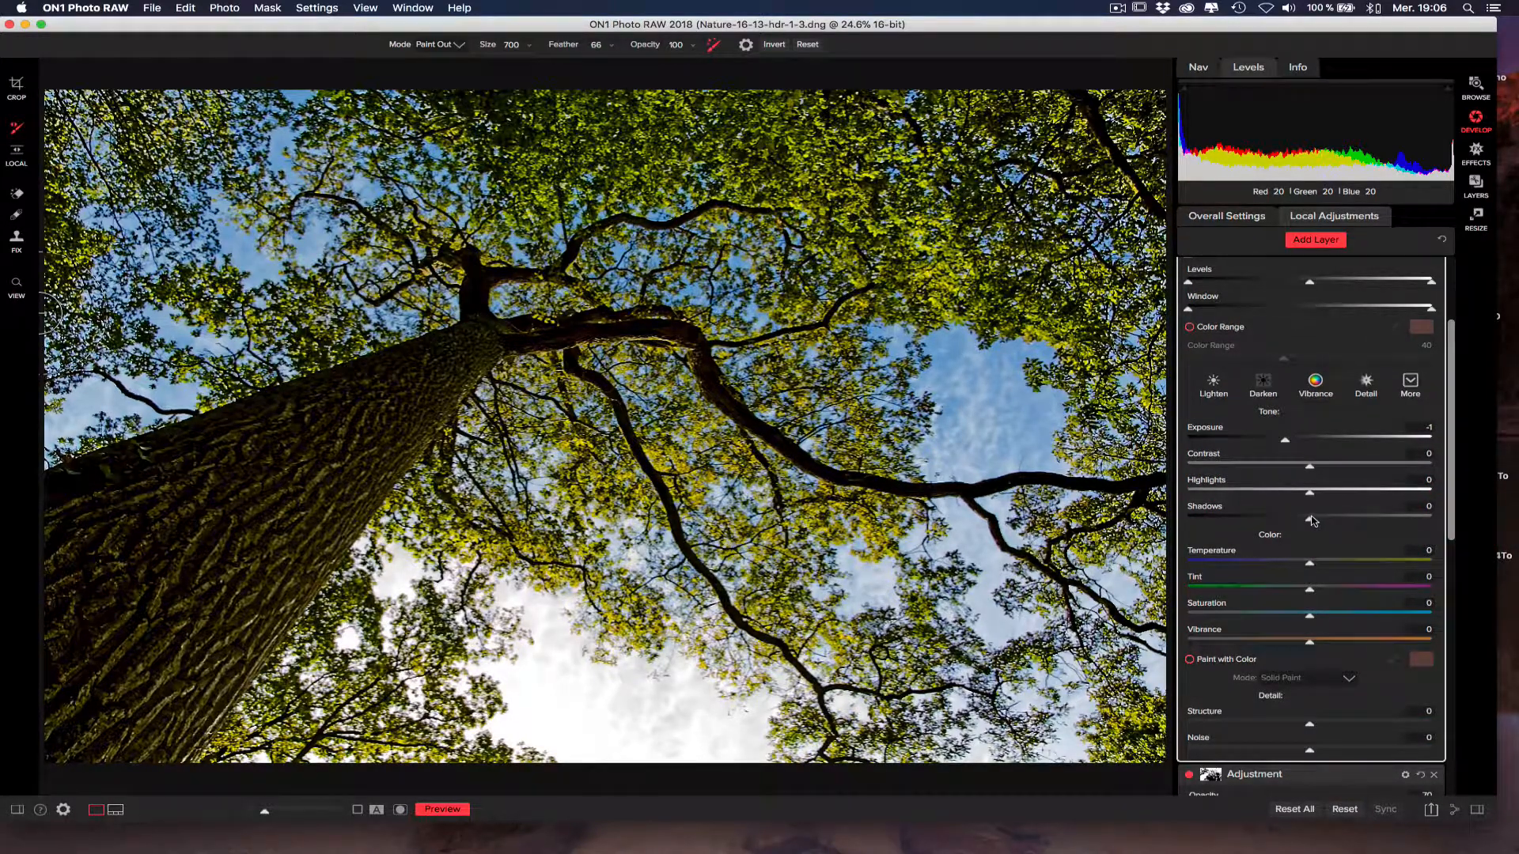
pyautogui.moveTo(1311, 520); pyautogui.dragTo(1366, 518)
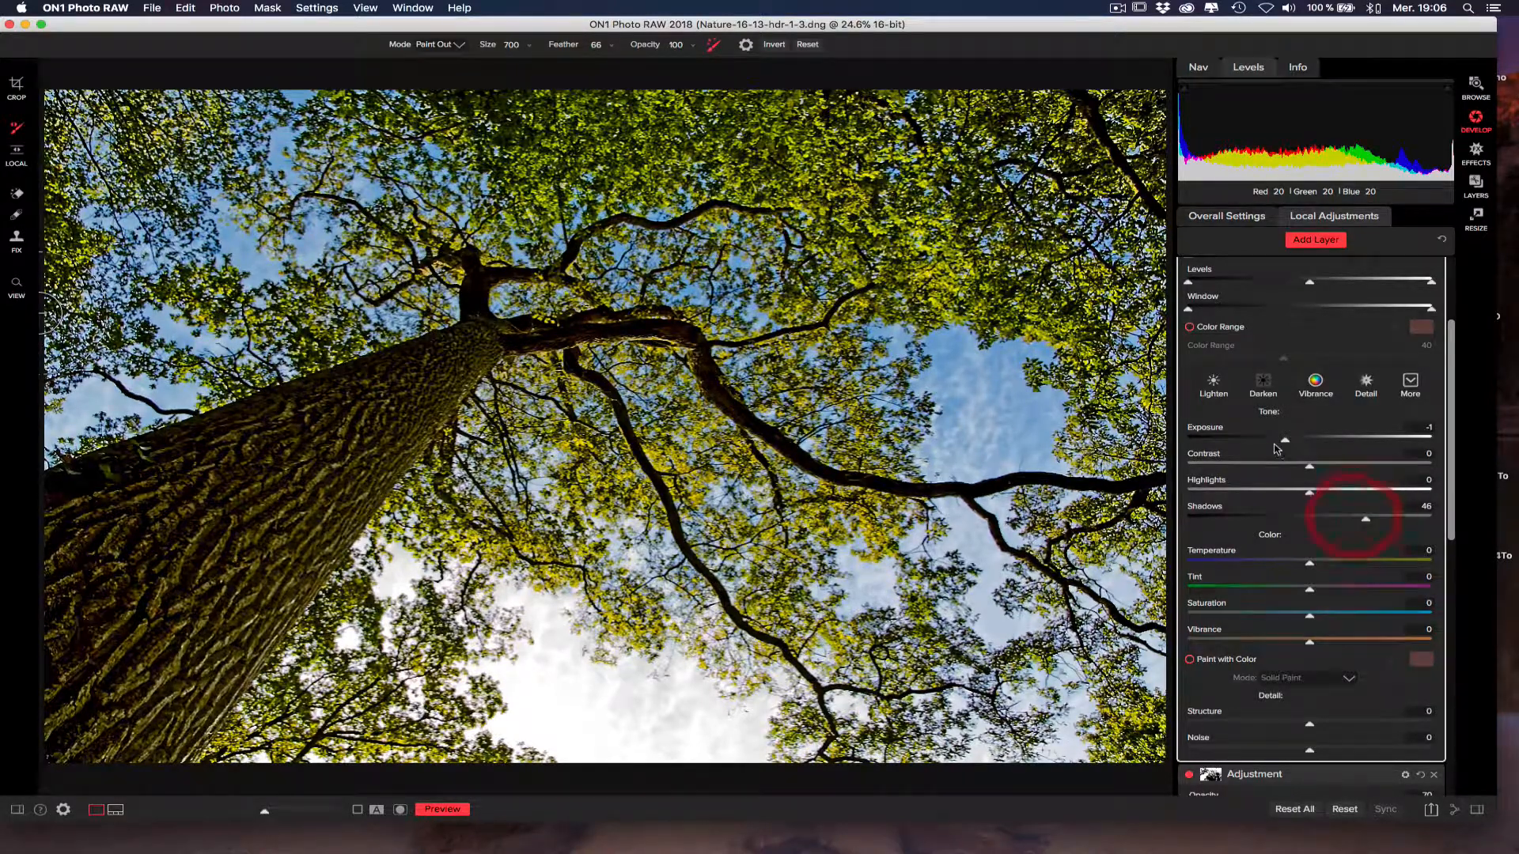
pyautogui.moveTo(1309, 471); pyautogui.dragTo(1298, 440)
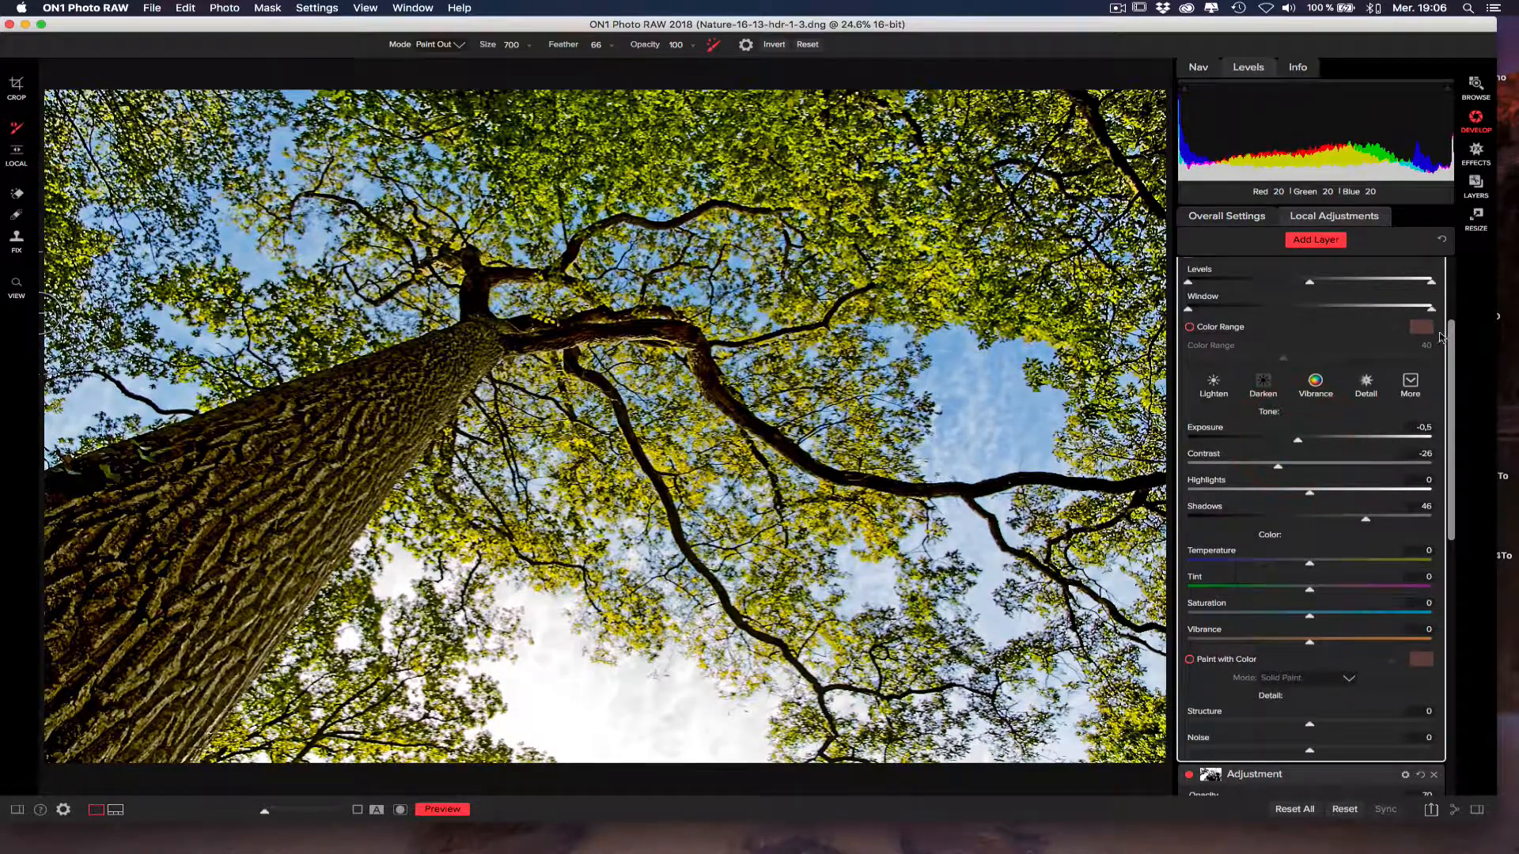
# Paste the copied colour-range mask onto the second adjustment layer and compare the photo with that layer off and on.
pyautogui.scroll(5, 1252, 306)
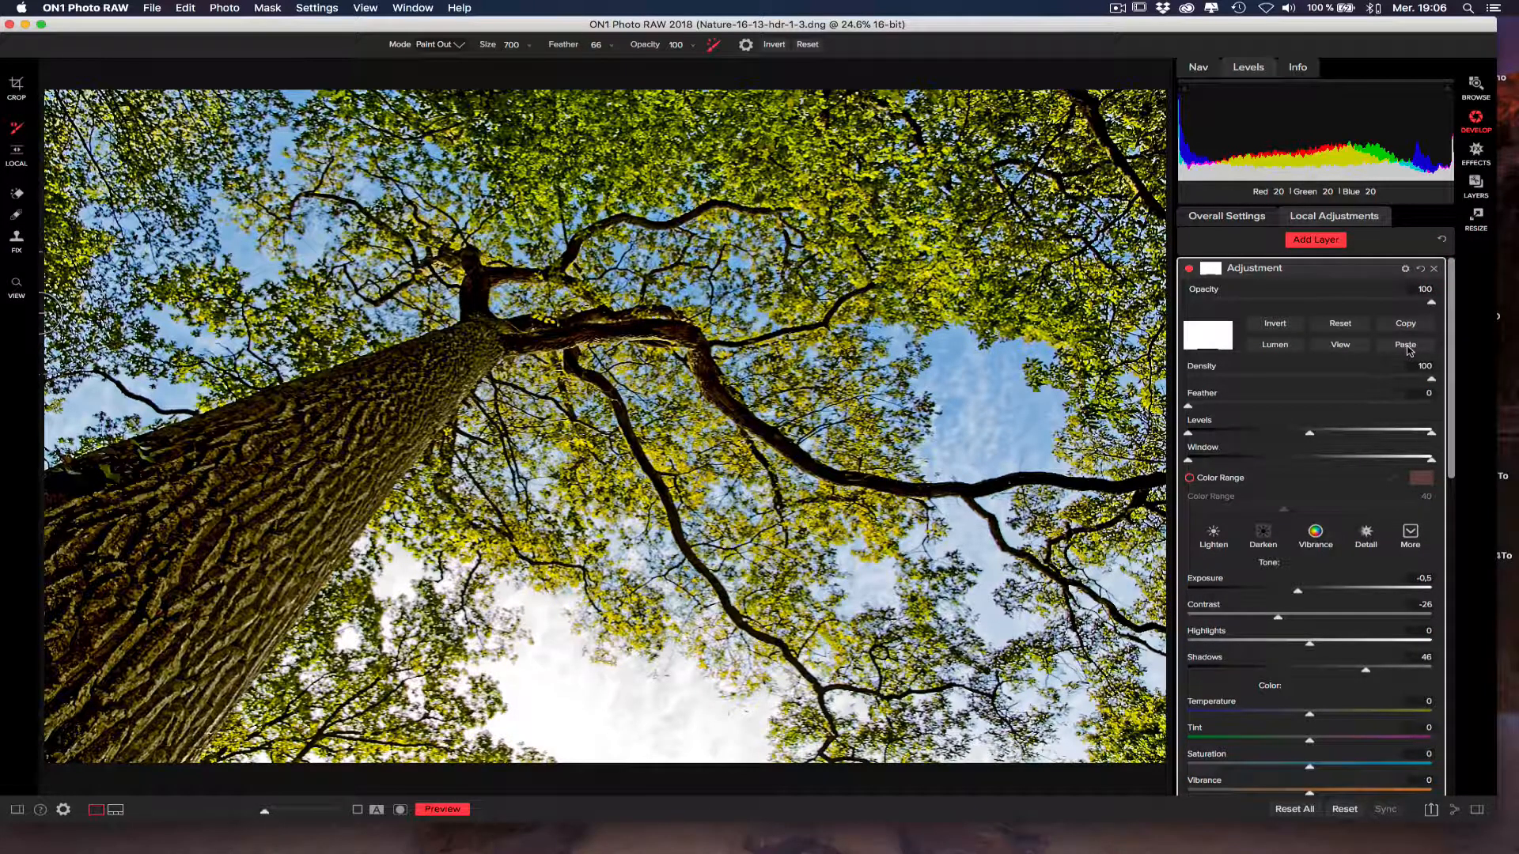
pyautogui.click(1408, 350)
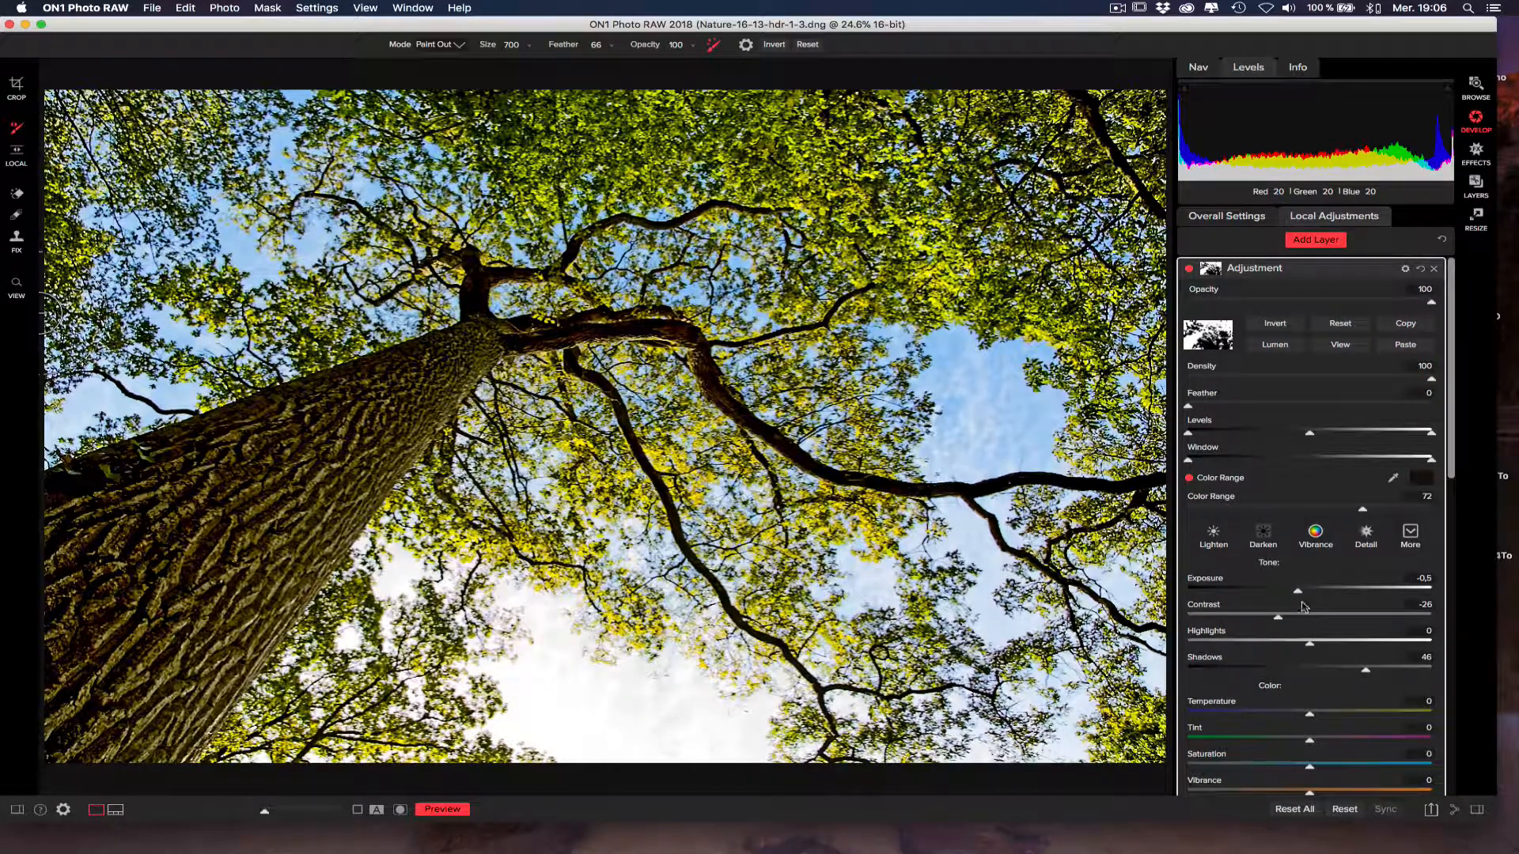
pyautogui.click(1190, 269)
pyautogui.click(1191, 270)
pyautogui.click(1191, 269)
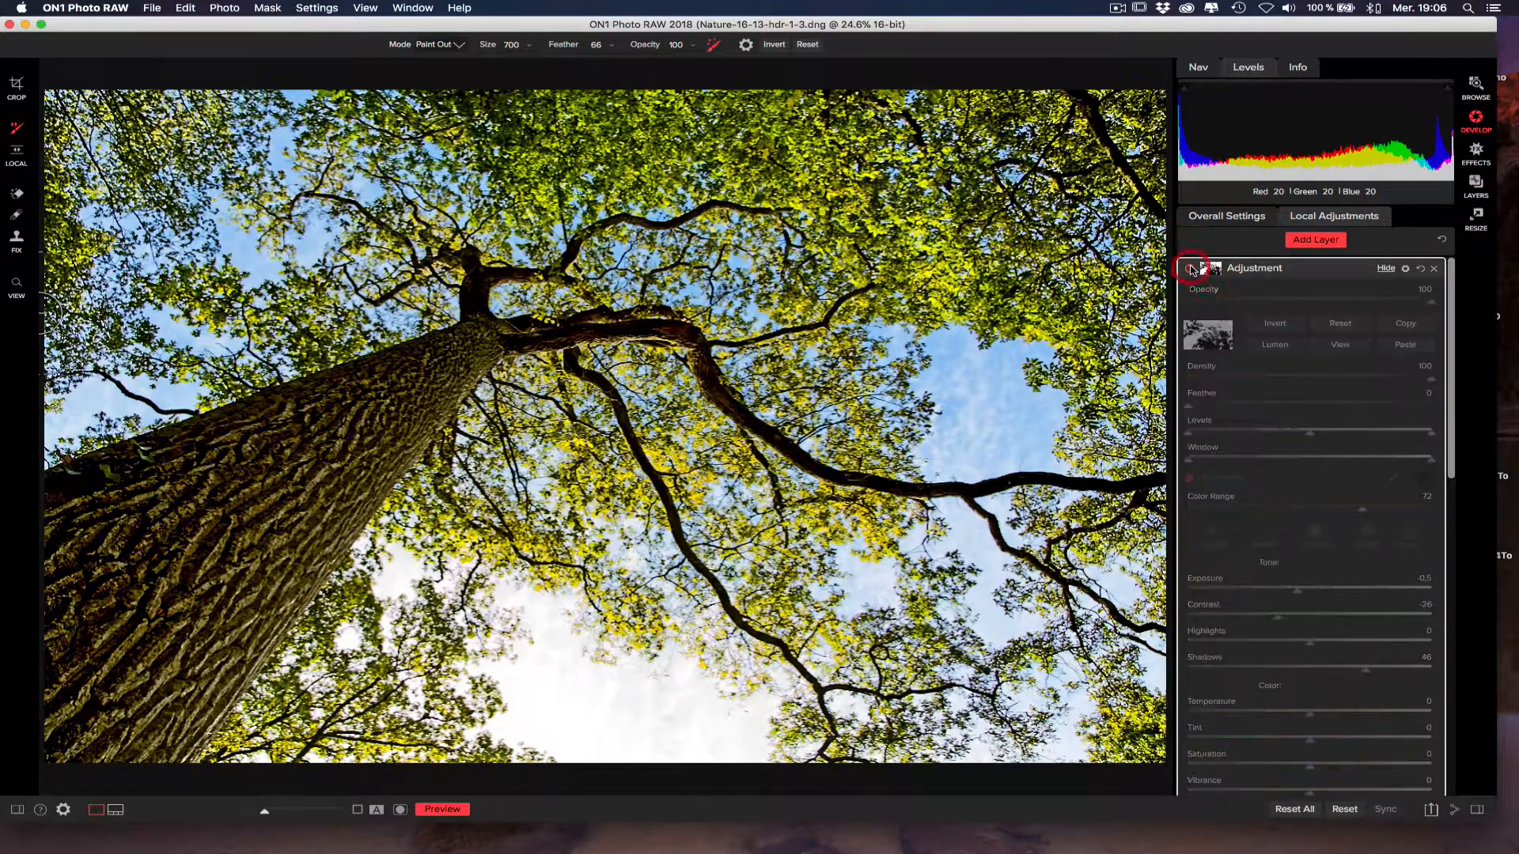
pyautogui.click(1191, 269)
pyautogui.click(1190, 269)
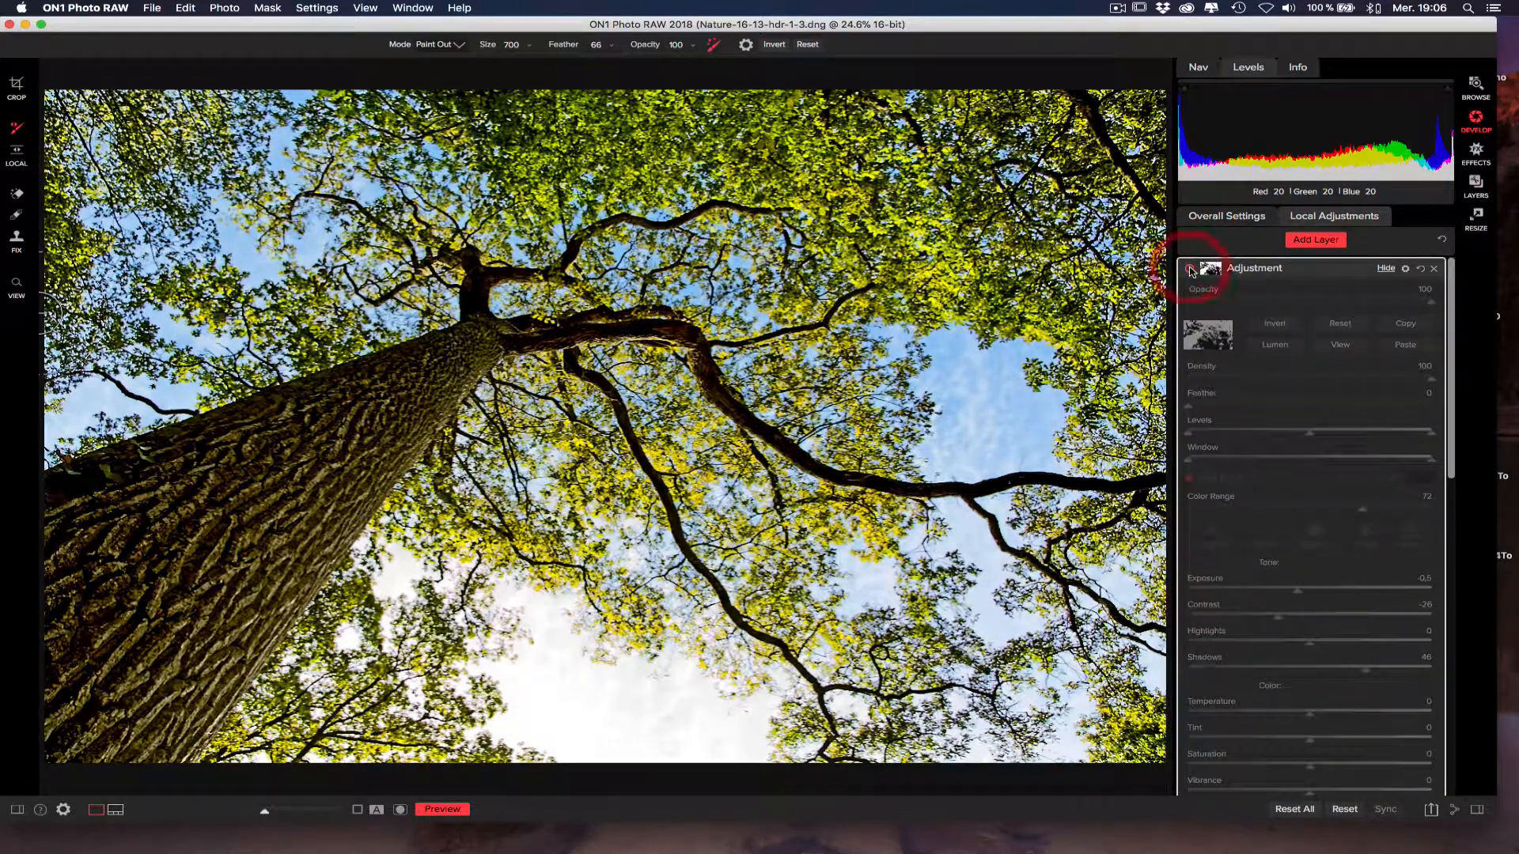
pyautogui.click(1191, 270)
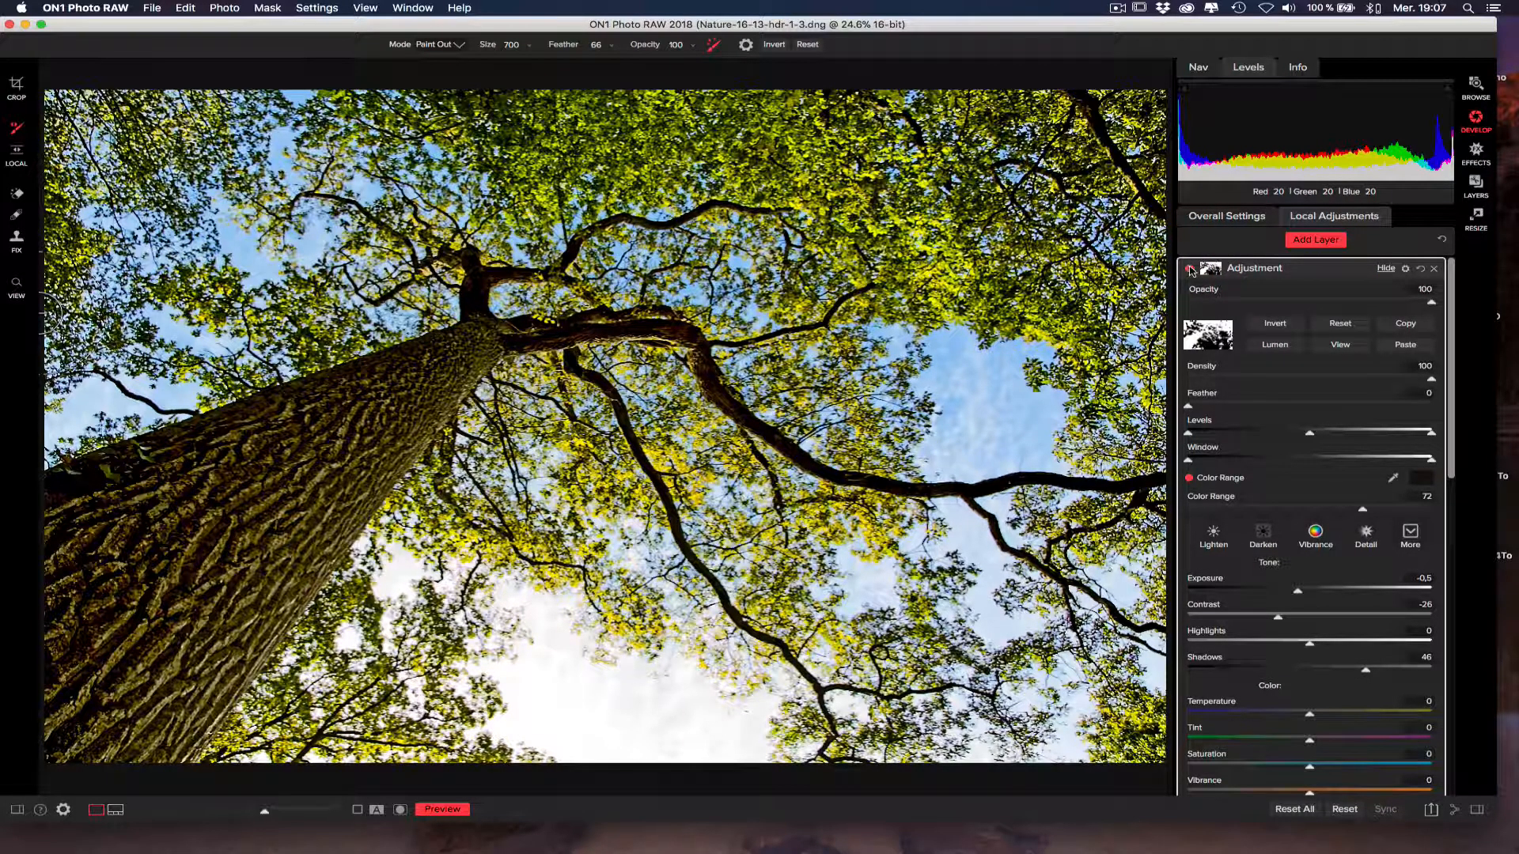
pyautogui.click(1189, 269)
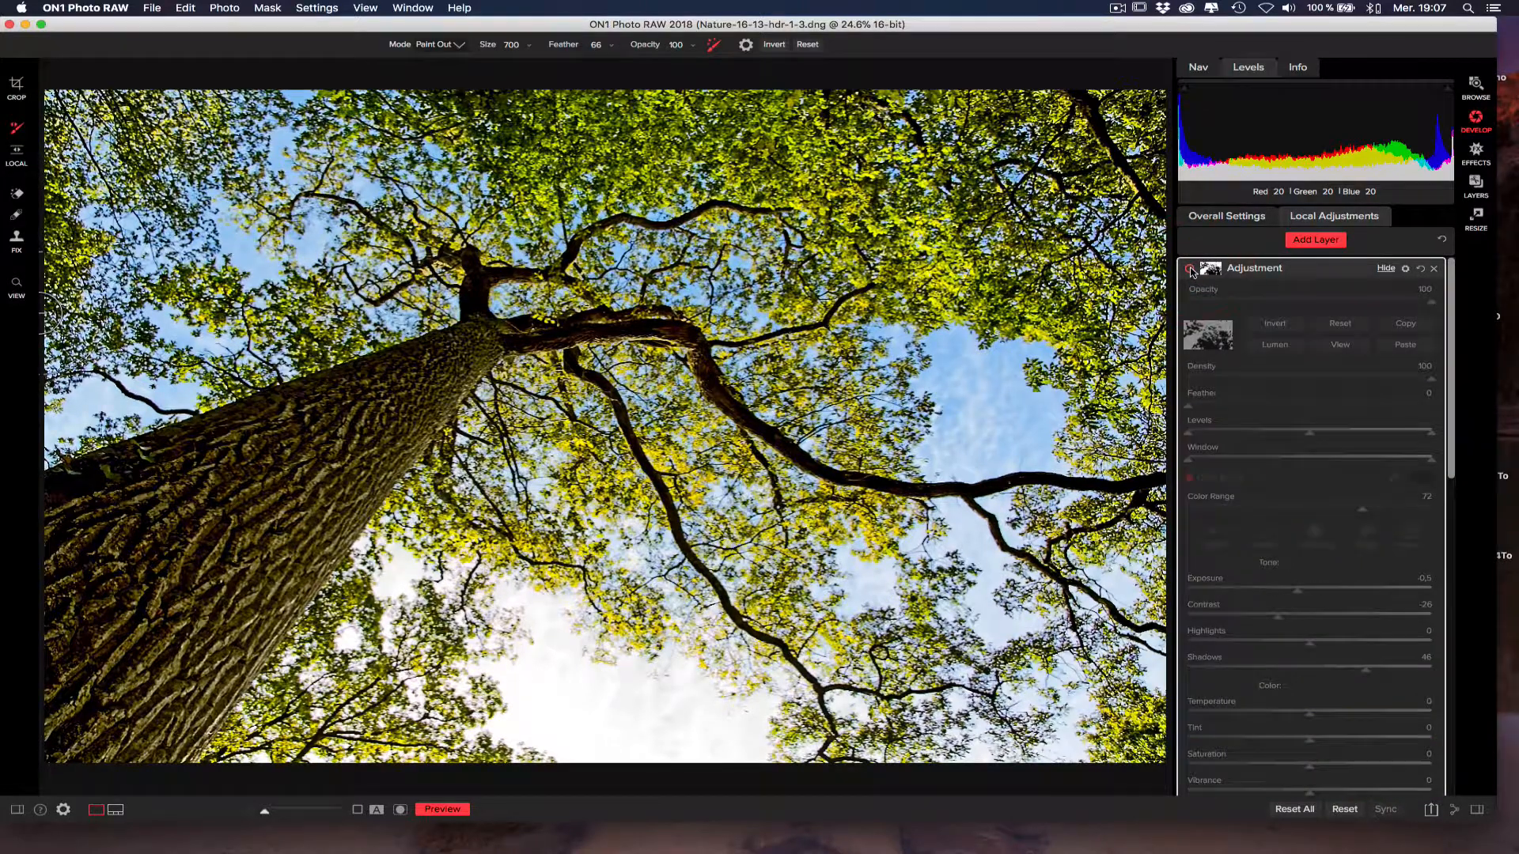
pyautogui.click(1190, 269)
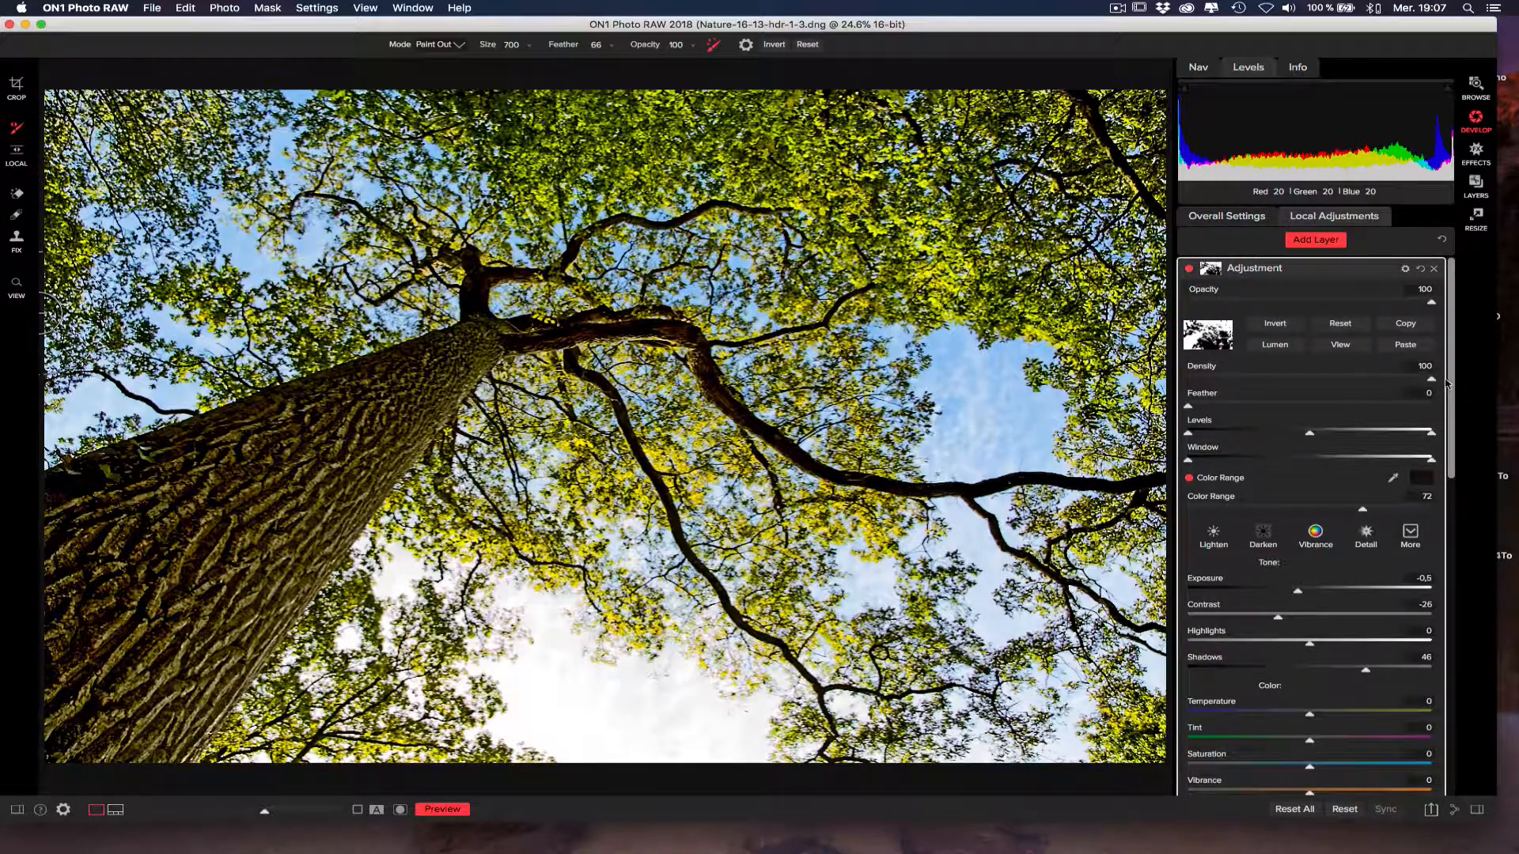
# Display the layer's colour-range mask in black and white and try out its Density, Feather, Levels midpoint and Color Range settings.
pyautogui.moveTo(1448, 382); pyautogui.dragTo(1439, 287)
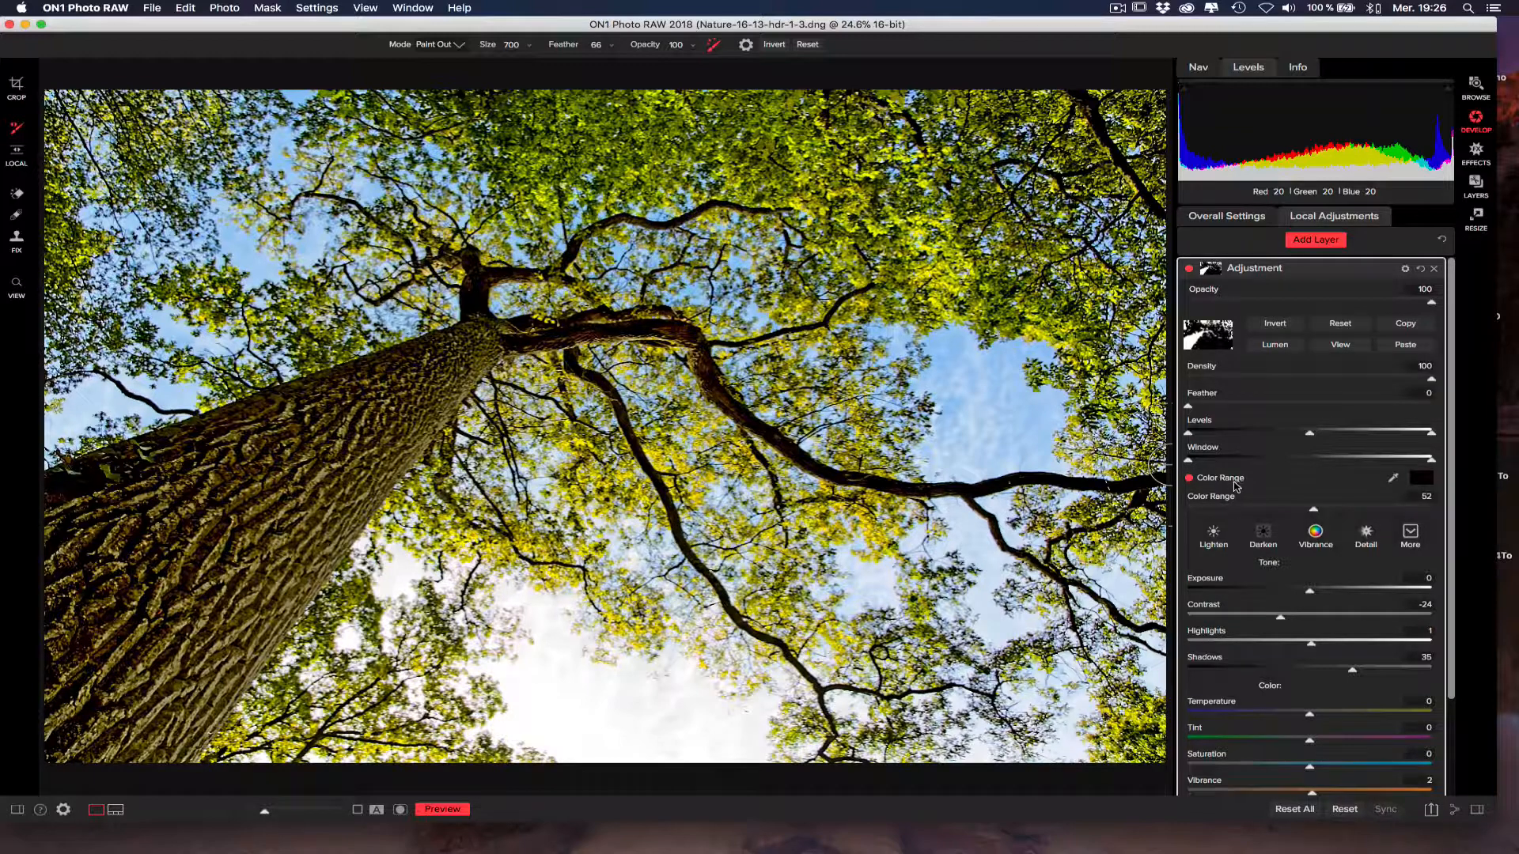
pyautogui.click(1396, 482)
pyautogui.click(1394, 480)
pyautogui.click(1340, 347)
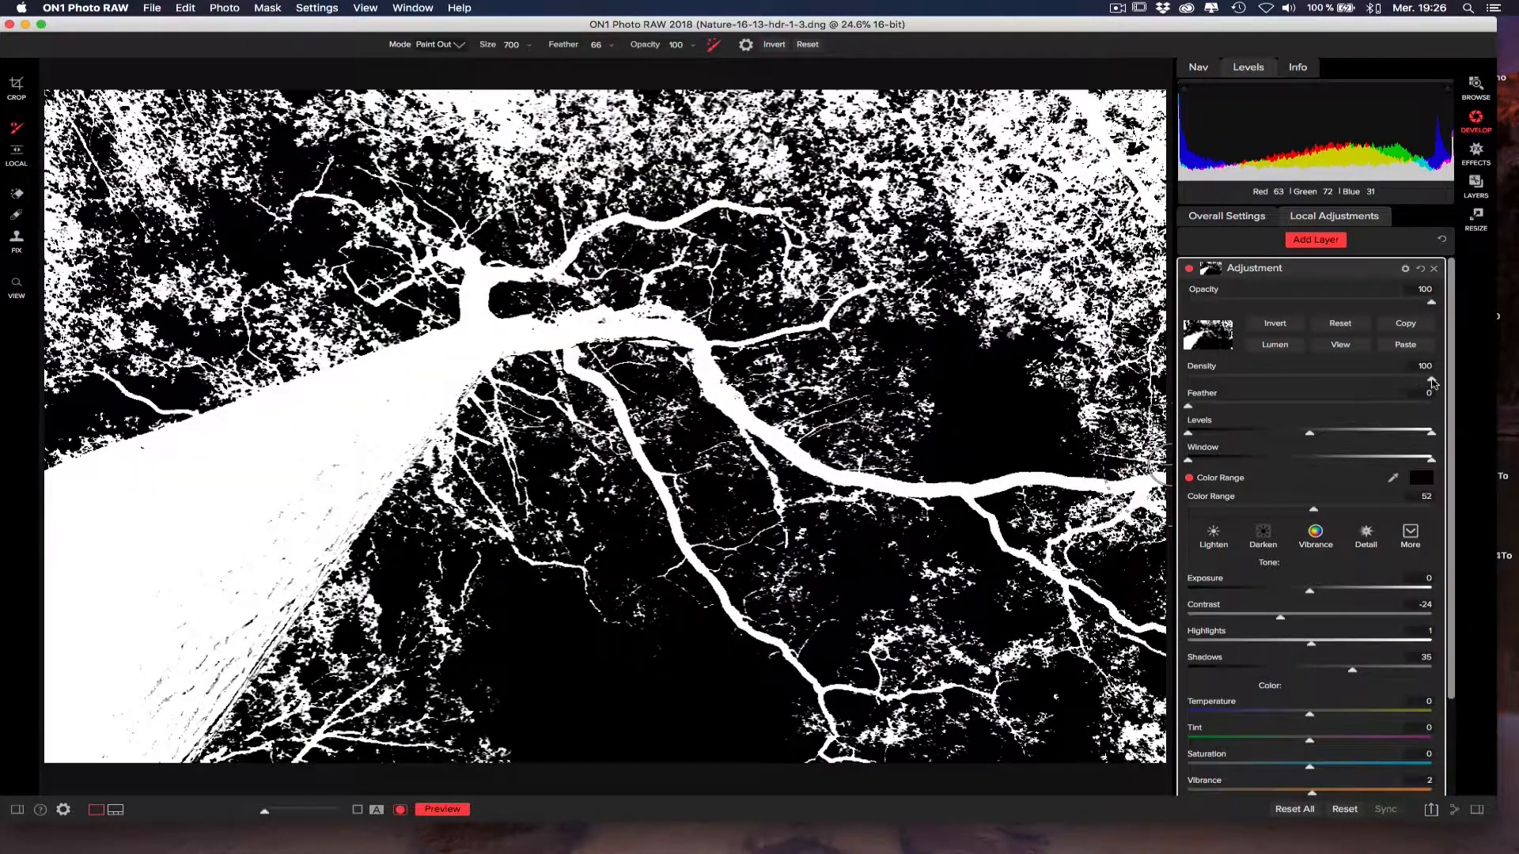
pyautogui.moveTo(1431, 380)
pyautogui.mouseDown()
pyautogui.moveTo(1368, 381)
pyautogui.moveTo(1436, 381)
pyautogui.mouseUp()
pyautogui.click(1438, 379)
pyautogui.moveTo(1187, 406)
pyautogui.mouseDown()
pyautogui.moveTo(1306, 407)
pyautogui.moveTo(1179, 402)
pyautogui.mouseUp()
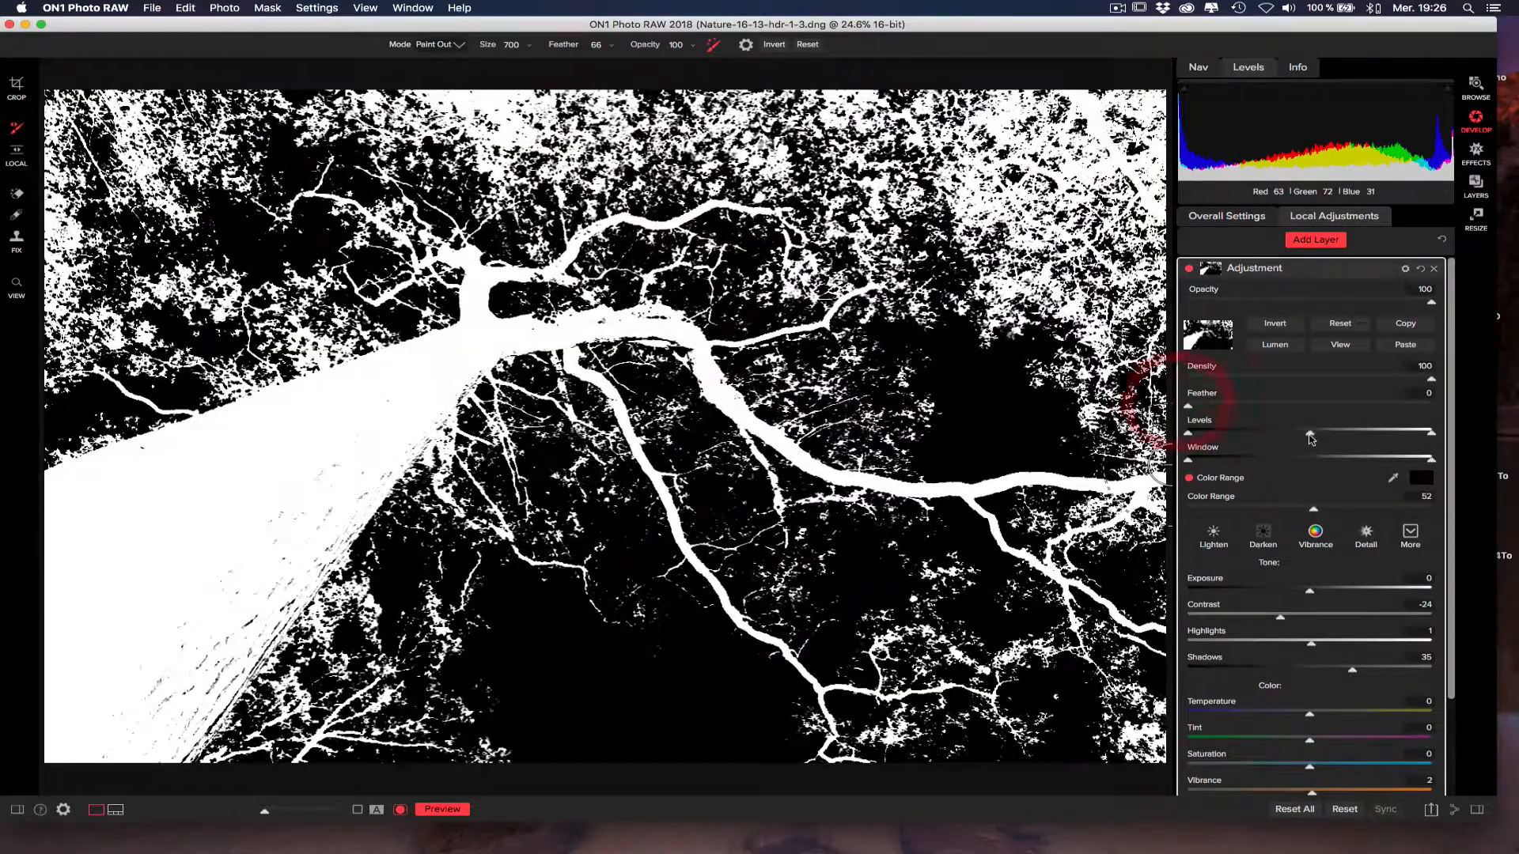
pyautogui.moveTo(1311, 434)
pyautogui.mouseDown()
pyautogui.moveTo(1273, 434)
pyautogui.moveTo(1349, 434)
pyautogui.moveTo(1284, 433)
pyautogui.mouseUp()
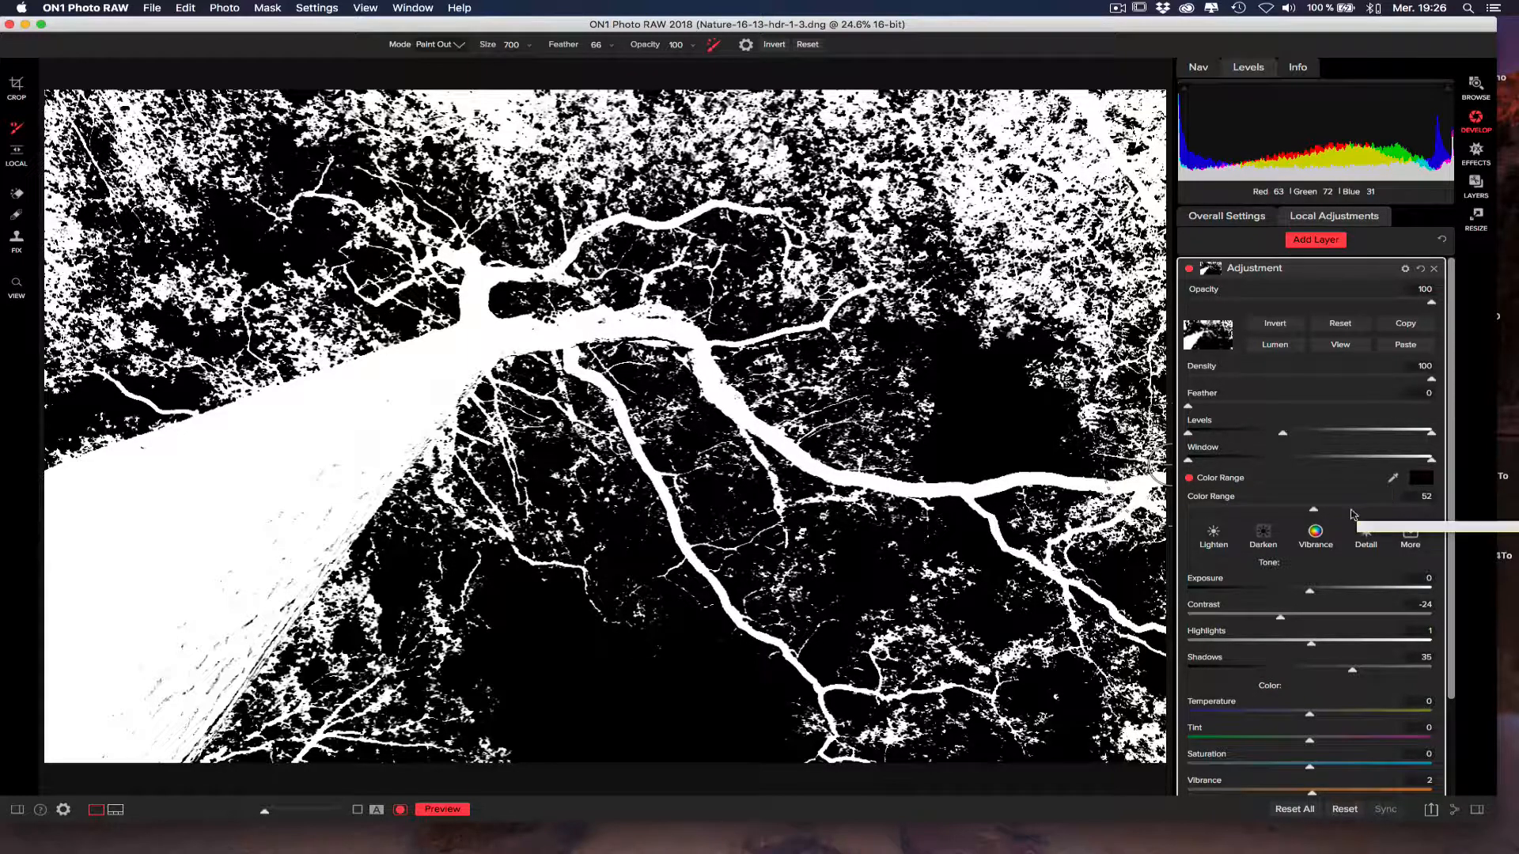
pyautogui.moveTo(1314, 510); pyautogui.dragTo(1354, 510)
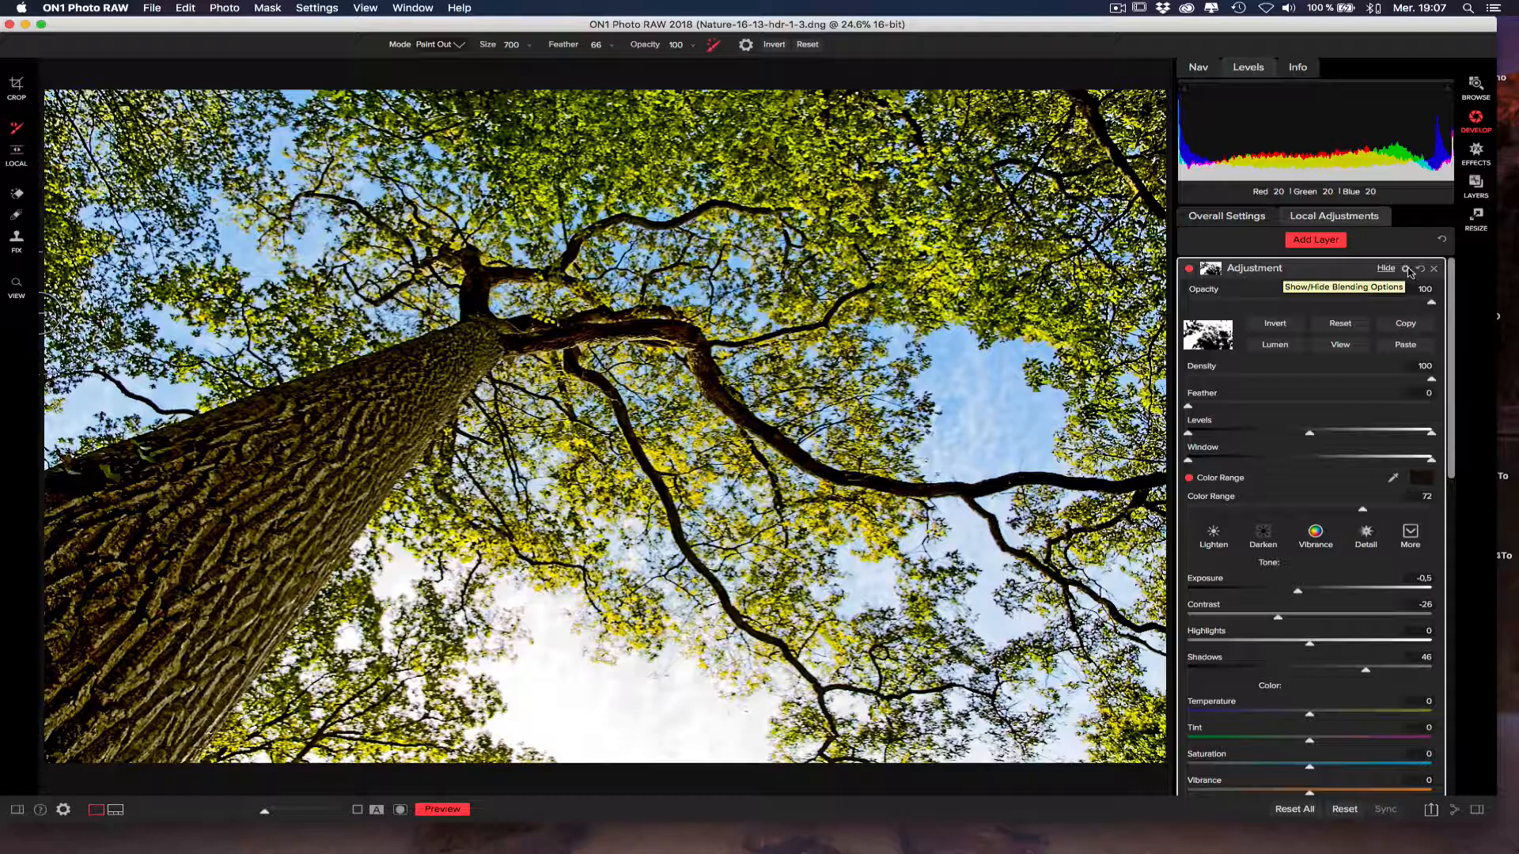
# Show the second adjustment layer's blending options and try the Pin Light, Linear Burn and Hue modes.
pyautogui.click(1406, 269)
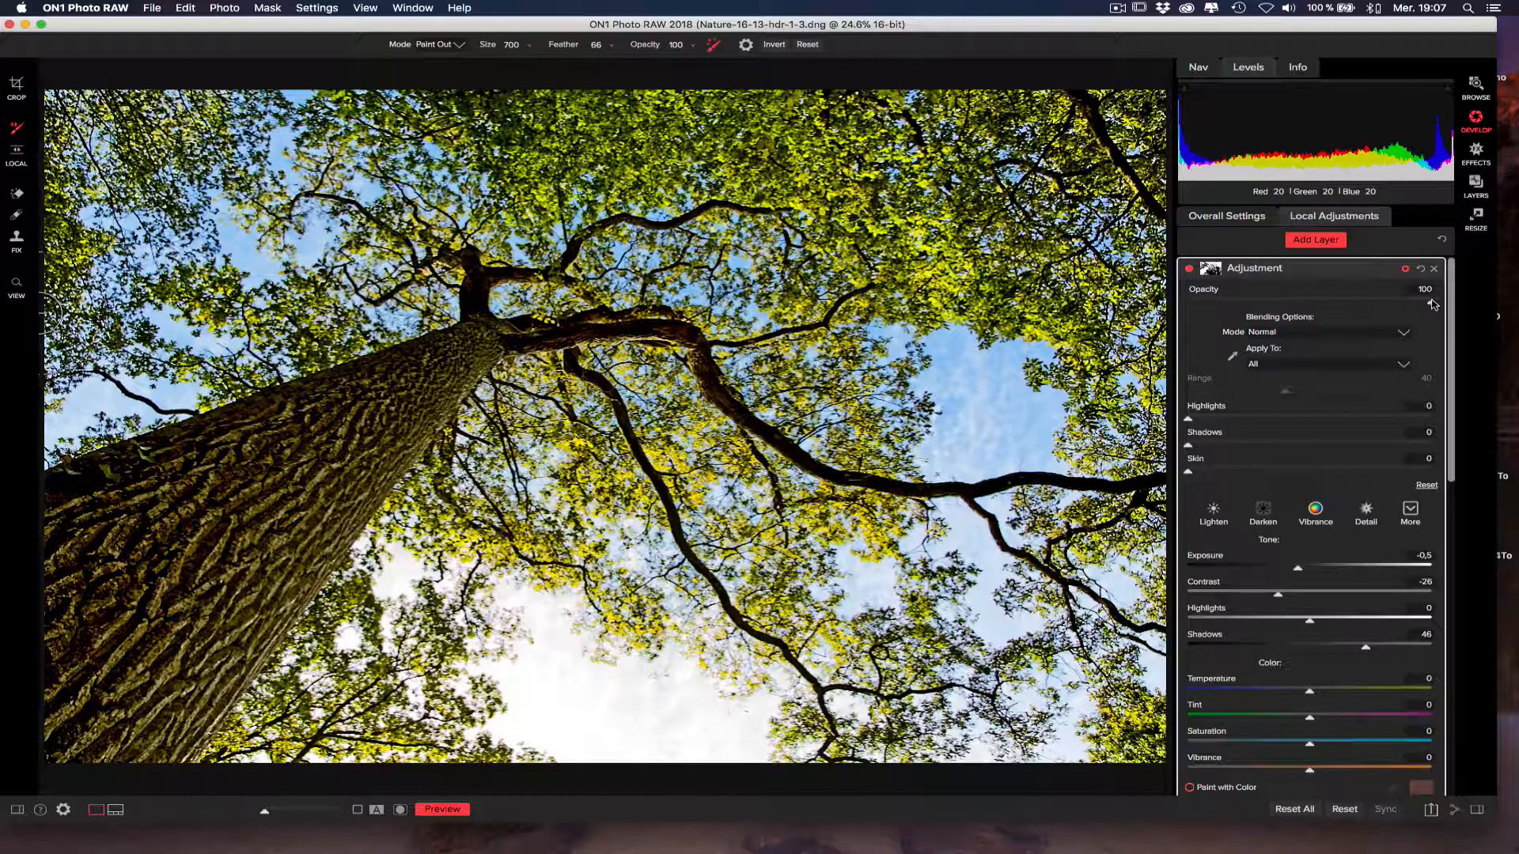
pyautogui.moveTo(1431, 303)
pyautogui.mouseDown()
pyautogui.moveTo(1373, 304)
pyautogui.moveTo(1437, 298)
pyautogui.mouseUp()
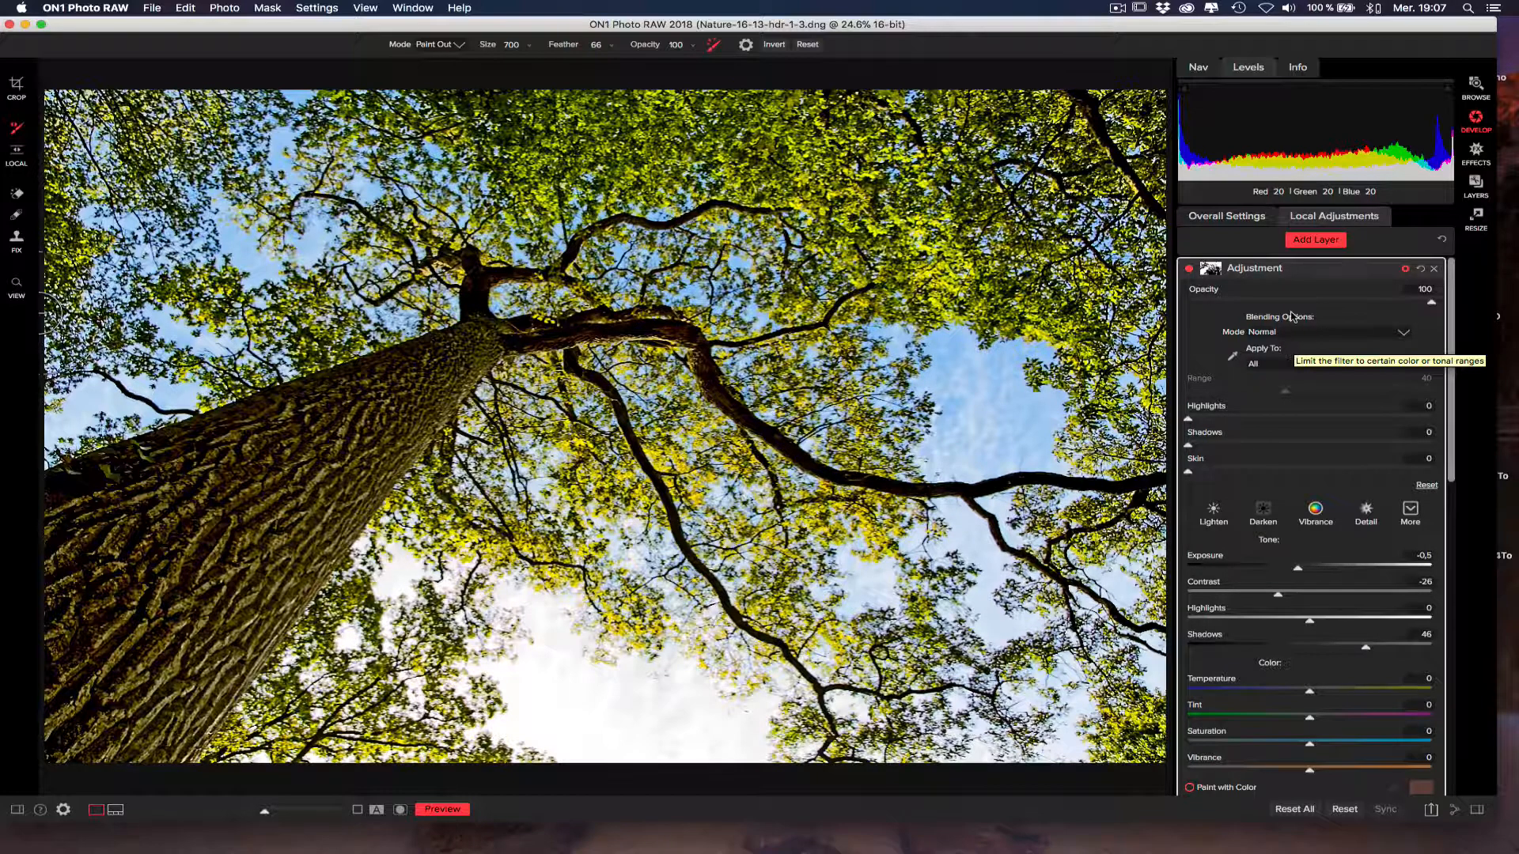
pyautogui.click(1318, 333)
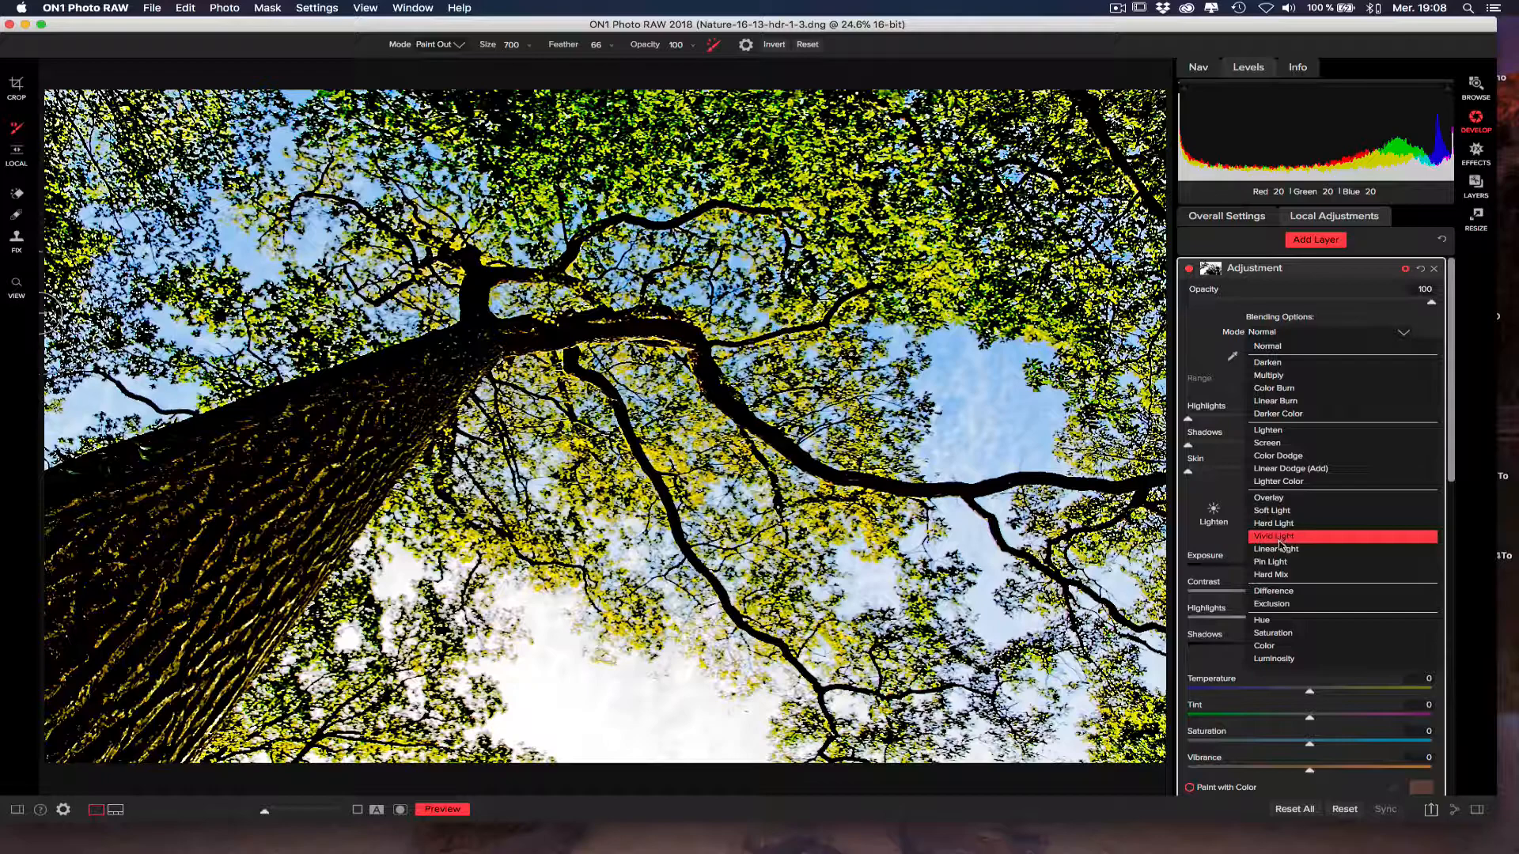
pyautogui.click(1279, 563)
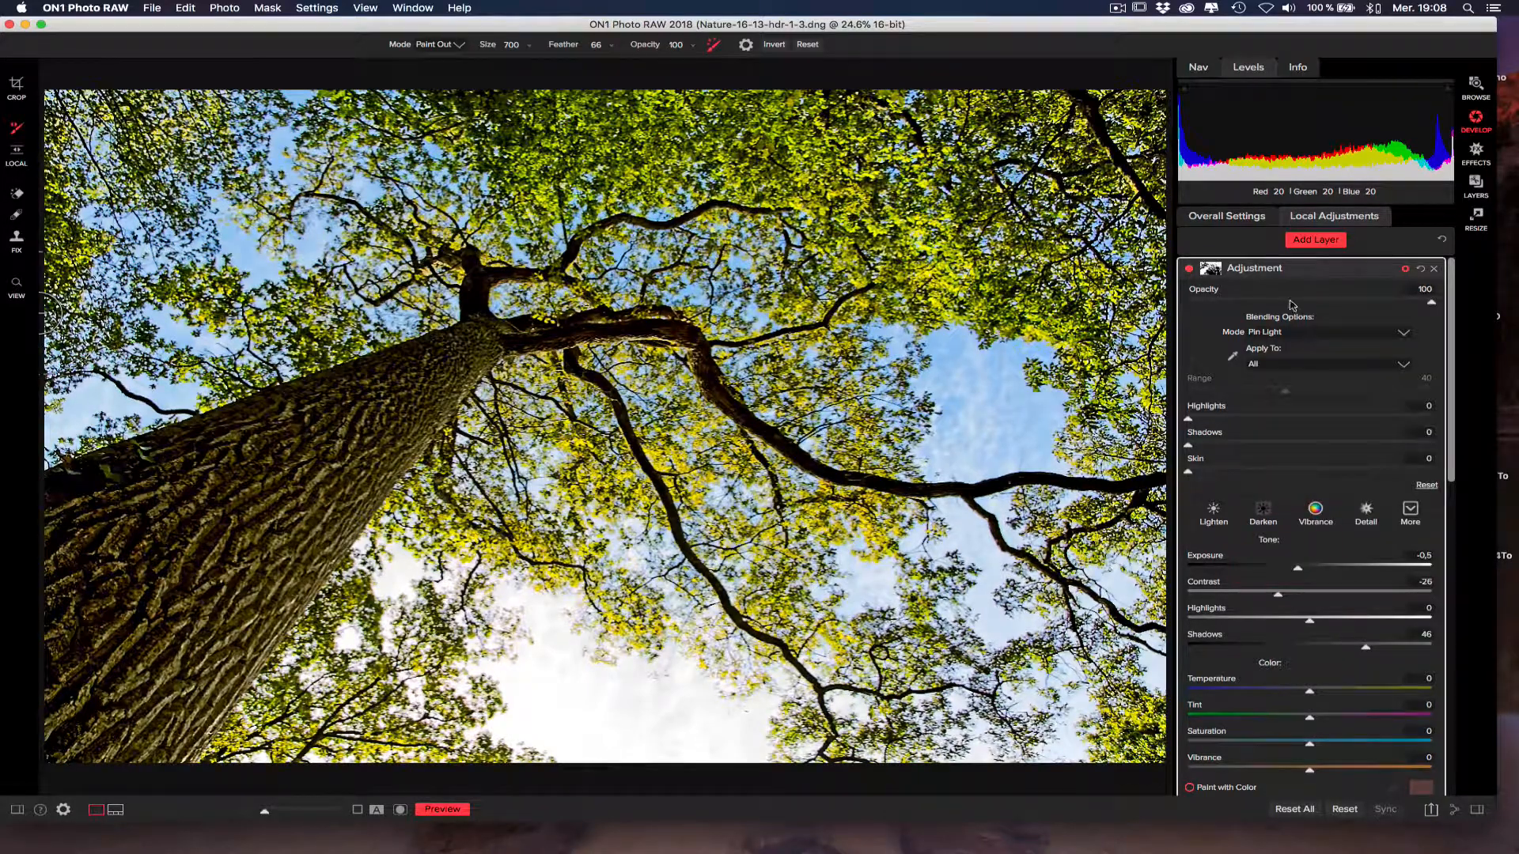
pyautogui.click(1275, 332)
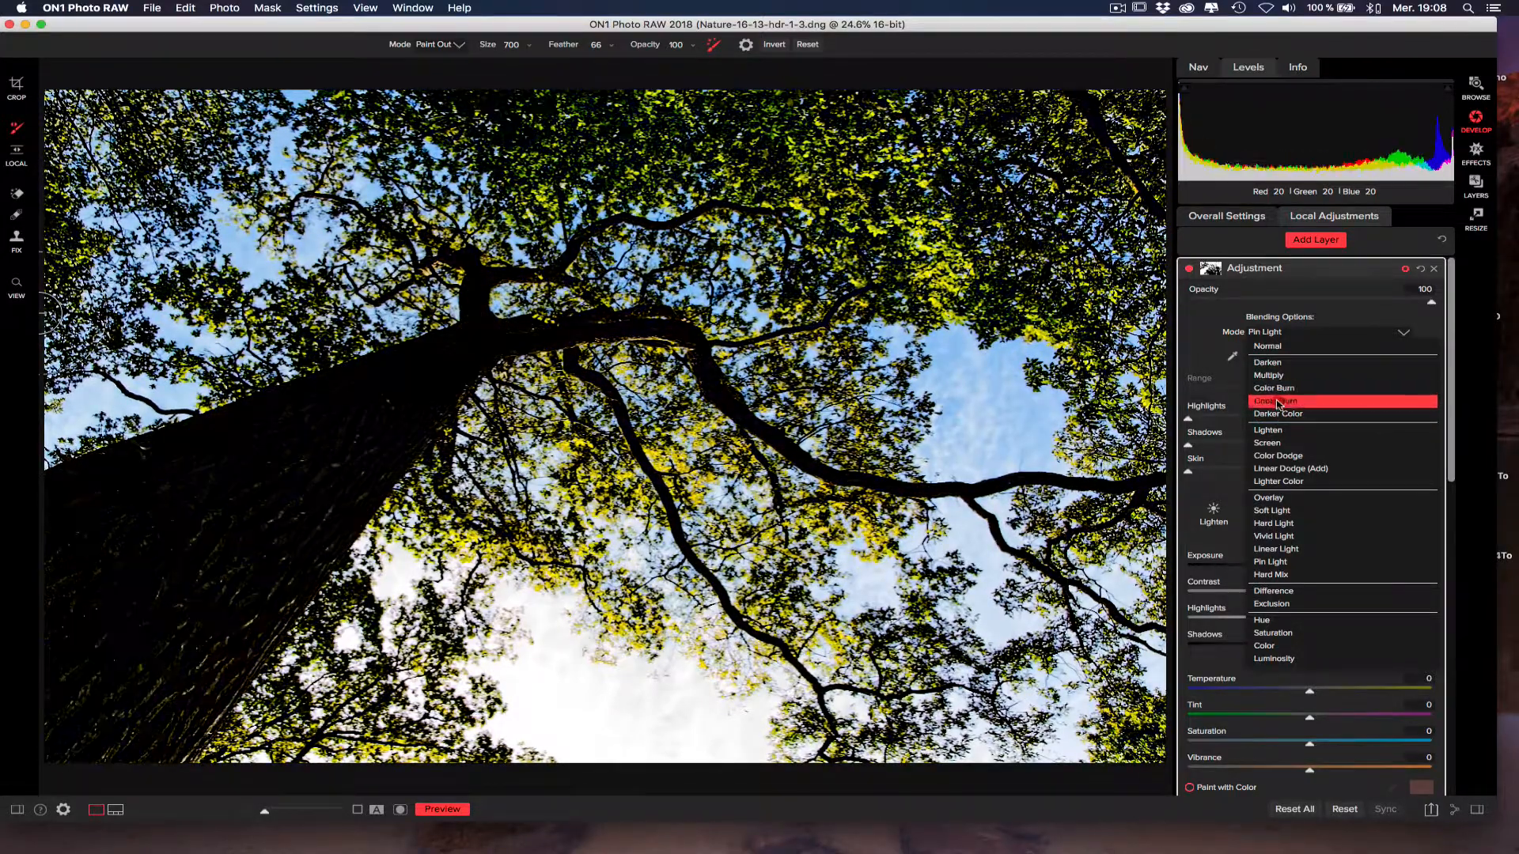
pyautogui.click(1279, 402)
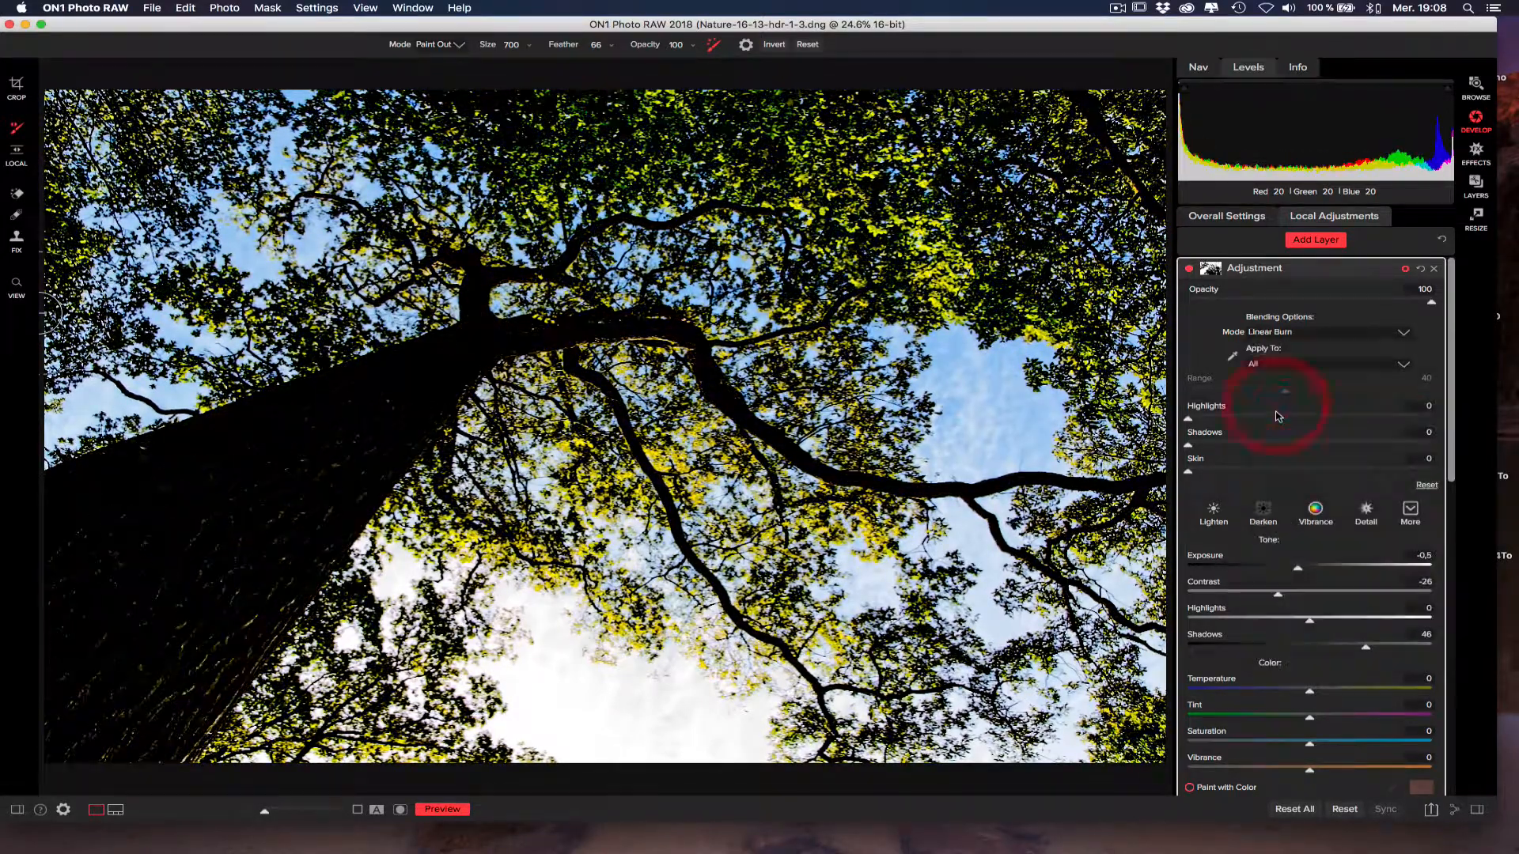
pyautogui.click(1286, 332)
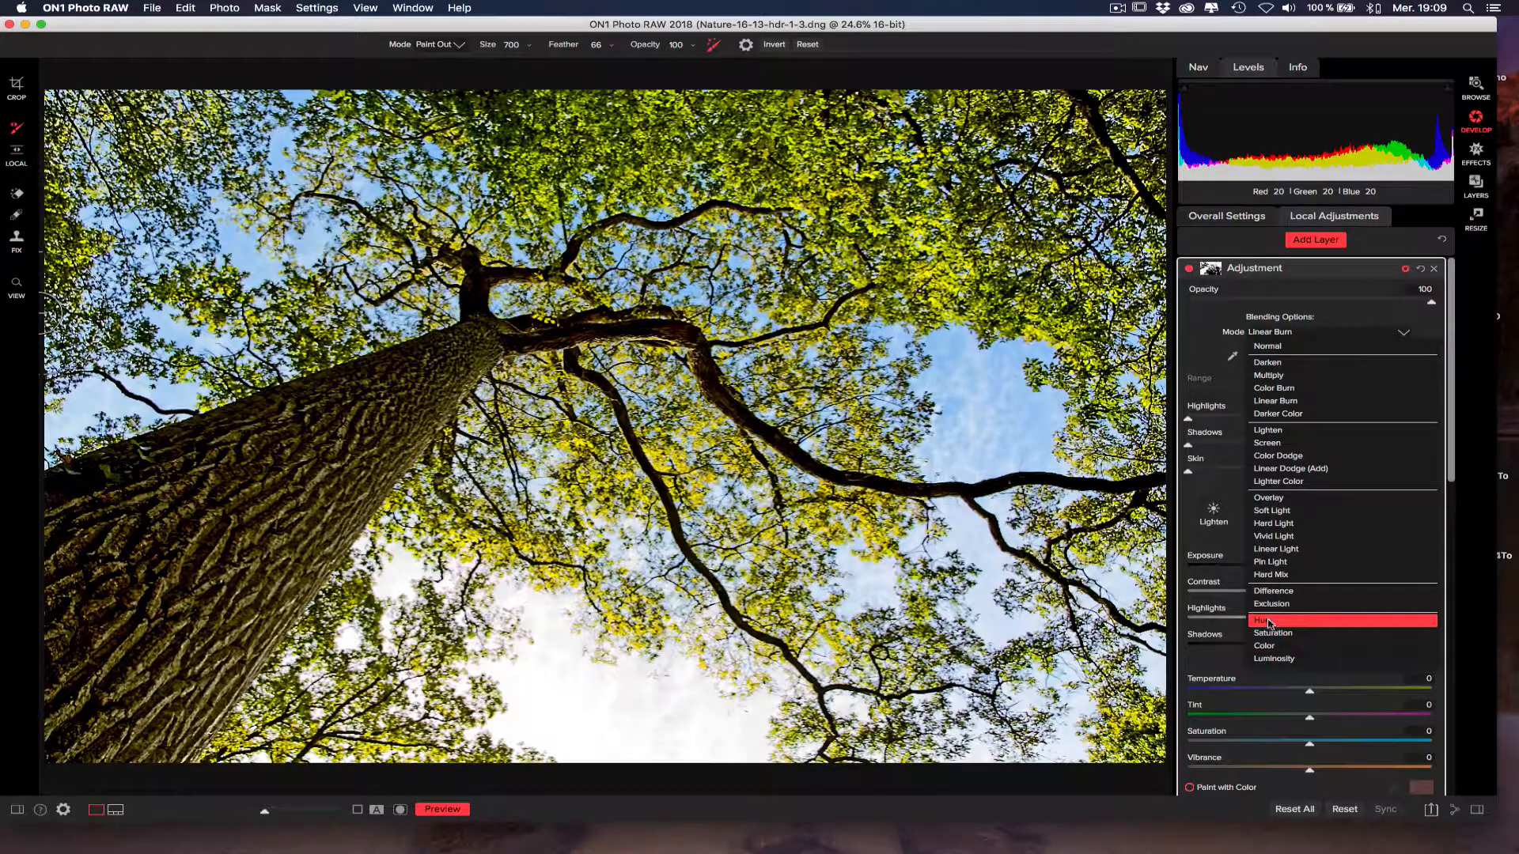
pyautogui.click(1271, 620)
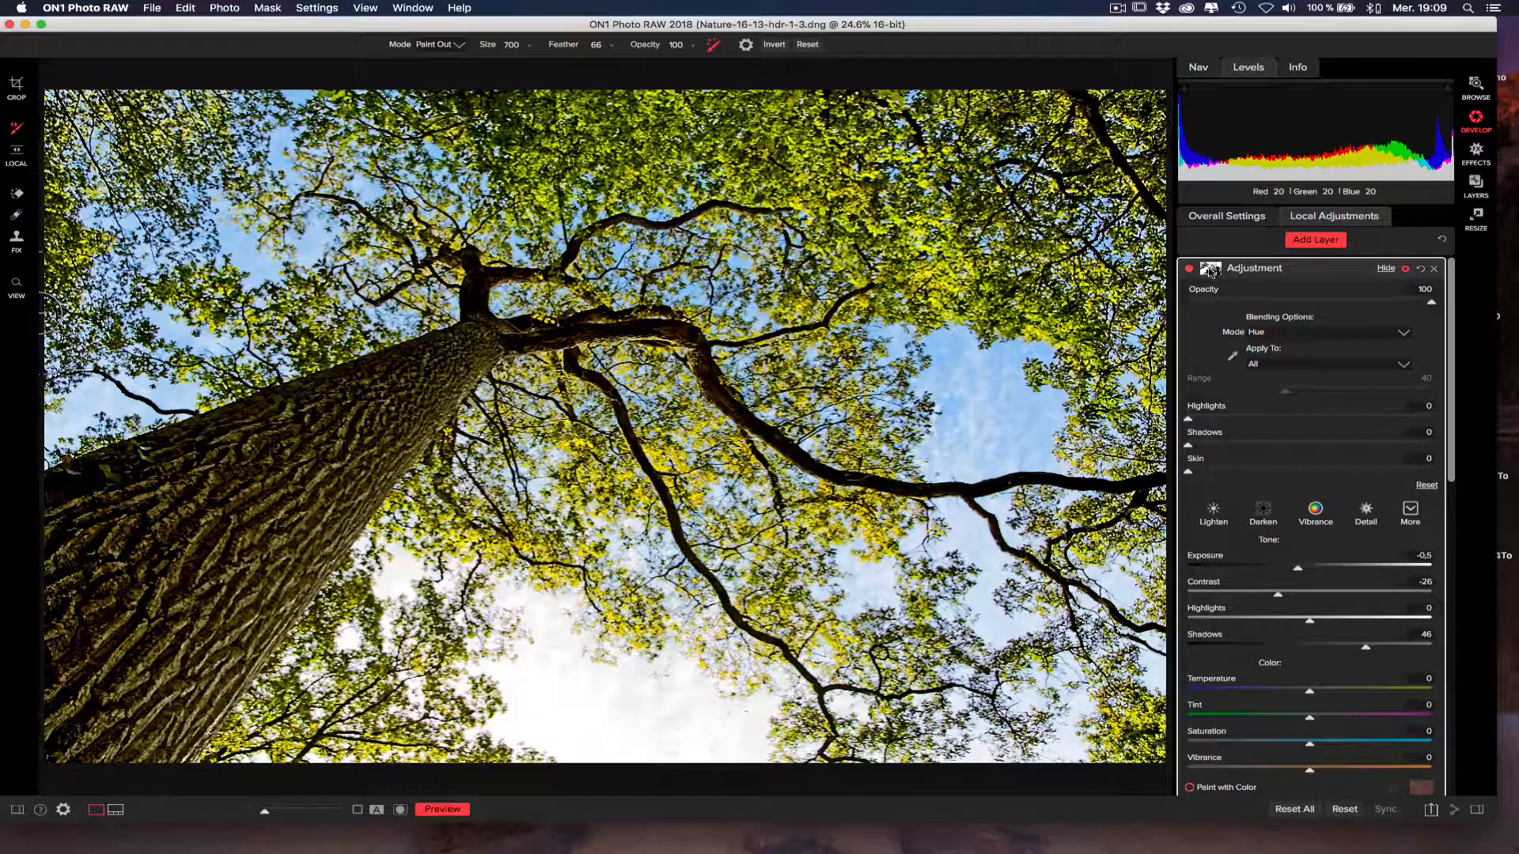
# Review the mask, blending, tone and detail settings of both adjustment layers.
pyautogui.click(1215, 273)
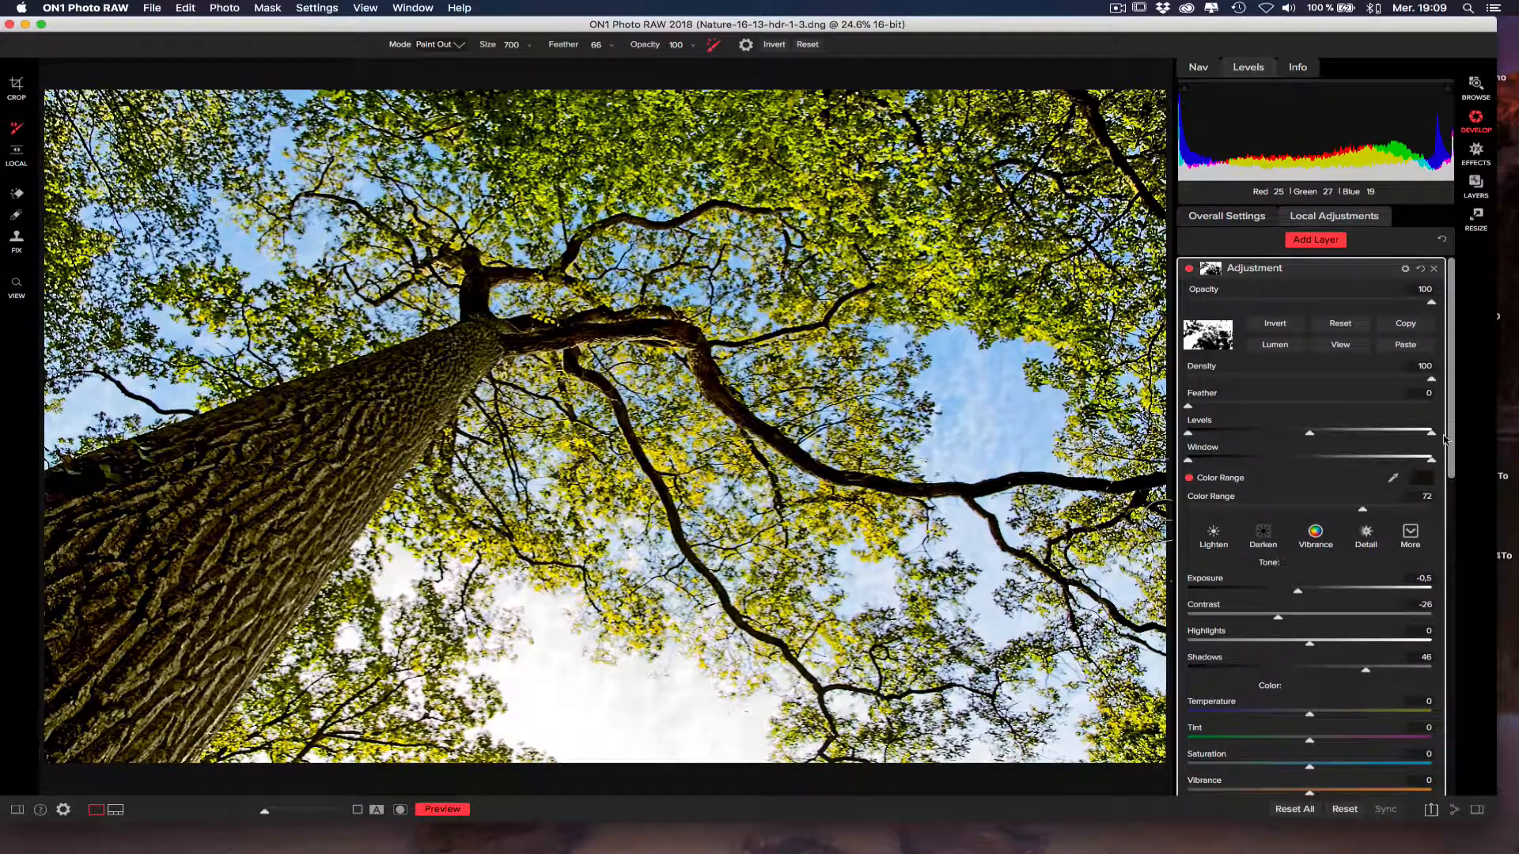
pyautogui.scroll(-2, 1452, 439)
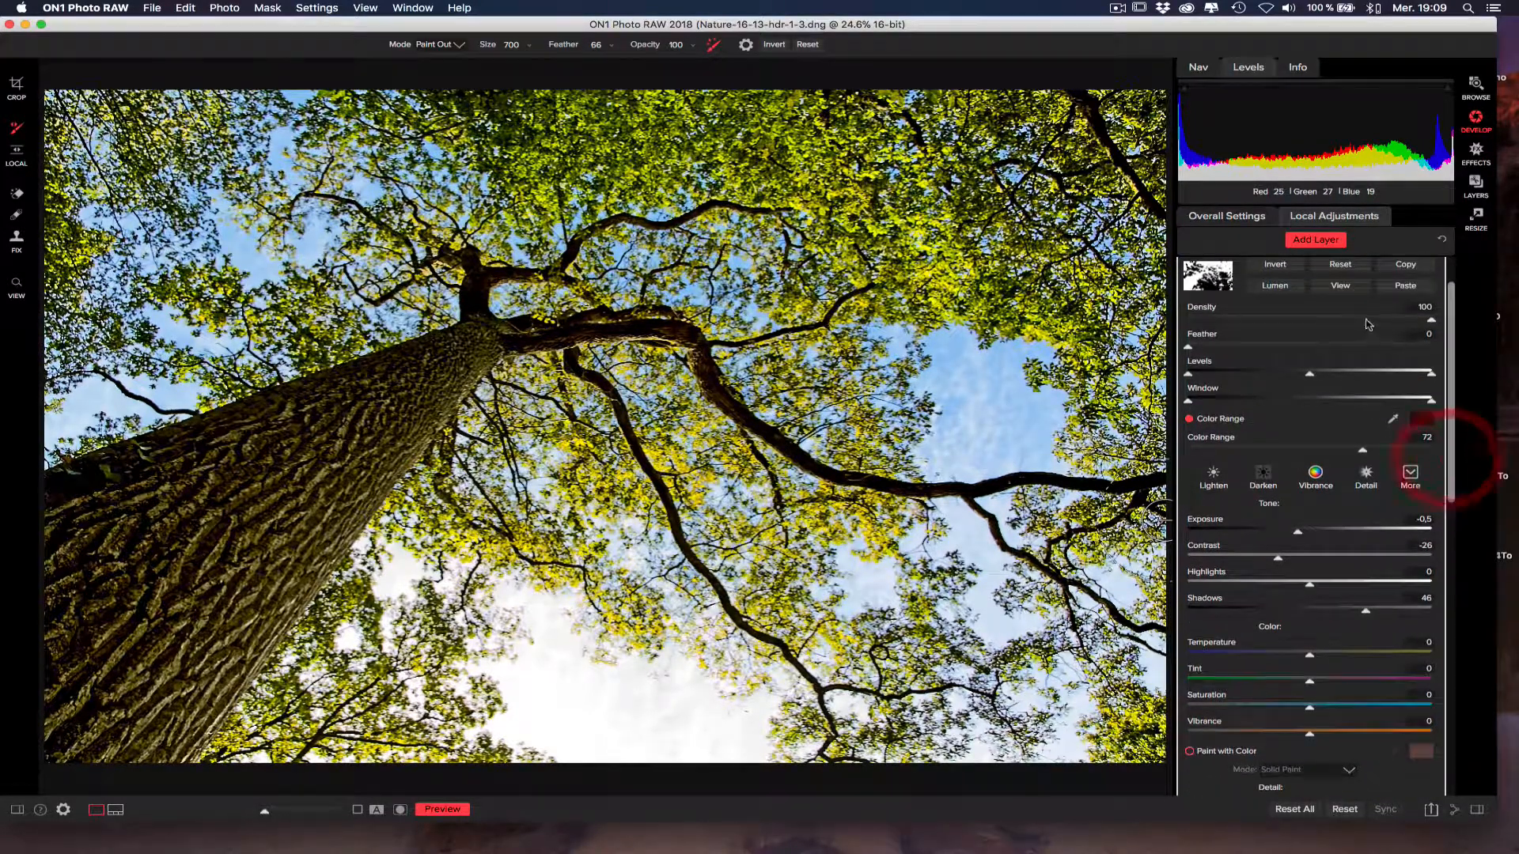
pyautogui.moveTo(1449, 489); pyautogui.dragTo(1447, 552)
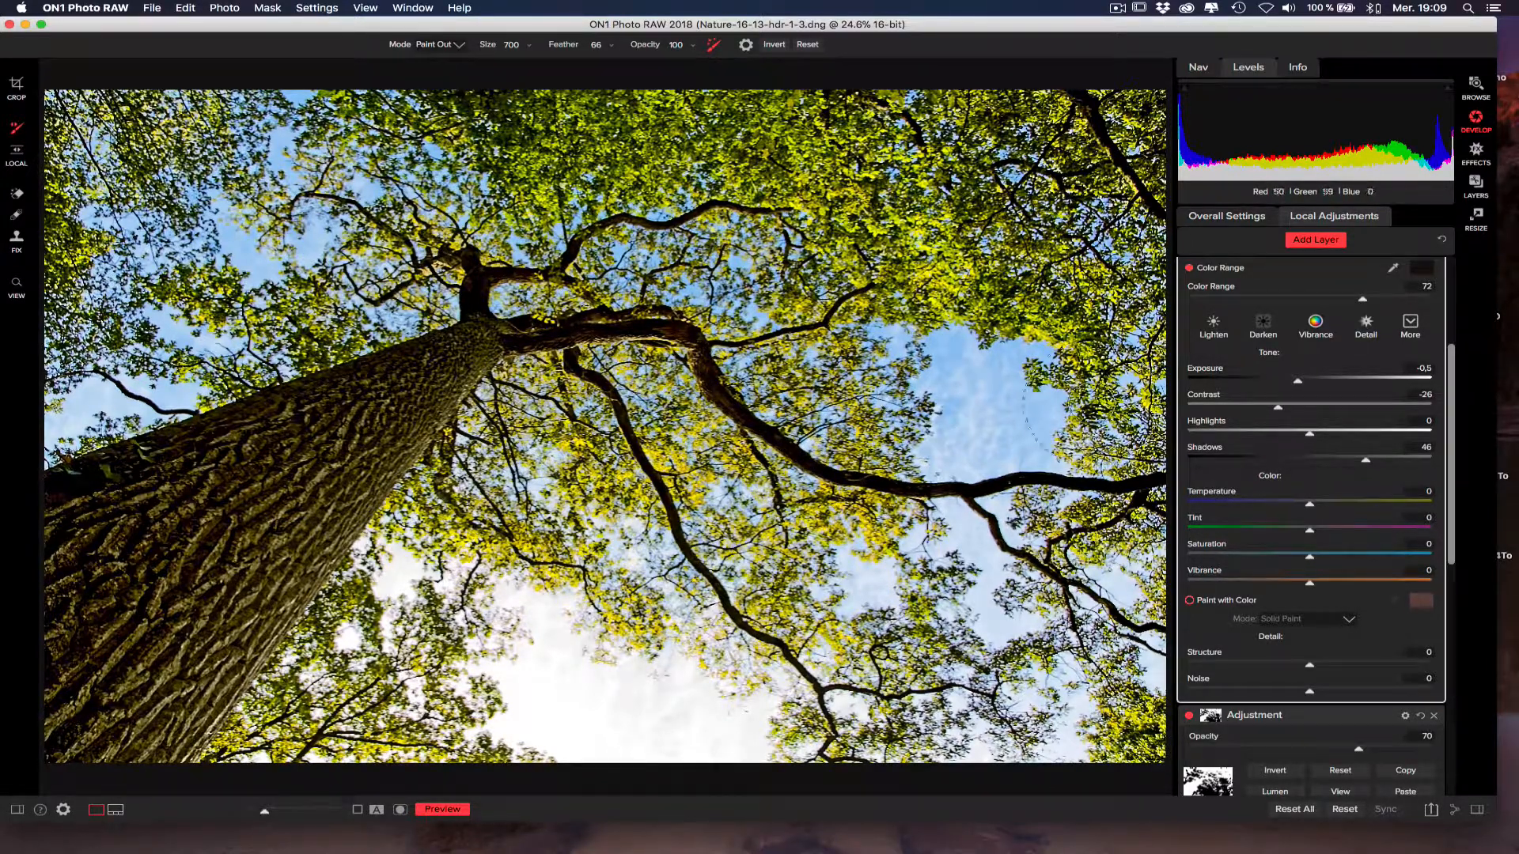
pyautogui.click(1452, 285)
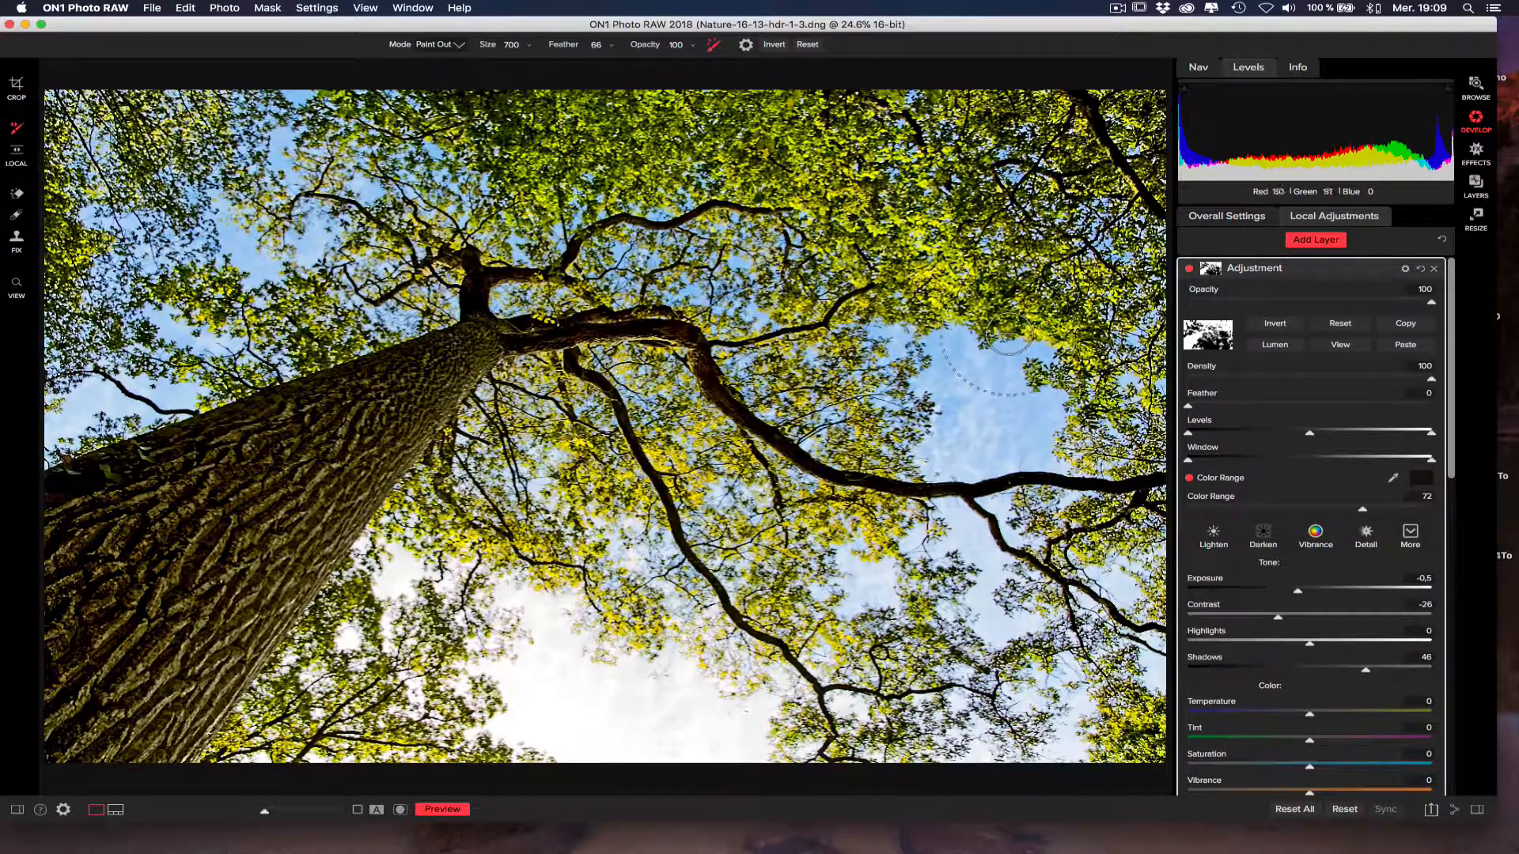
pyautogui.click(1405, 270)
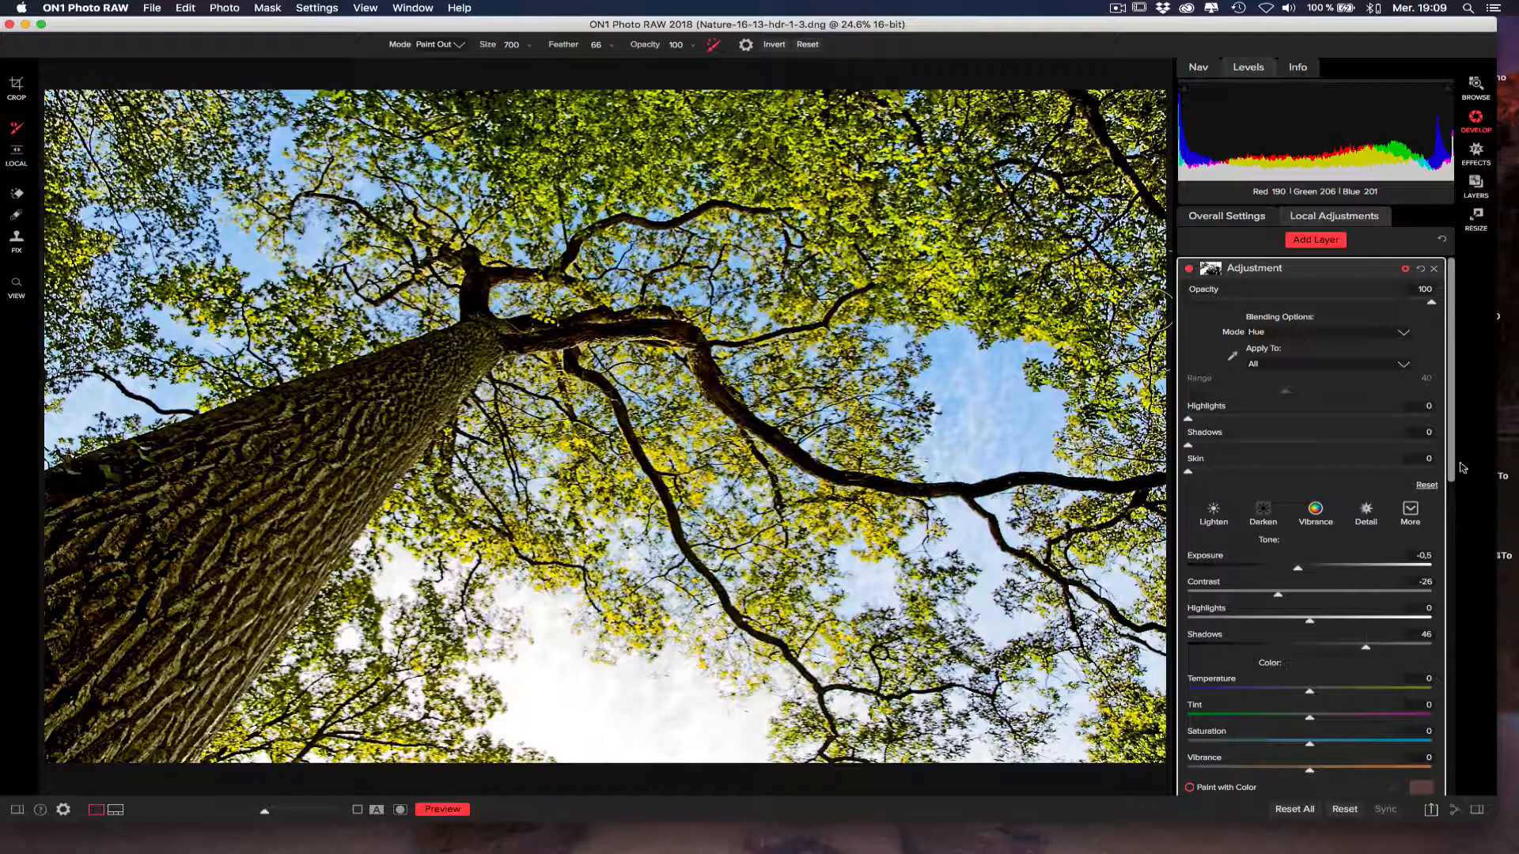
pyautogui.moveTo(1452, 466); pyautogui.dragTo(1442, 802)
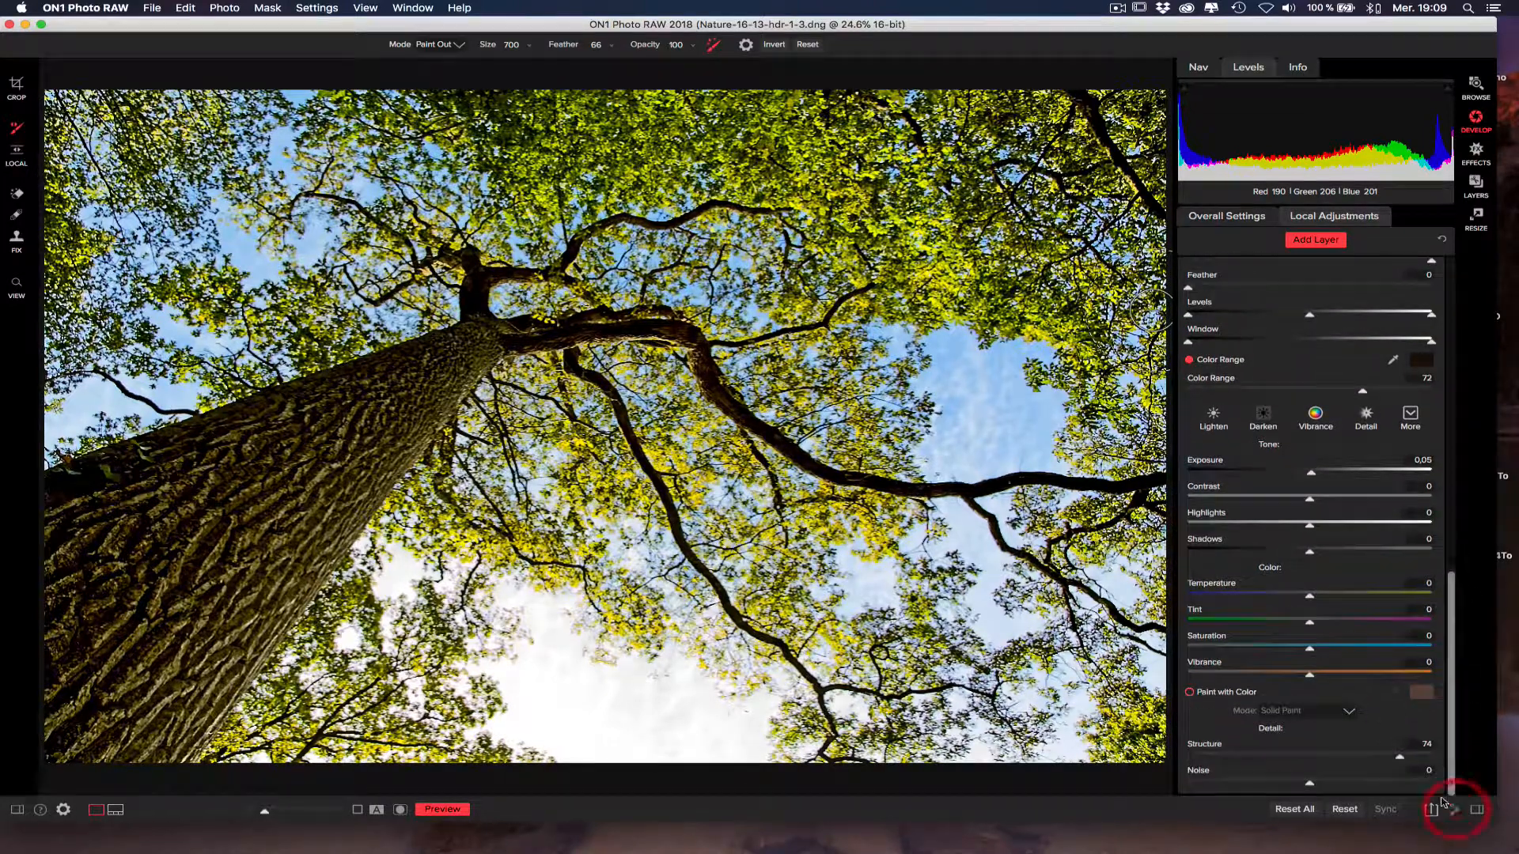
pyautogui.click(1451, 256)
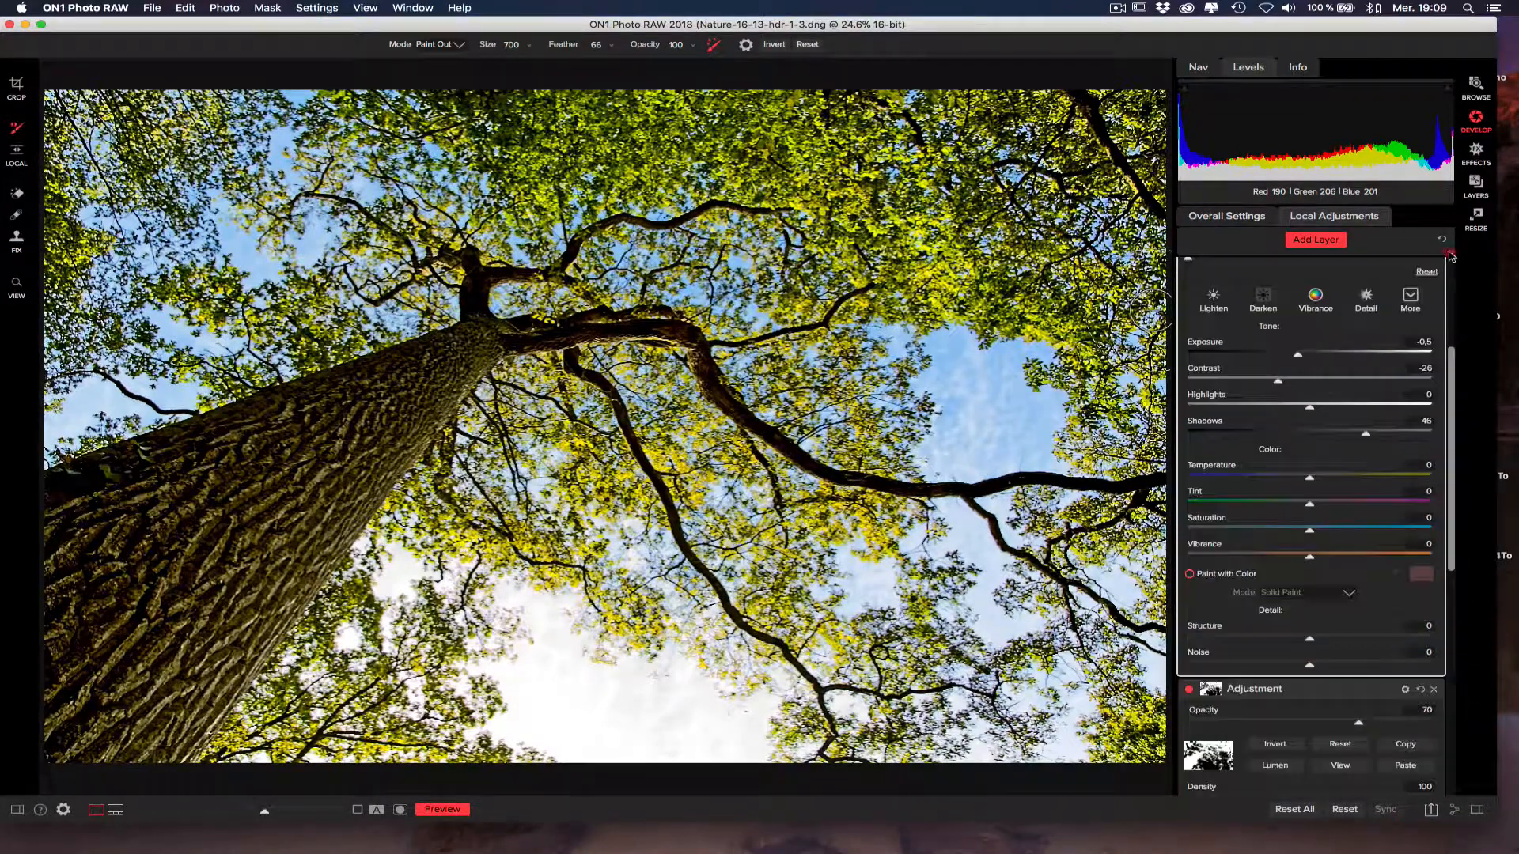
pyautogui.click(1453, 277)
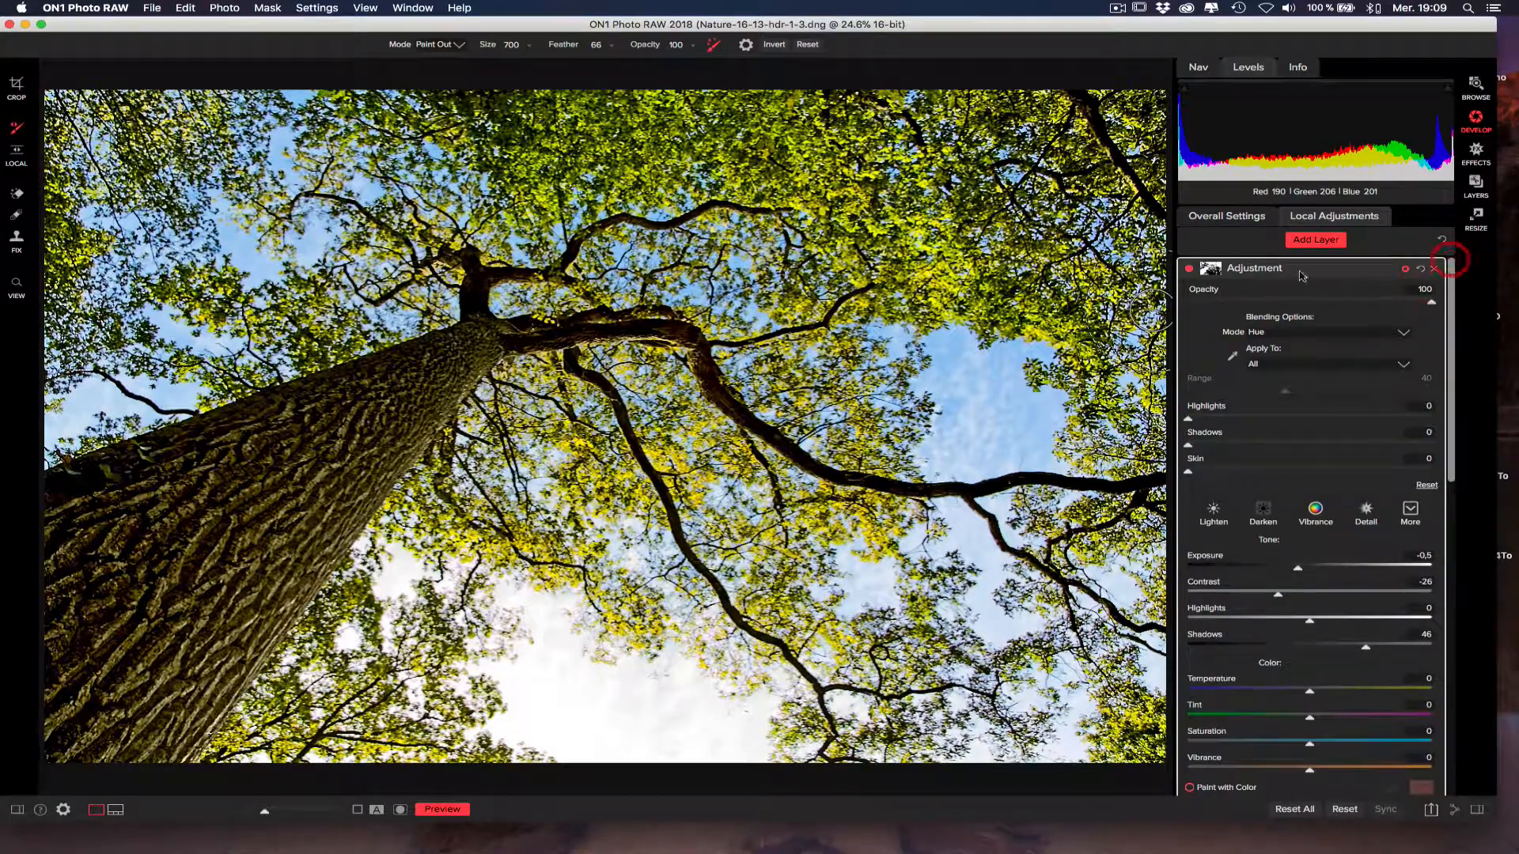
# Reset the second layer's mask and invert it to white, and set Contrast to -10, Shadows to -1 and Highlights to -5.
pyautogui.click(1214, 272)
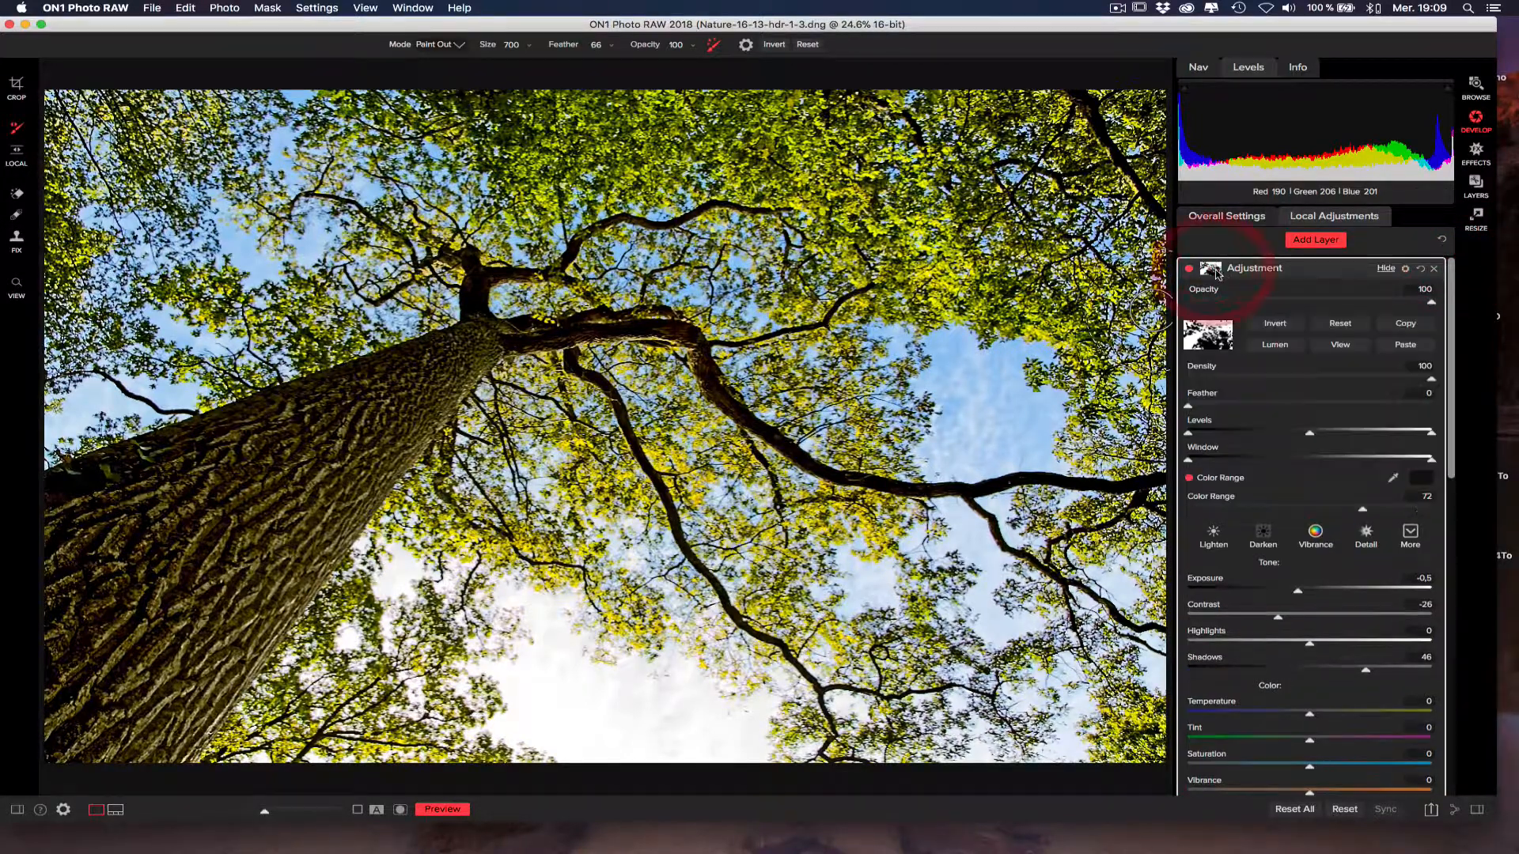
pyautogui.click(1331, 326)
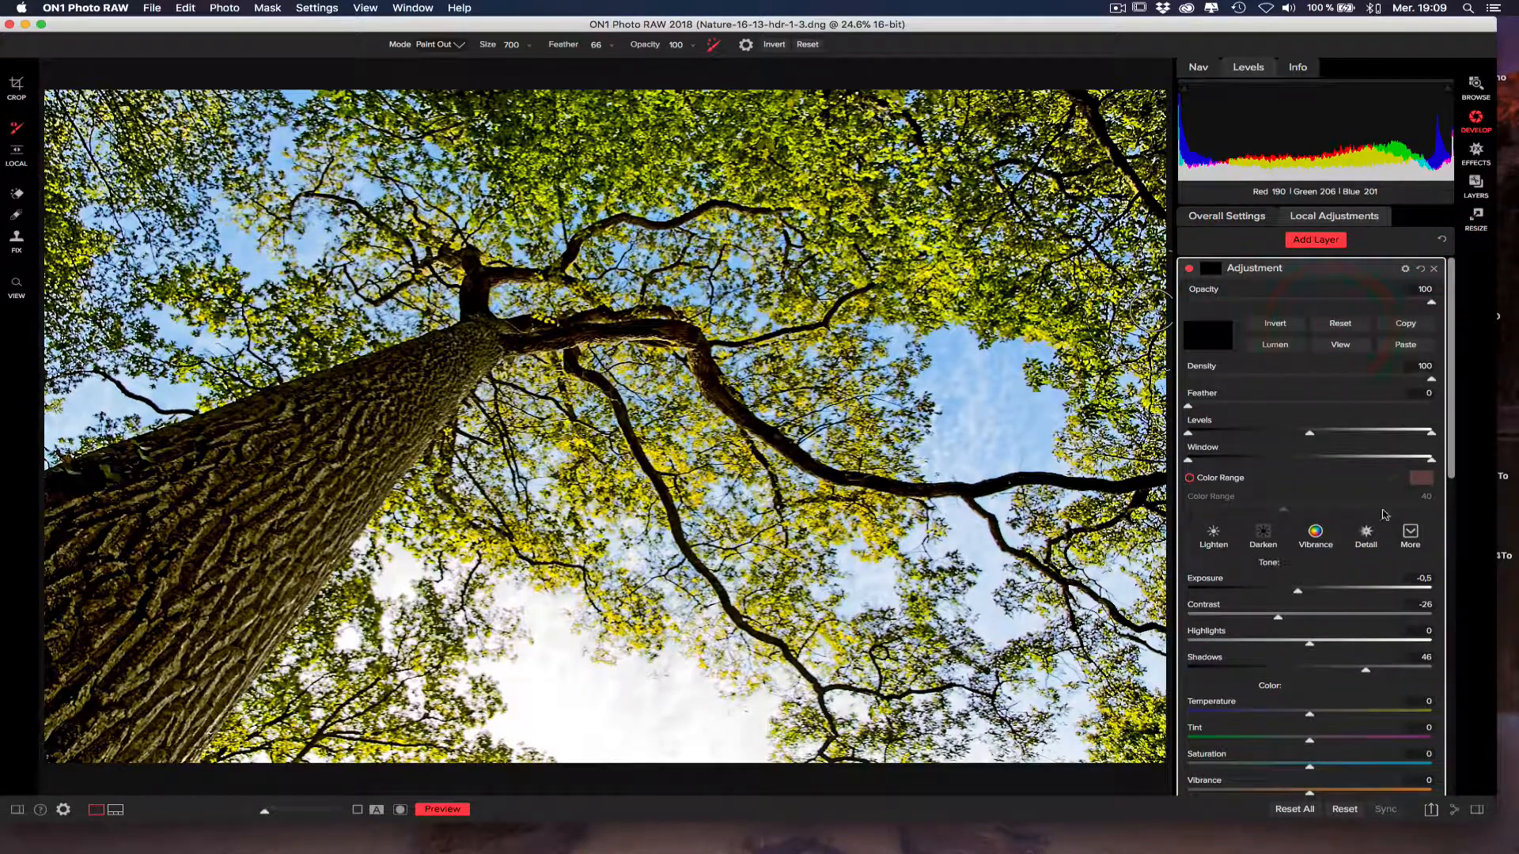
pyautogui.click(1280, 326)
pyautogui.click(1298, 614)
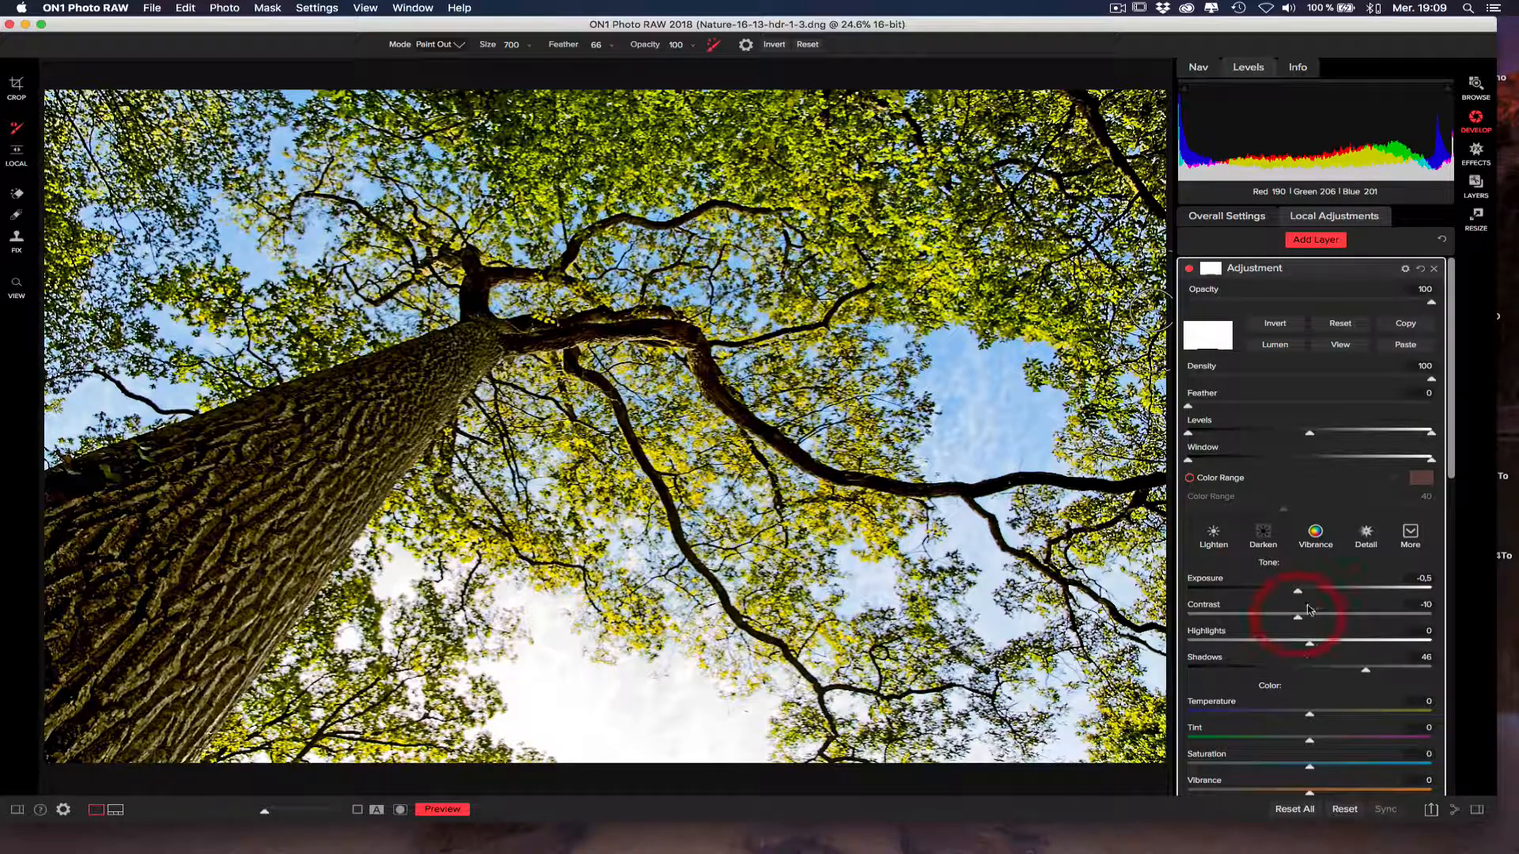
pyautogui.click(1307, 666)
pyautogui.click(1302, 640)
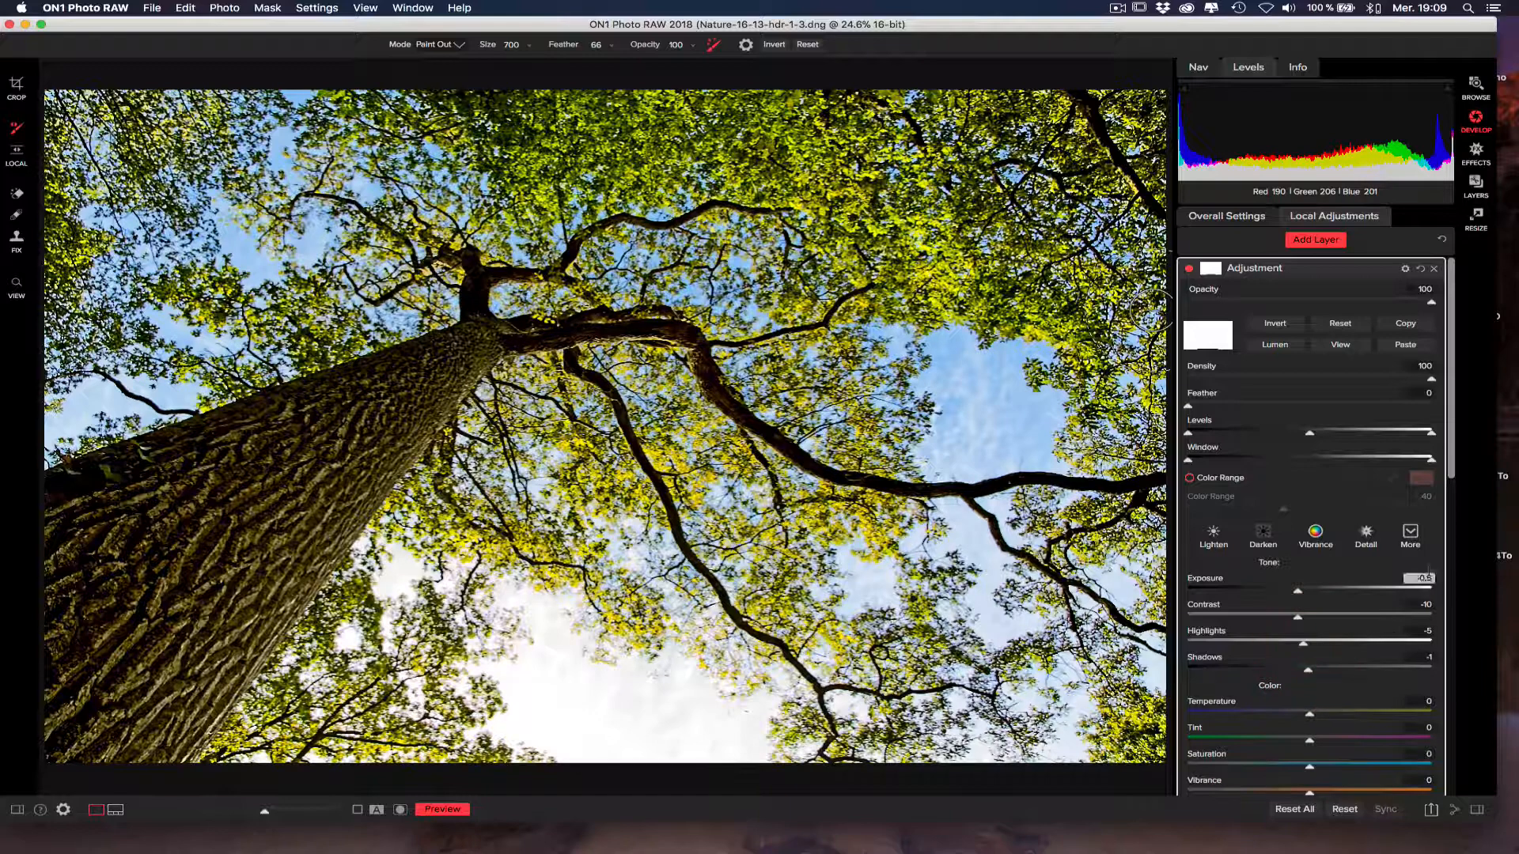
# Set the first adjustment layer's Structure to 90.
pyautogui.moveTo(1452, 461); pyautogui.dragTo(1460, 814)
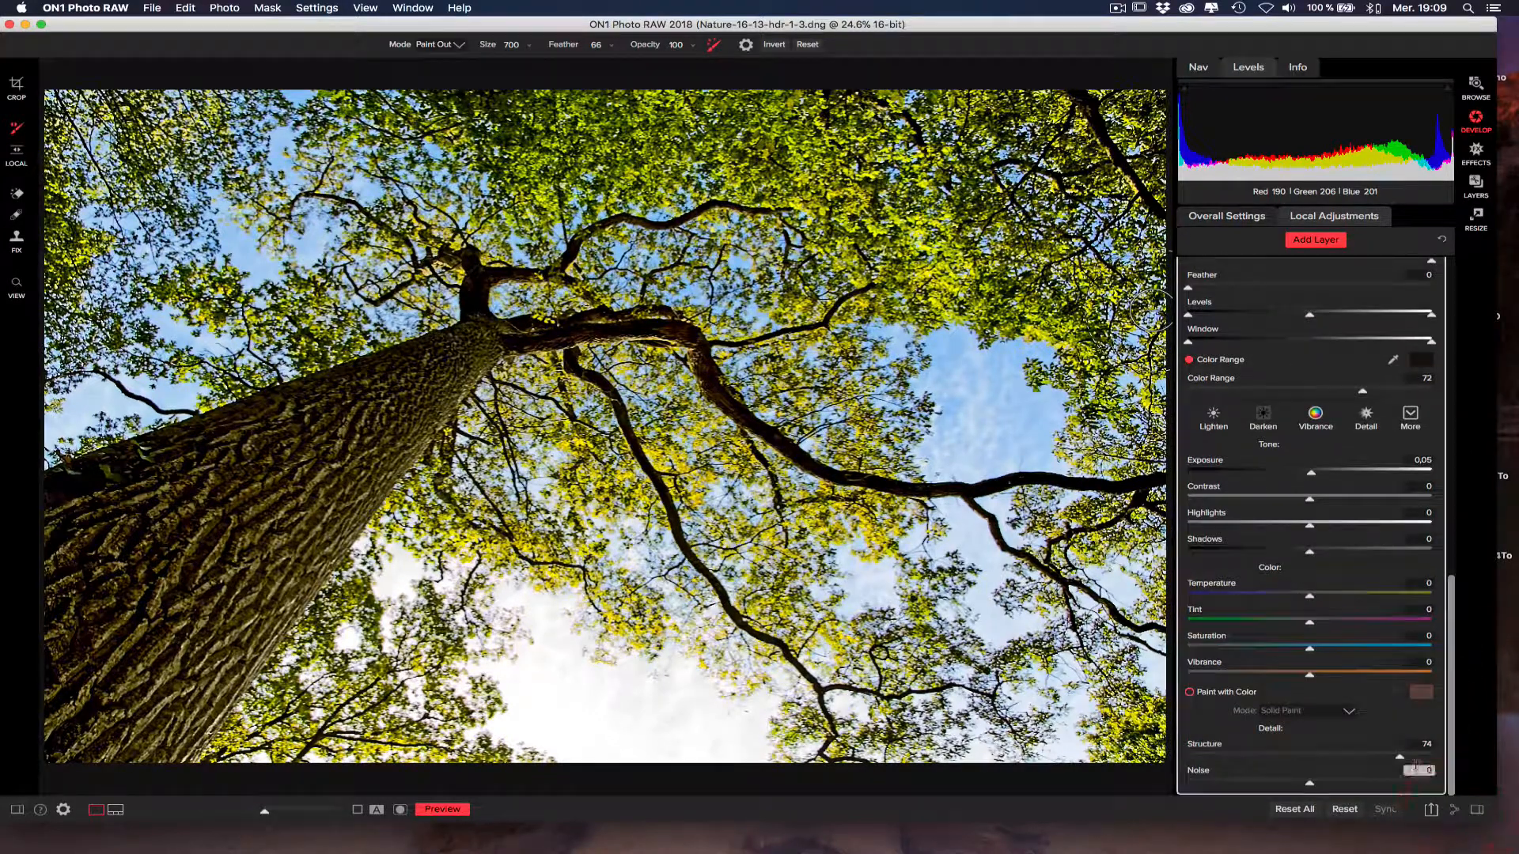
pyautogui.moveTo(1399, 757)
pyautogui.mouseDown()
pyautogui.moveTo(1460, 761)
pyautogui.moveTo(1419, 757)
pyautogui.mouseUp()
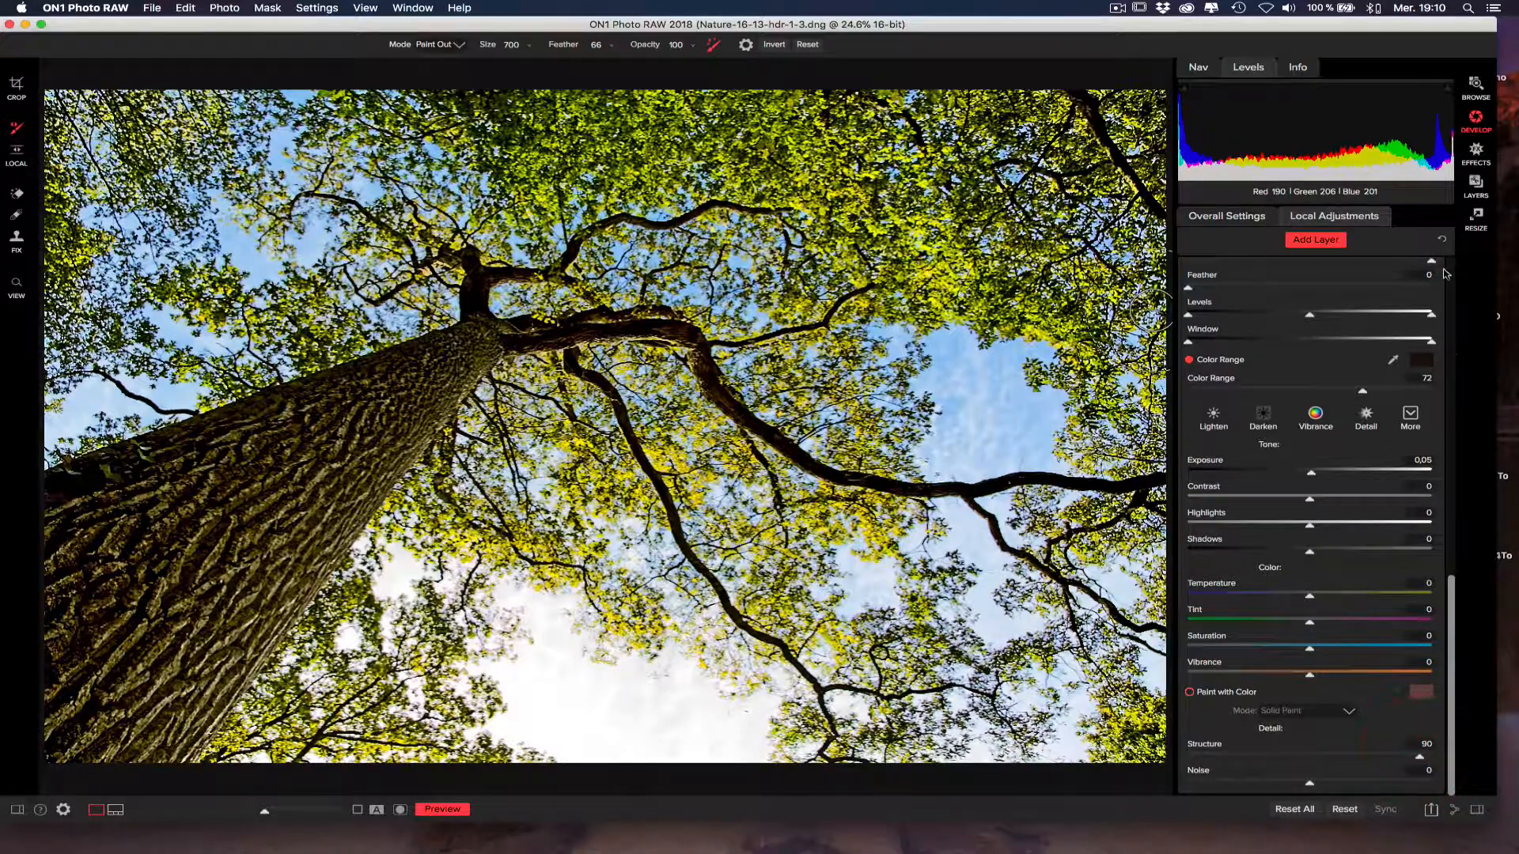
# Show the second adjustment layer's blending options, try the Luminosity mode, and compare the photo with the layer hidden and shown.
pyautogui.click(1449, 274)
pyautogui.click(1445, 277)
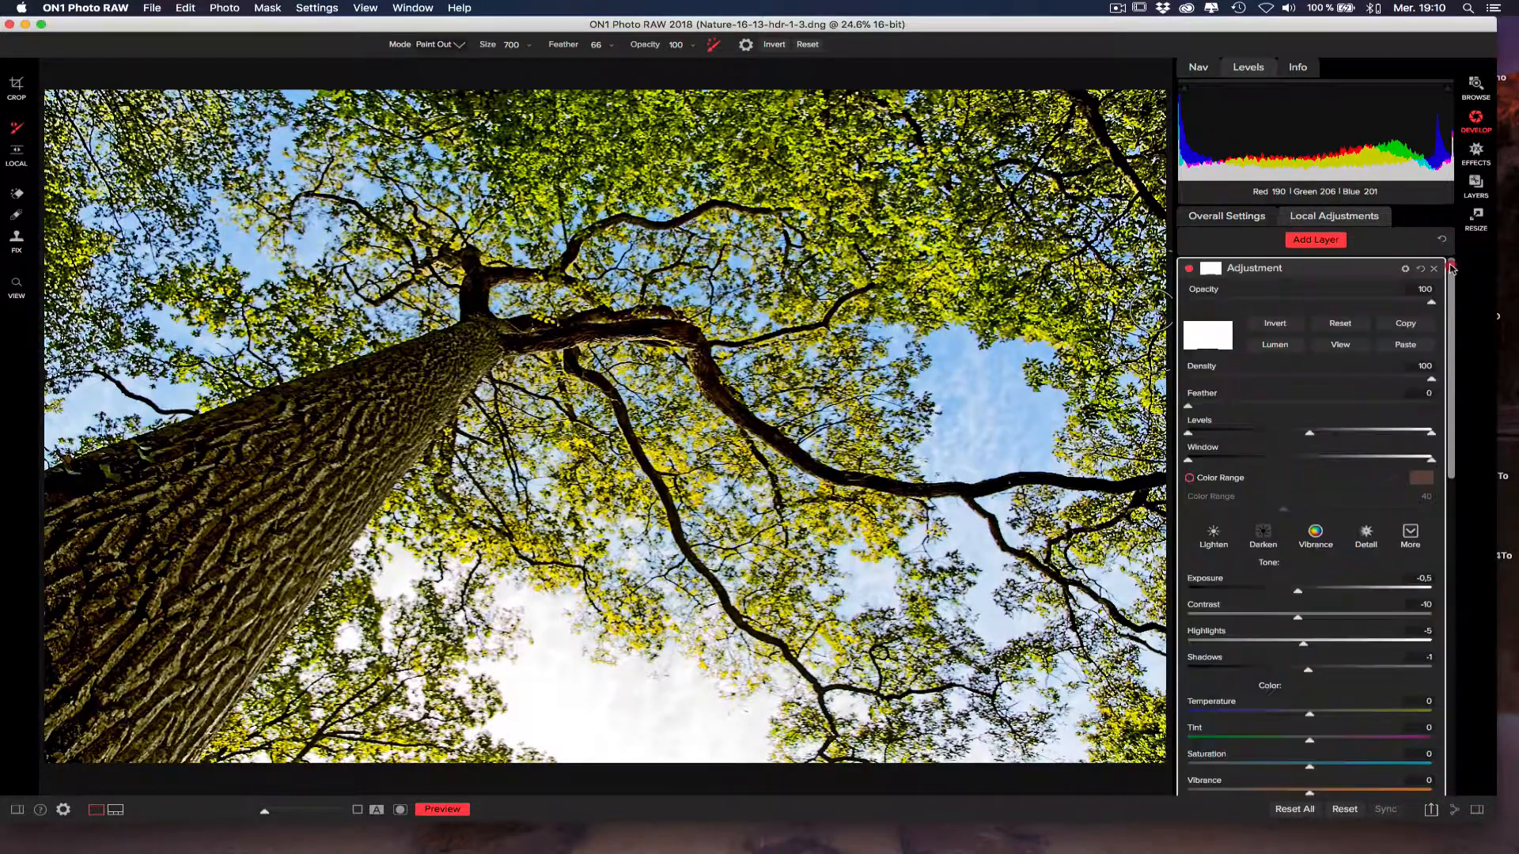
pyautogui.click(1405, 268)
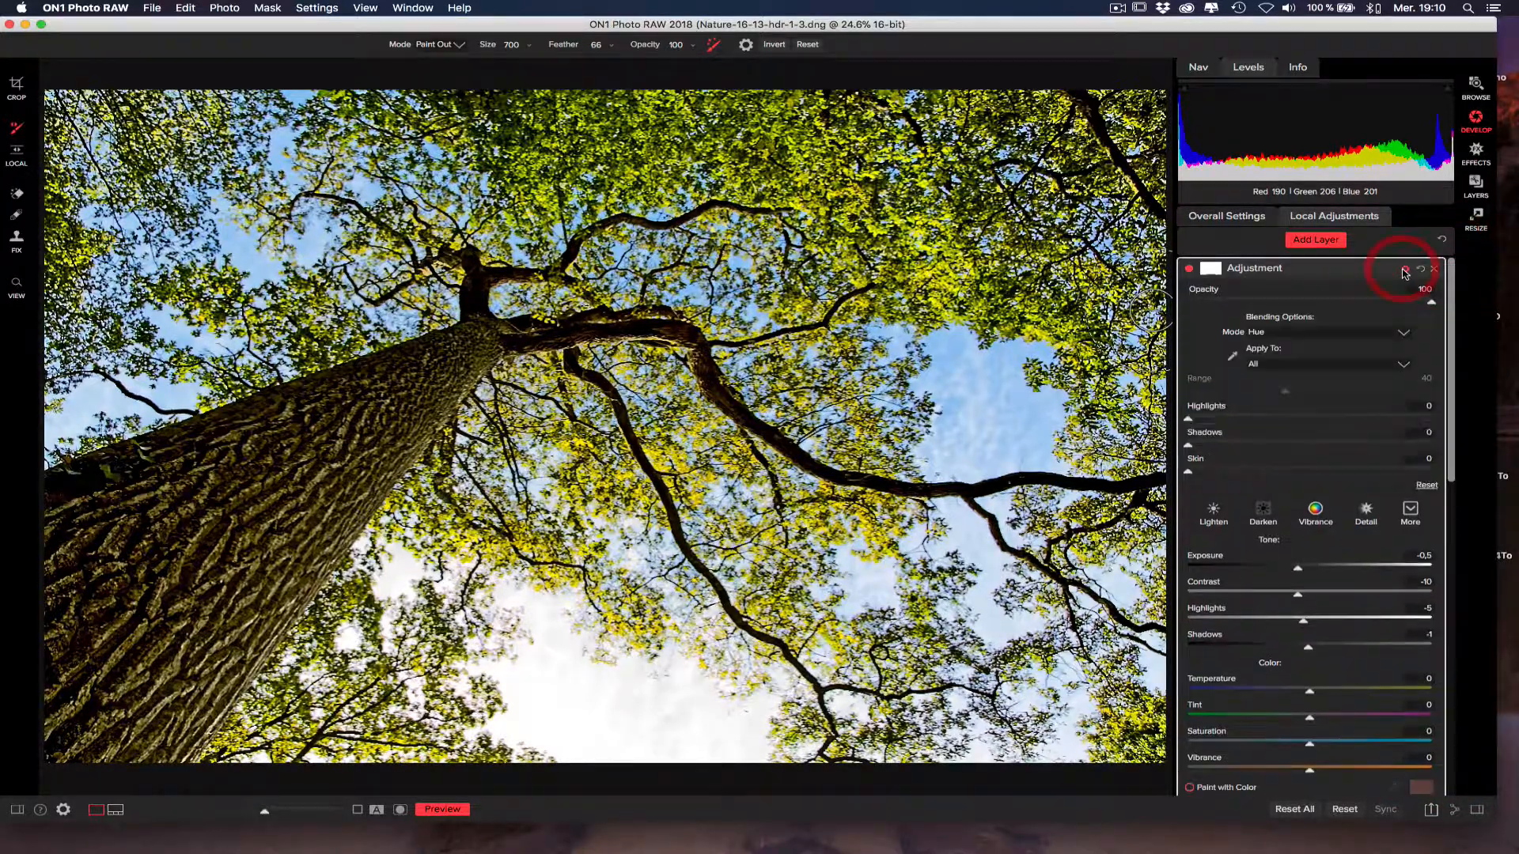
pyautogui.click(1306, 332)
pyautogui.click(1304, 663)
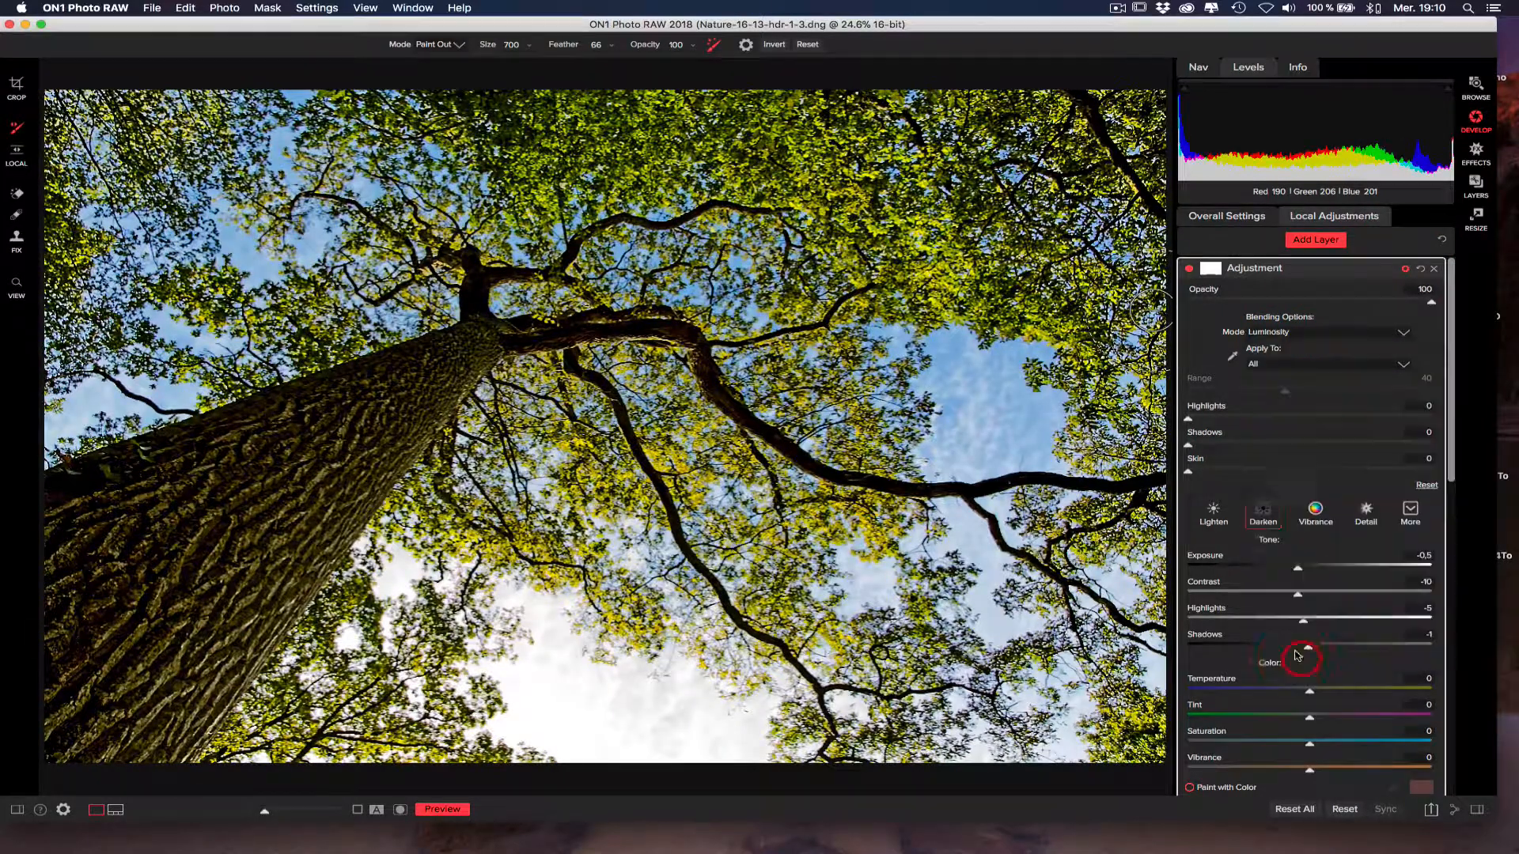
pyautogui.click(1189, 270)
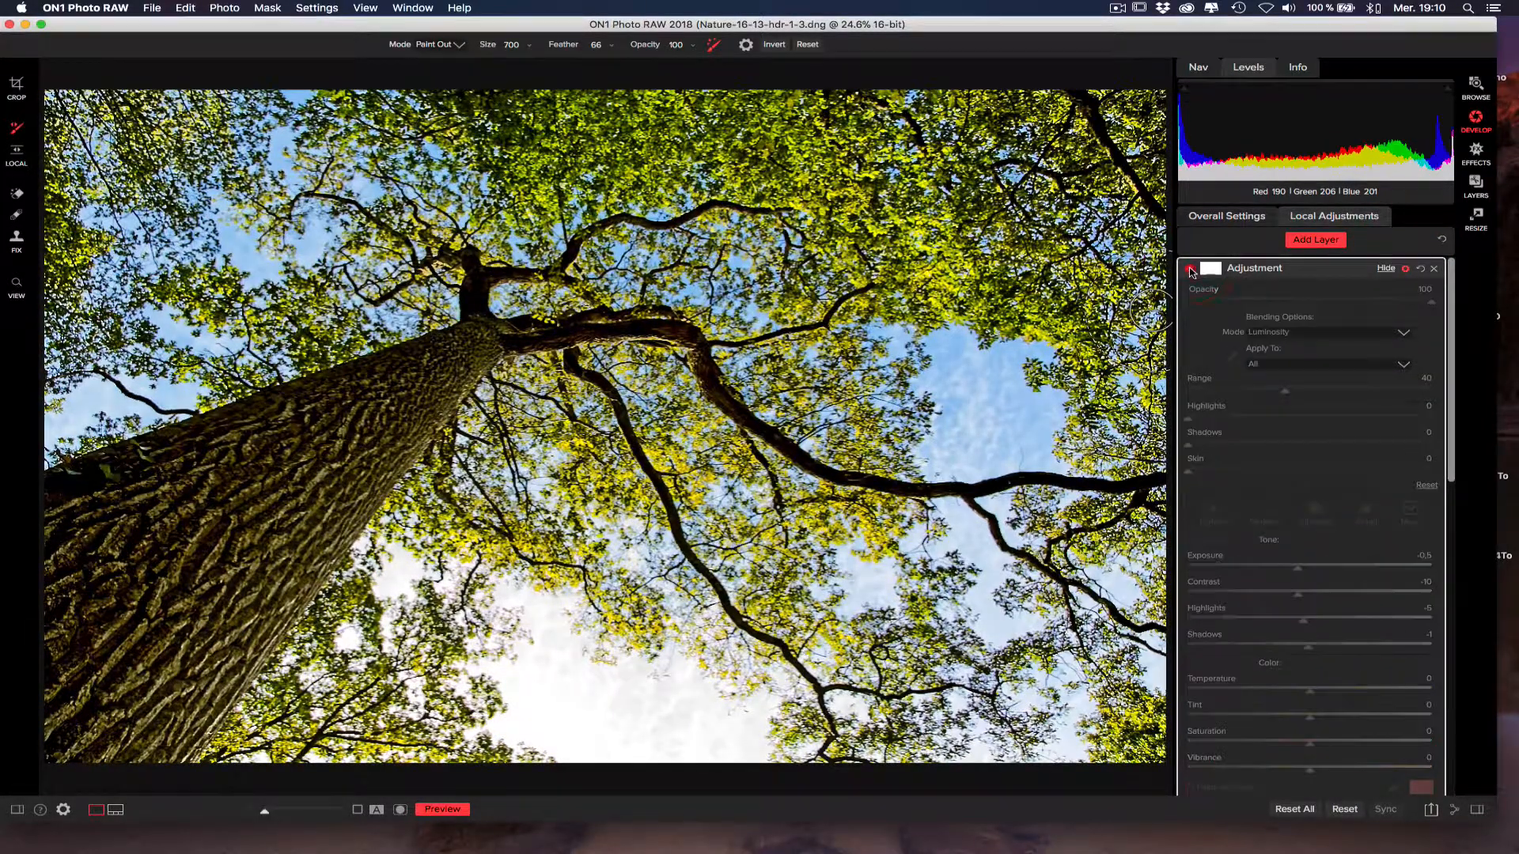
pyautogui.click(1190, 270)
pyautogui.click(1192, 270)
pyautogui.click(1191, 270)
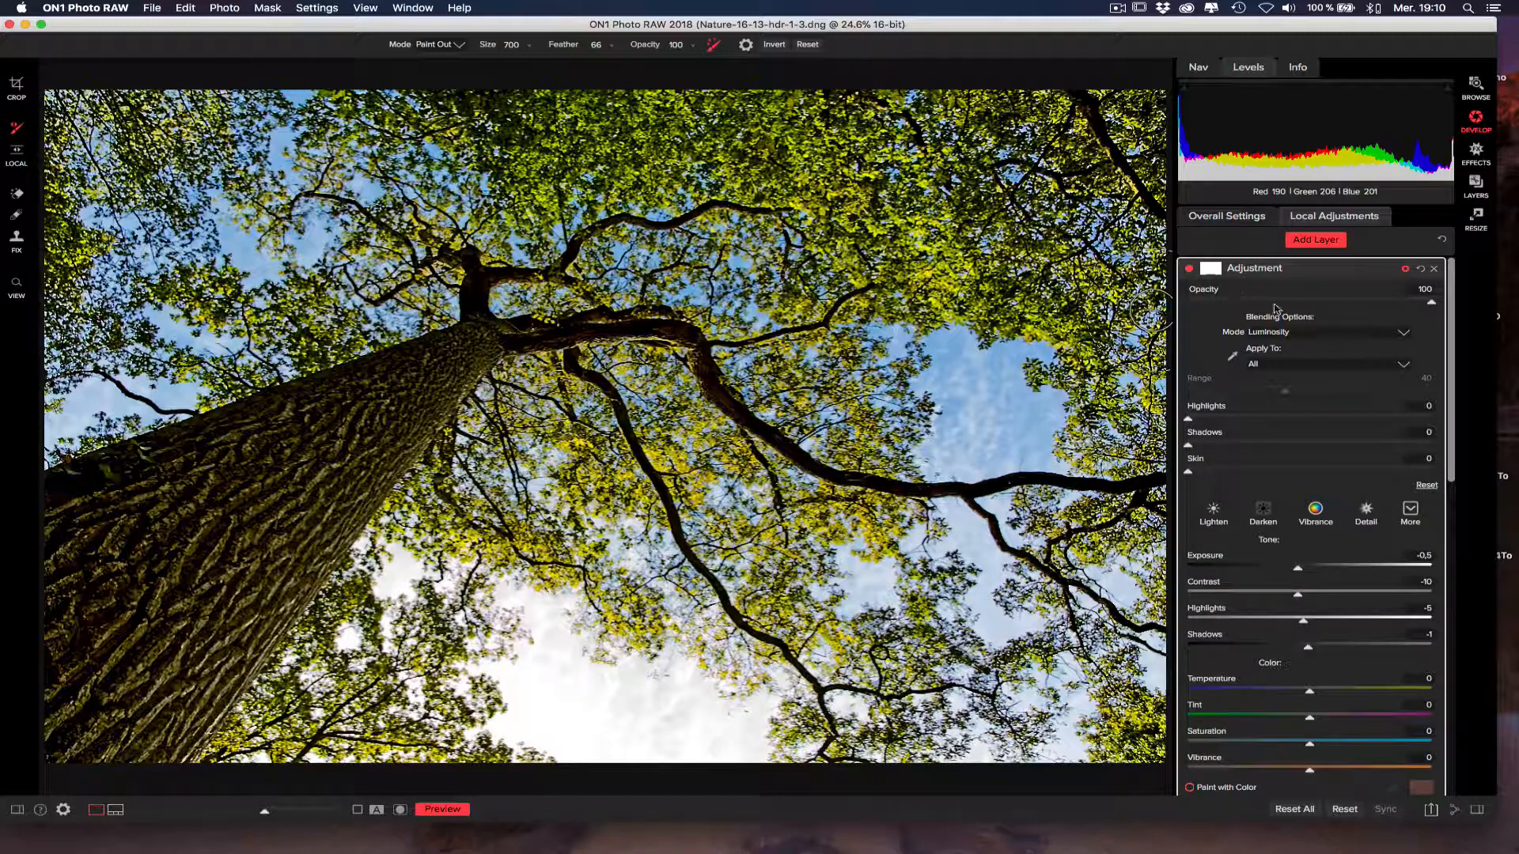
# Set the second adjustment layer's blending mode to Normal and compare the photo with the layer hidden and shown.
pyautogui.click(1317, 333)
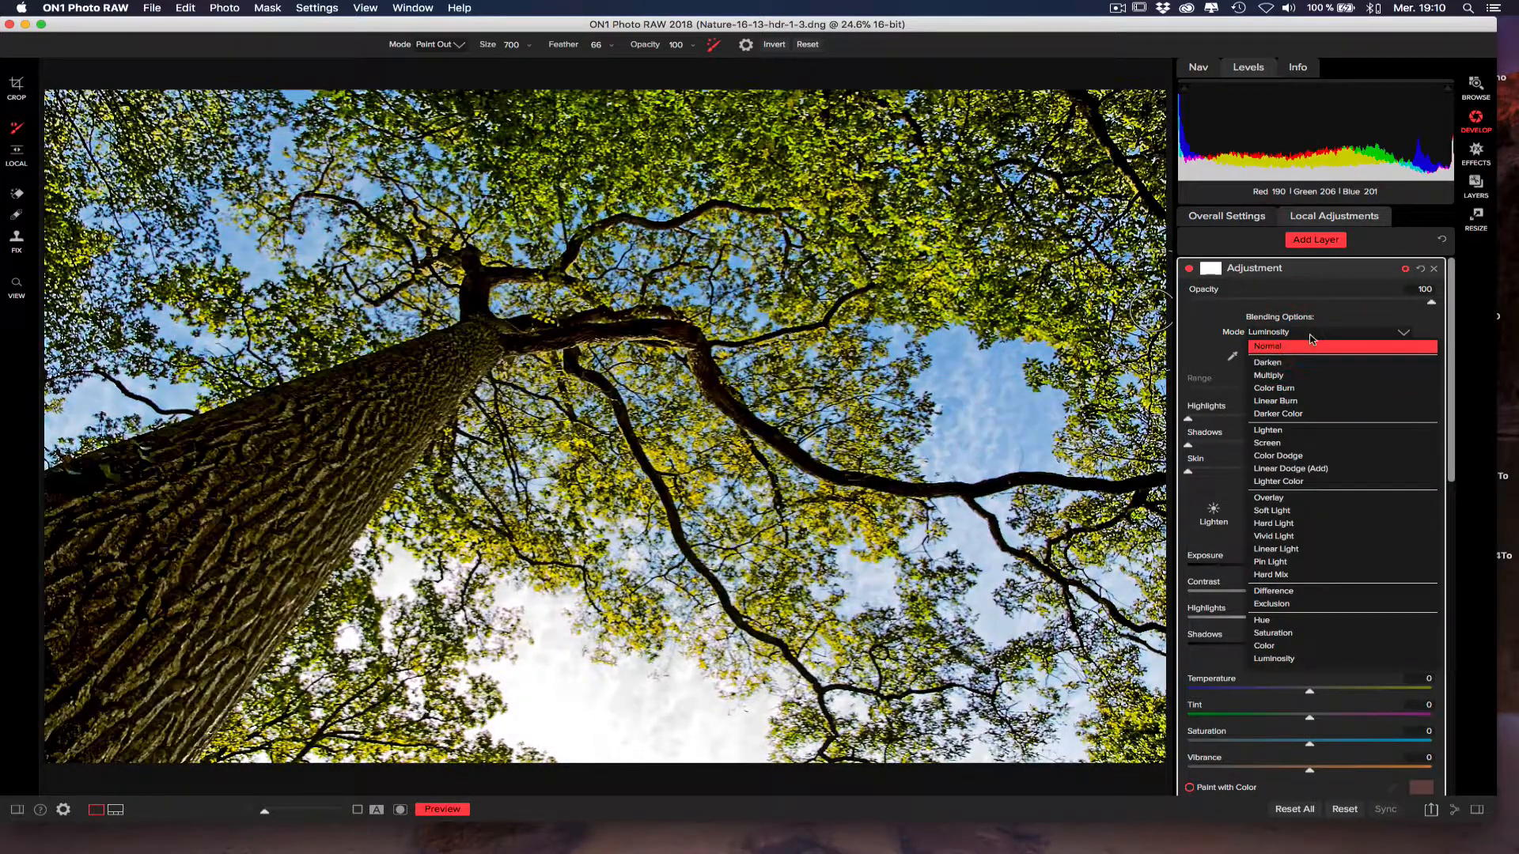
pyautogui.click(1303, 347)
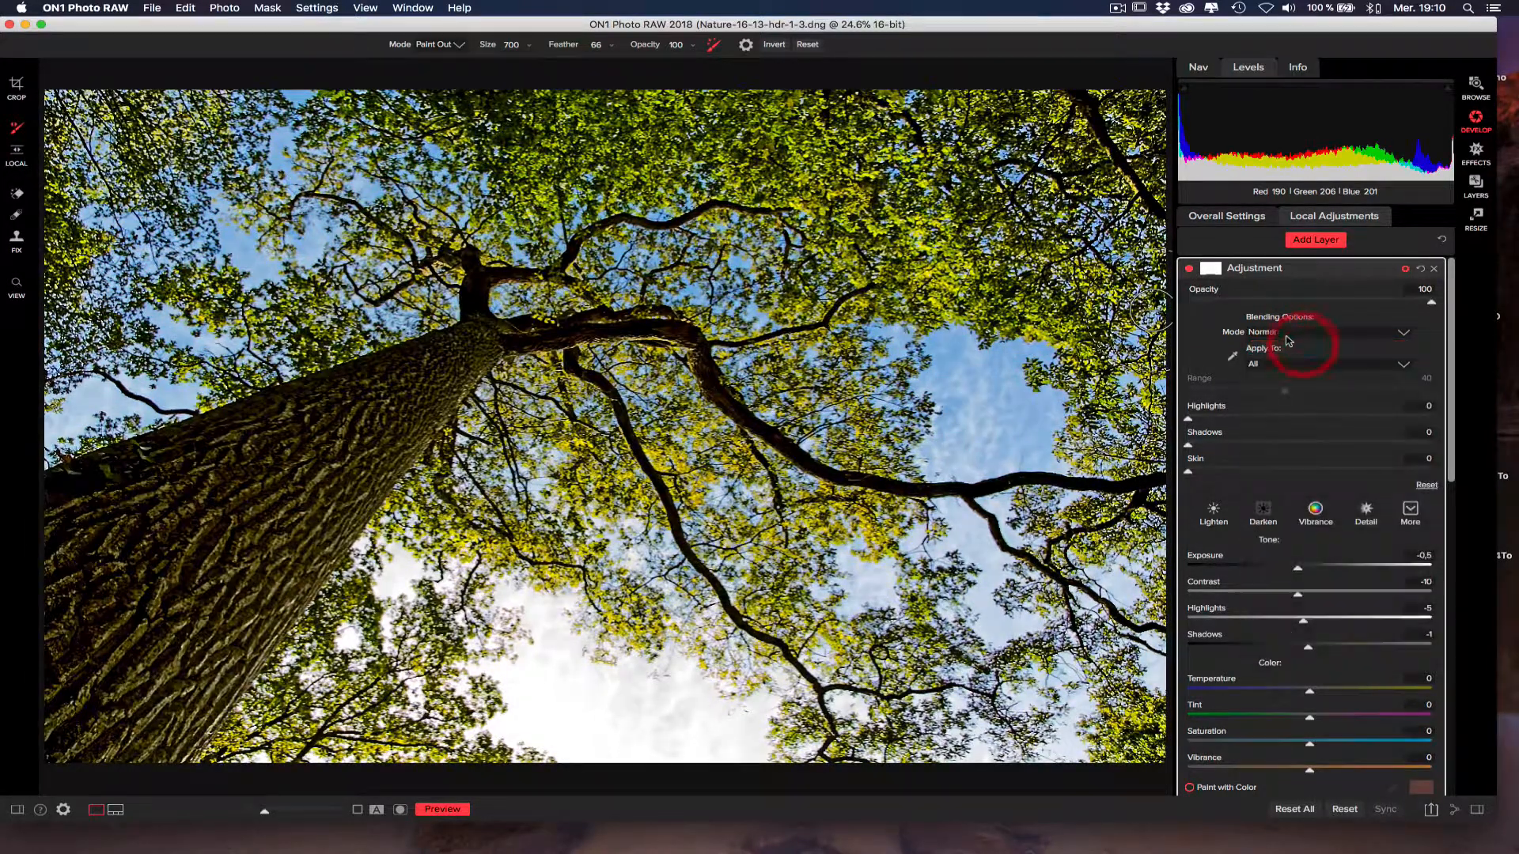
pyautogui.click(1189, 268)
pyautogui.click(1189, 268)
# Delete the masked adjustment layer with Structure 90 and reopen the settings of the remaining adjustment layer.
pyautogui.click(1234, 269)
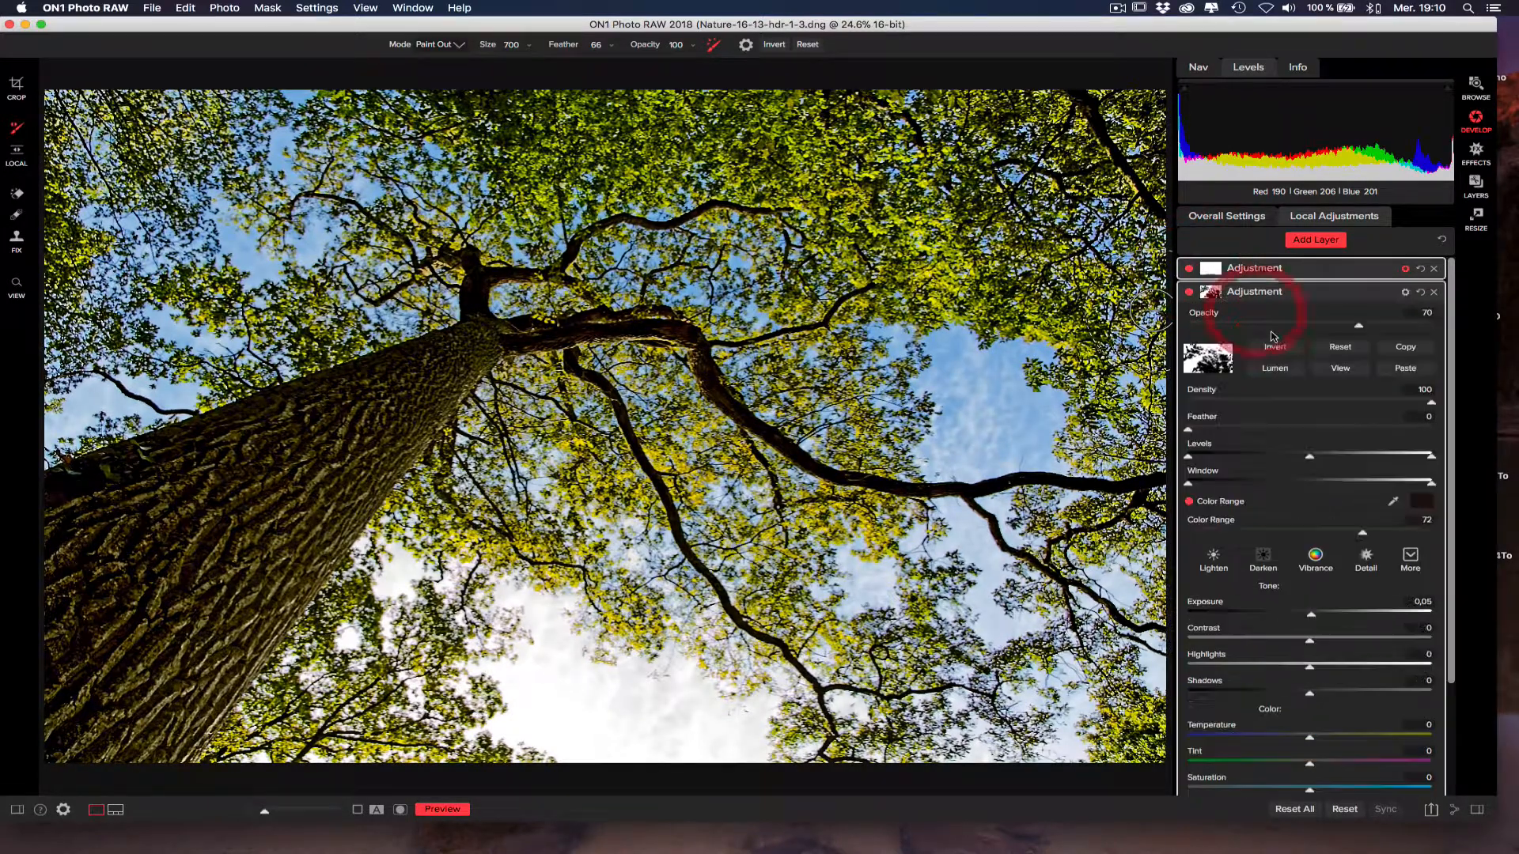
pyautogui.click(1434, 292)
pyautogui.click(1245, 269)
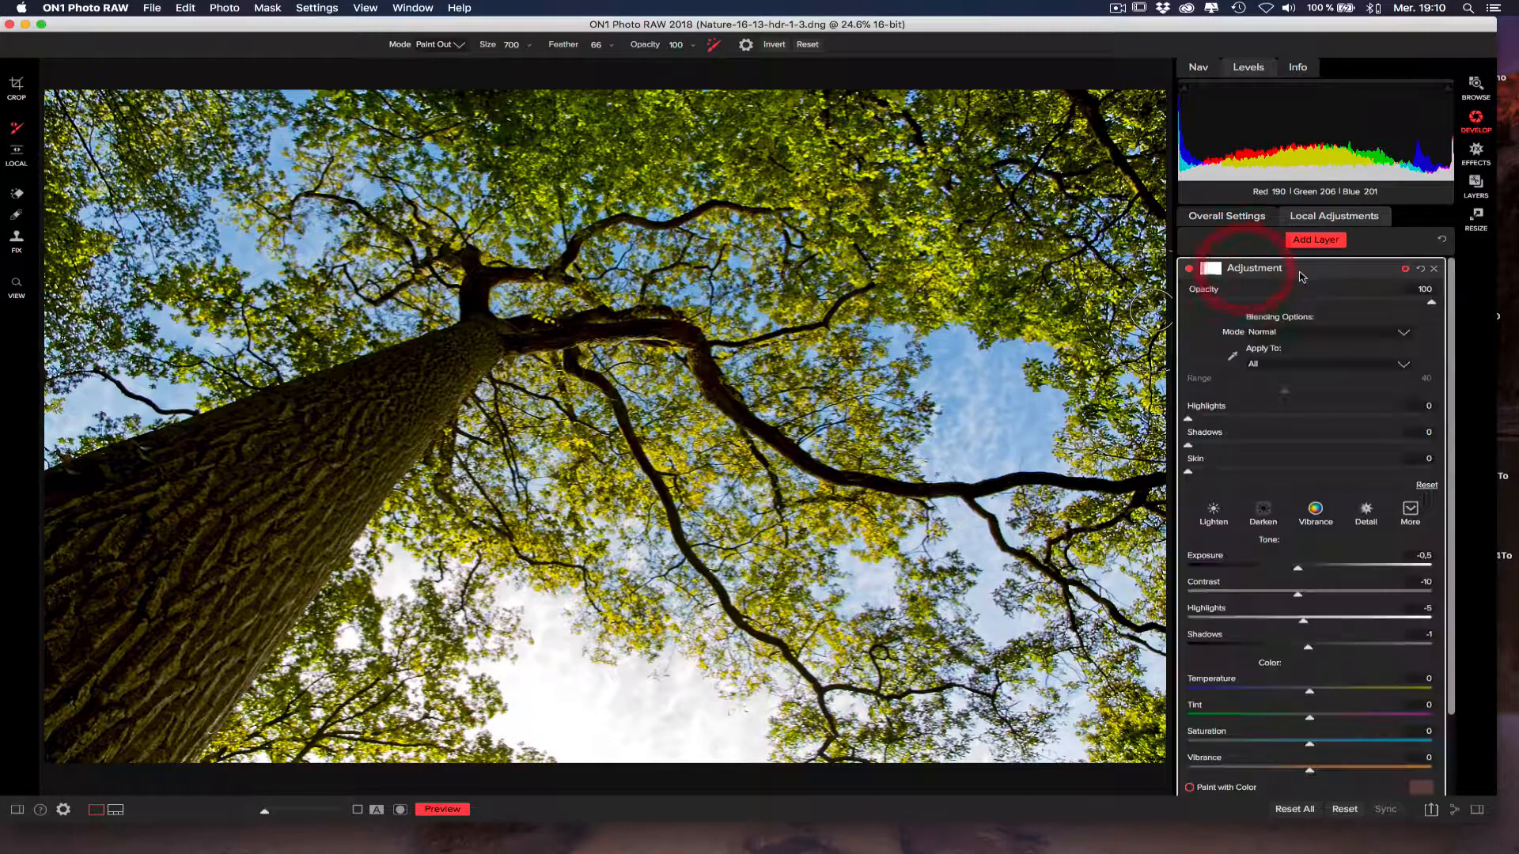
# Try Structure 83 on the remaining adjustment layer in Normal blending mode and look through the available blending modes.
pyautogui.click(1346, 341)
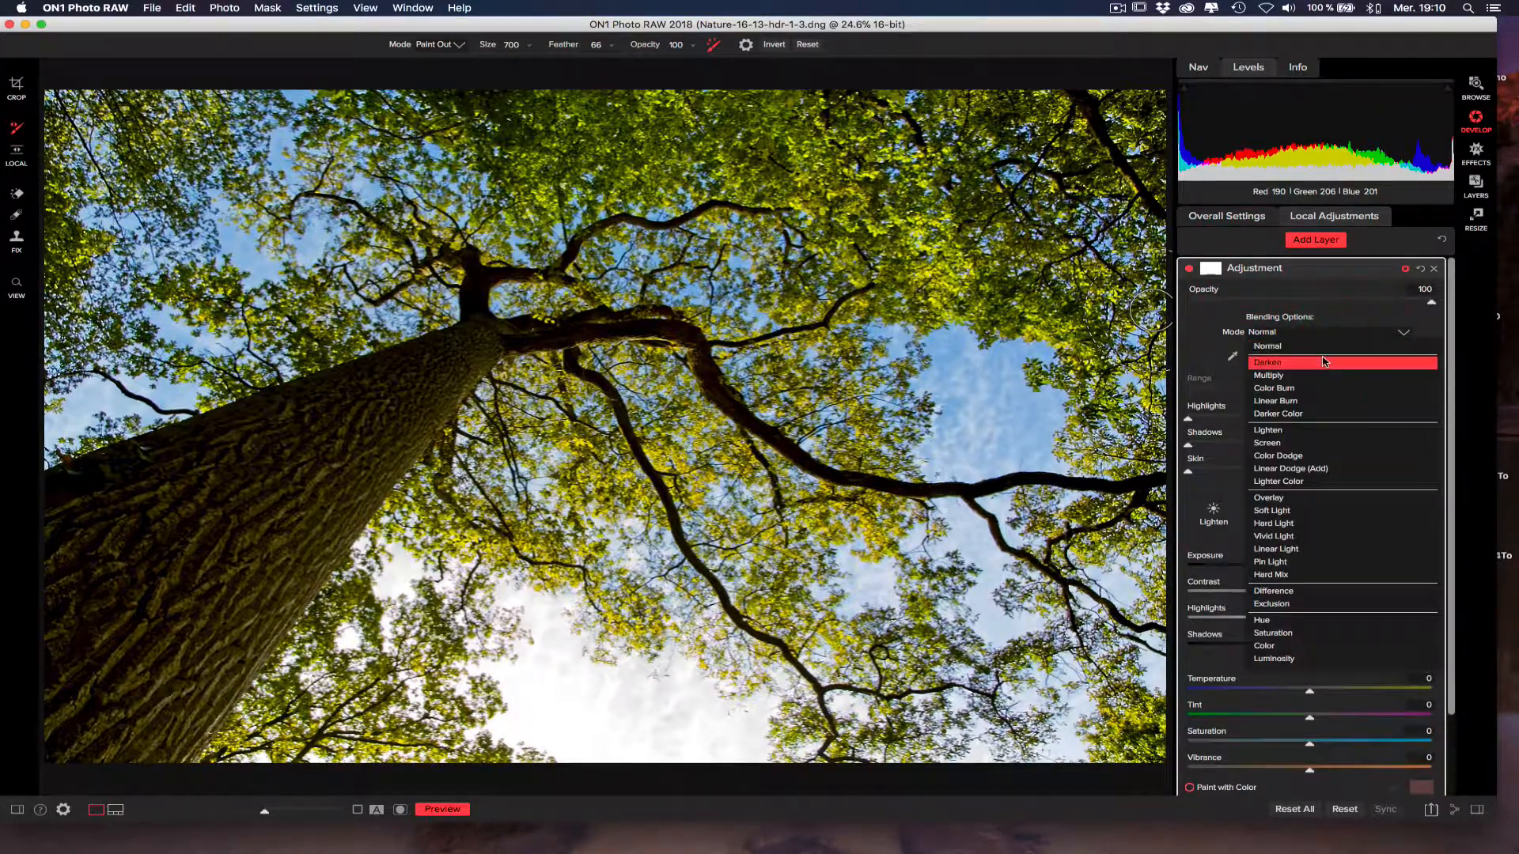
pyautogui.click(1325, 344)
pyautogui.scroll(-3, 1453, 341)
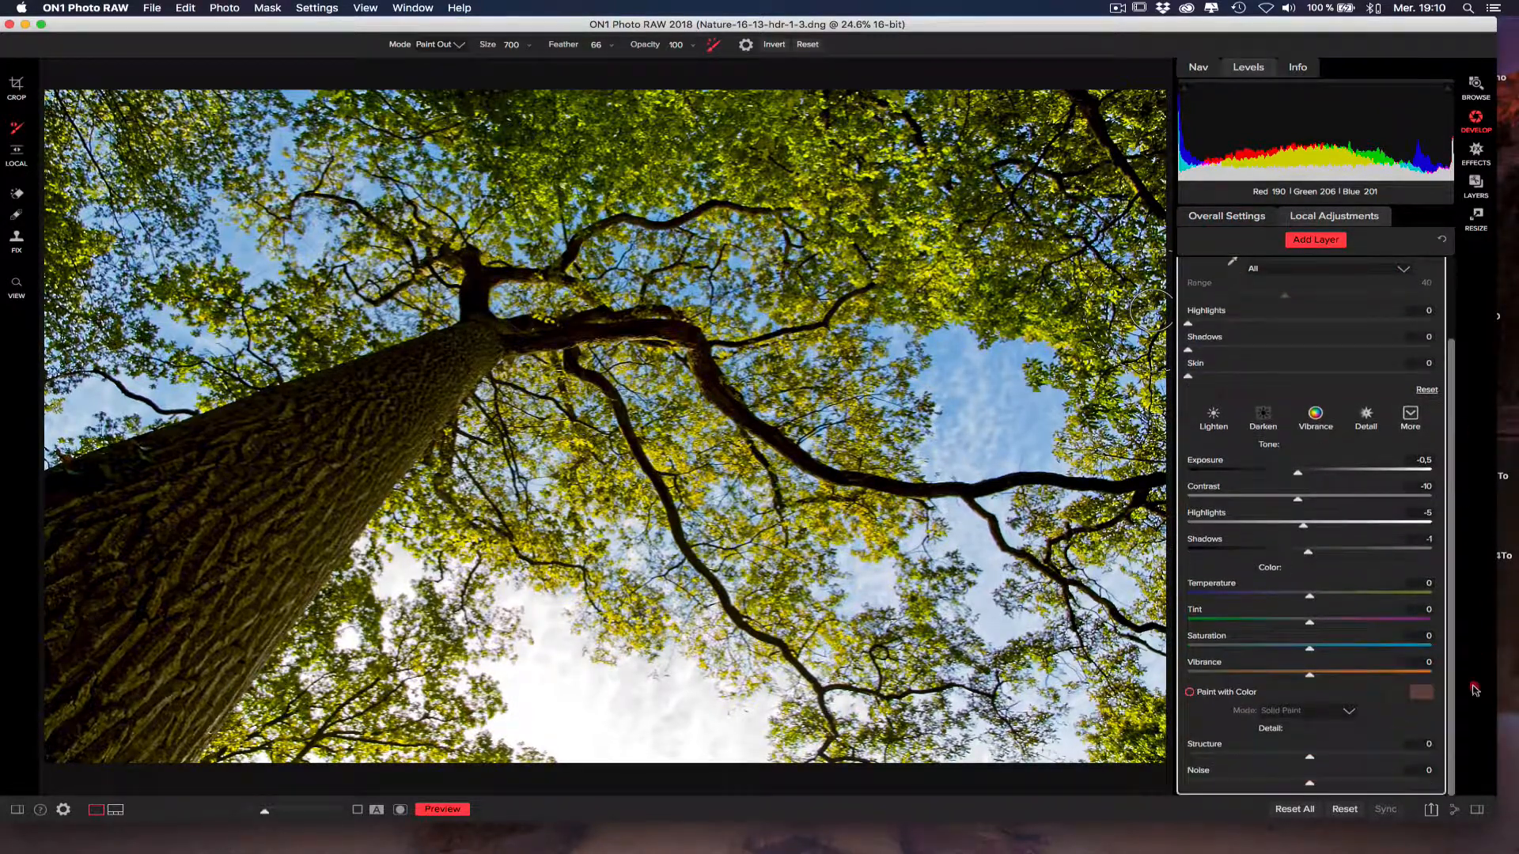
pyautogui.click(1410, 757)
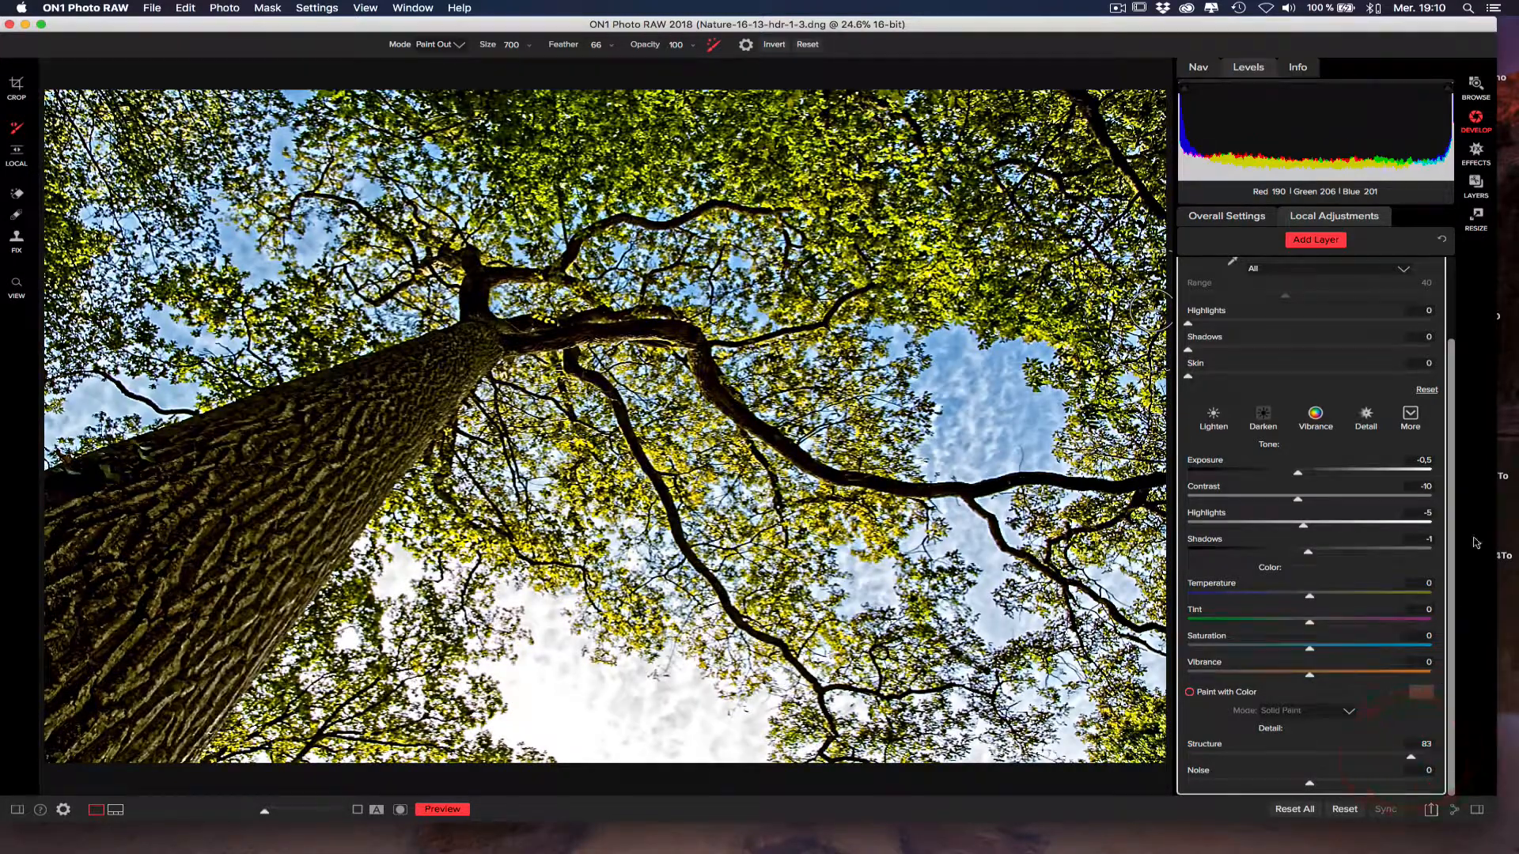
pyautogui.click(1451, 269)
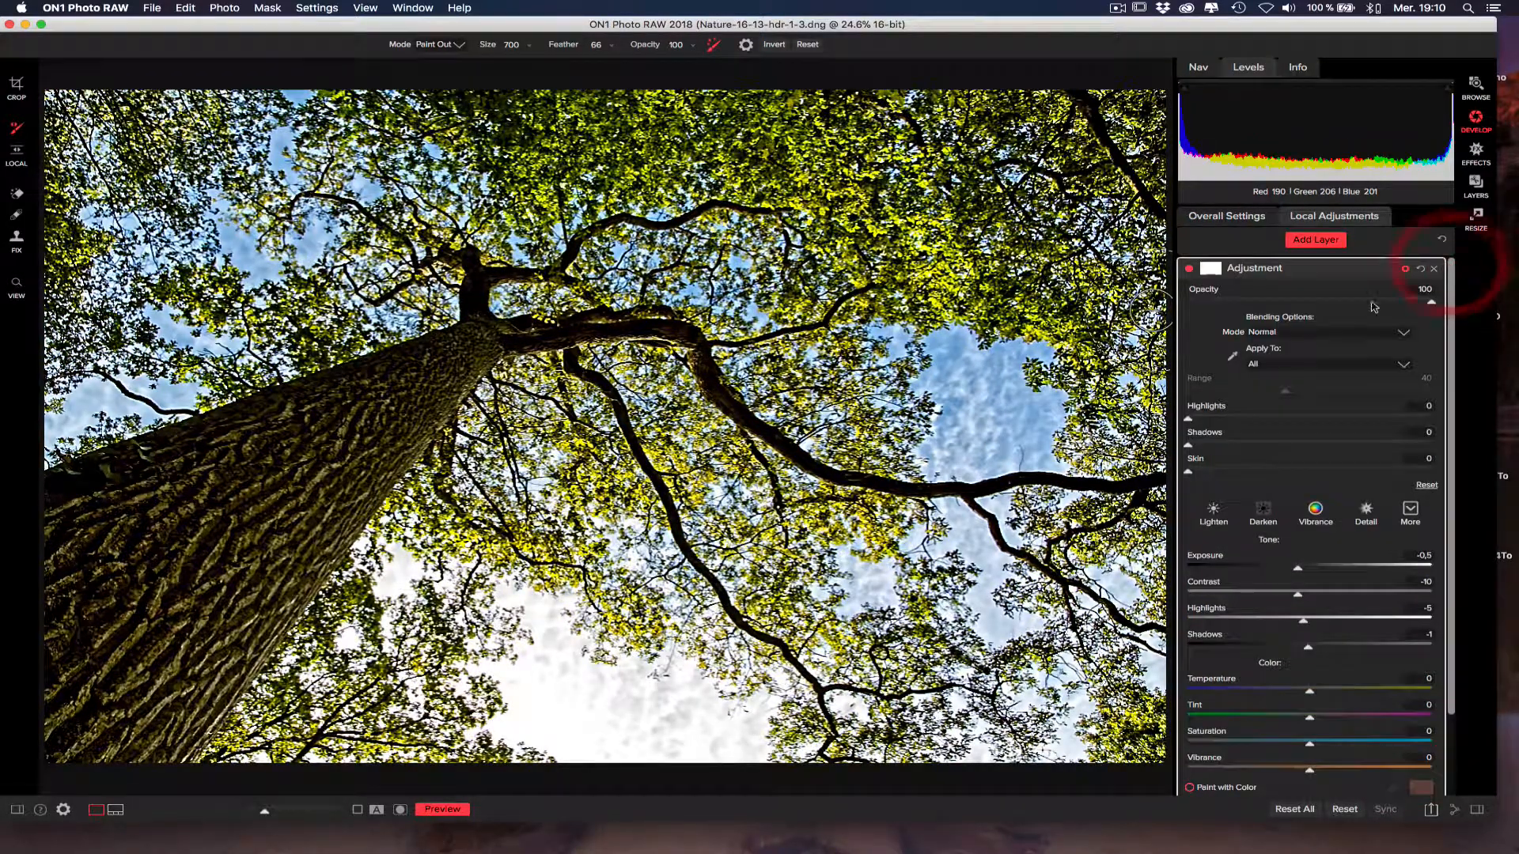
pyautogui.click(1349, 332)
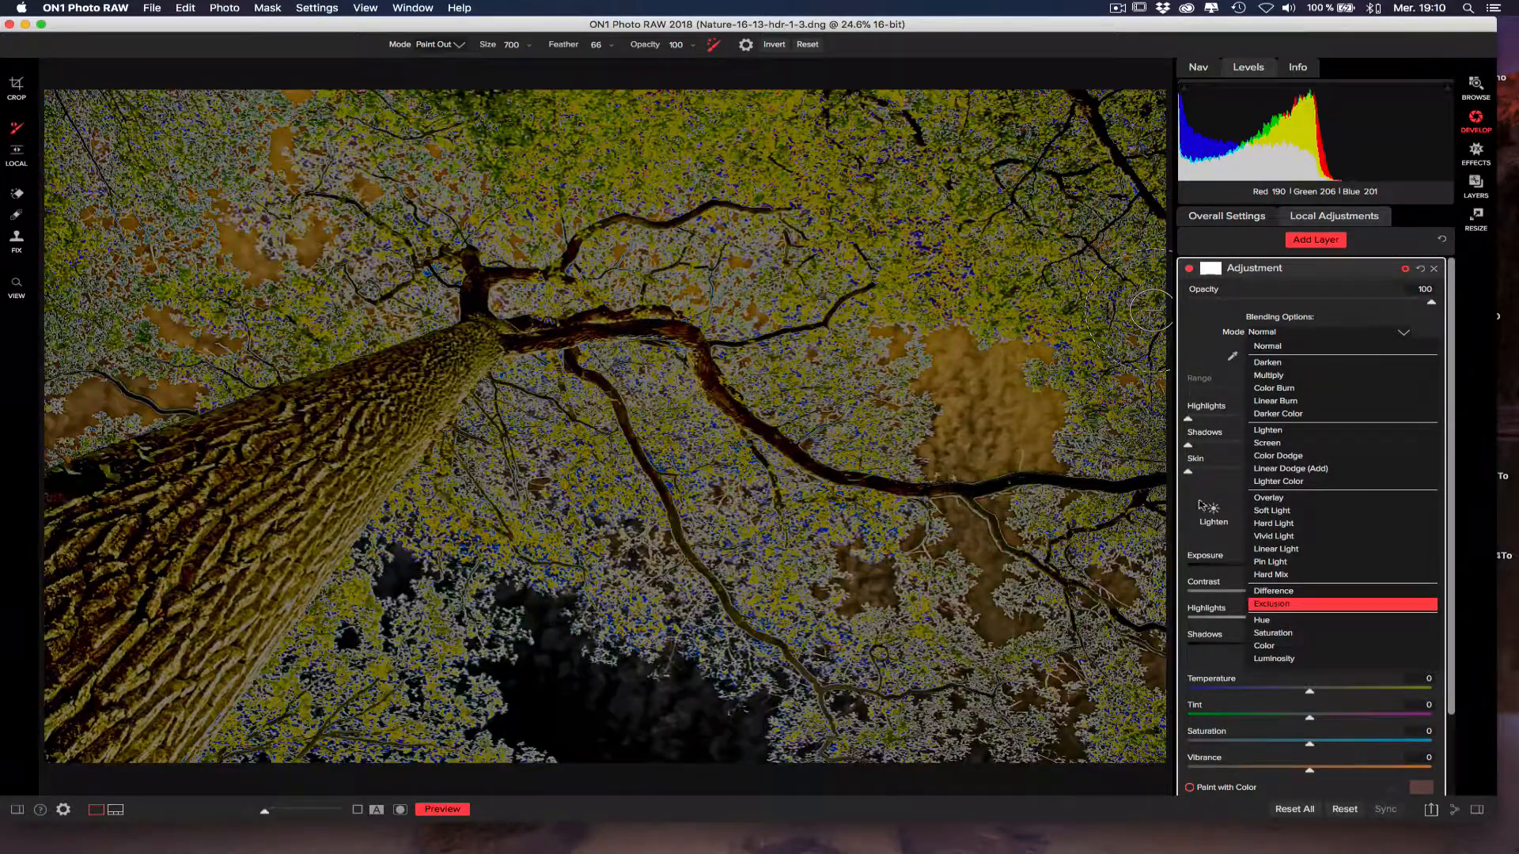
pyautogui.click(1203, 503)
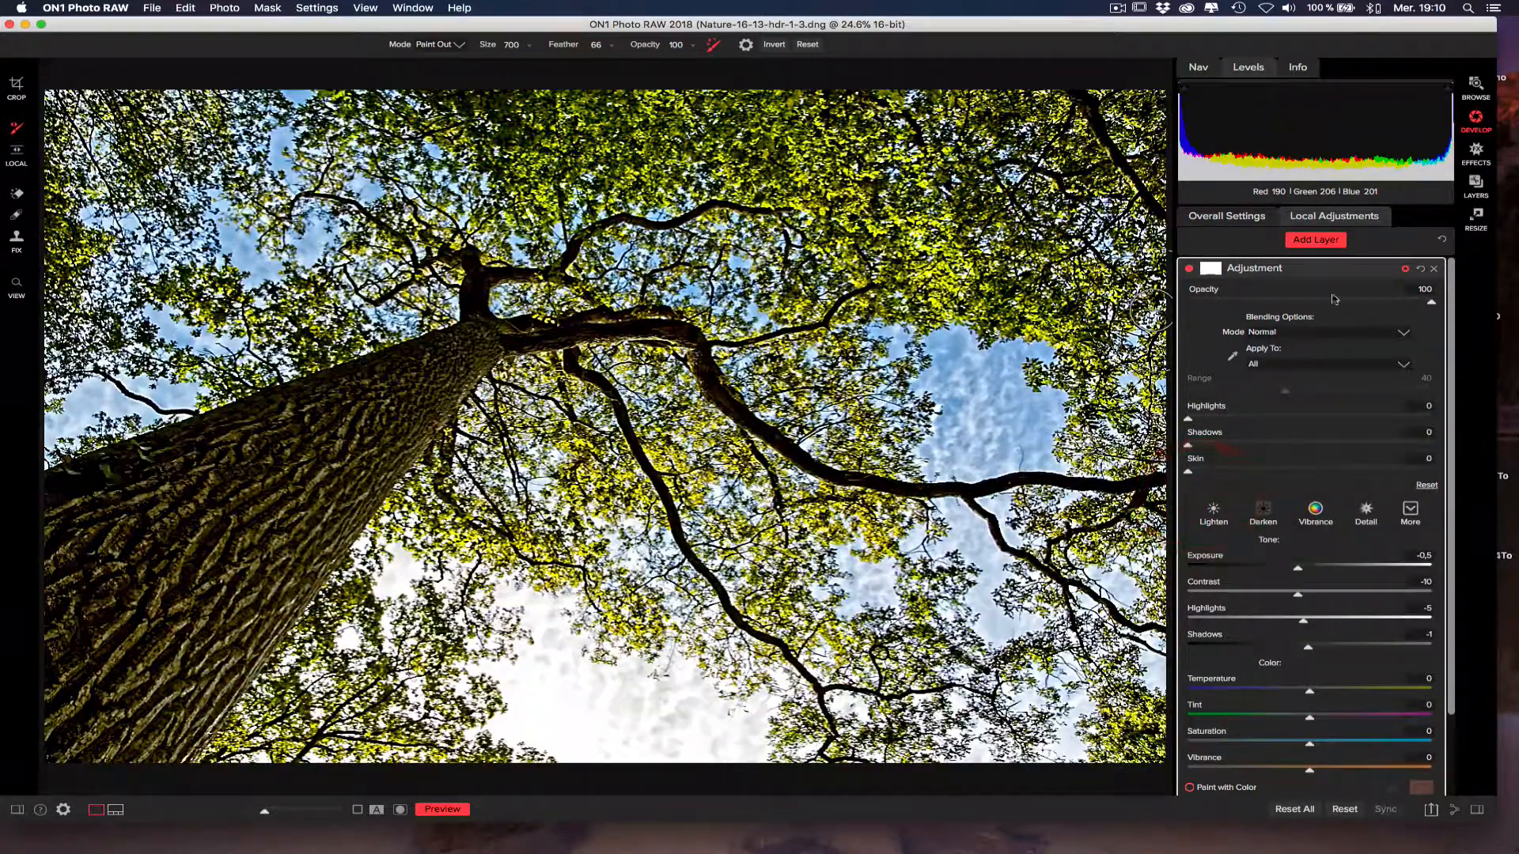
# Reset the adjustment layer's tone and detail settings, and set Saturation to 50 and Vibrance to 22.
pyautogui.click(1421, 269)
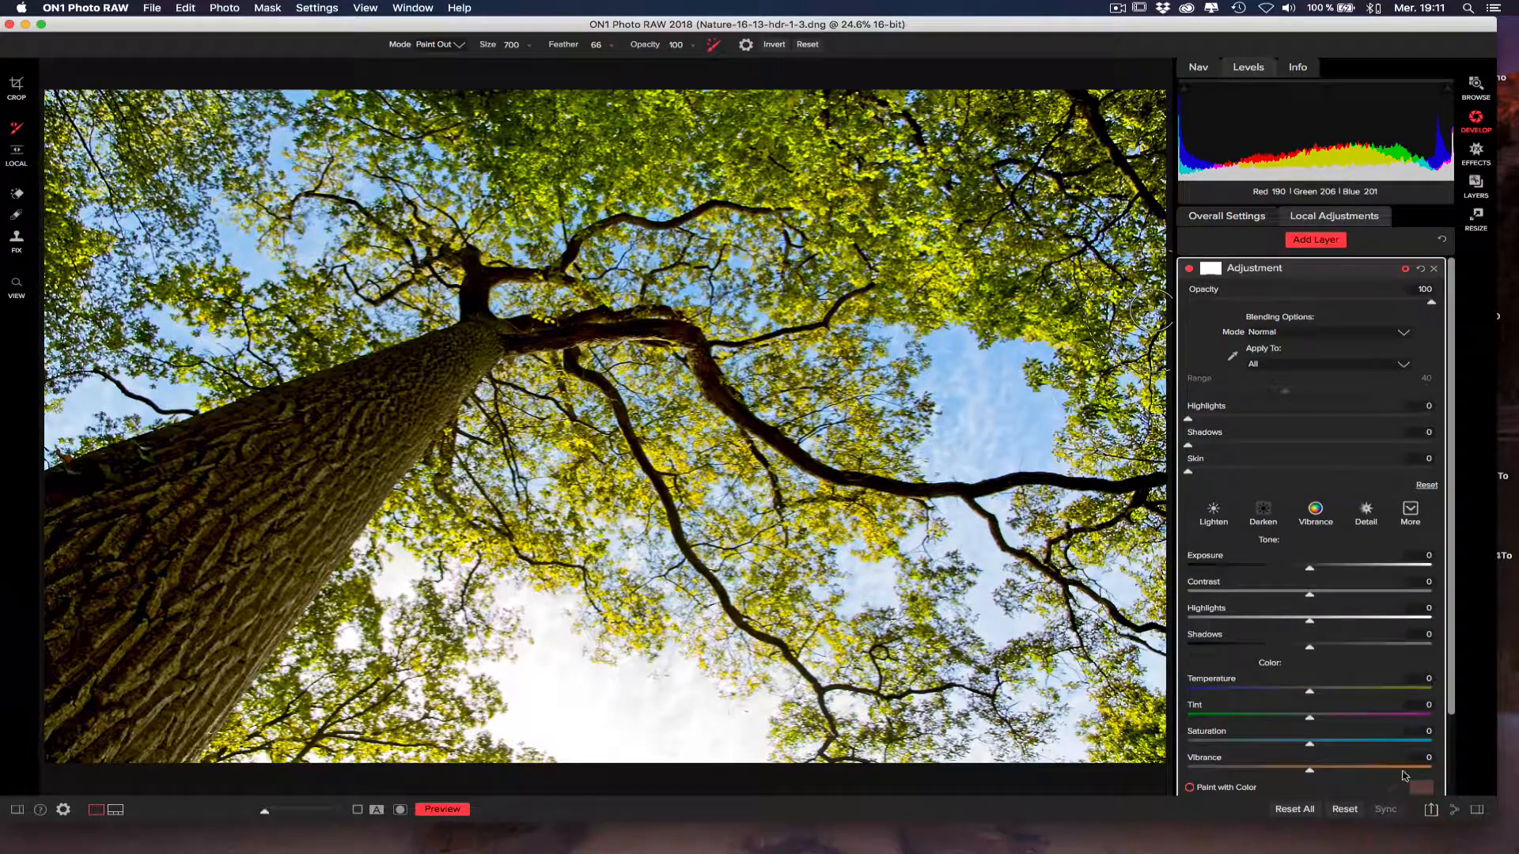
pyautogui.scroll(-3, 1446, 760)
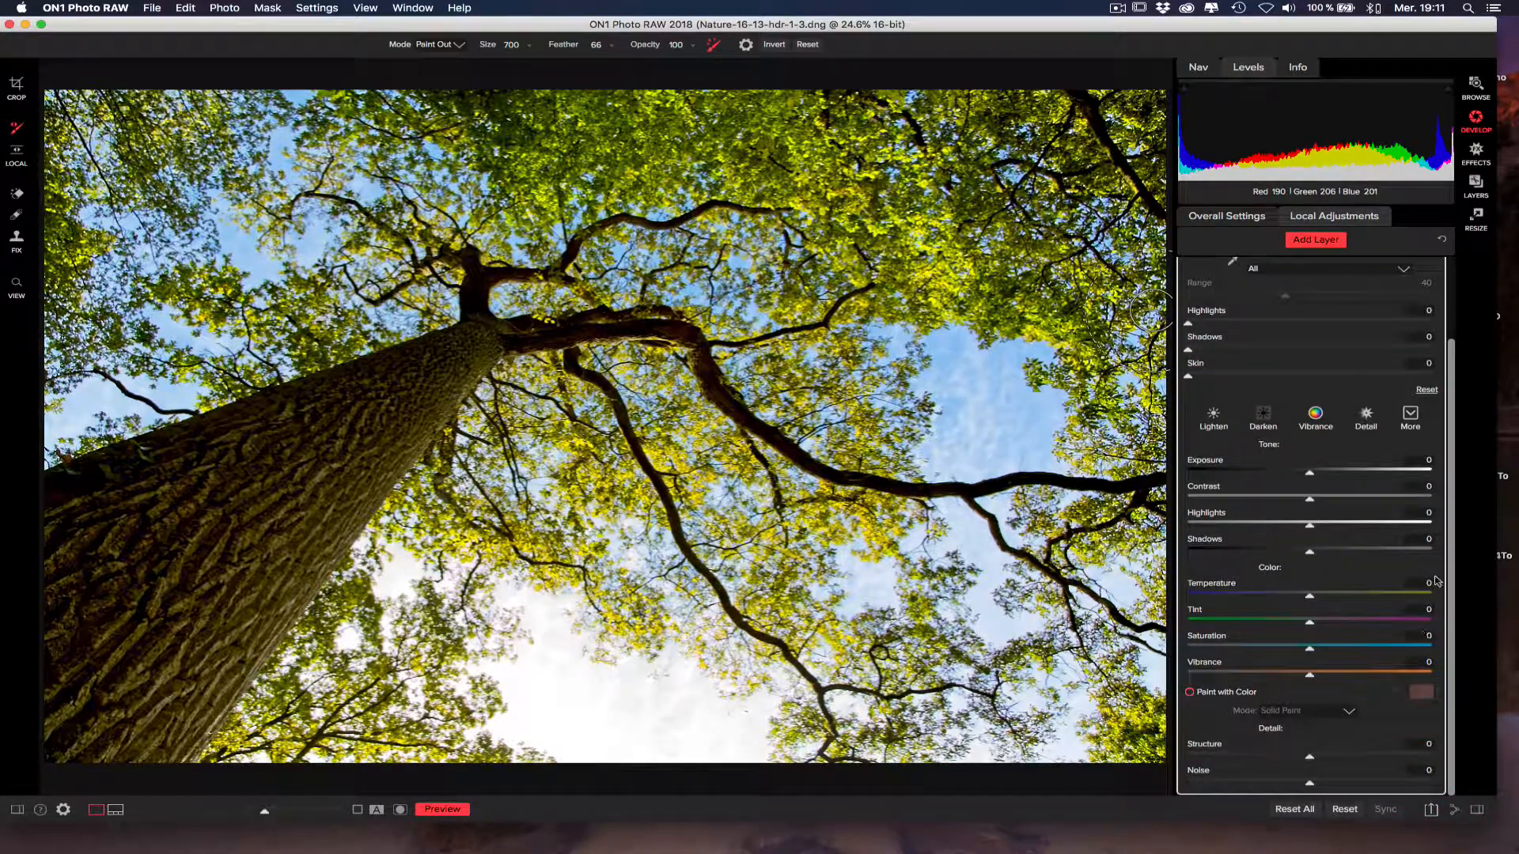
pyautogui.click(1371, 647)
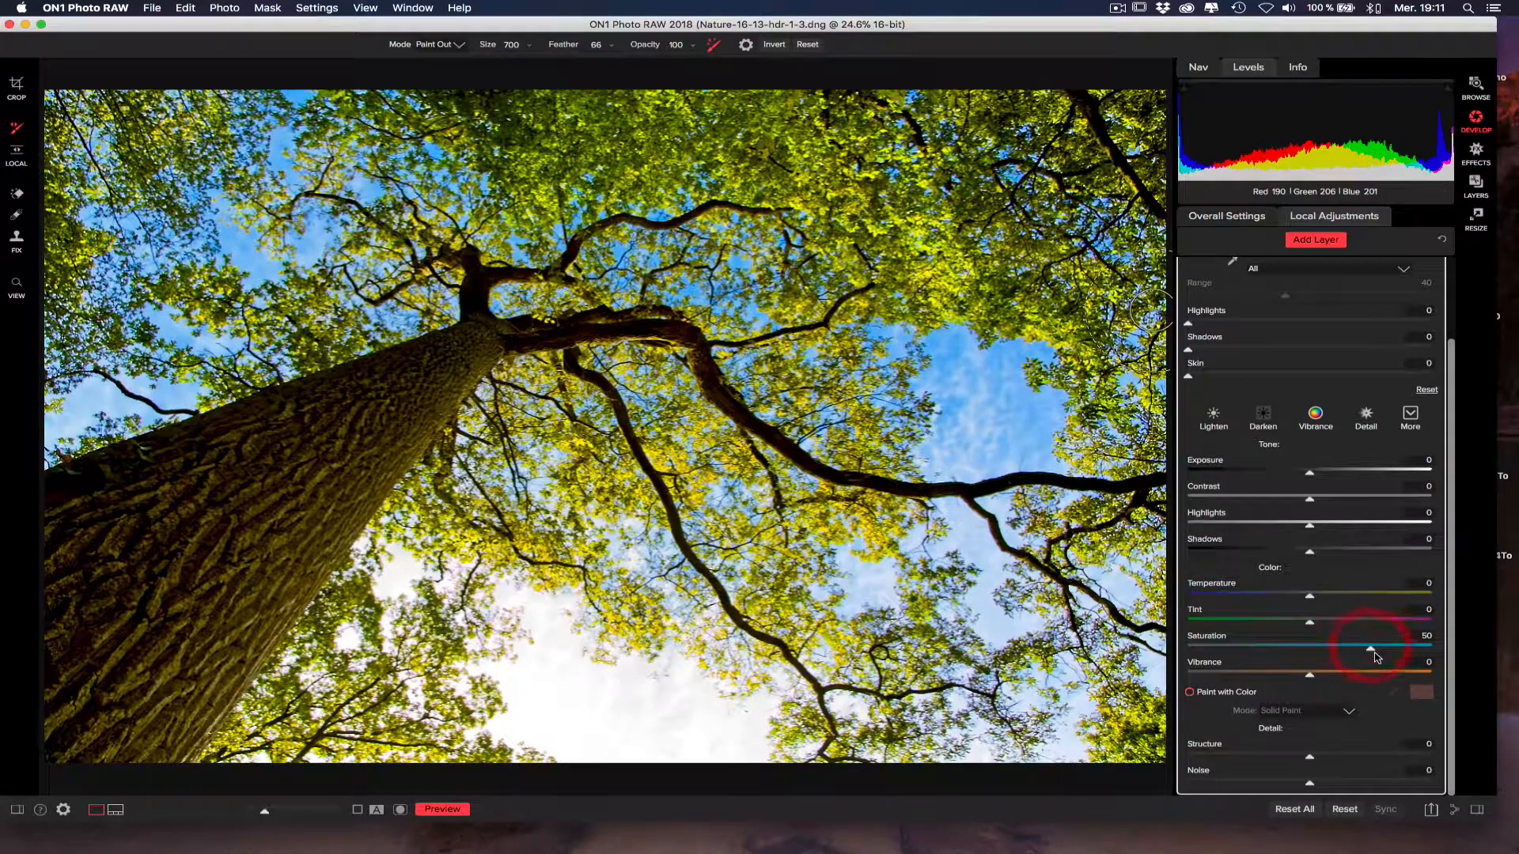
pyautogui.click(1337, 674)
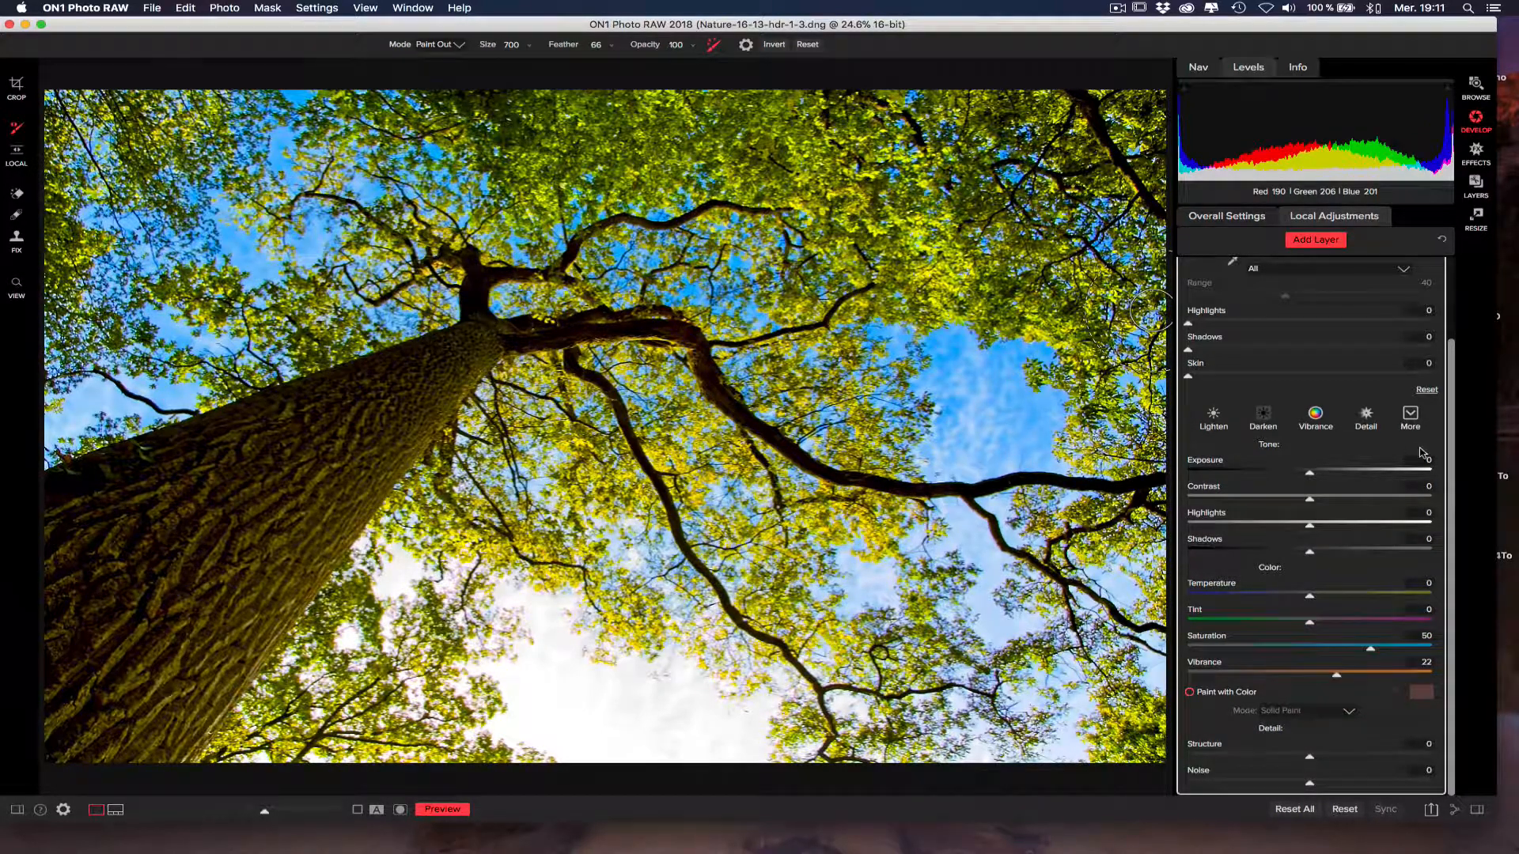
pyautogui.scroll(3, 1450, 305)
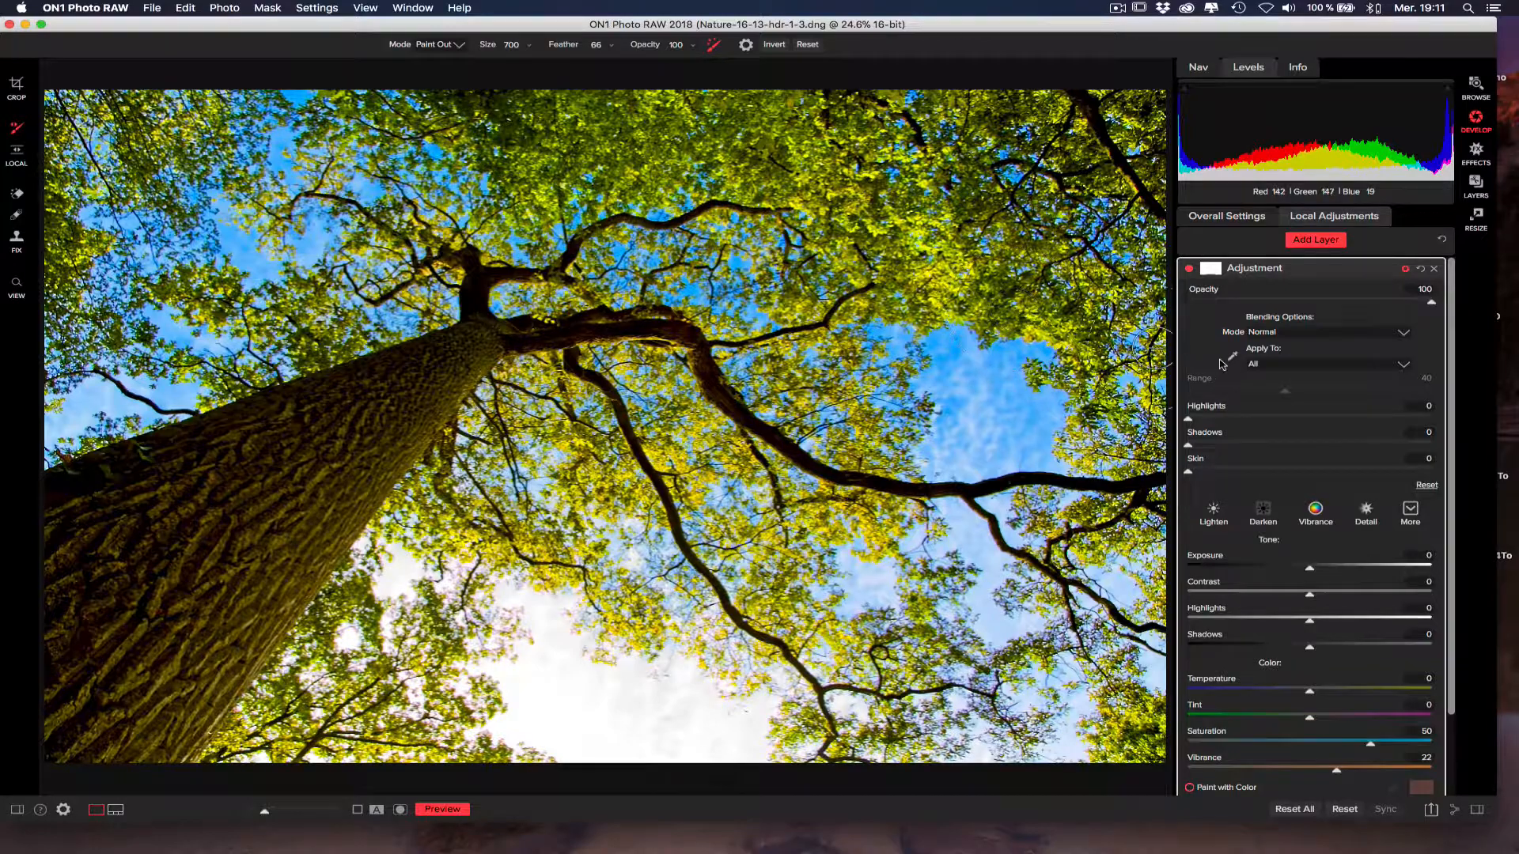
# Try the Color blending mode on the adjustment layer.
pyautogui.click(1292, 333)
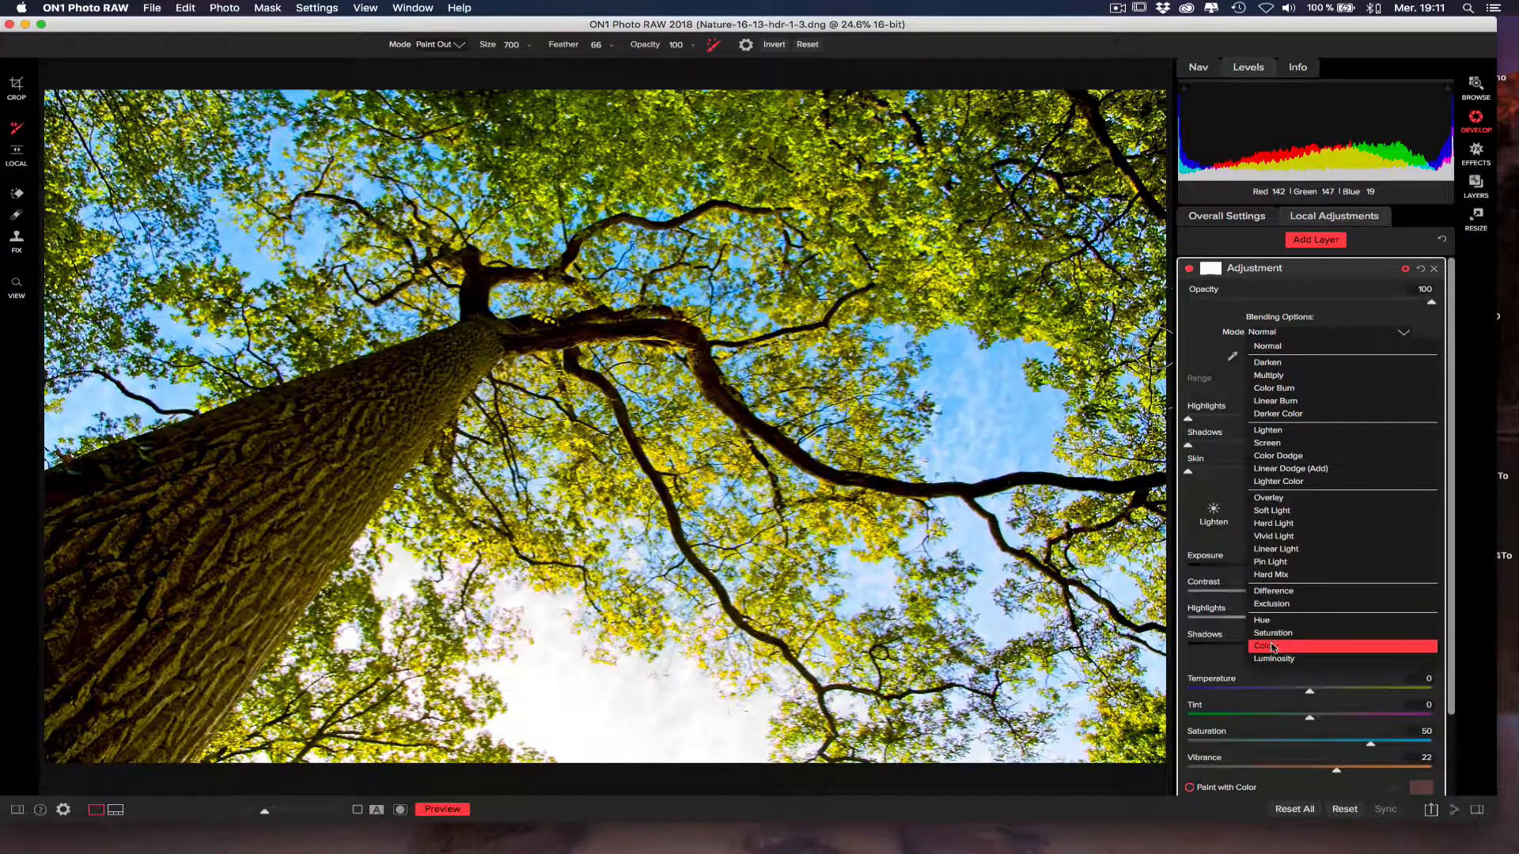
pyautogui.click(1274, 647)
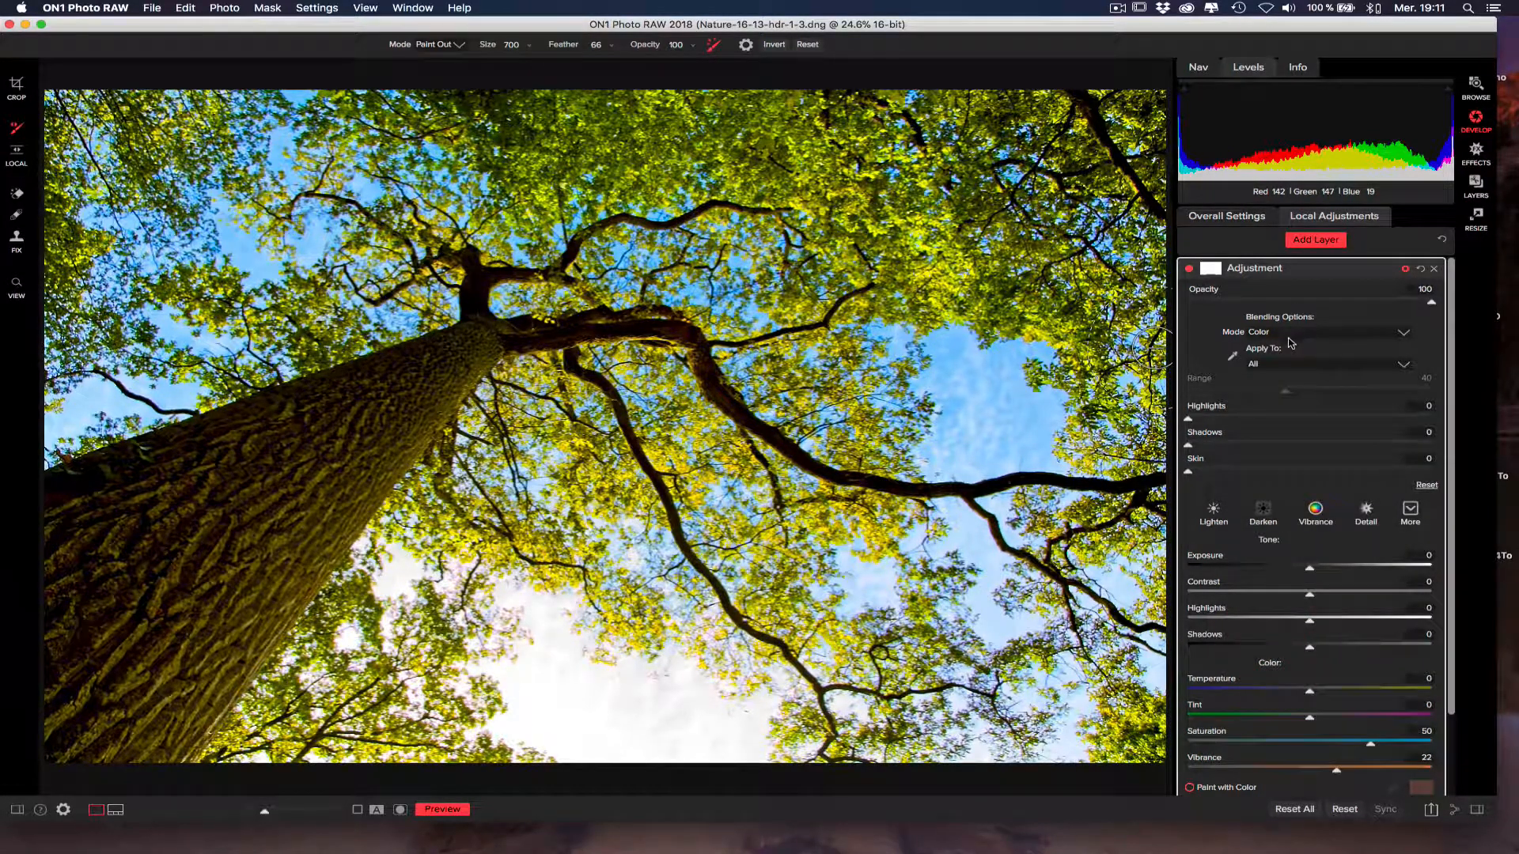
pyautogui.click(1291, 337)
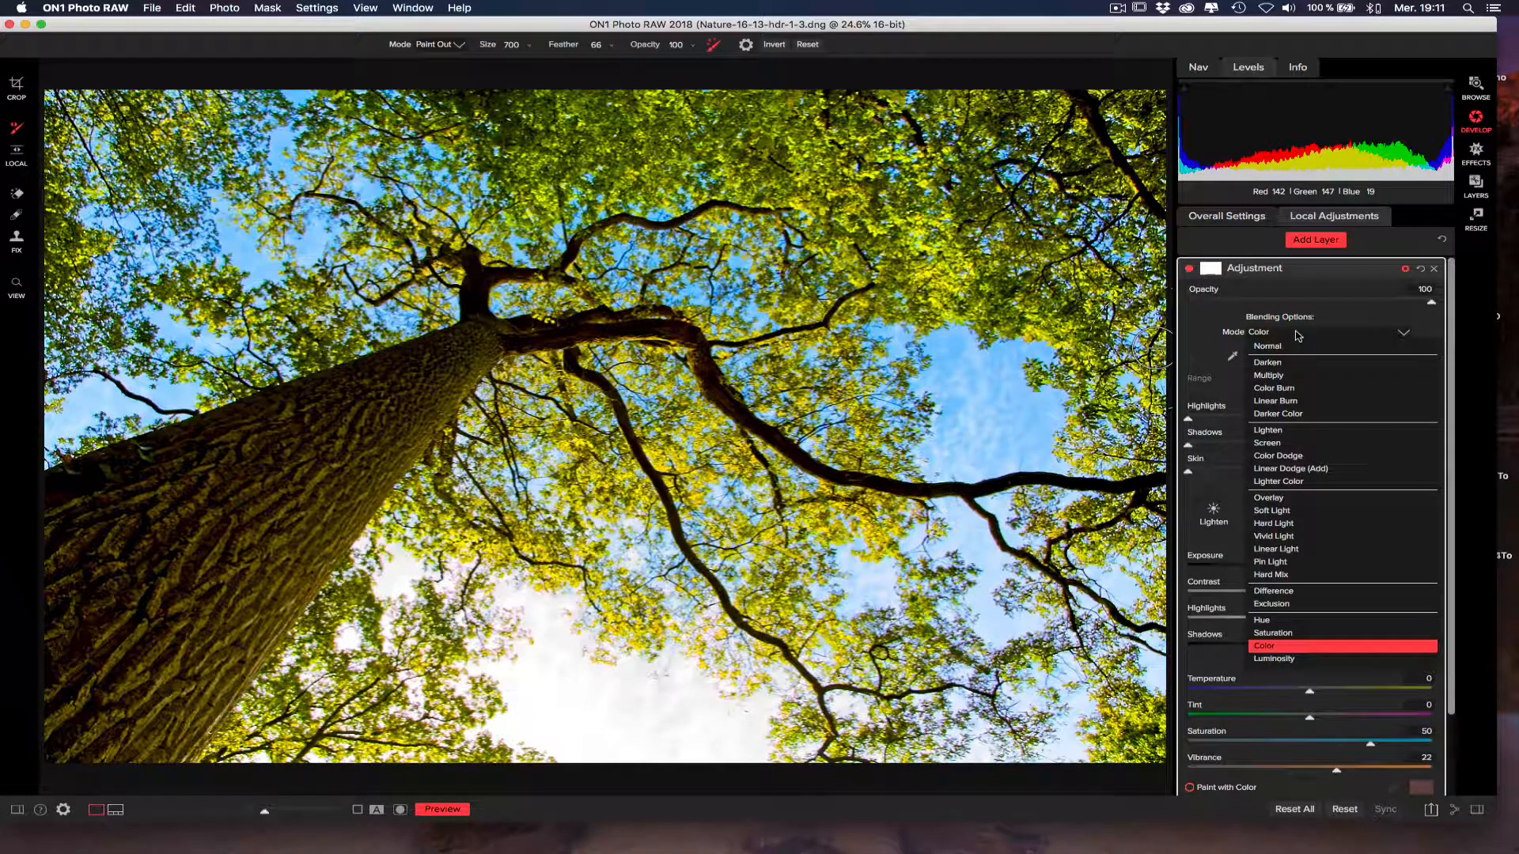
pyautogui.click(1270, 647)
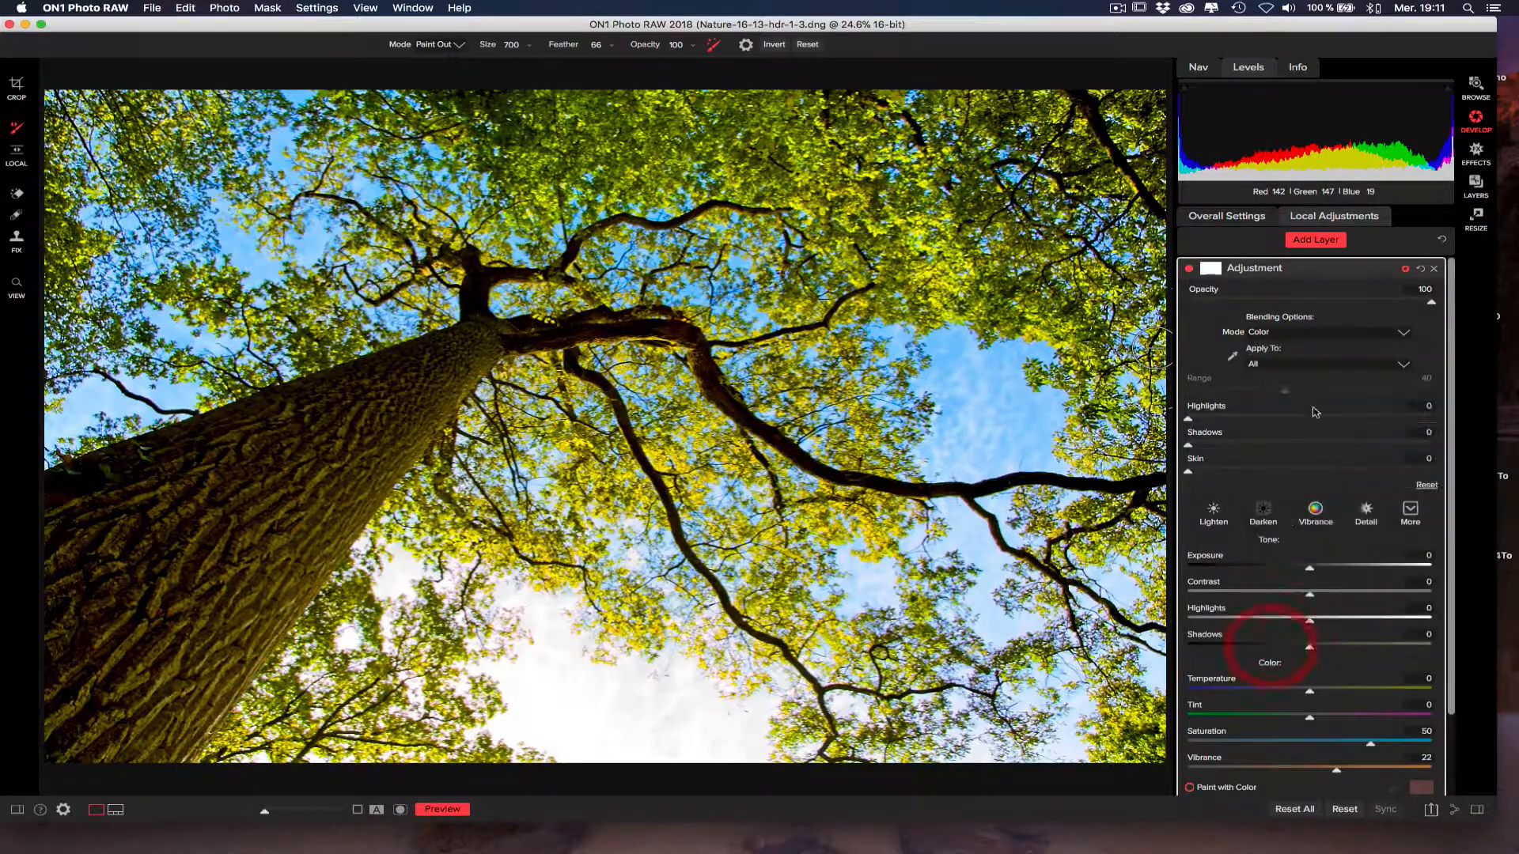
# Examine the blending modes and the colour and tonal ranges the adjustment layer can be applied to.
pyautogui.click(1296, 369)
pyautogui.click(1297, 340)
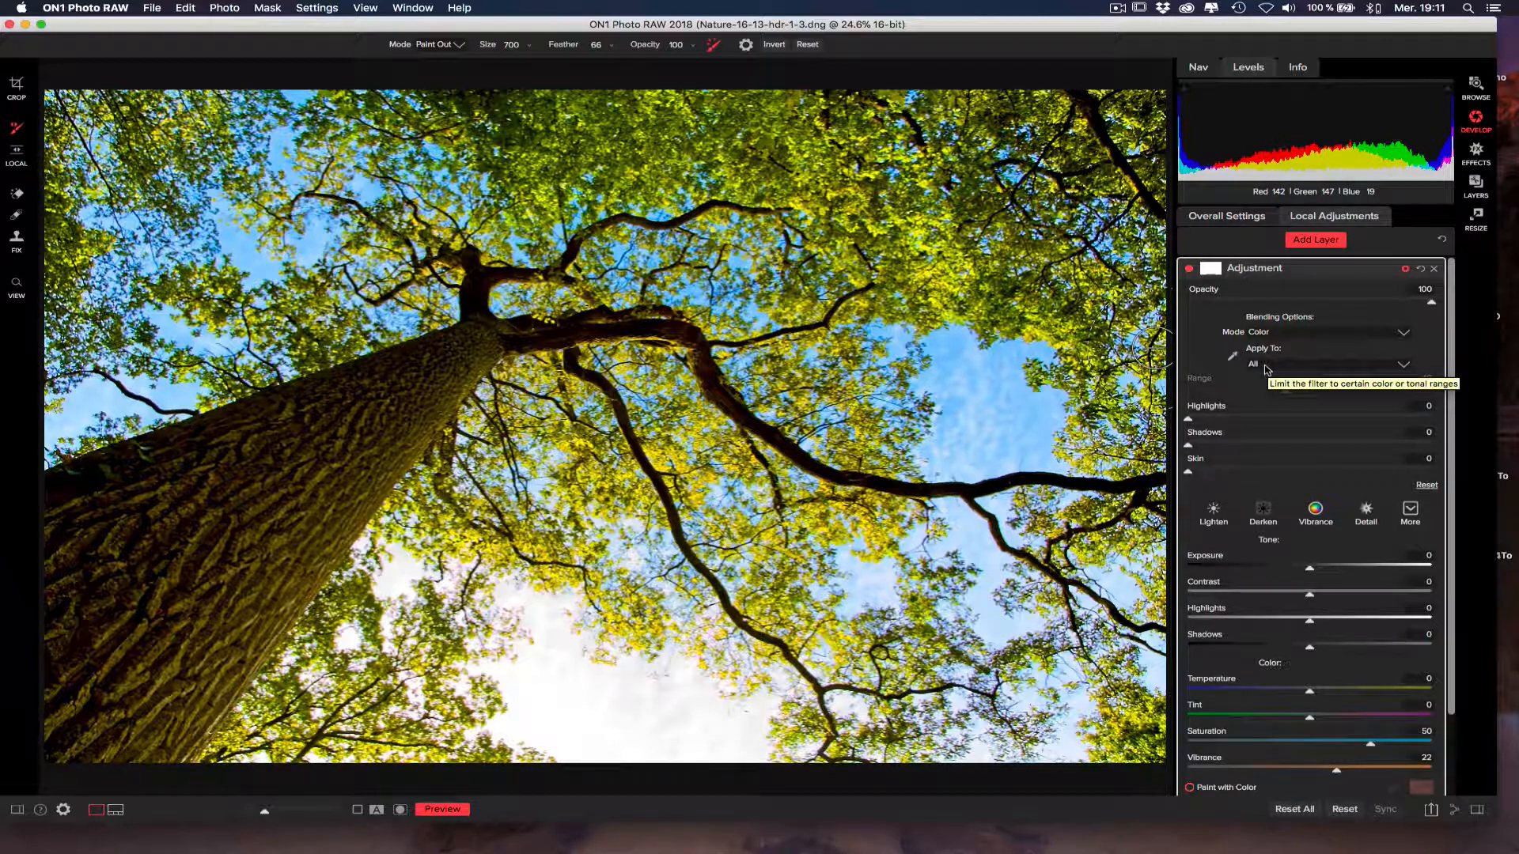
pyautogui.click(1276, 333)
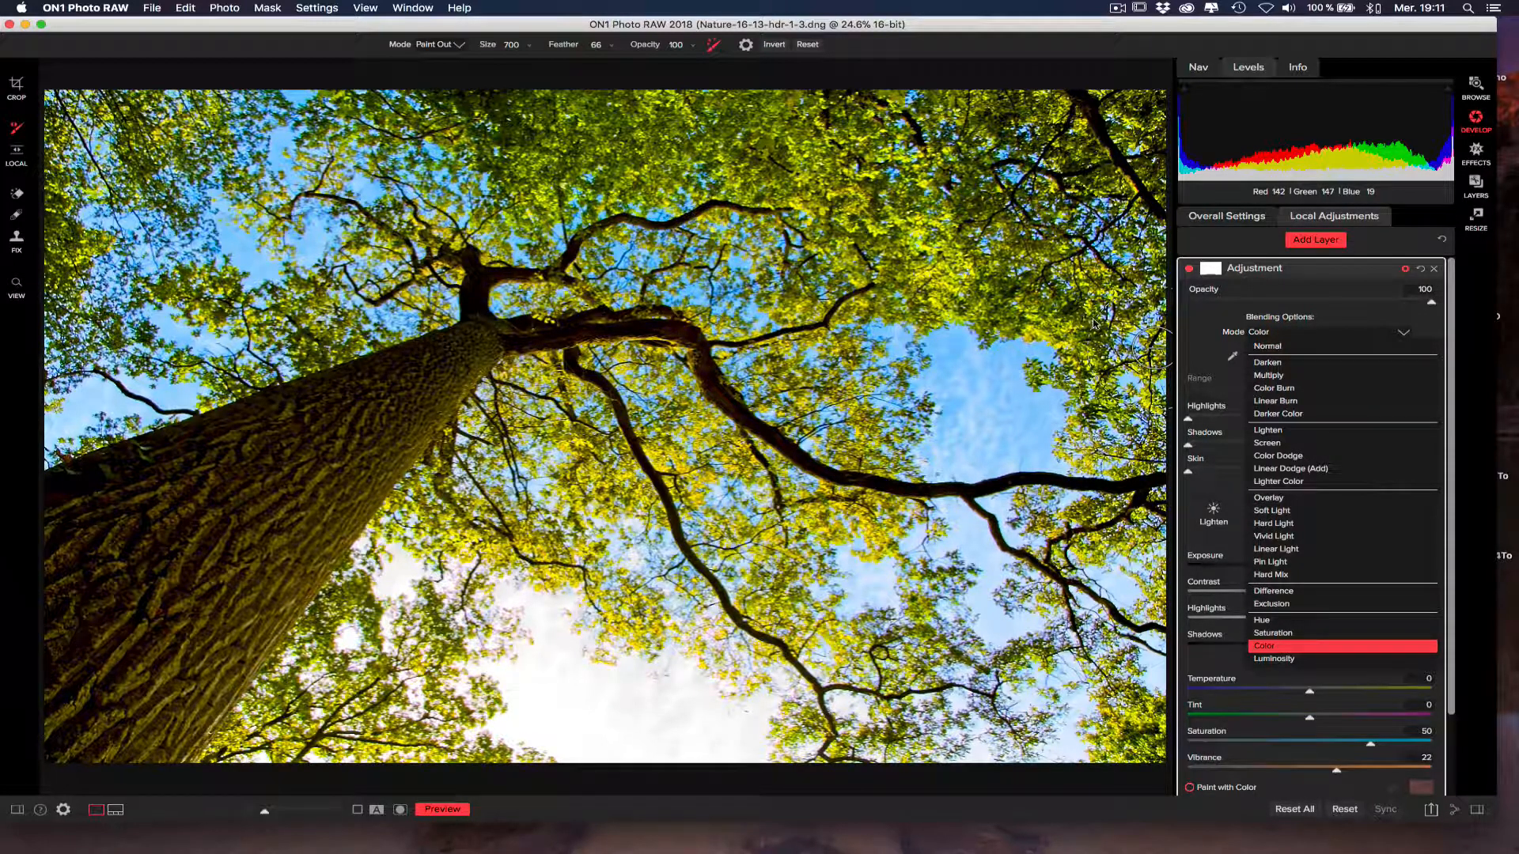
pyautogui.click(1207, 312)
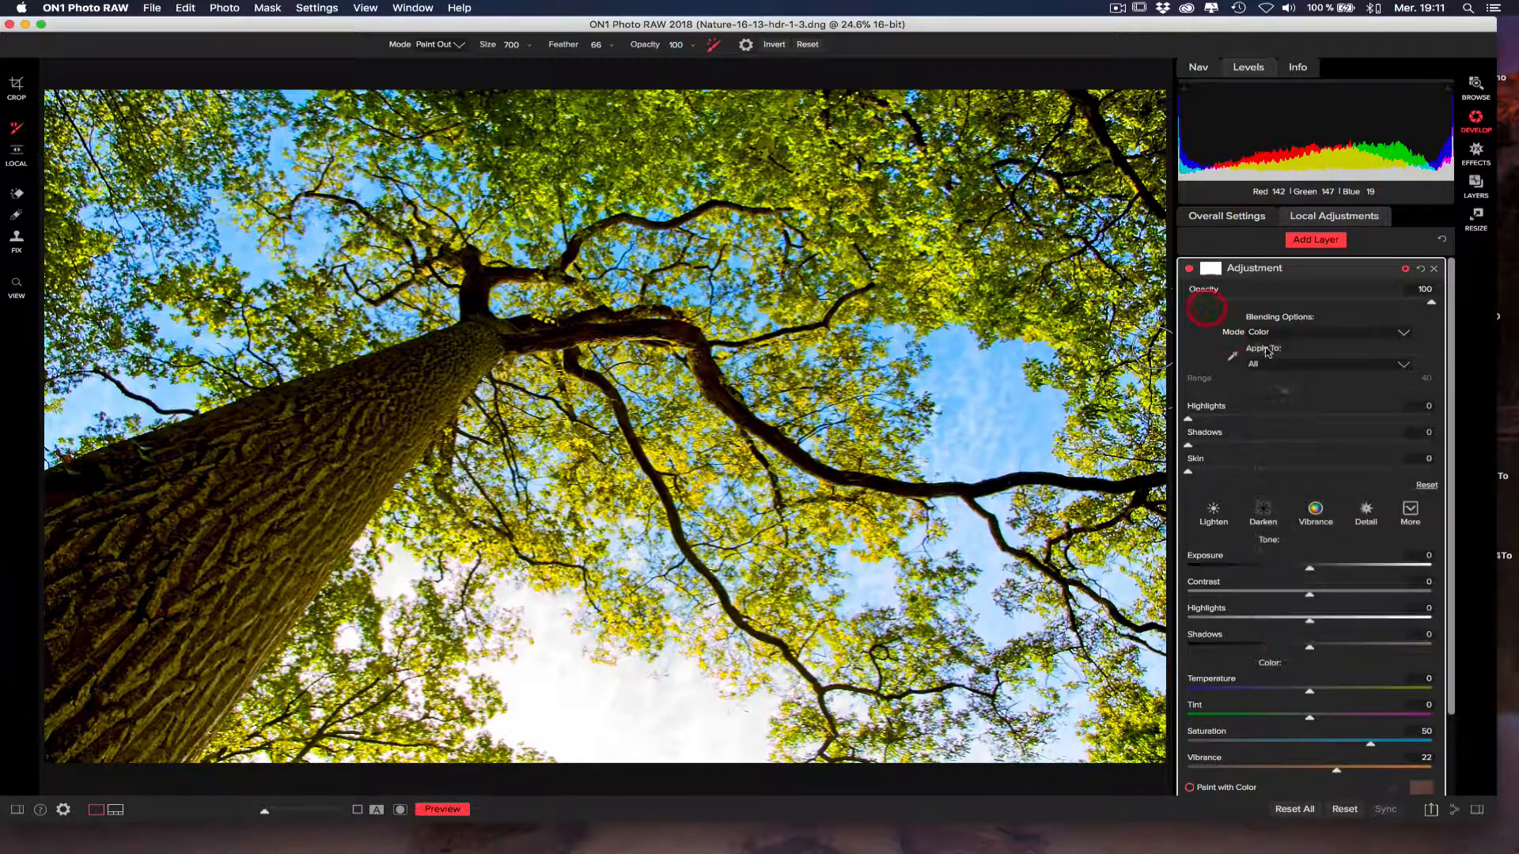
pyautogui.click(1269, 367)
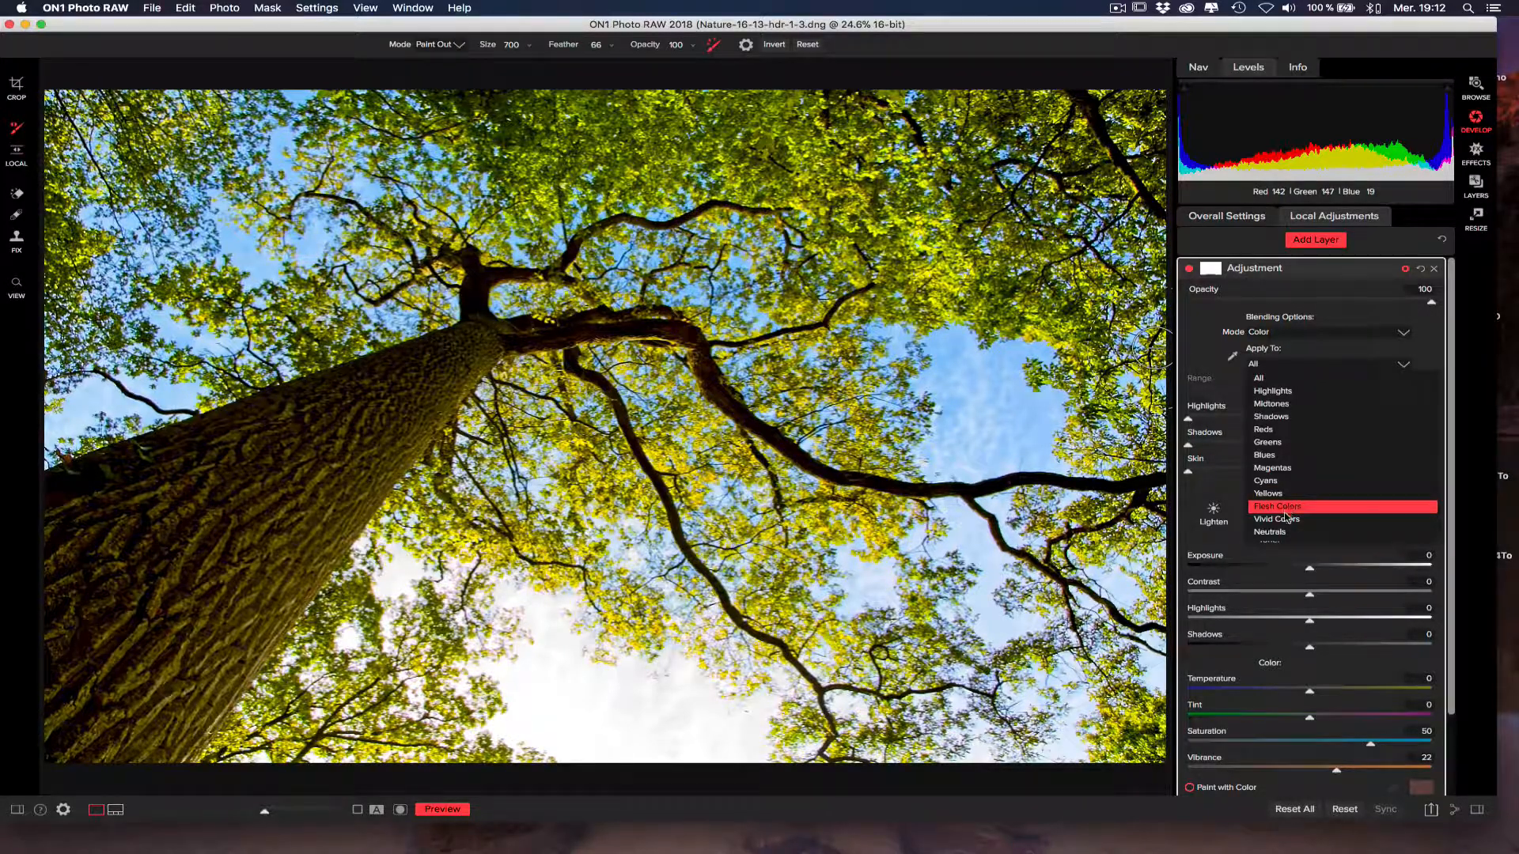
pyautogui.click(1233, 357)
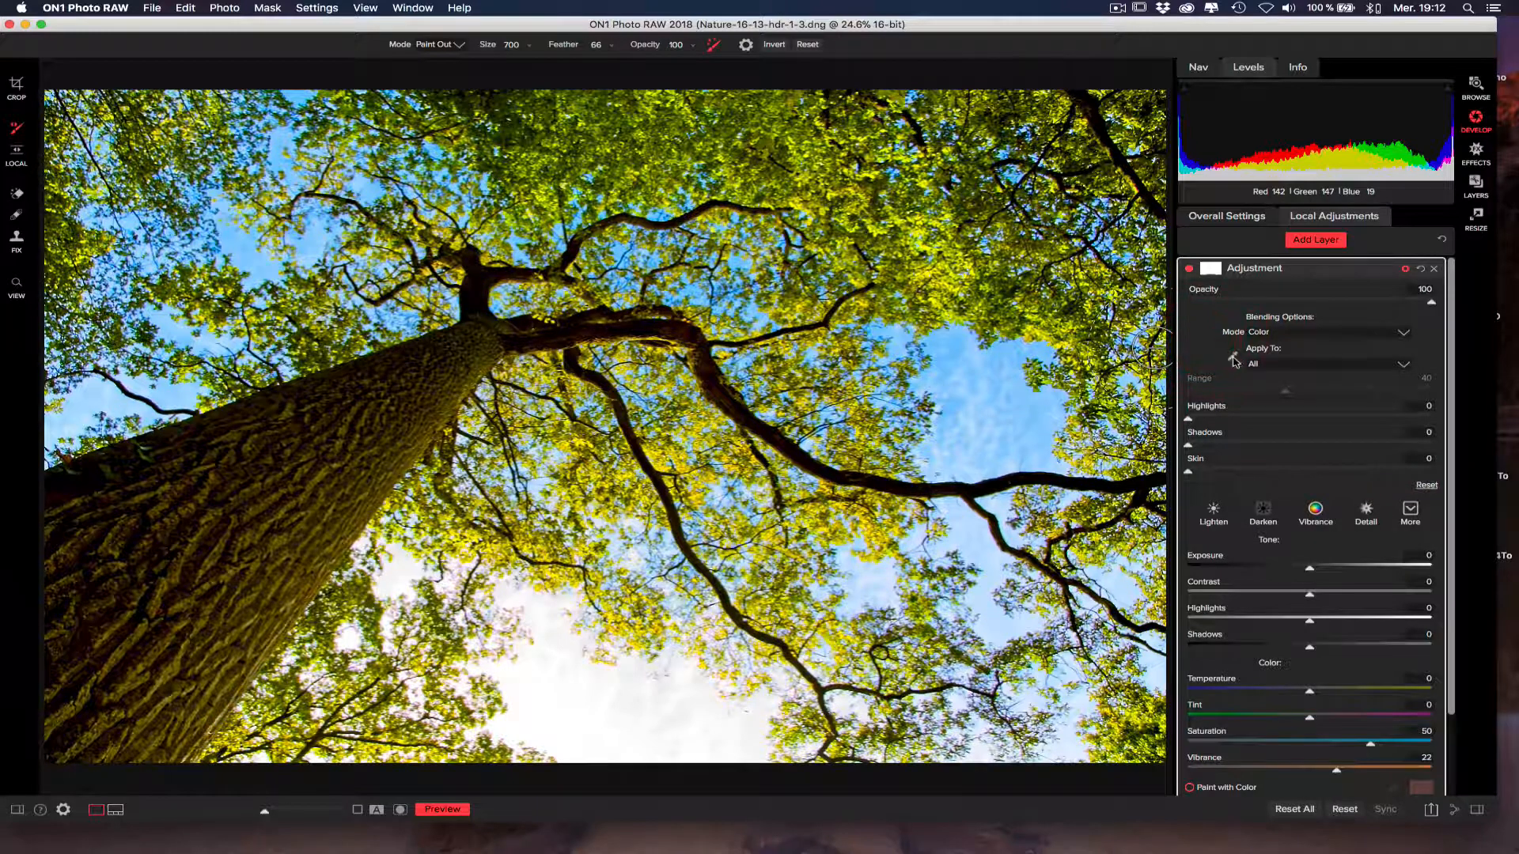
# Try limiting the layer to a custom colour sampled from the upper foliage, with Range 62, Saturation 37 and Vibrance 27.
pyautogui.click(1233, 359)
pyautogui.click(736, 163)
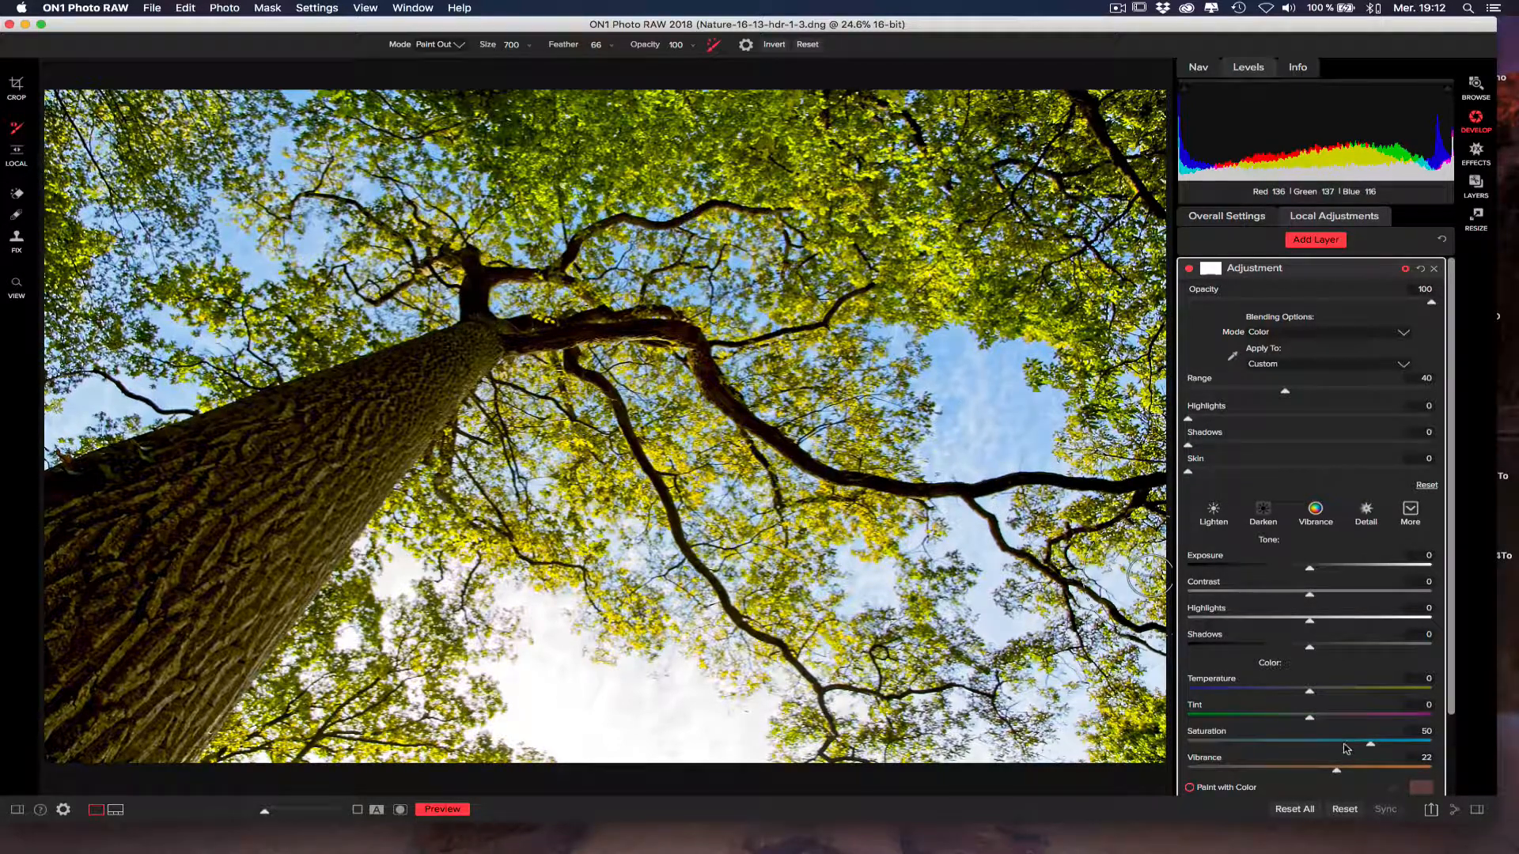
pyautogui.moveTo(1371, 745); pyautogui.dragTo(1224, 737)
pyautogui.moveTo(1258, 744); pyautogui.dragTo(1344, 770)
pyautogui.moveTo(1286, 393); pyautogui.dragTo(1340, 394)
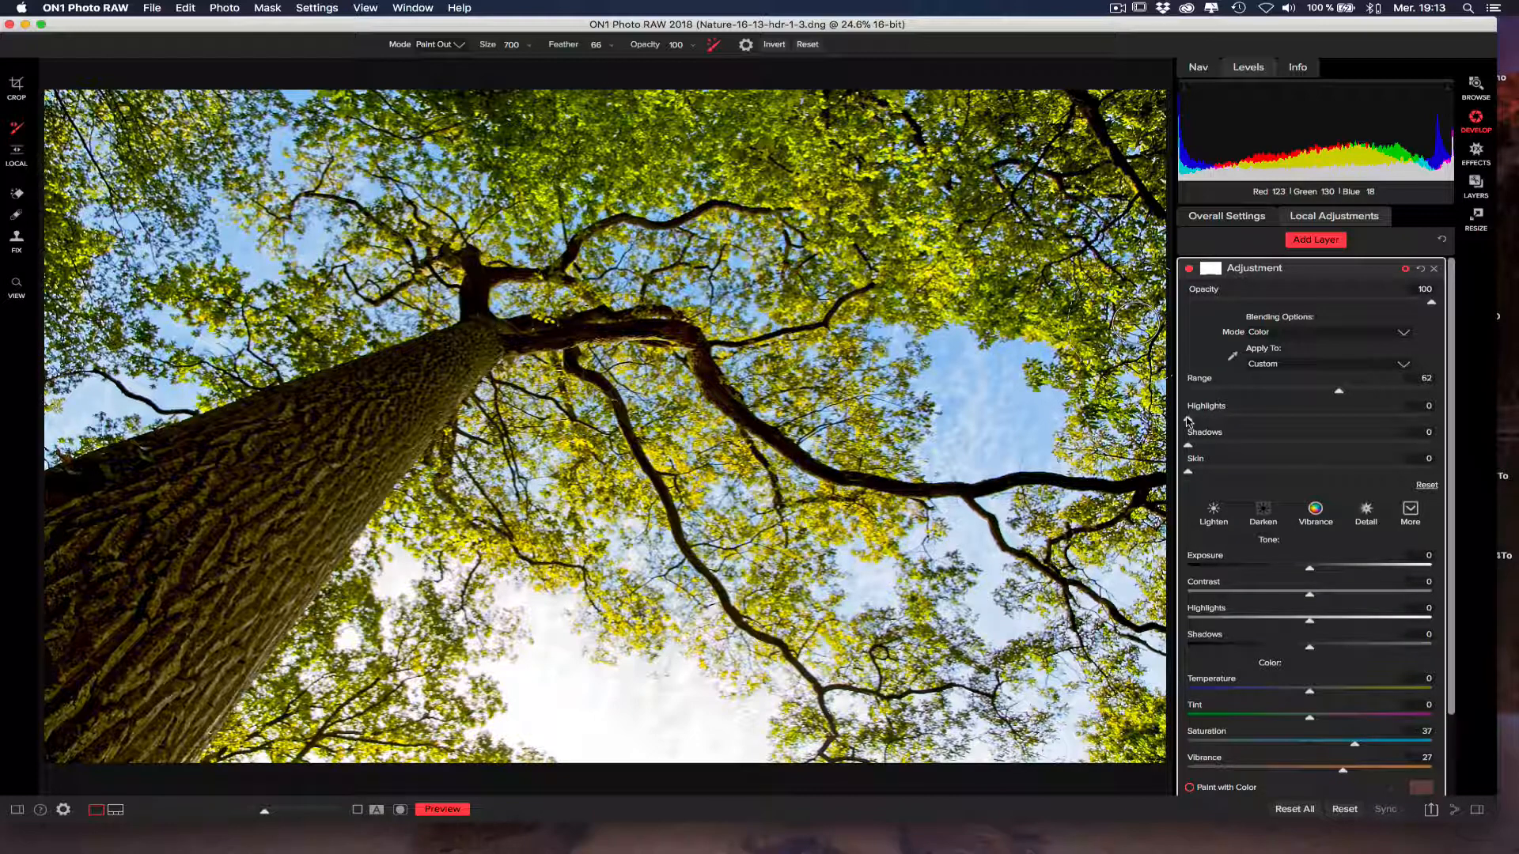
# Try 25 for both Highlights and Shadows in the layer's blending options, and return both to 0.
pyautogui.moveTo(1188, 421); pyautogui.dragTo(1284, 417)
pyautogui.moveTo(1188, 445); pyautogui.dragTo(1283, 445)
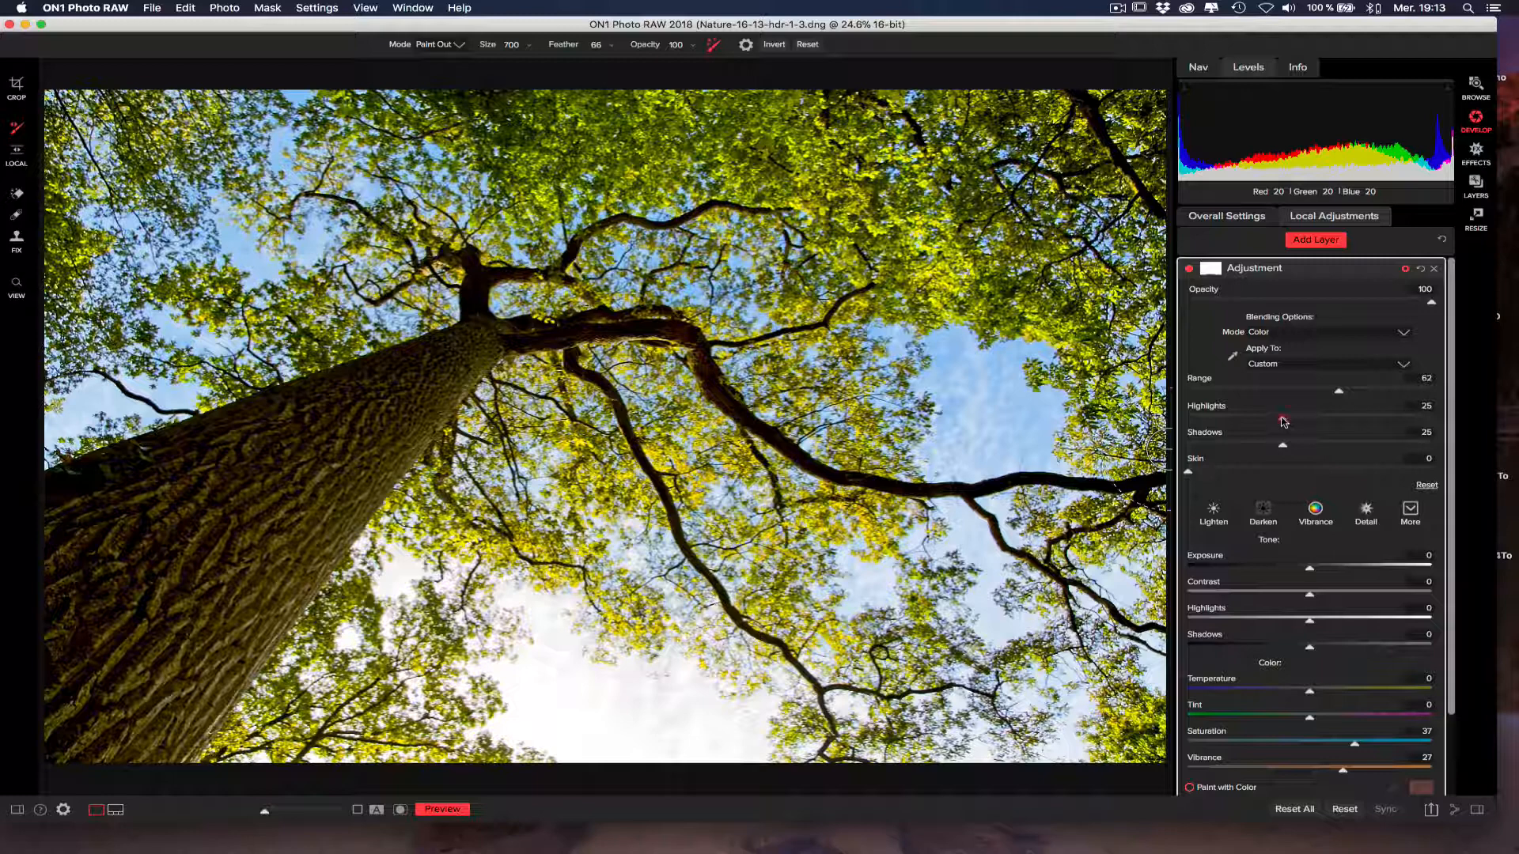
pyautogui.moveTo(1282, 421); pyautogui.dragTo(1187, 446)
# Apply the adjustment layer to All and set its blending mode back to Normal.
pyautogui.click(1335, 371)
pyautogui.click(1316, 378)
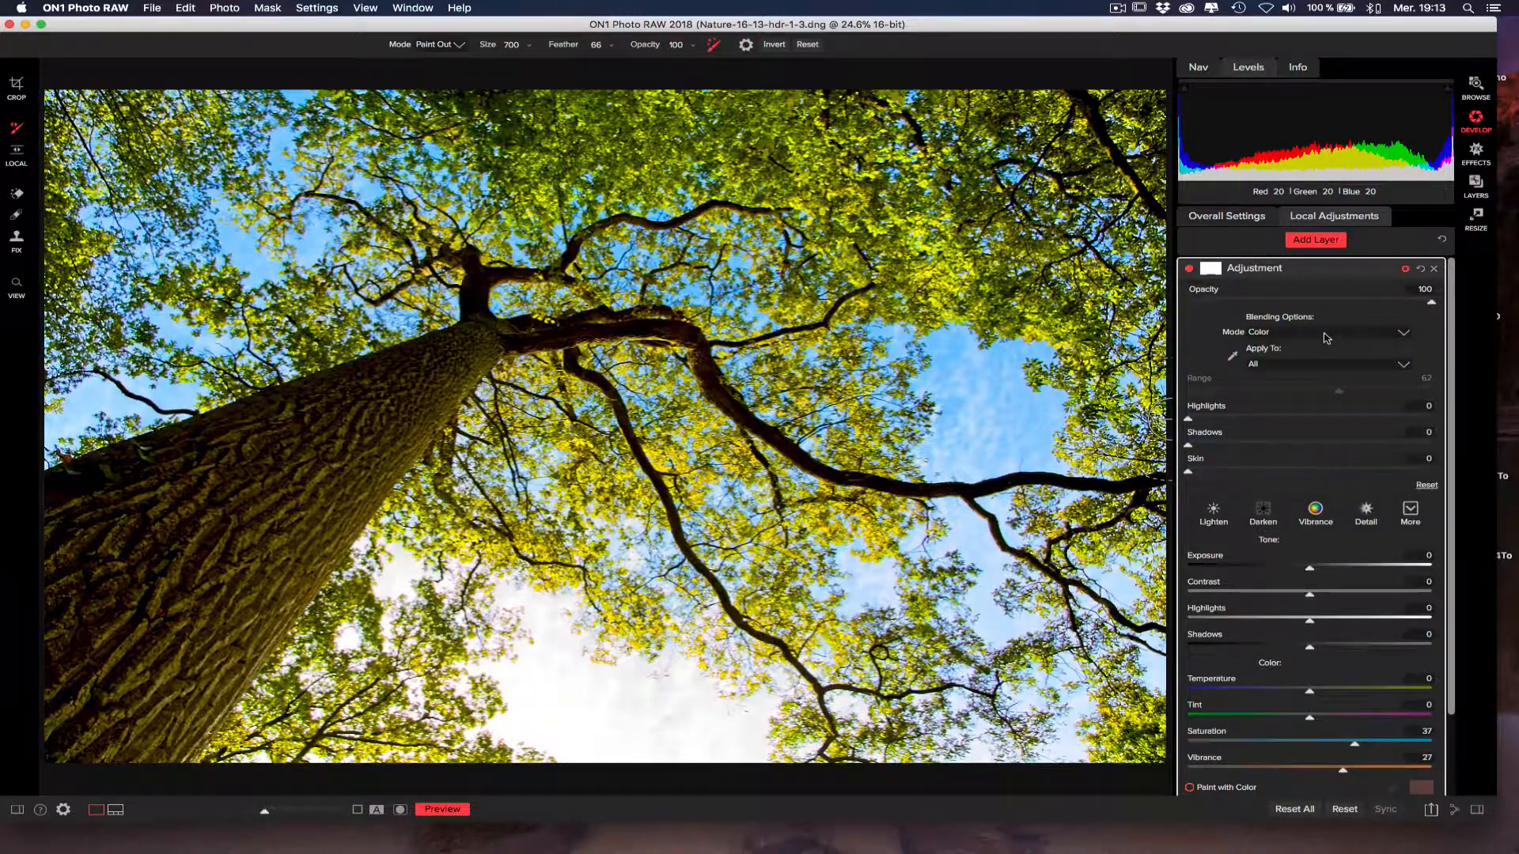
pyautogui.click(1327, 338)
pyautogui.click(1323, 341)
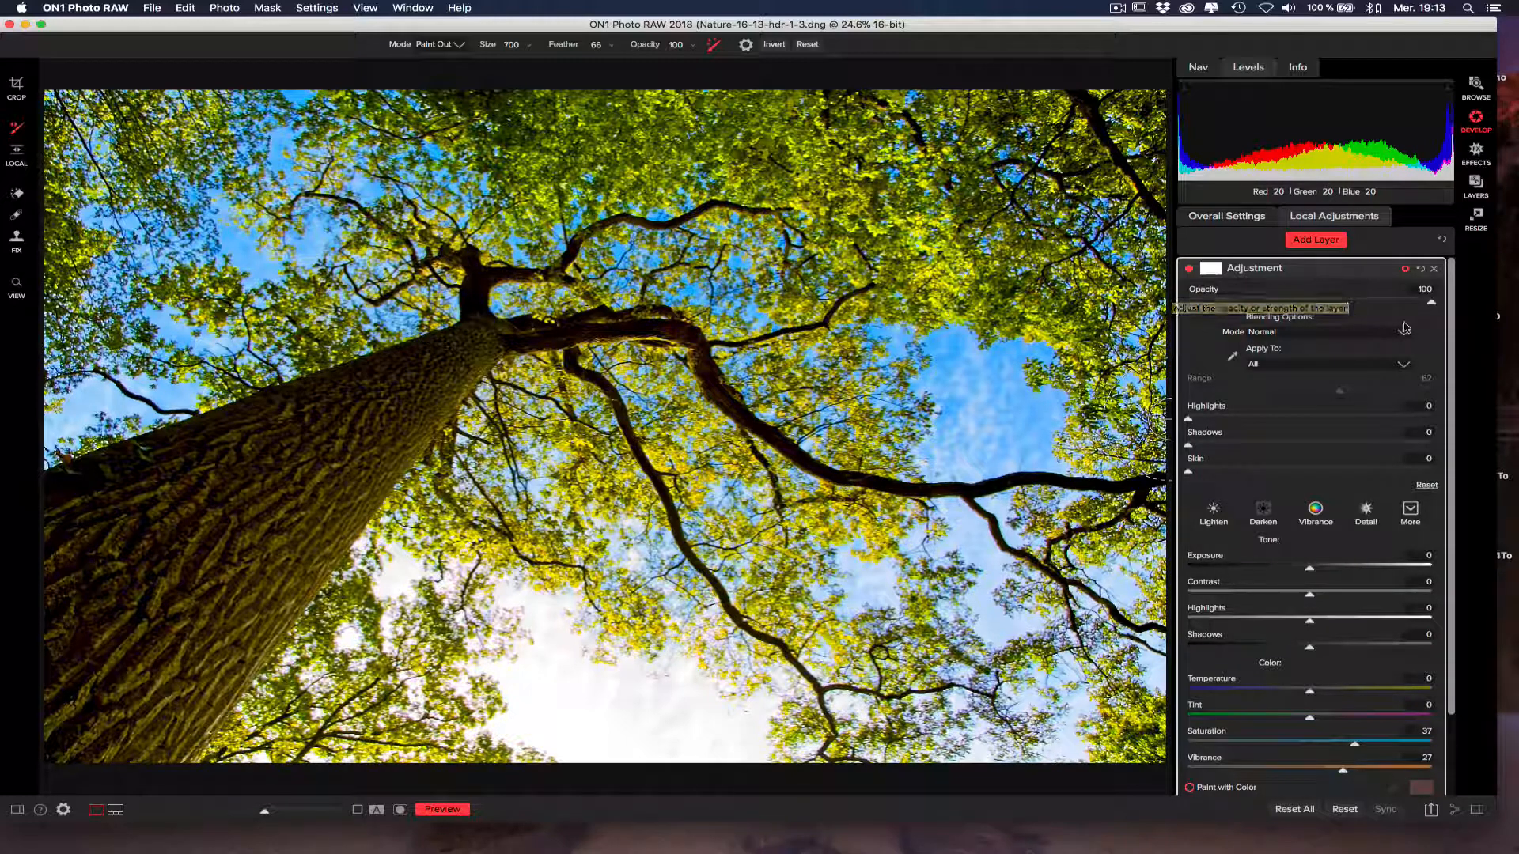
# Set the adjustment layer's Saturation to 0 and Vibrance to 2.
pyautogui.moveTo(1451, 301); pyautogui.dragTo(1447, 385)
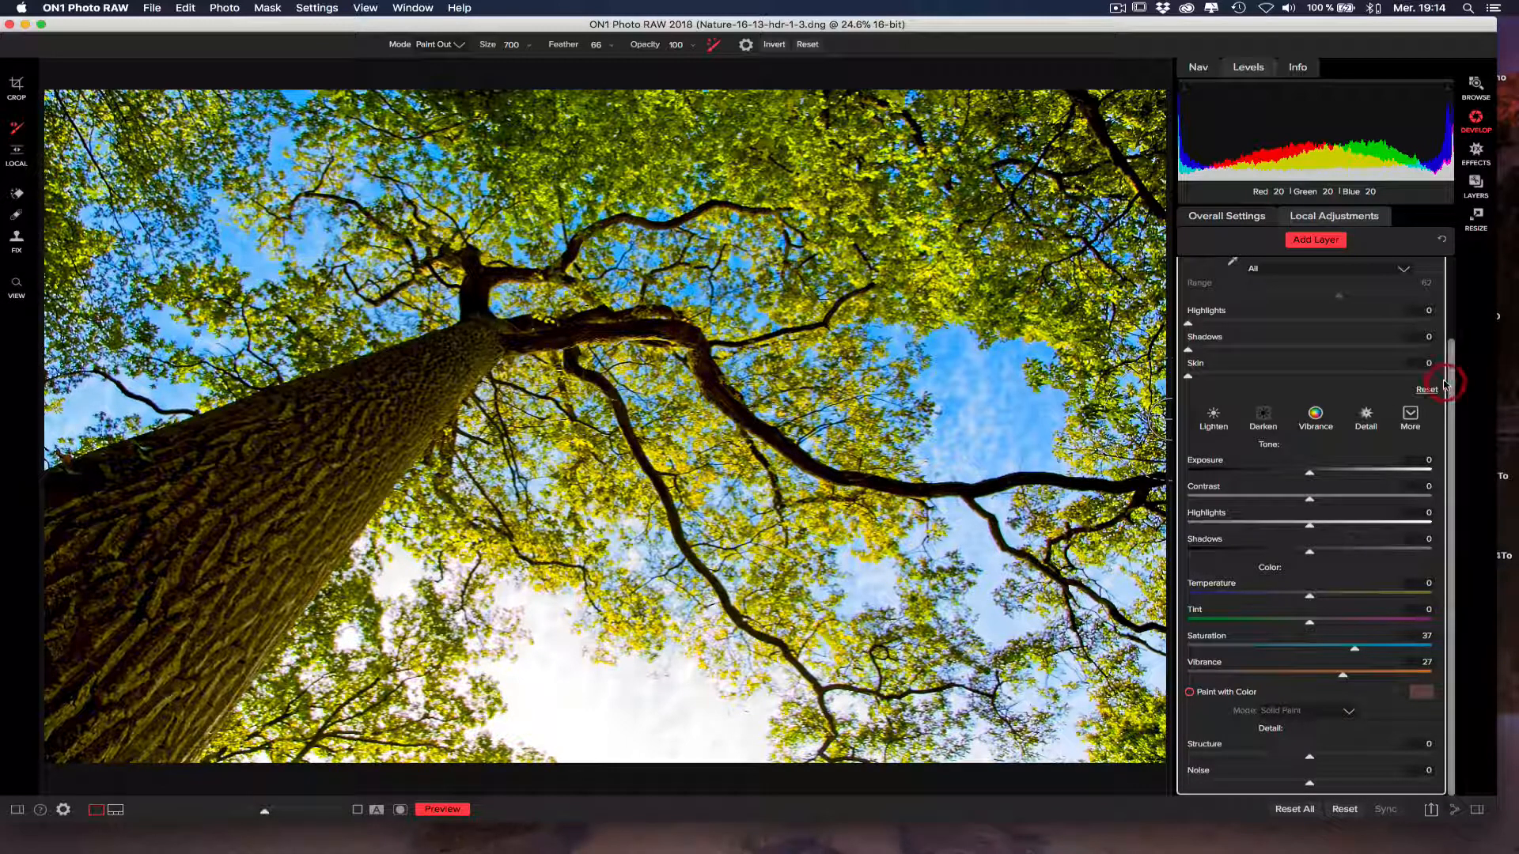
pyautogui.moveTo(1448, 342); pyautogui.dragTo(1451, 285)
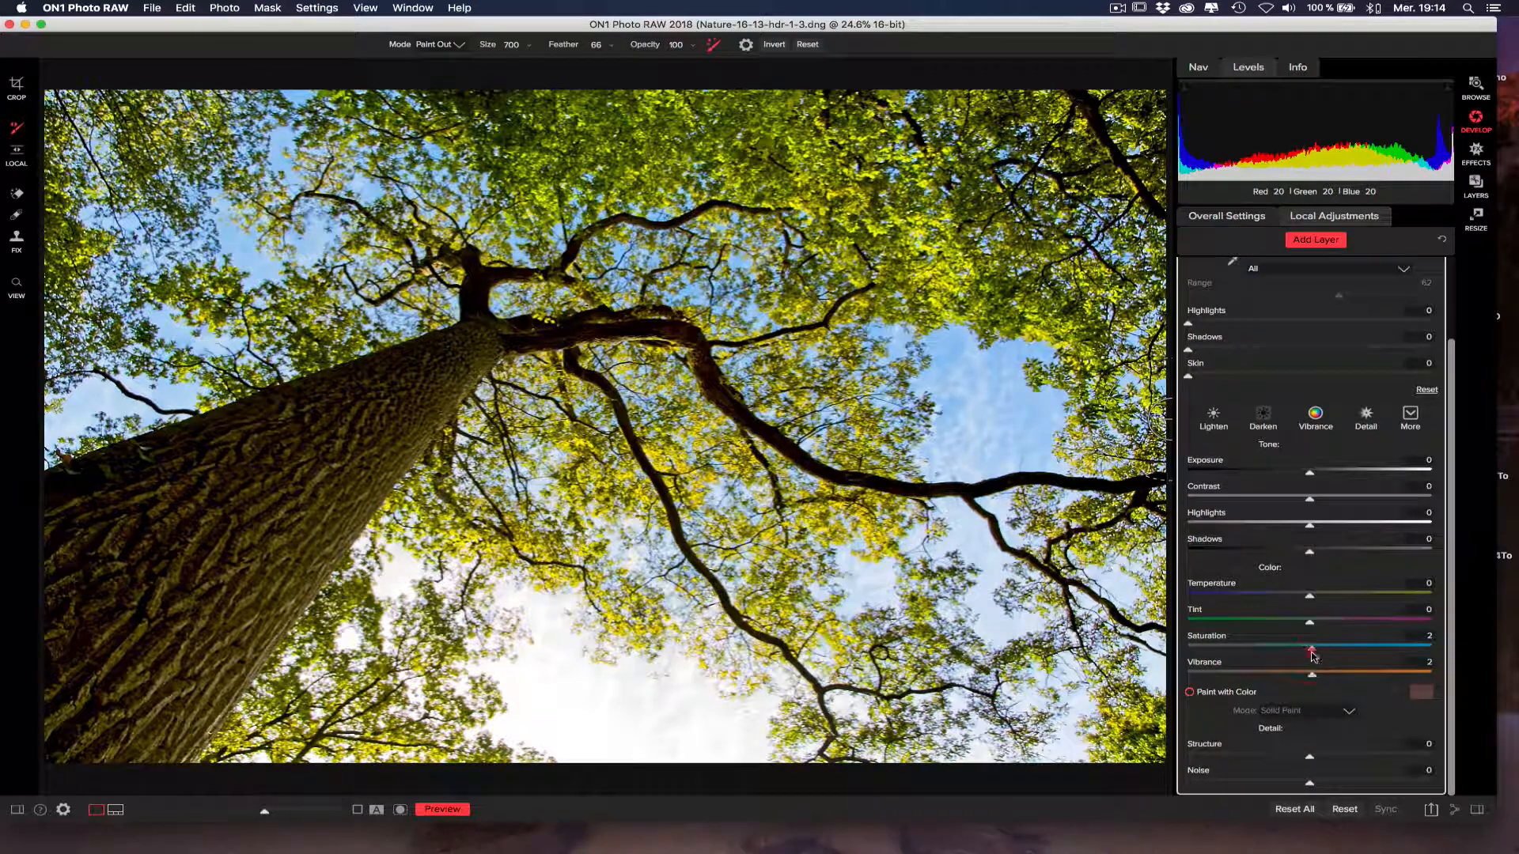
pyautogui.doubleClick(1312, 649)
pyautogui.click(1452, 276)
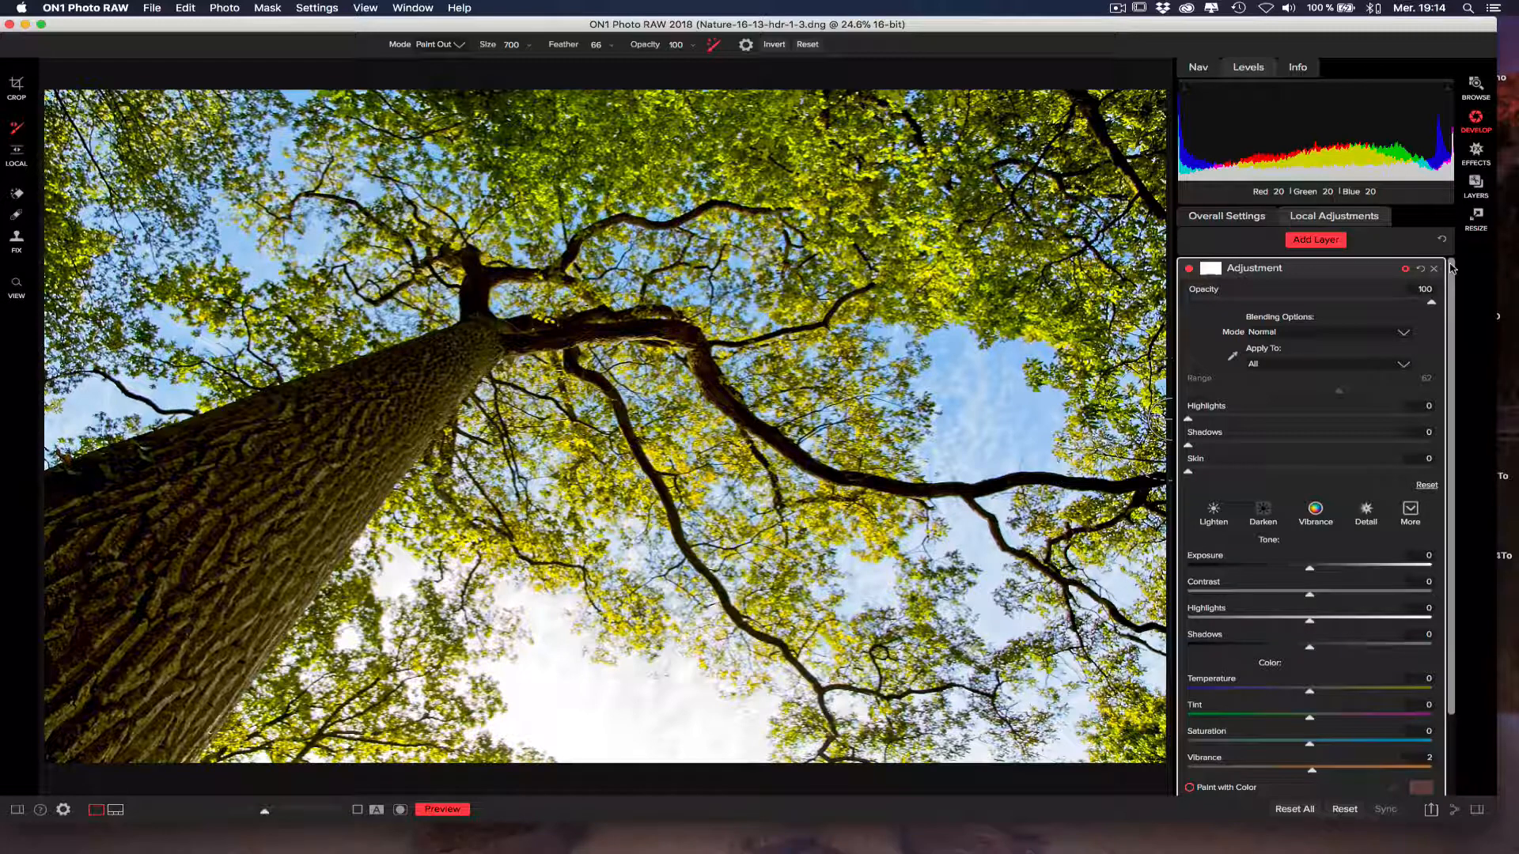